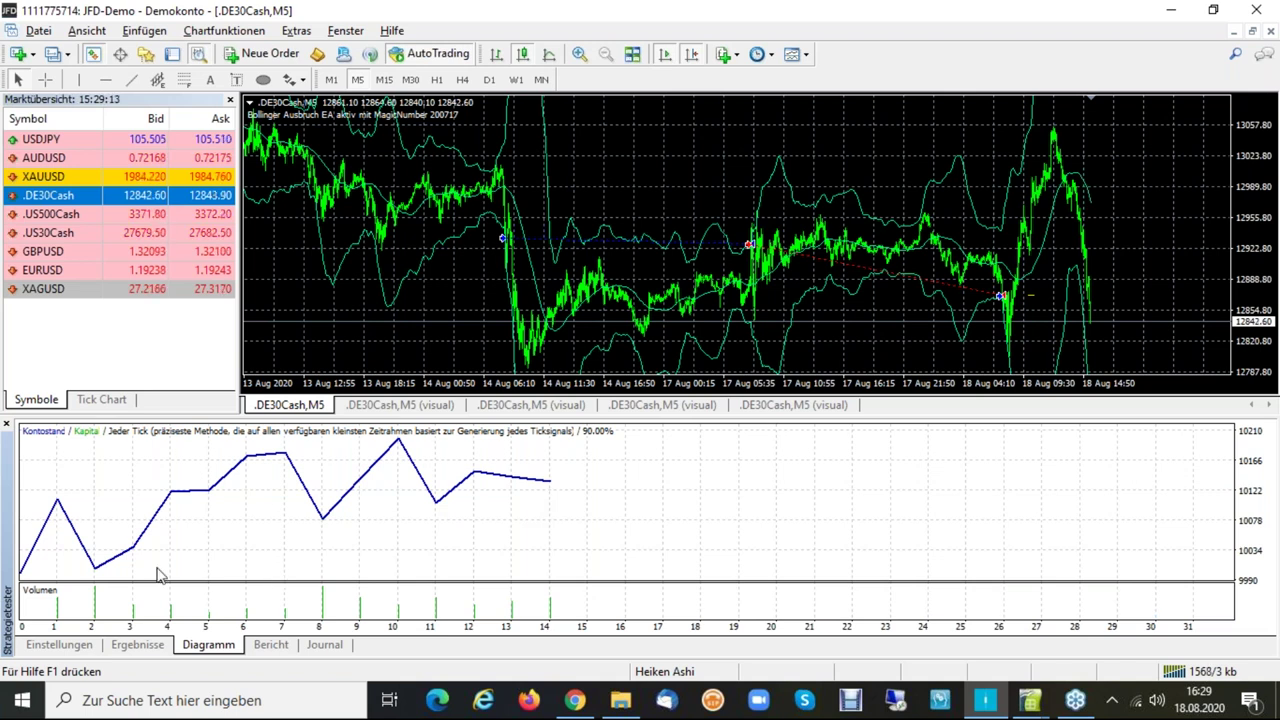
Switch to the deal analysis spreadsheet in OpenOffice Calc and move the line chart below row 15 to uncover the deal rows.
key(alt+Tab)
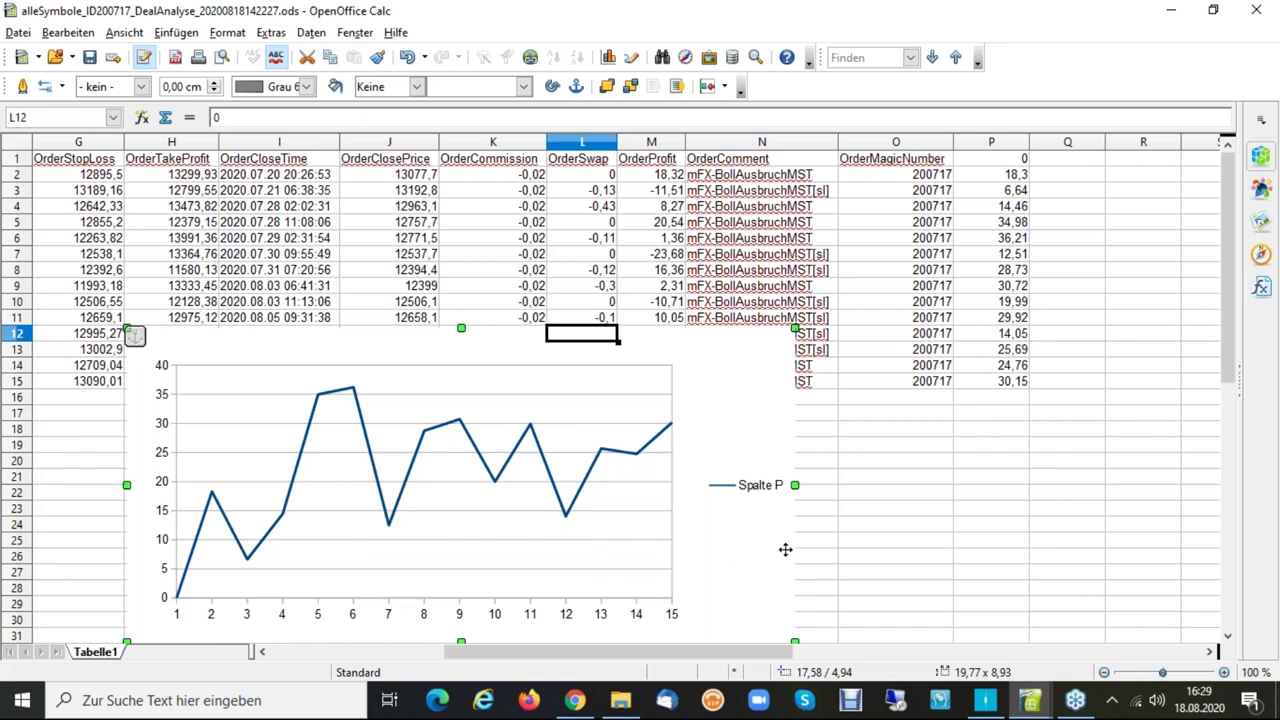
click(997, 385)
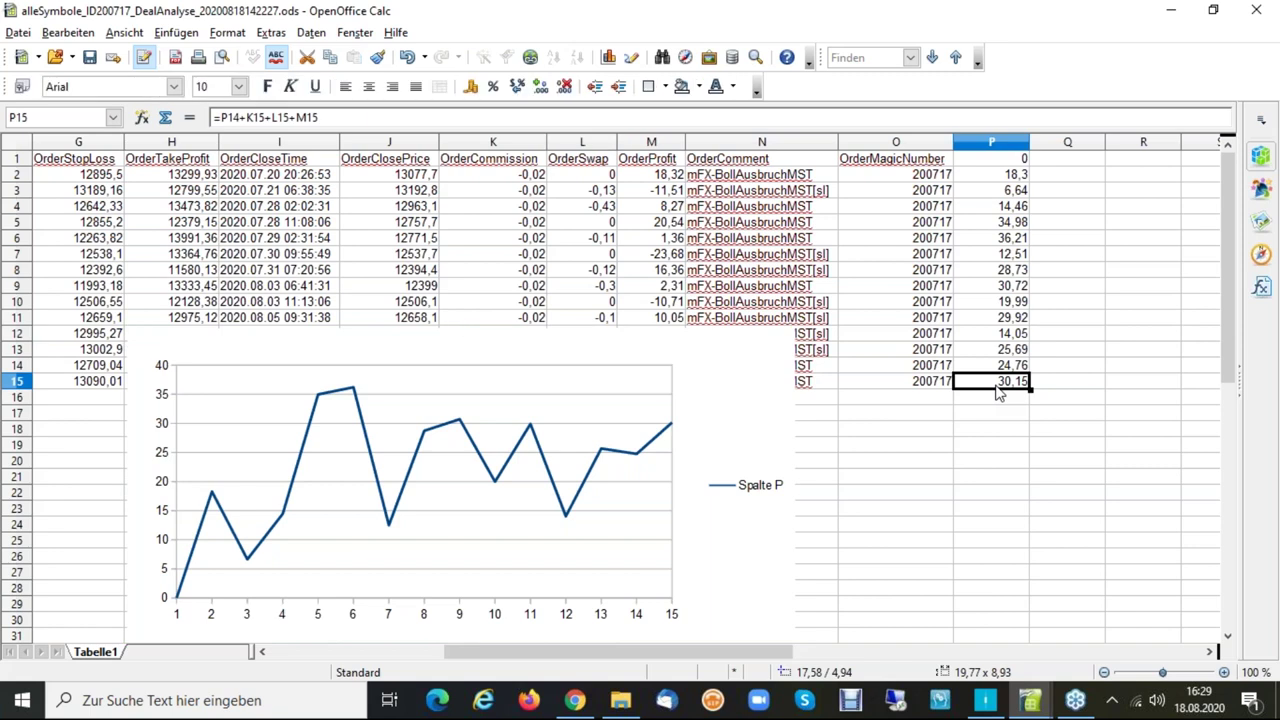
key(Left)
key(Left)
key(Left)
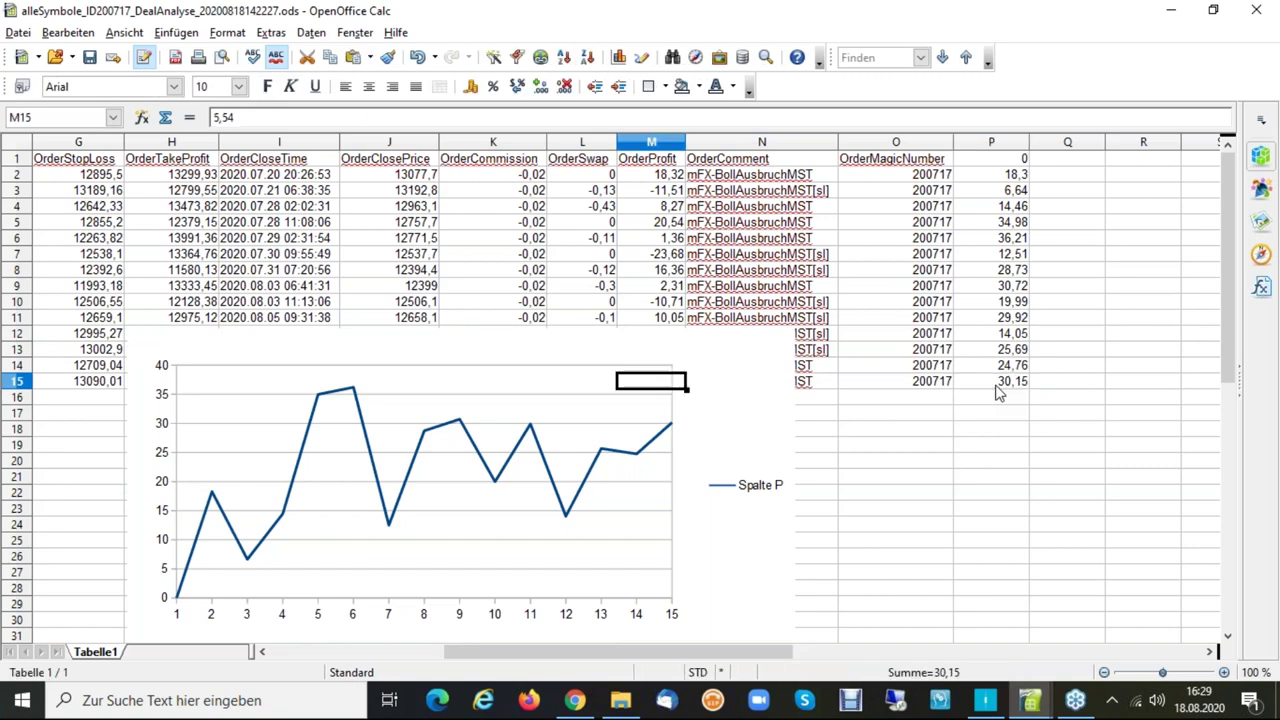
key(shift+F4)
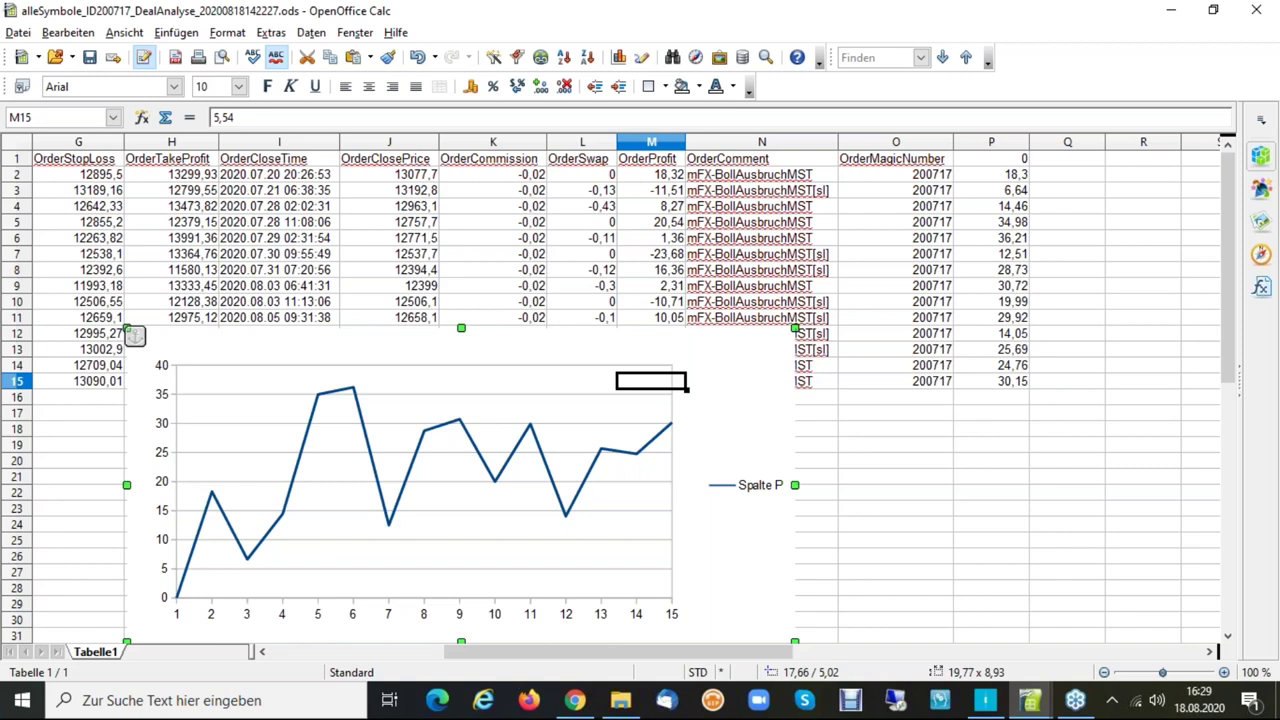
drag(661, 331, 685, 407)
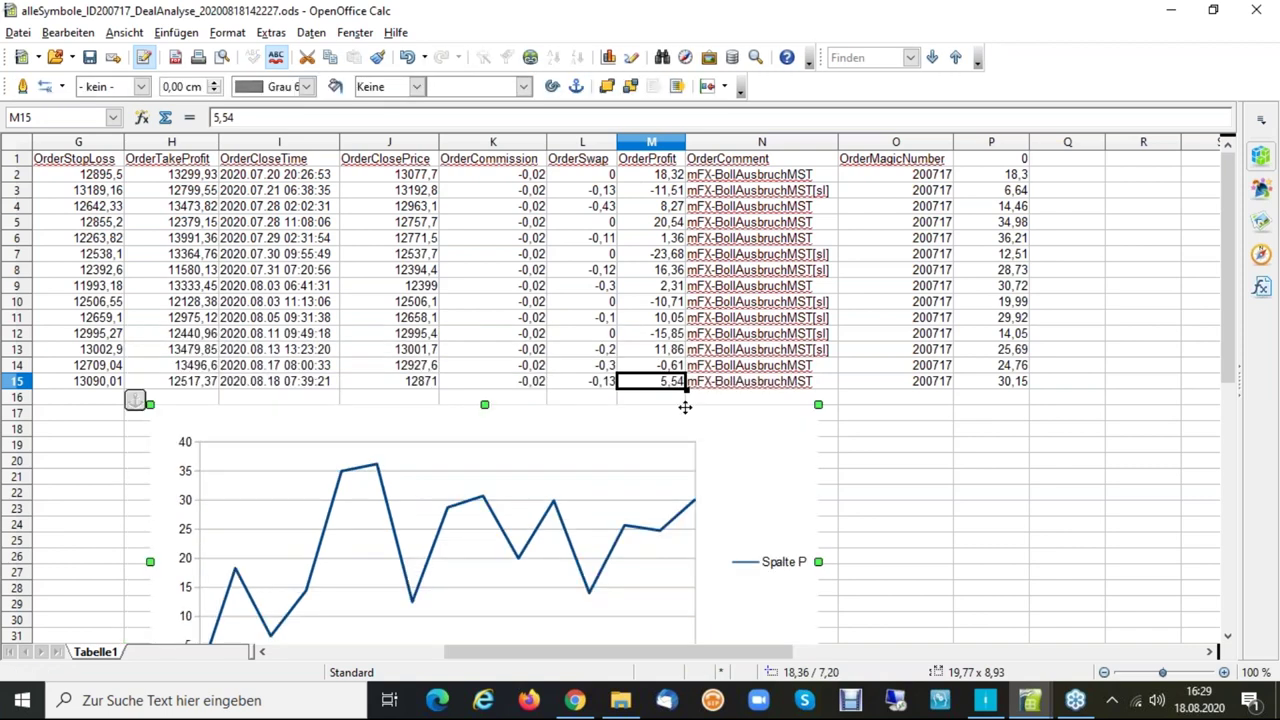
Check the close time of the last deal in row 15 against the MetaTrader price chart, plus its cumulative result in column P.
click(321, 386)
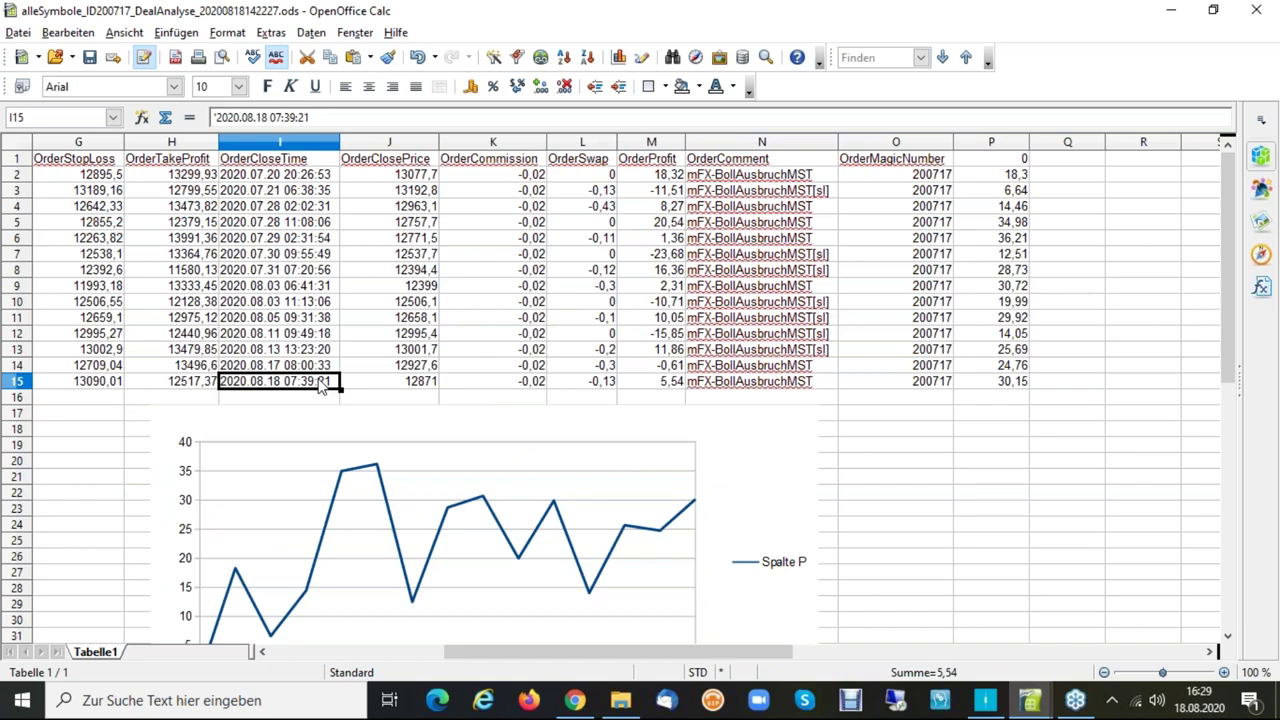
key(alt+Tab)
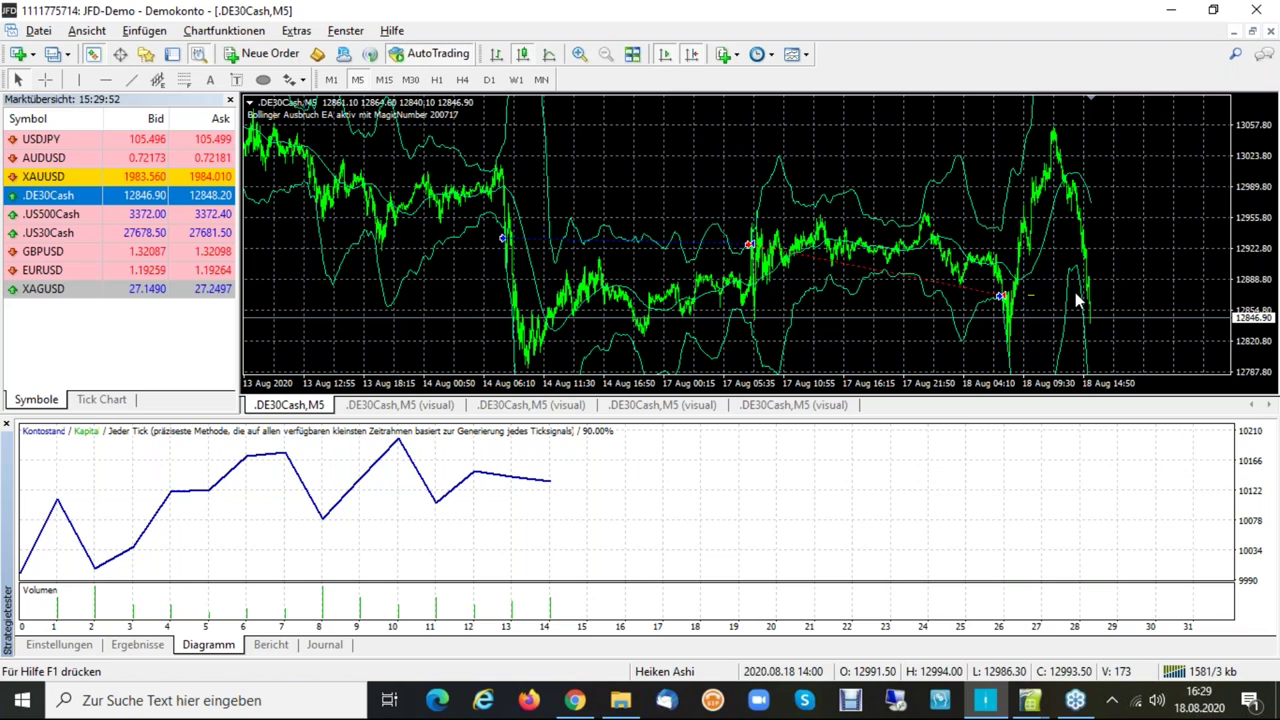
key(alt+Tab)
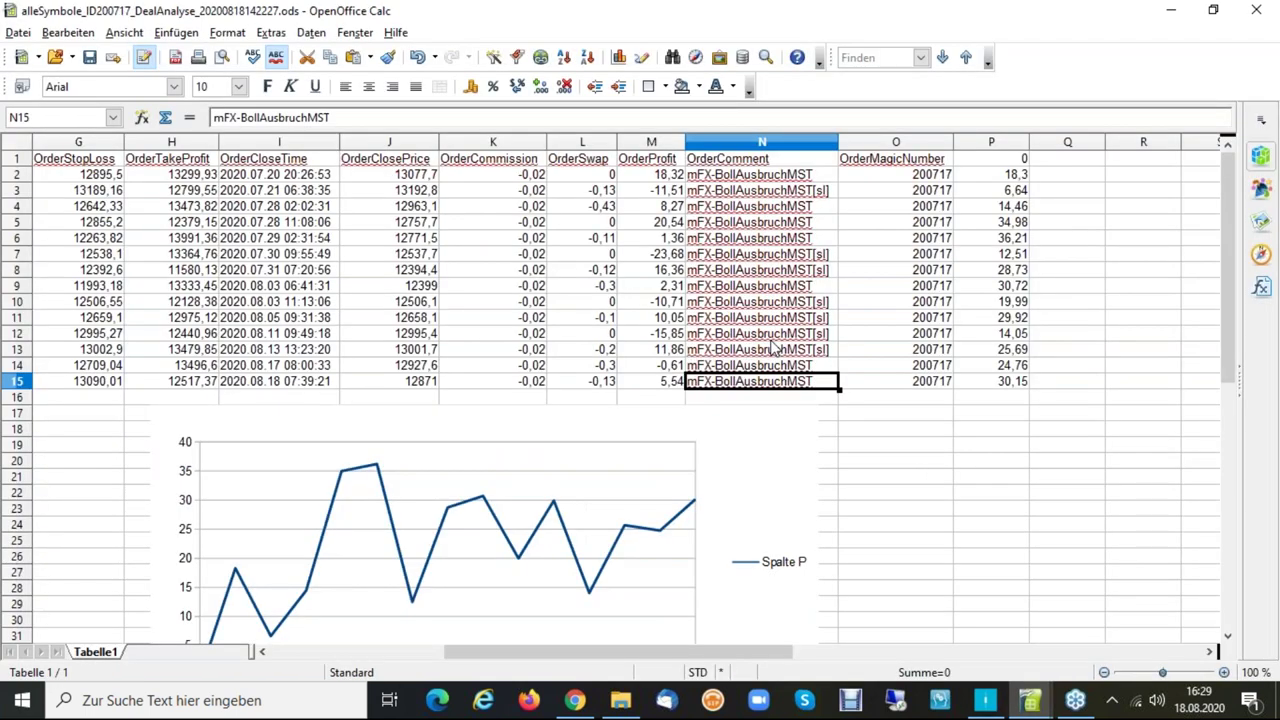
key(Right)
key(Right)
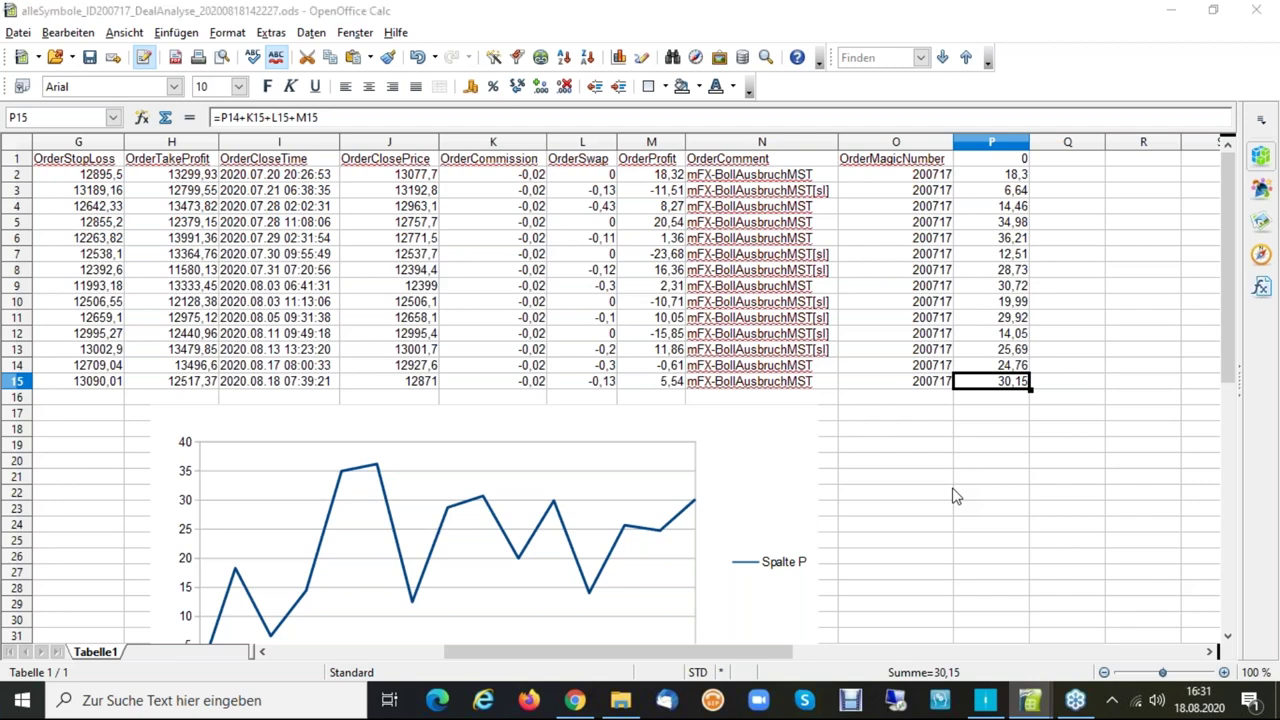
Switch to MetaTrader and examine the earlier price history and trades on the .DE30Cash M5 chart.
key(alt+Tab)
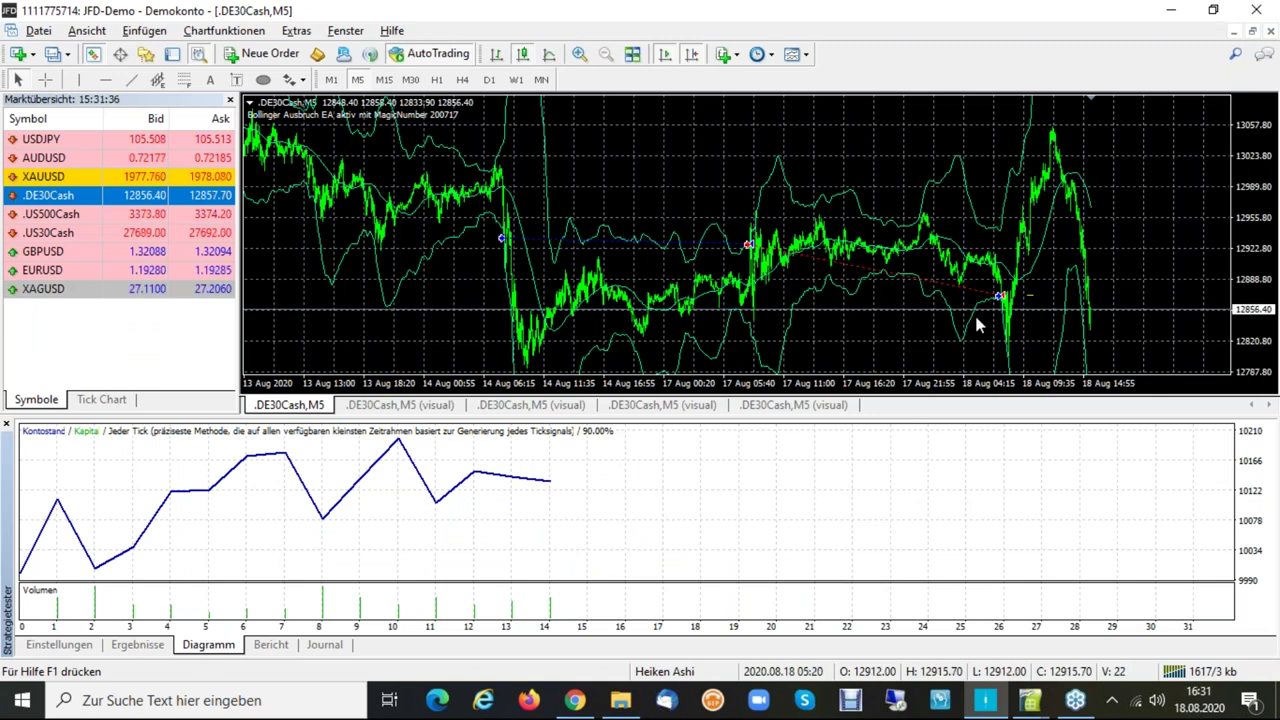
mouse_move(284, 600)
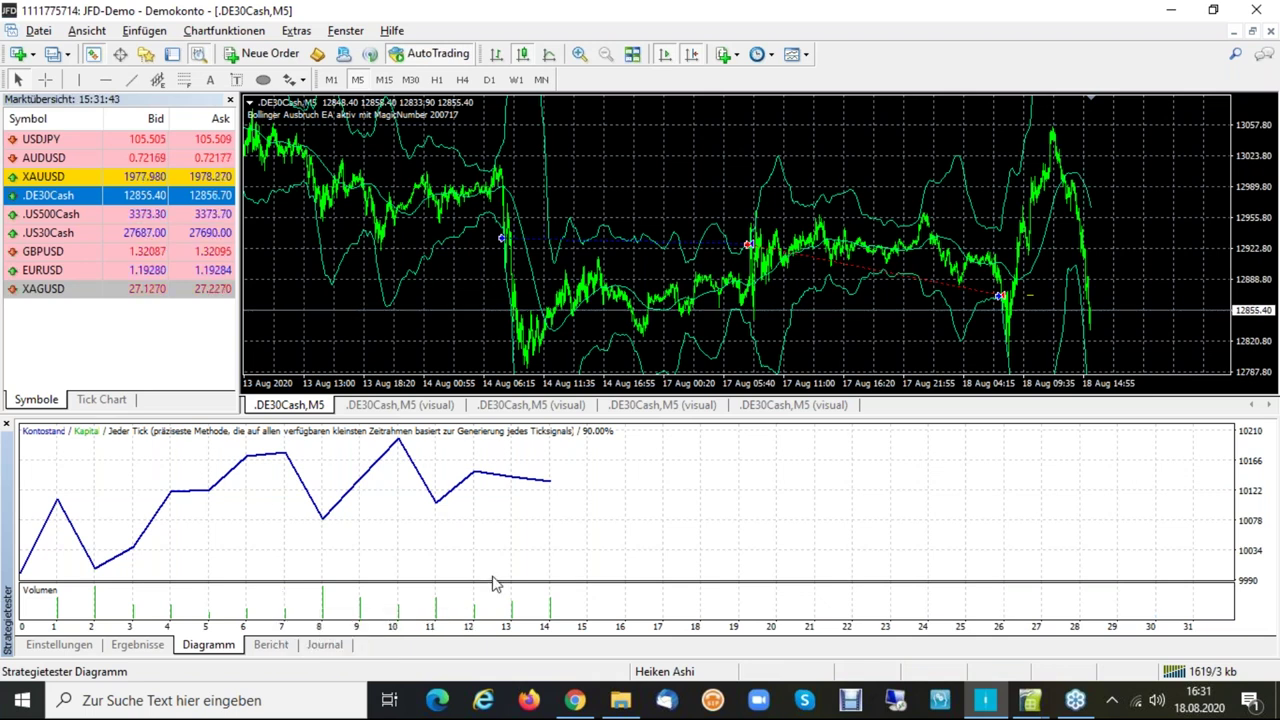
drag(348, 310, 488, 310)
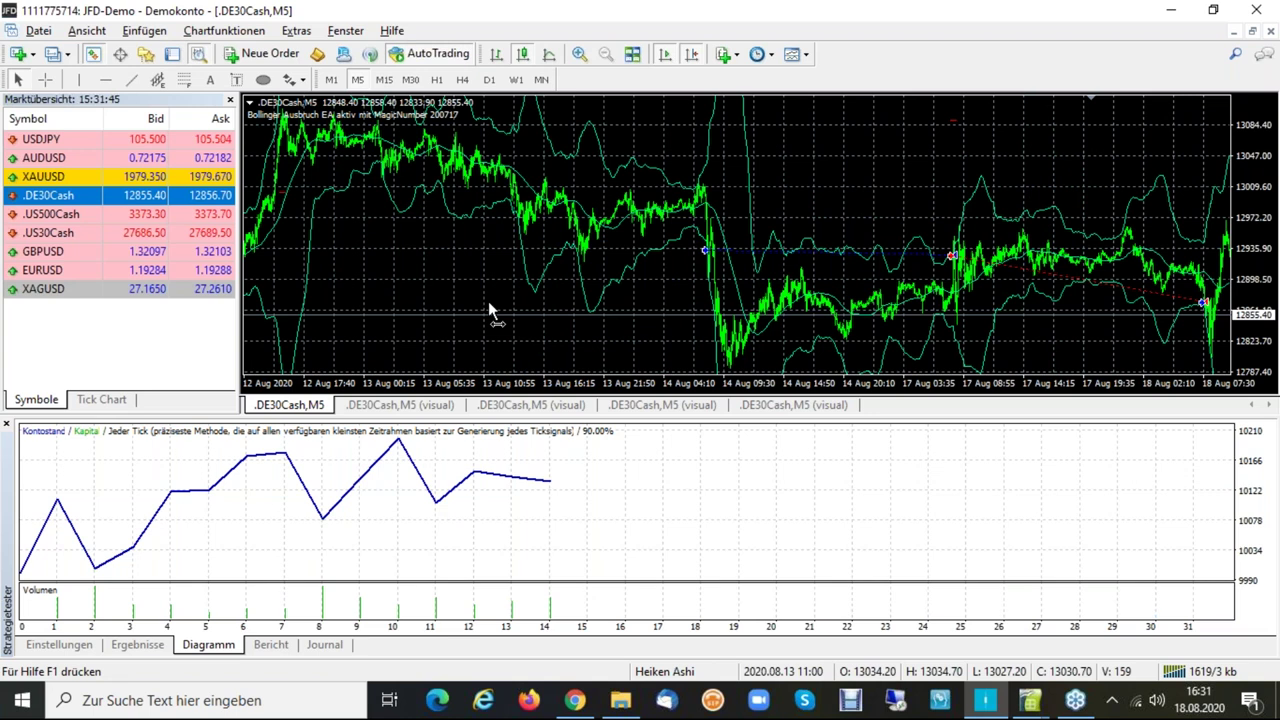
drag(488, 310, 440, 310)
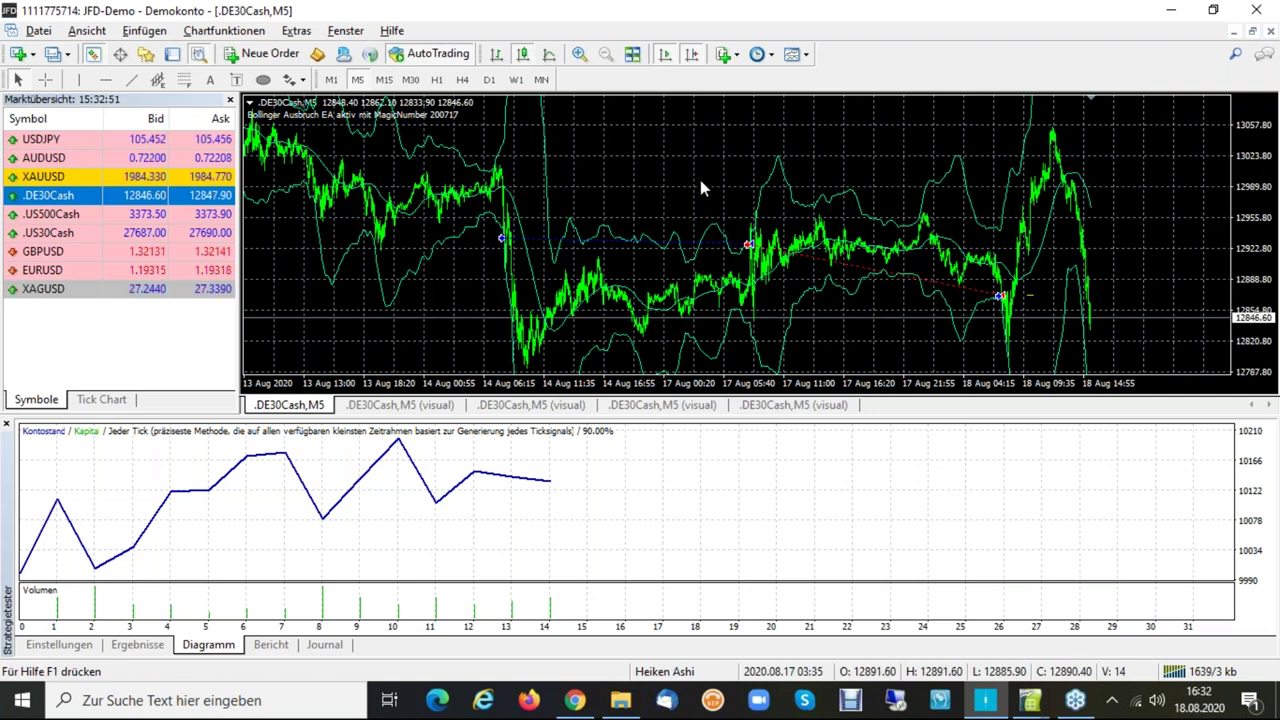
Add the Average Directional Movement Index with period 14 applied to Close to the .DE30Cash M5 chart.
click(724, 55)
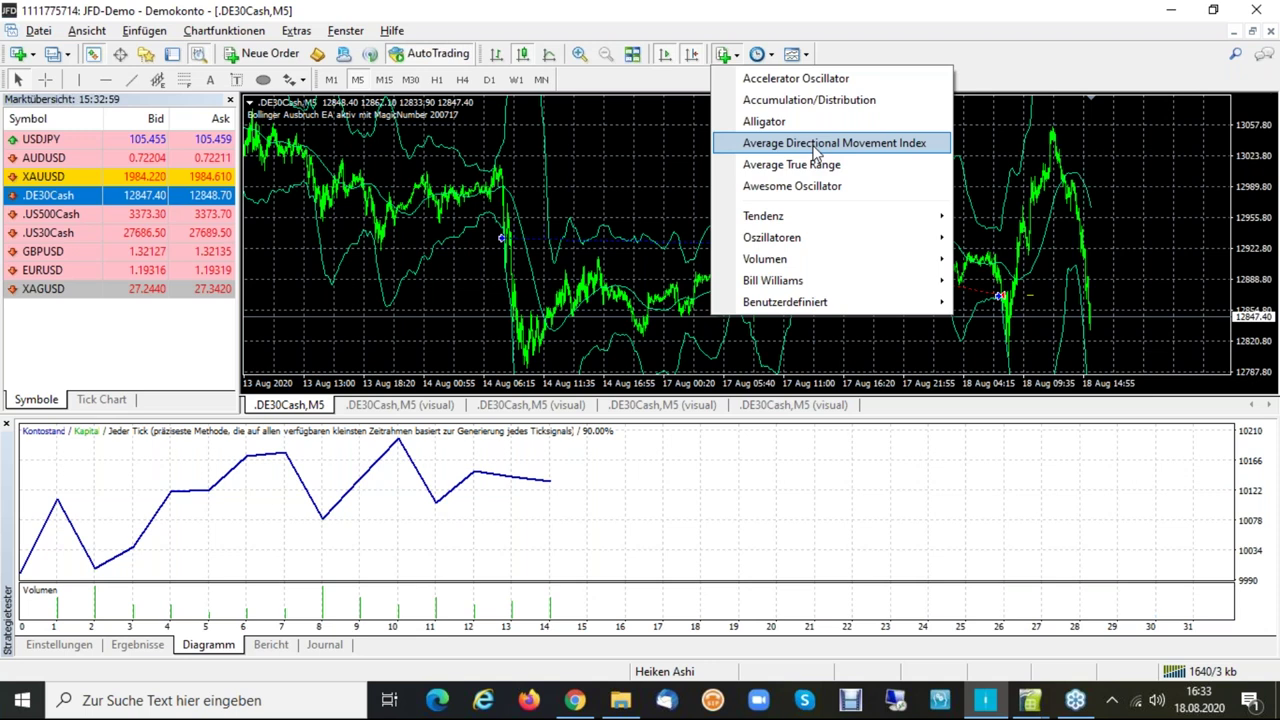
click(814, 146)
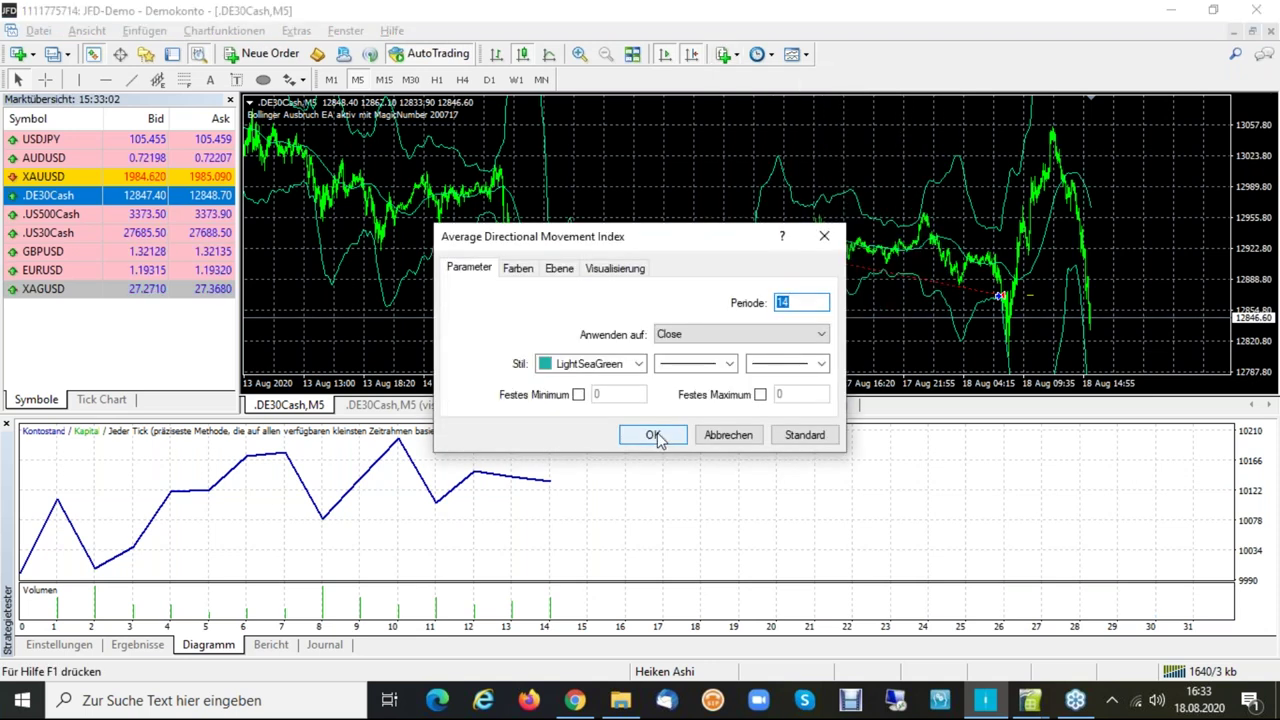
click(652, 436)
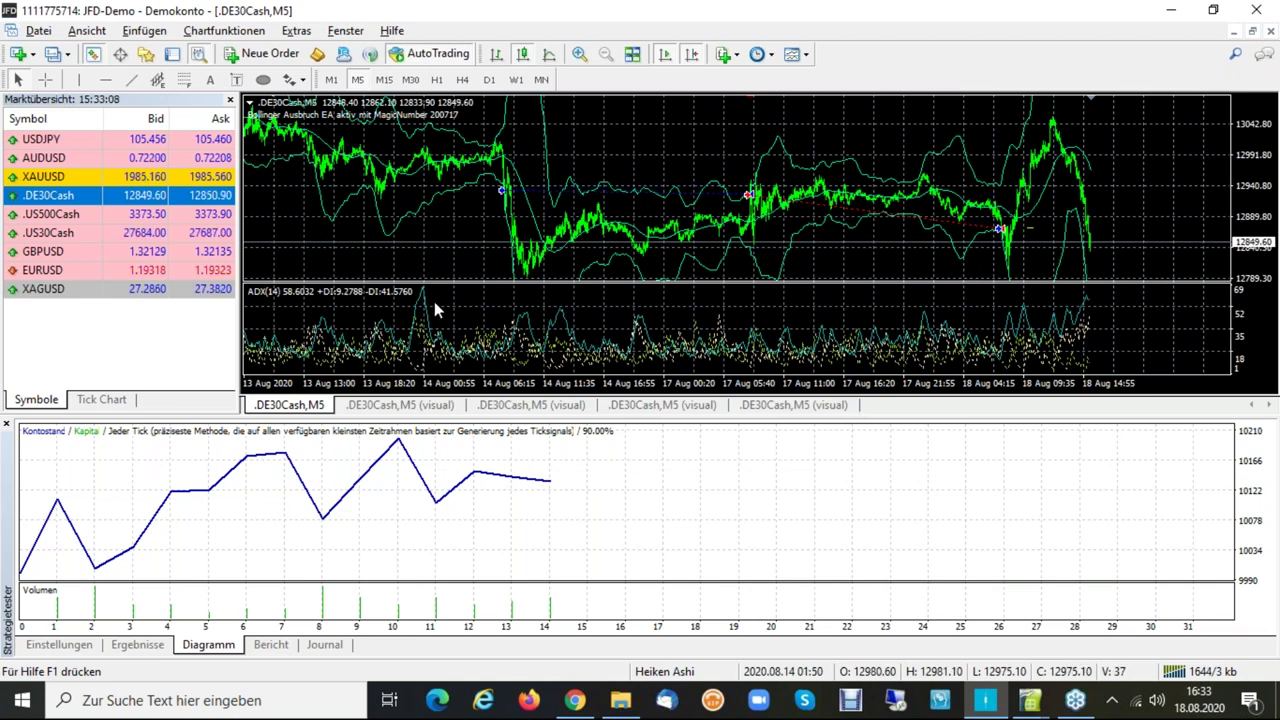
Examine the candles and ADX lines around the last trade on 18 August in closer detail.
click(578, 54)
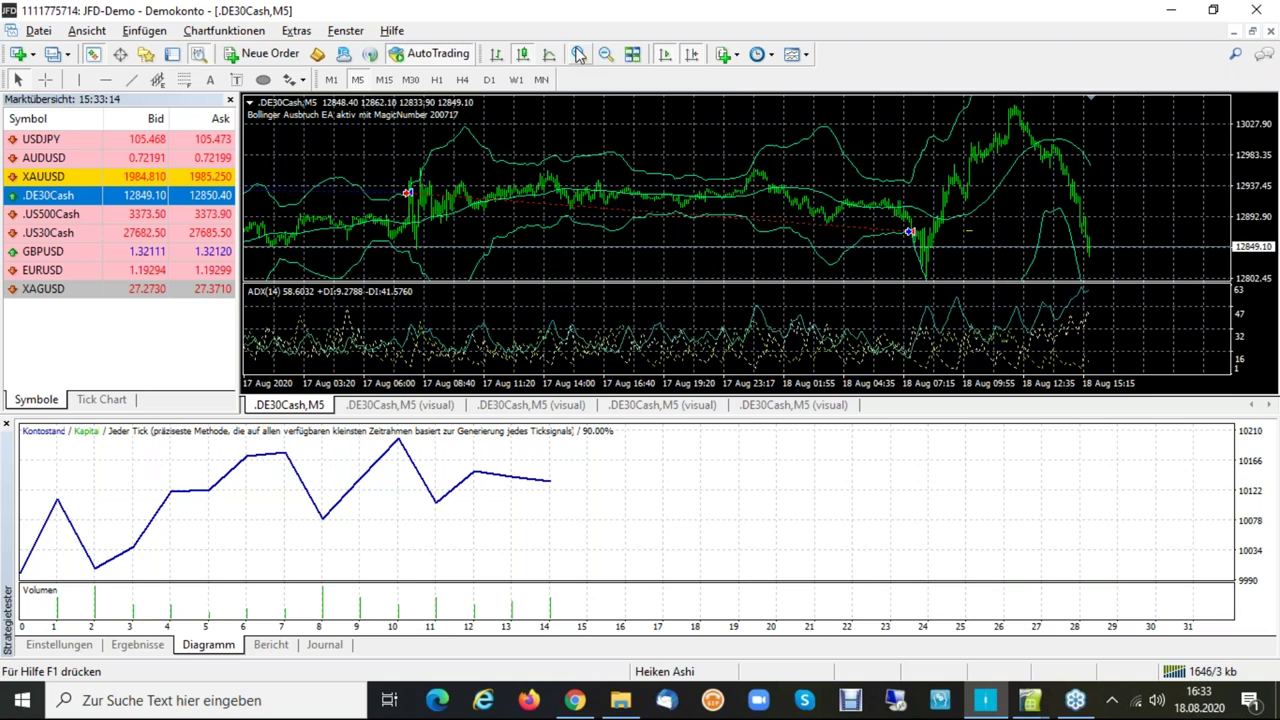
click(578, 54)
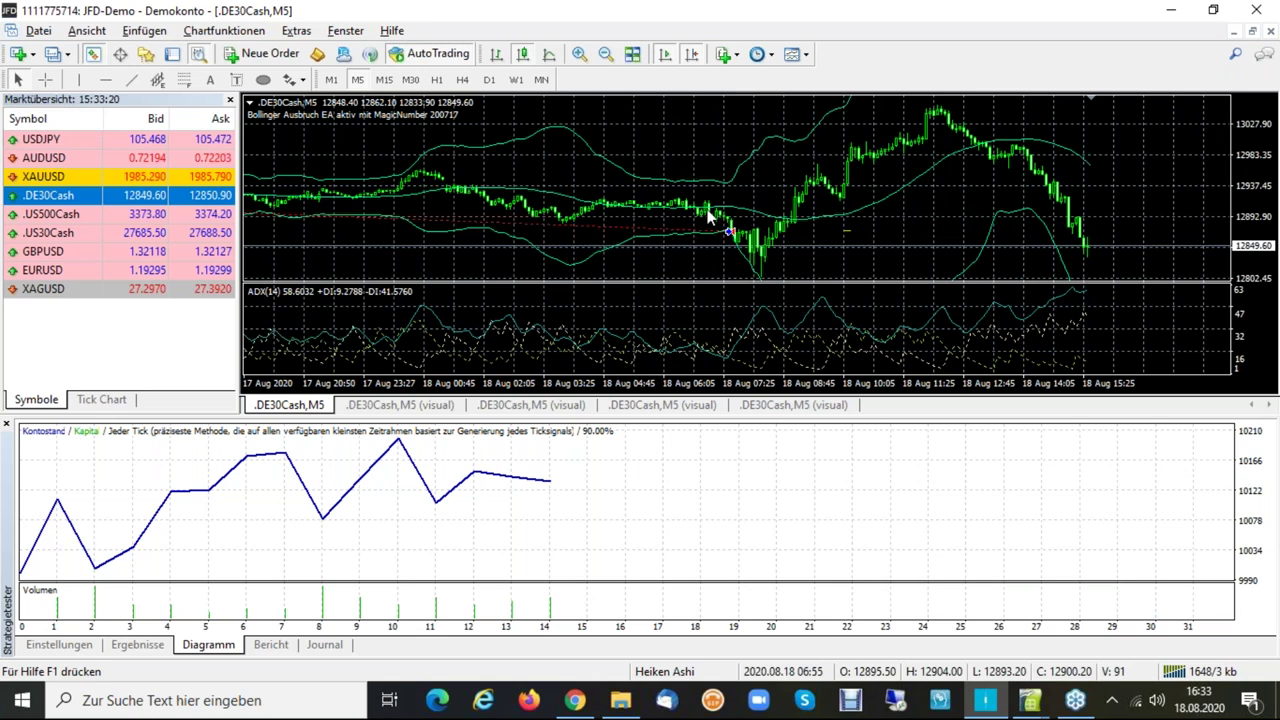
mouse_move(730, 362)
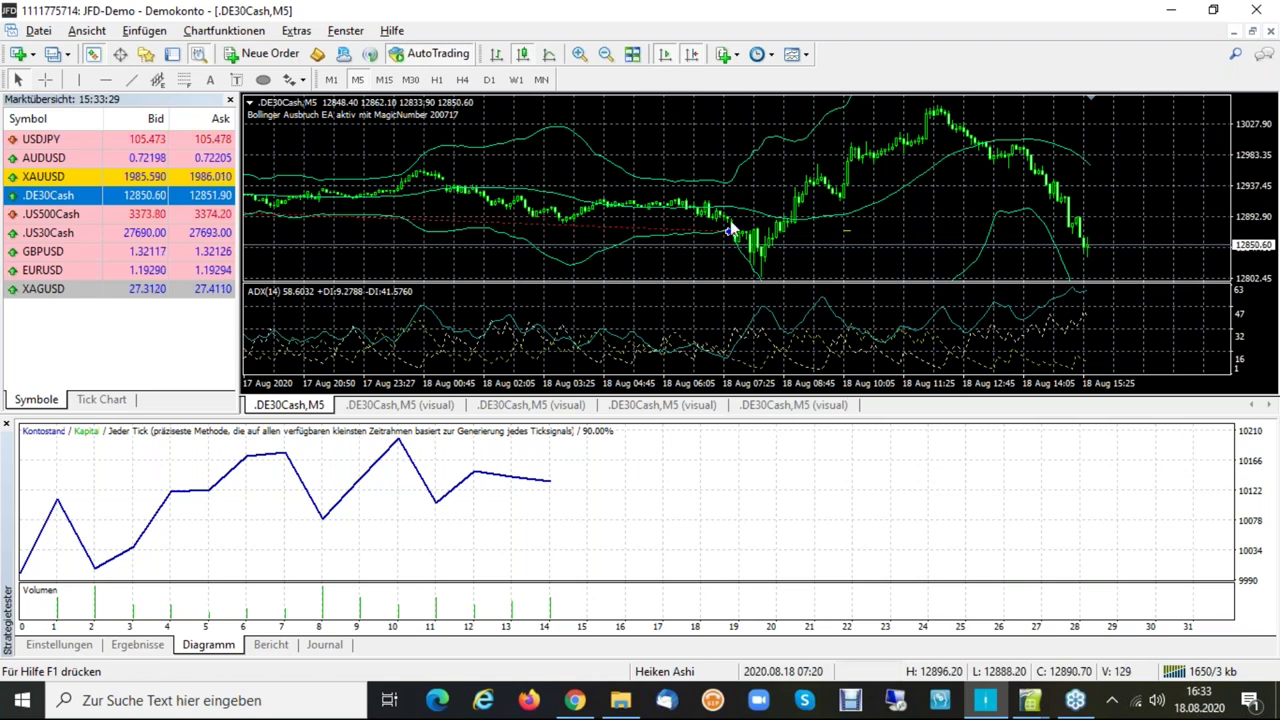
mouse_move(770, 263)
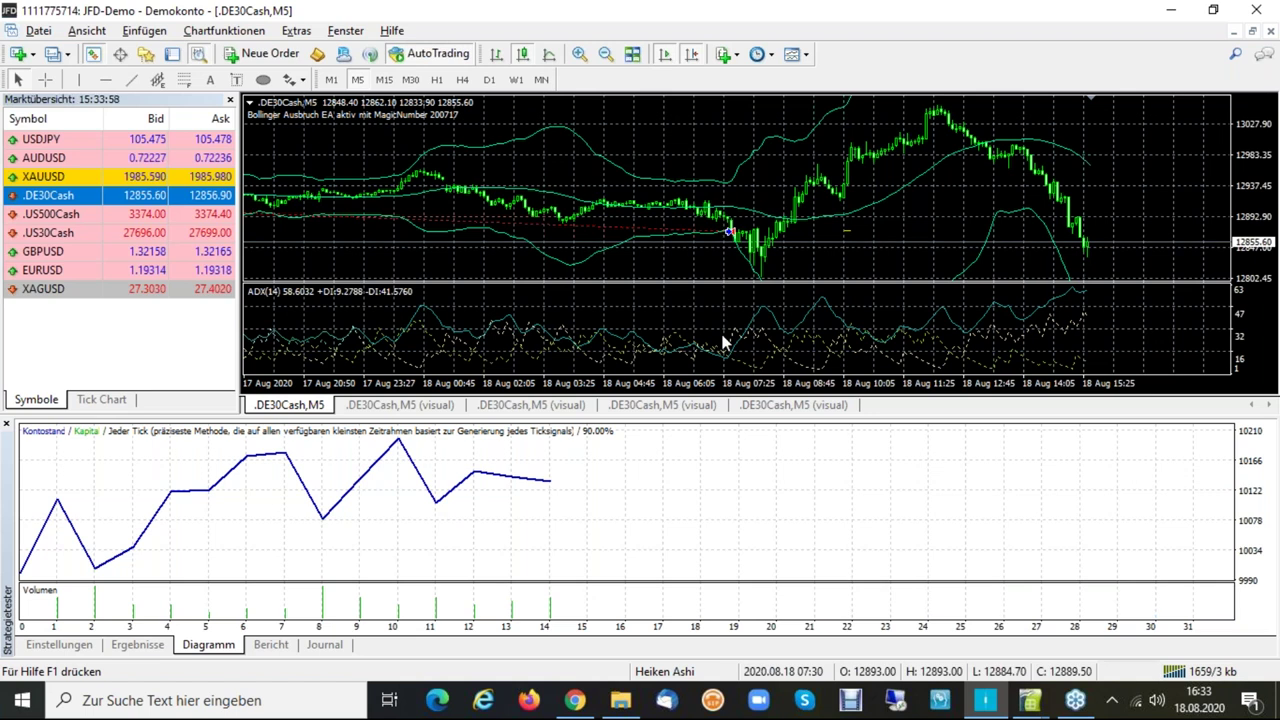
mouse_move(766, 316)
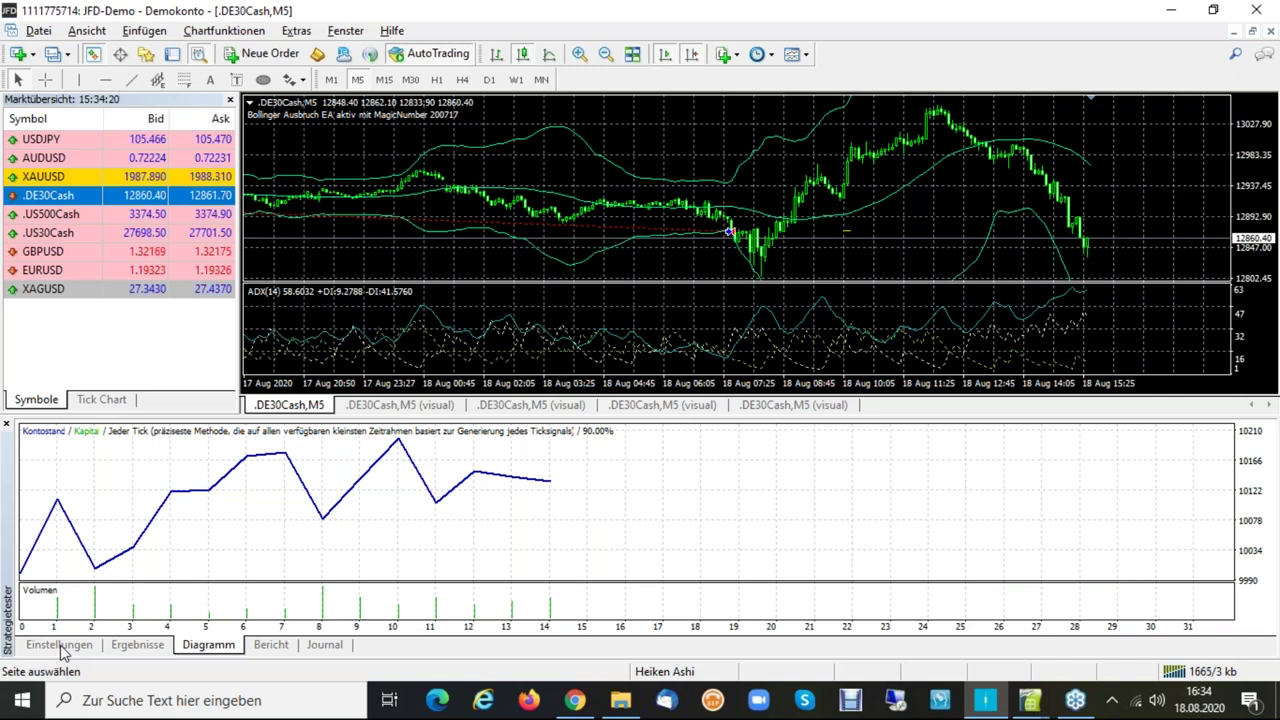
View the last visual test chart, return to the .DE30Cash M5 chart and show its wider price range.
click(795, 405)
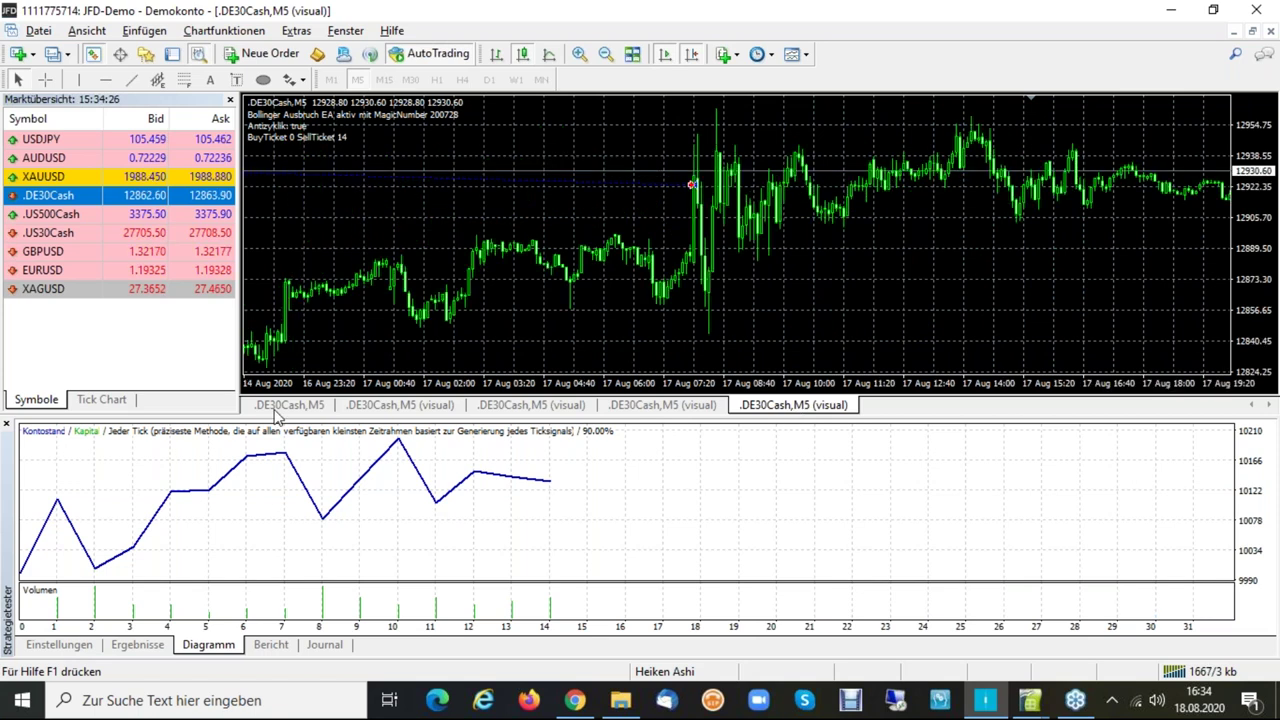
click(285, 405)
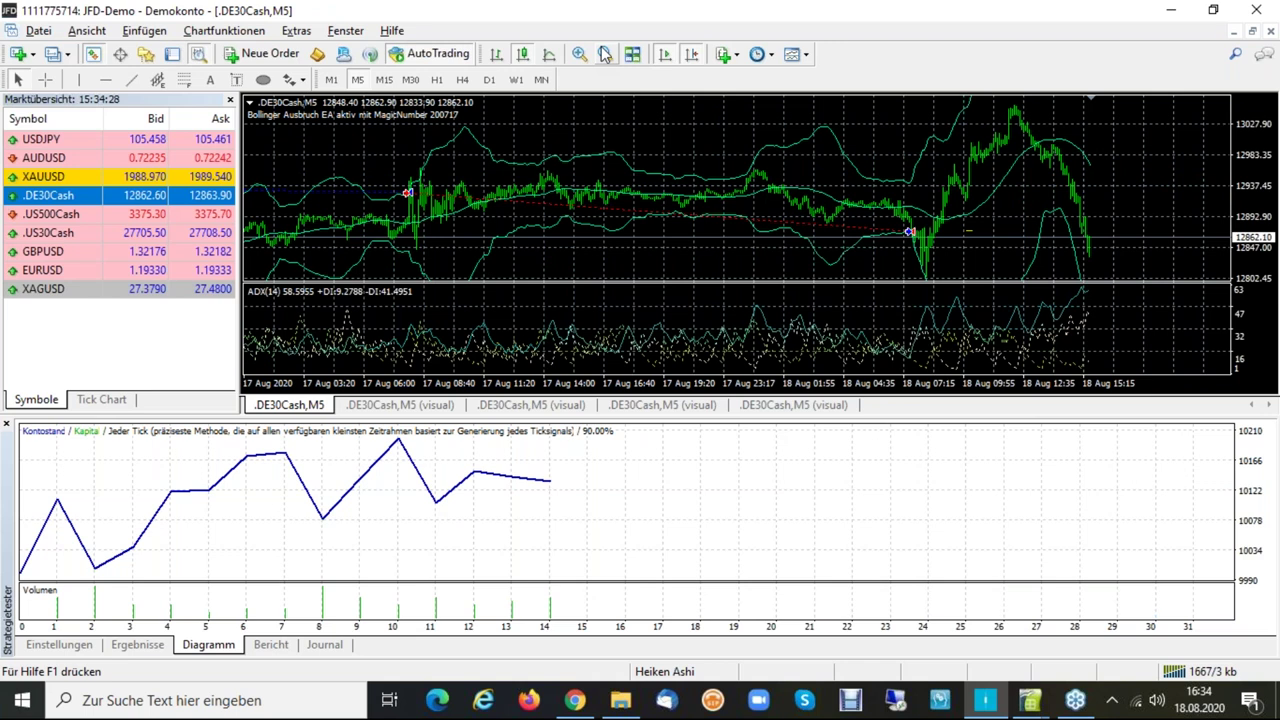
click(605, 54)
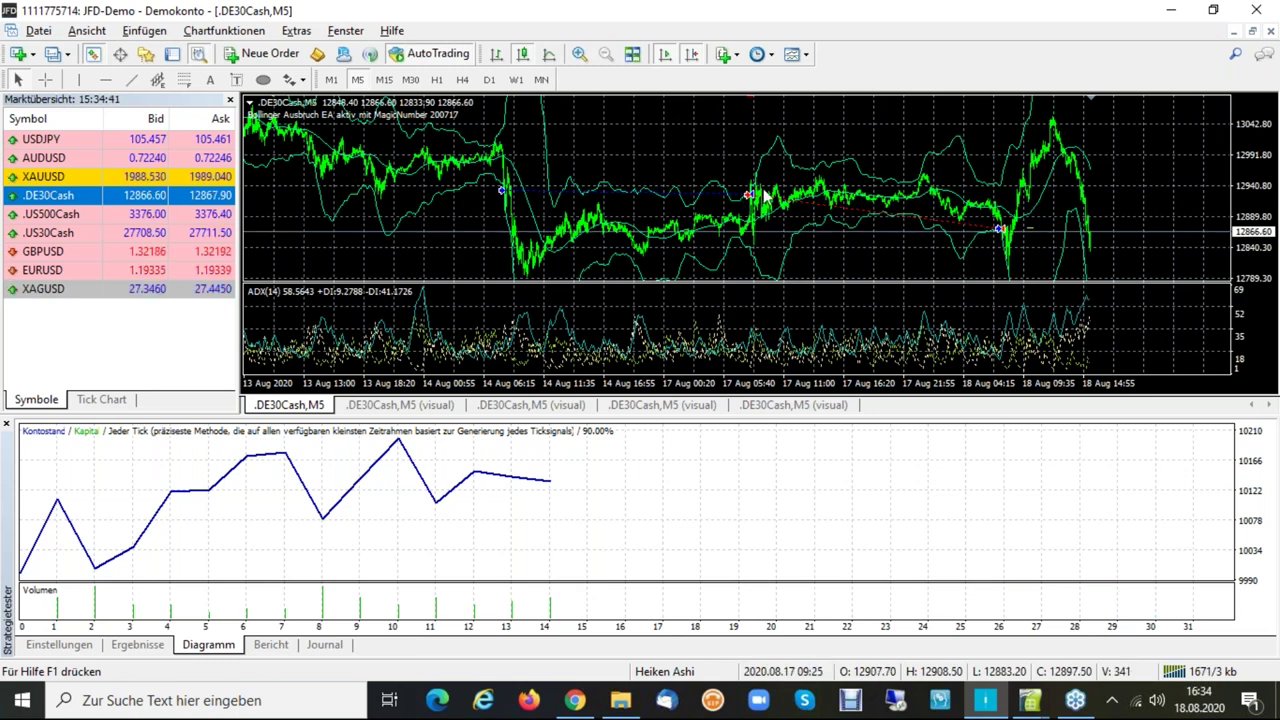
Adjust the strategy test's start date, with its day set to 18, and open the expert advisor's input parameters.
click(59, 645)
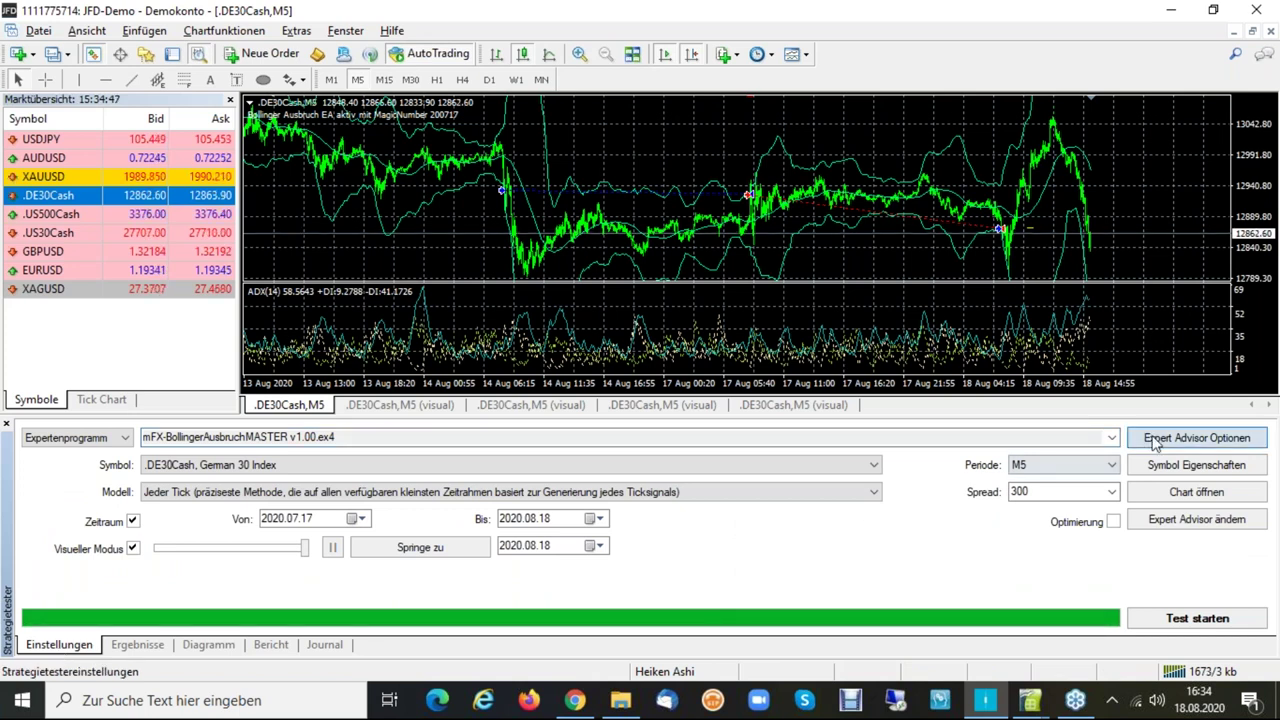
click(305, 518)
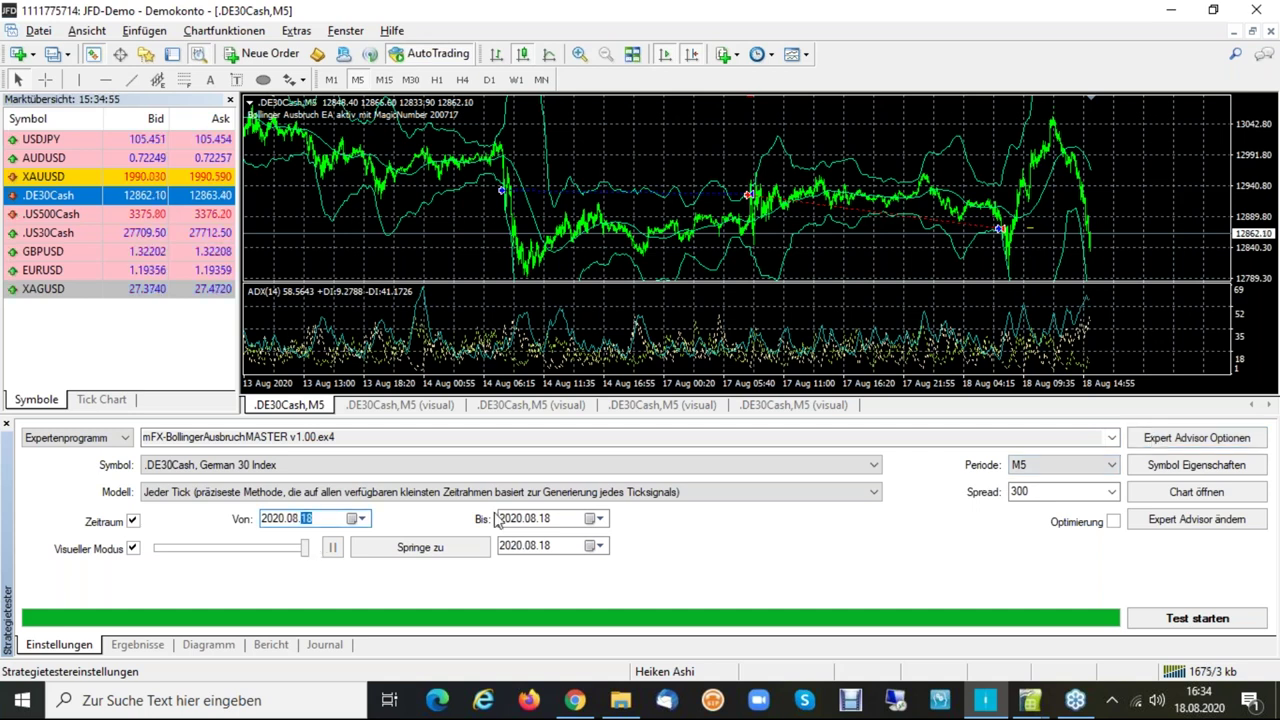
click(292, 518)
key(Down)
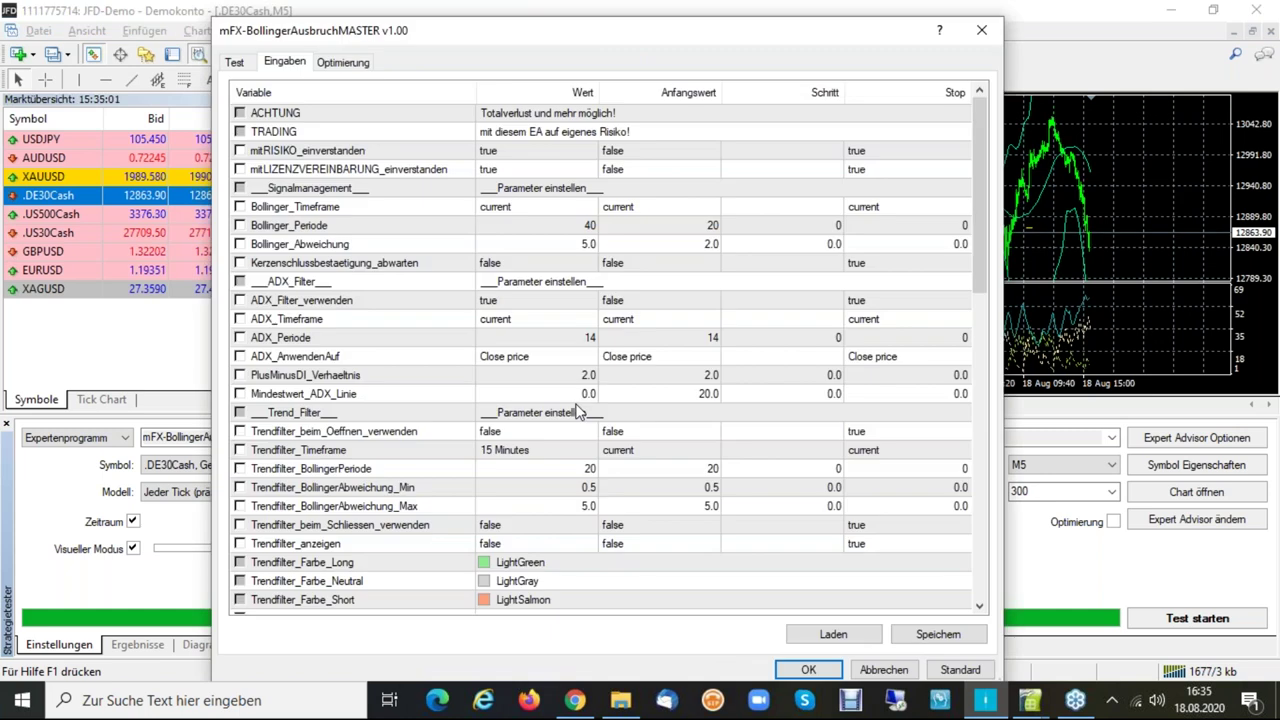
Load the parameter set "03 Antizyklik-Automatik DE30Cash M5" into the expert advisor's inputs.
scroll(577, 413, down, 7)
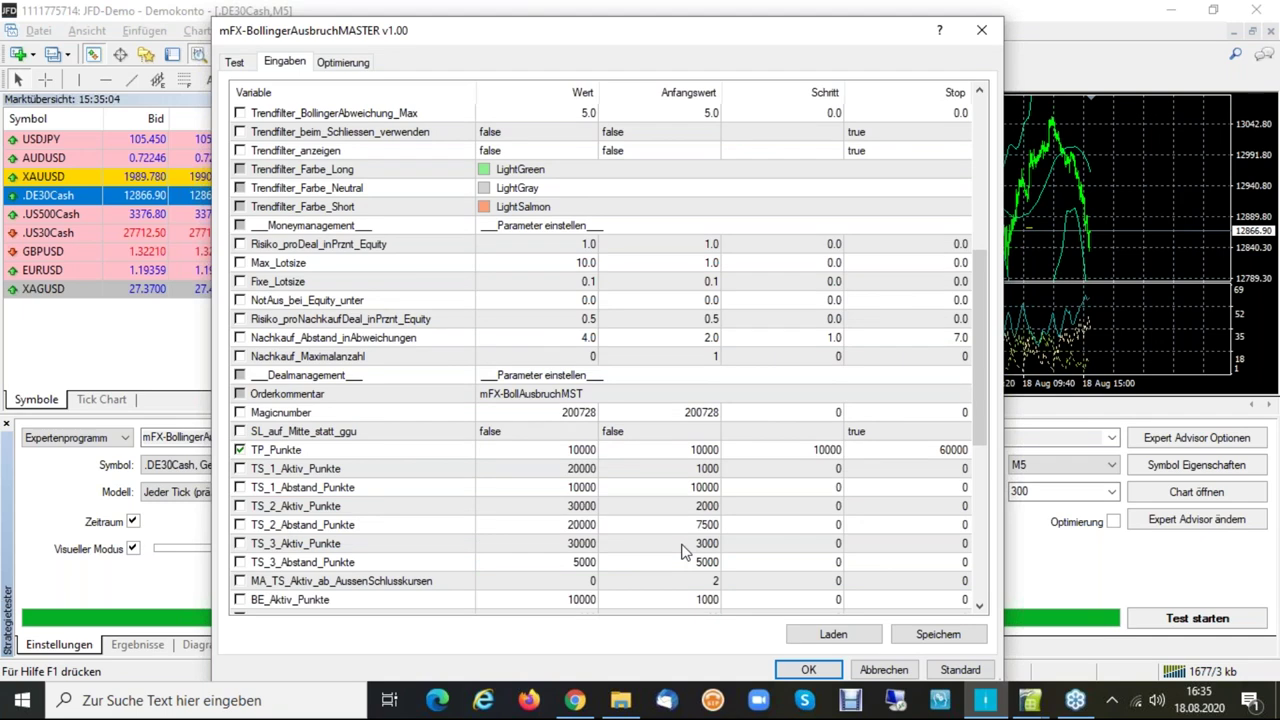
click(833, 634)
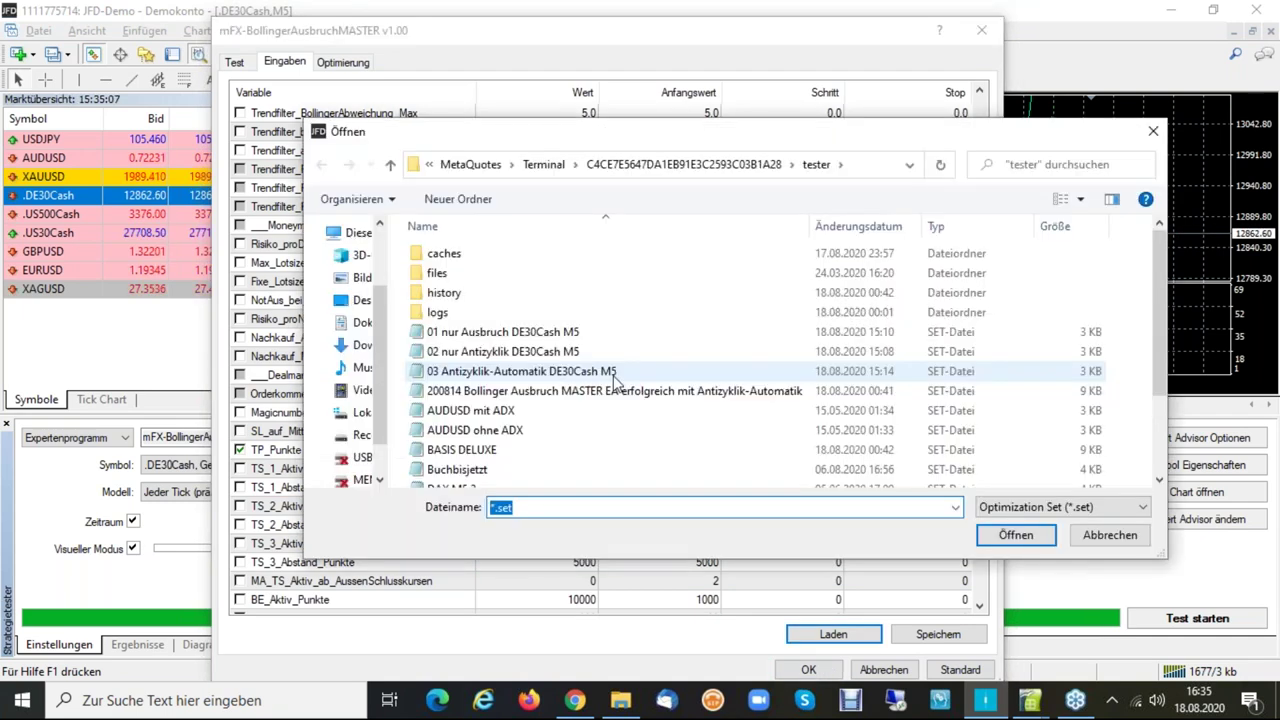
double_click(615, 372)
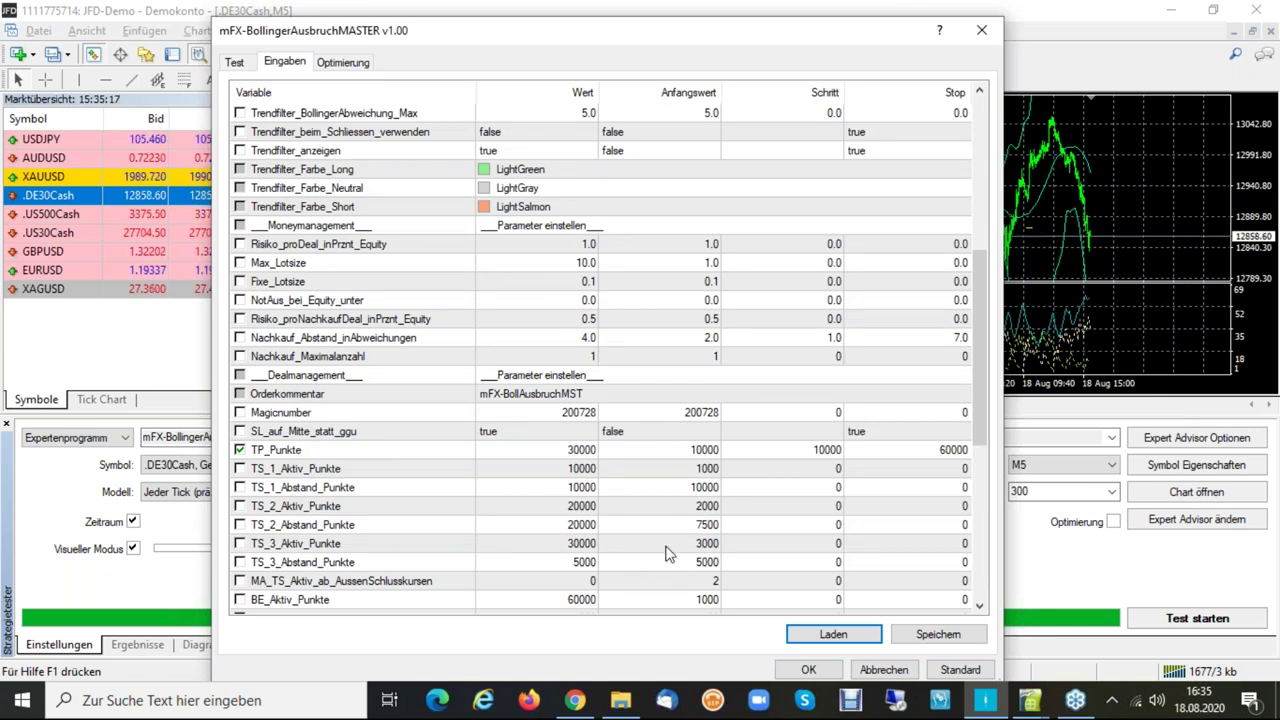
Review the loaded anticyclic settings, including Antizyklik_verwenden, Antizyklik_automatisch and Antizyklik_ADX_Timeframe.
scroll(668, 553, down, 1)
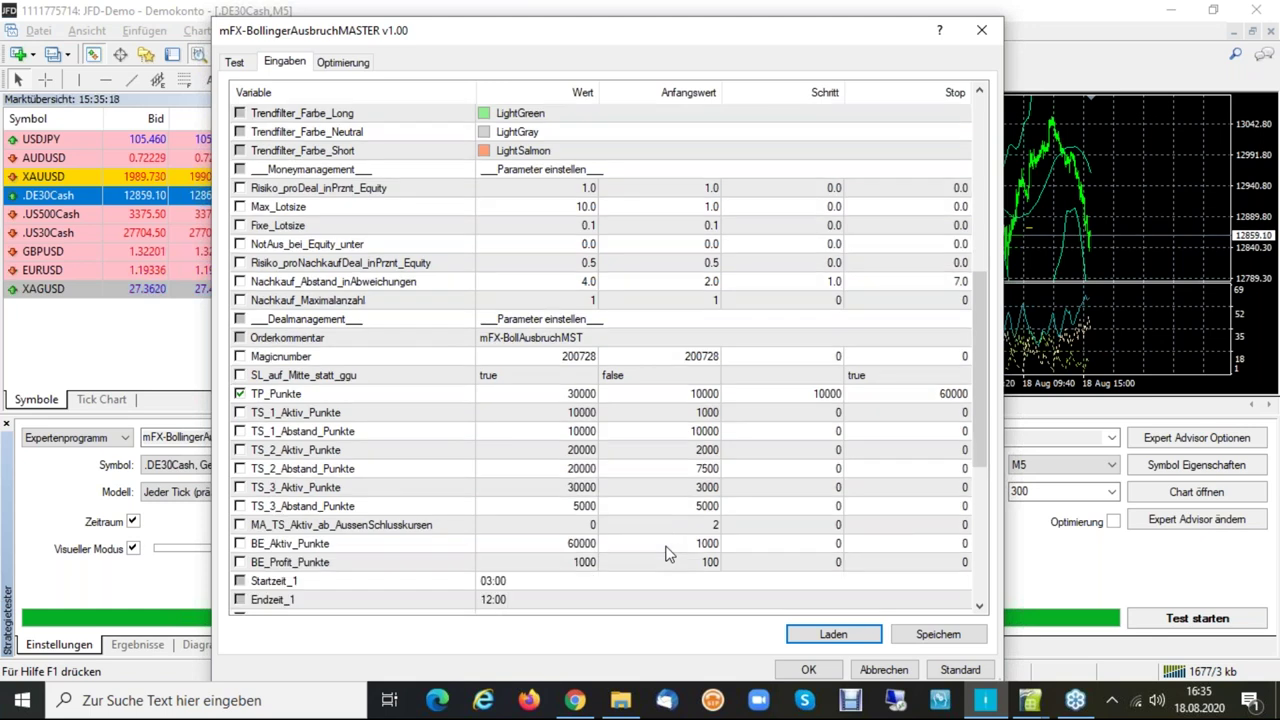
scroll(668, 553, down, 6)
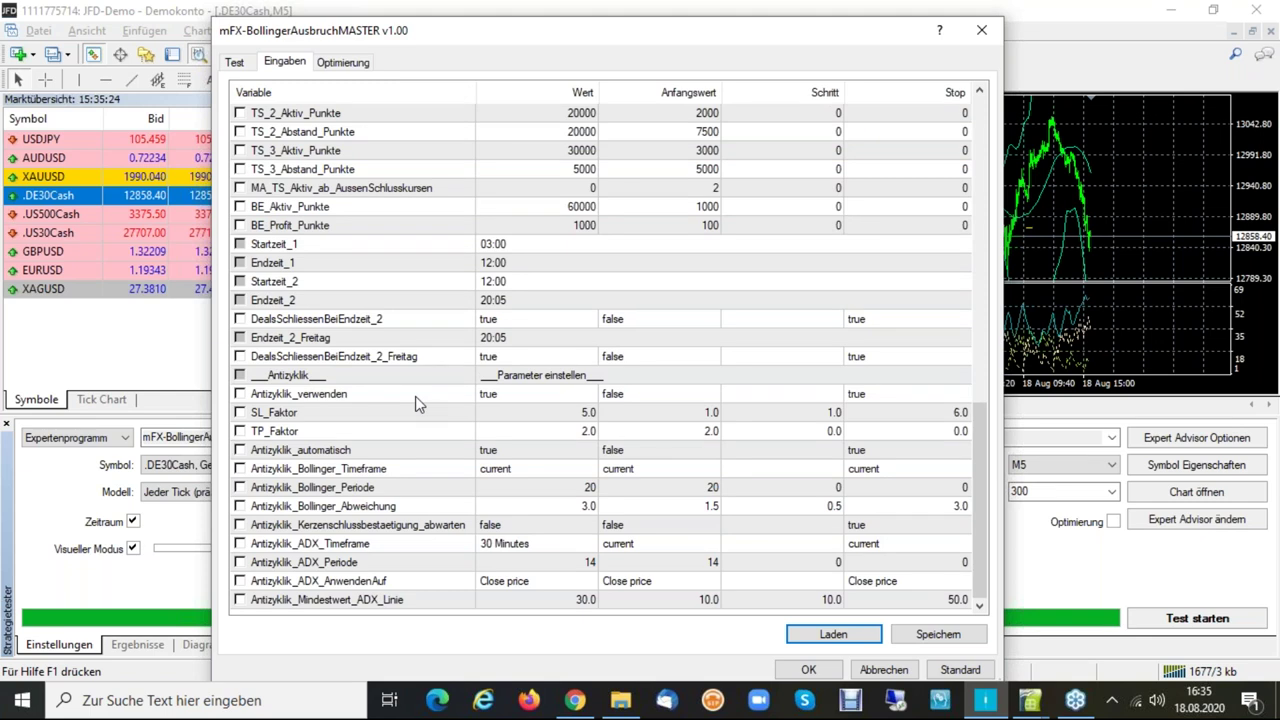
click(520, 396)
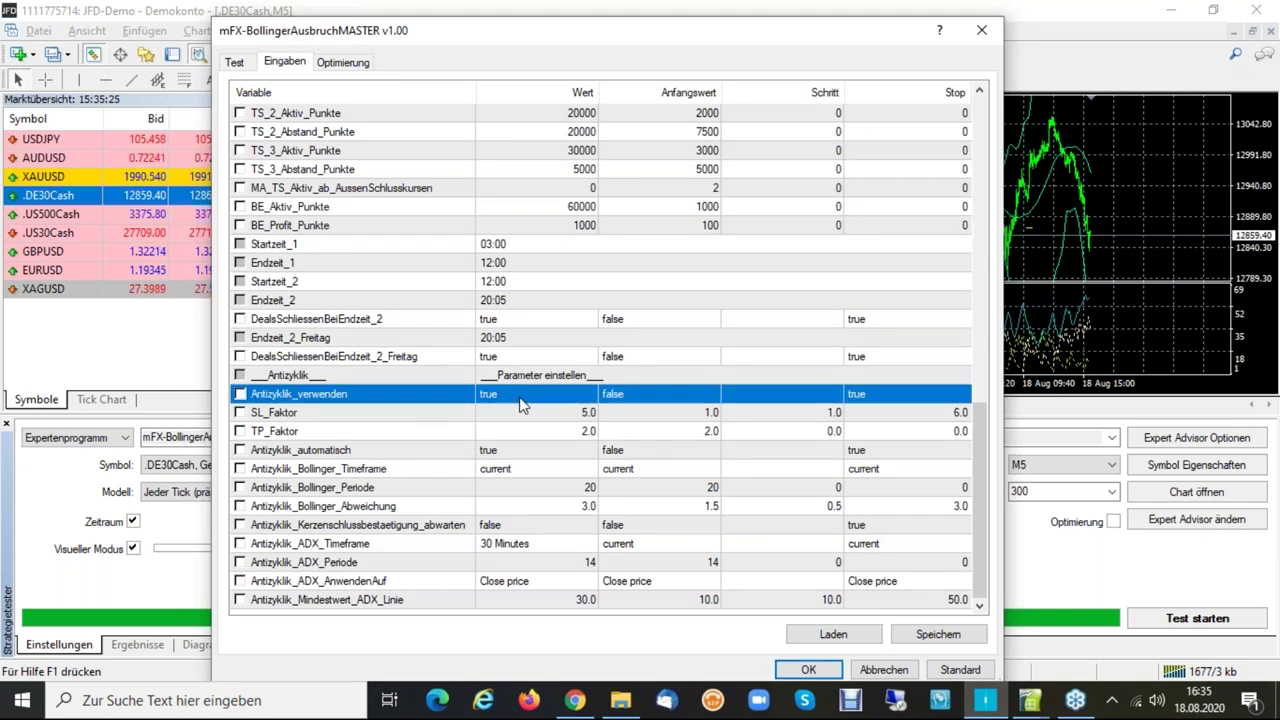
click(487, 451)
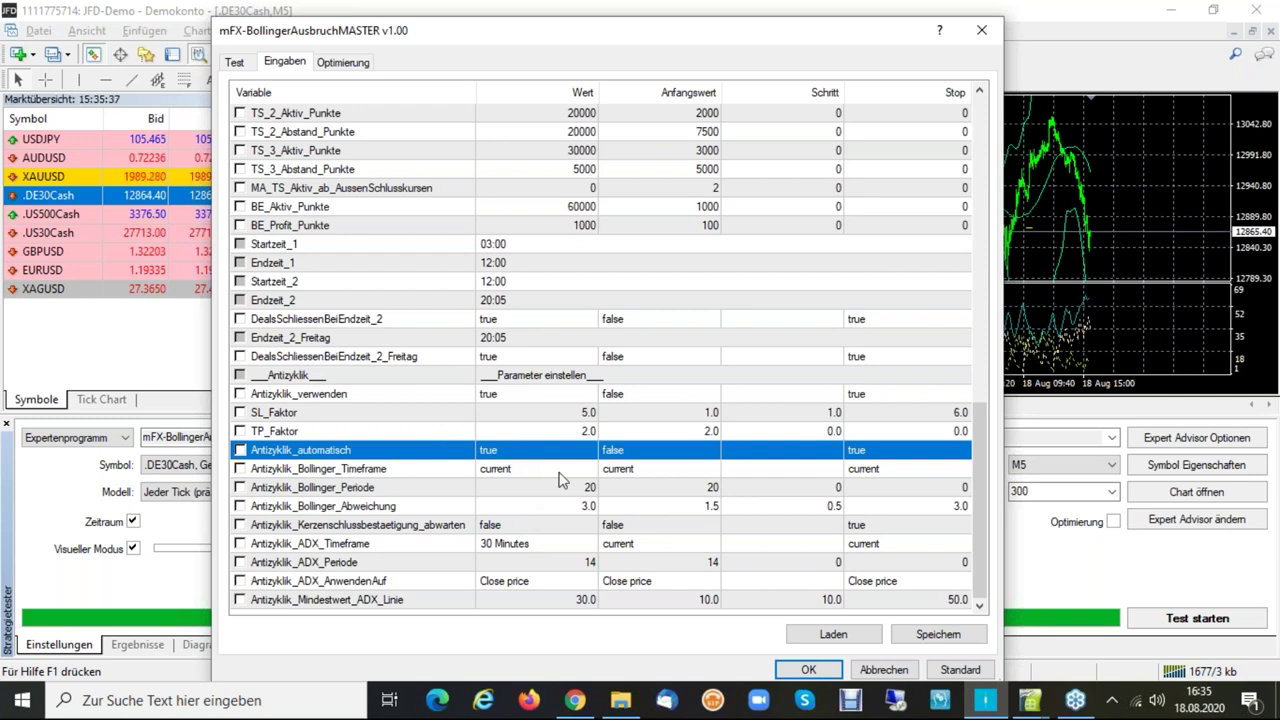
click(522, 552)
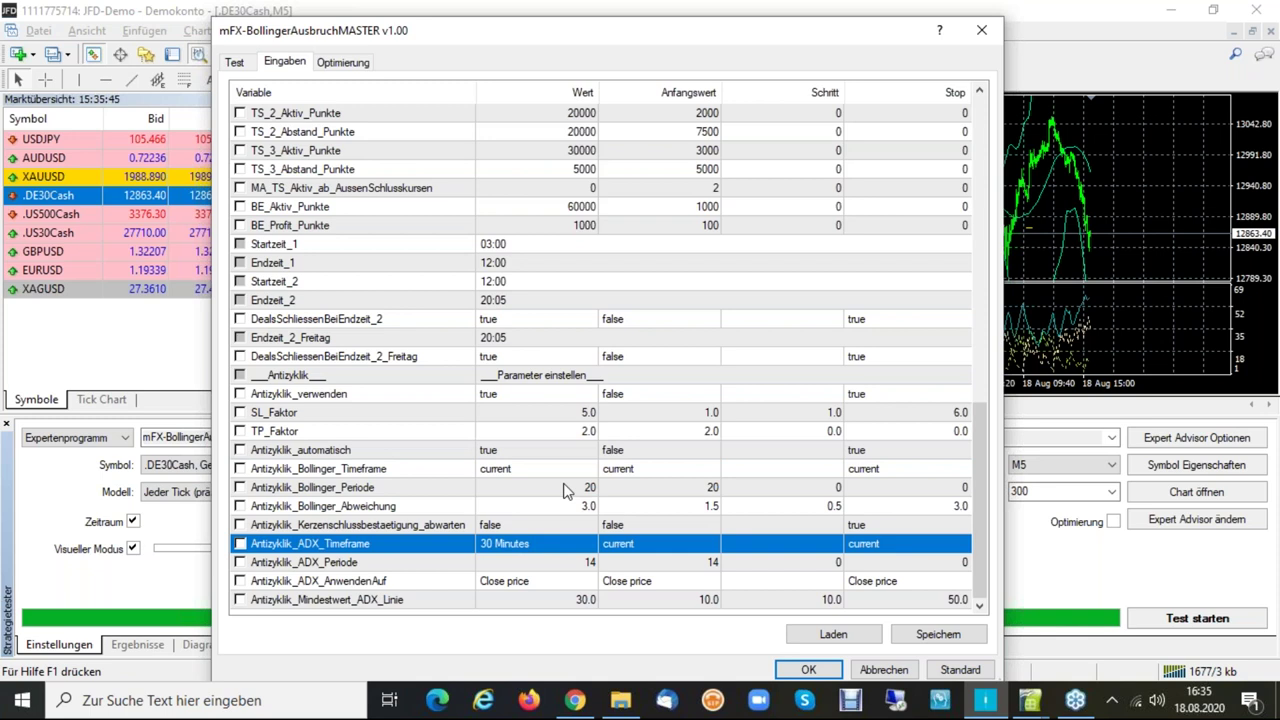
Review the remaining anticyclic parameters, including Antizyklik_ADX_Periode, Antizyklik_ADX_AnwendenAuf, Antizyklik_Mindestwert_ADX_Linie and Antizyklik_Bollinger_Abweichung.
scroll(565, 490, up, 2)
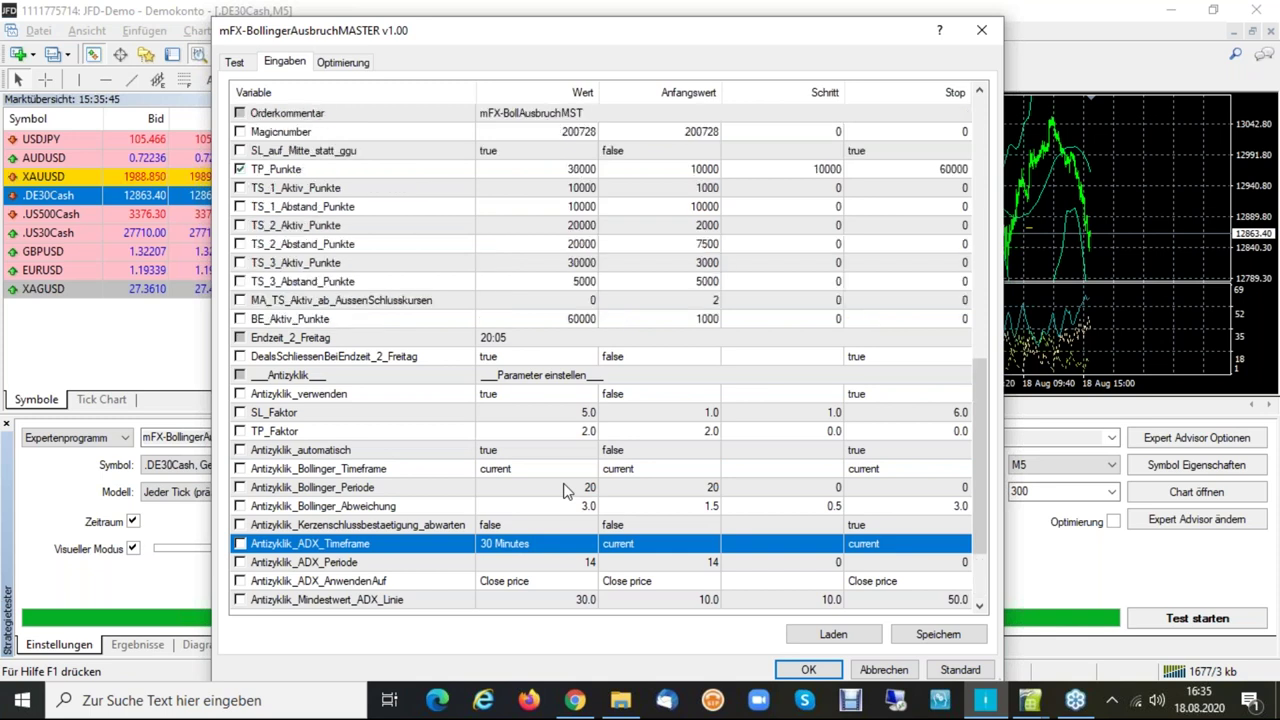
scroll(563, 490, up, 10)
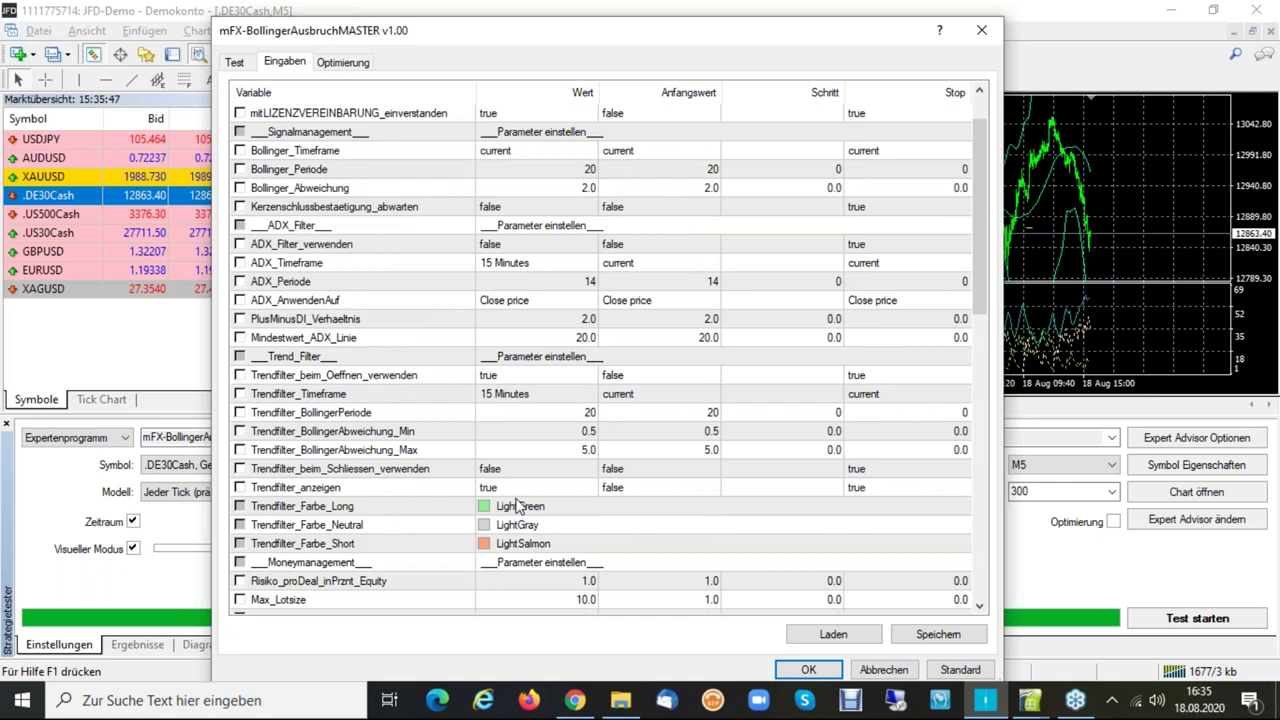
scroll(520, 520, down, 10)
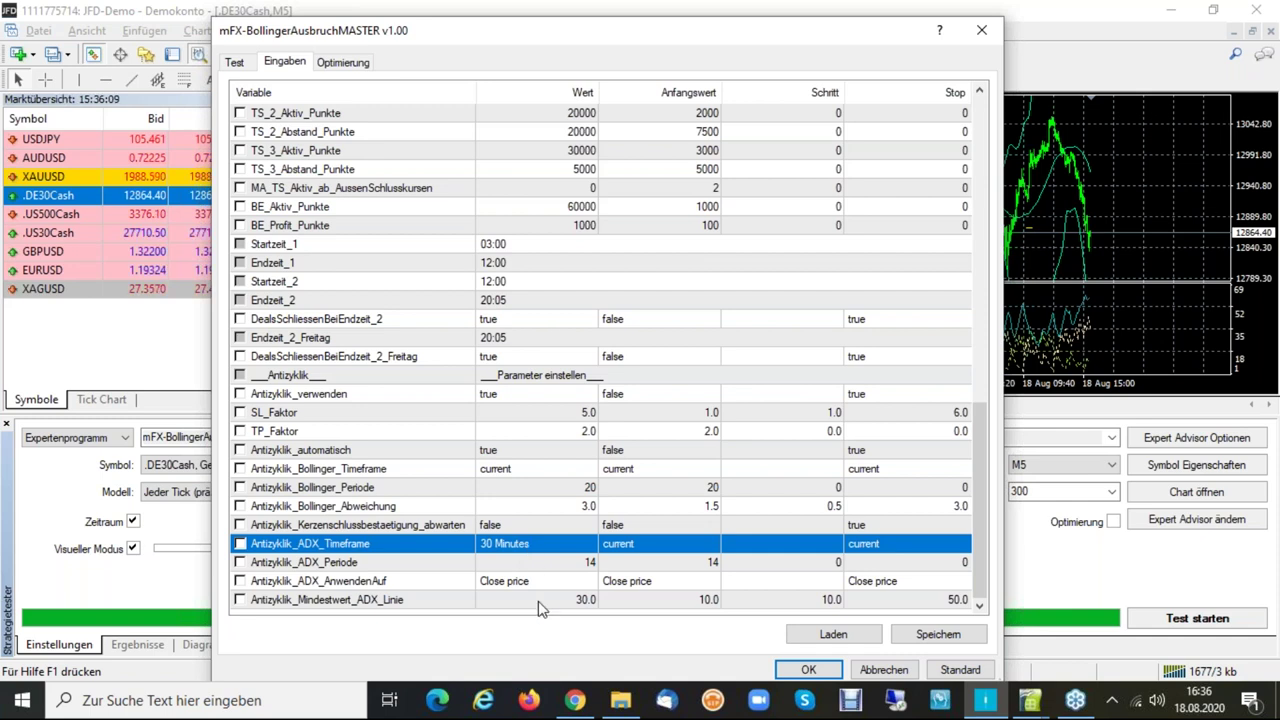
click(563, 569)
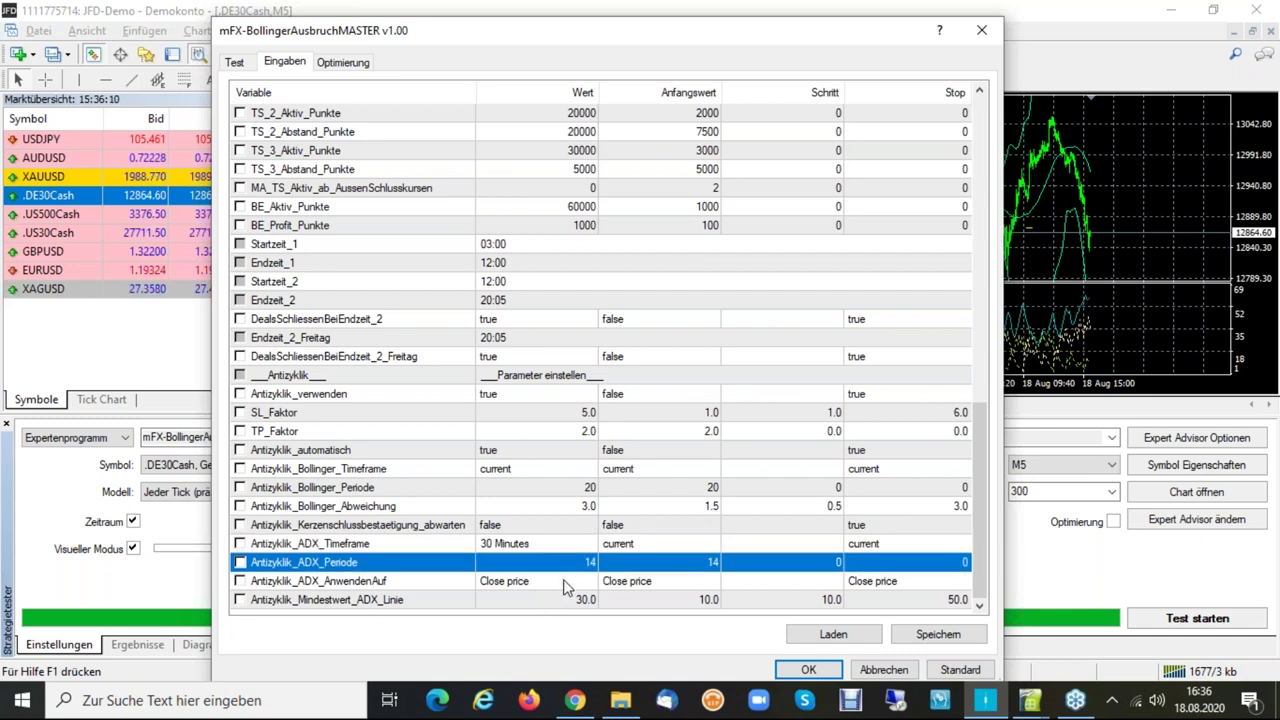
click(563, 583)
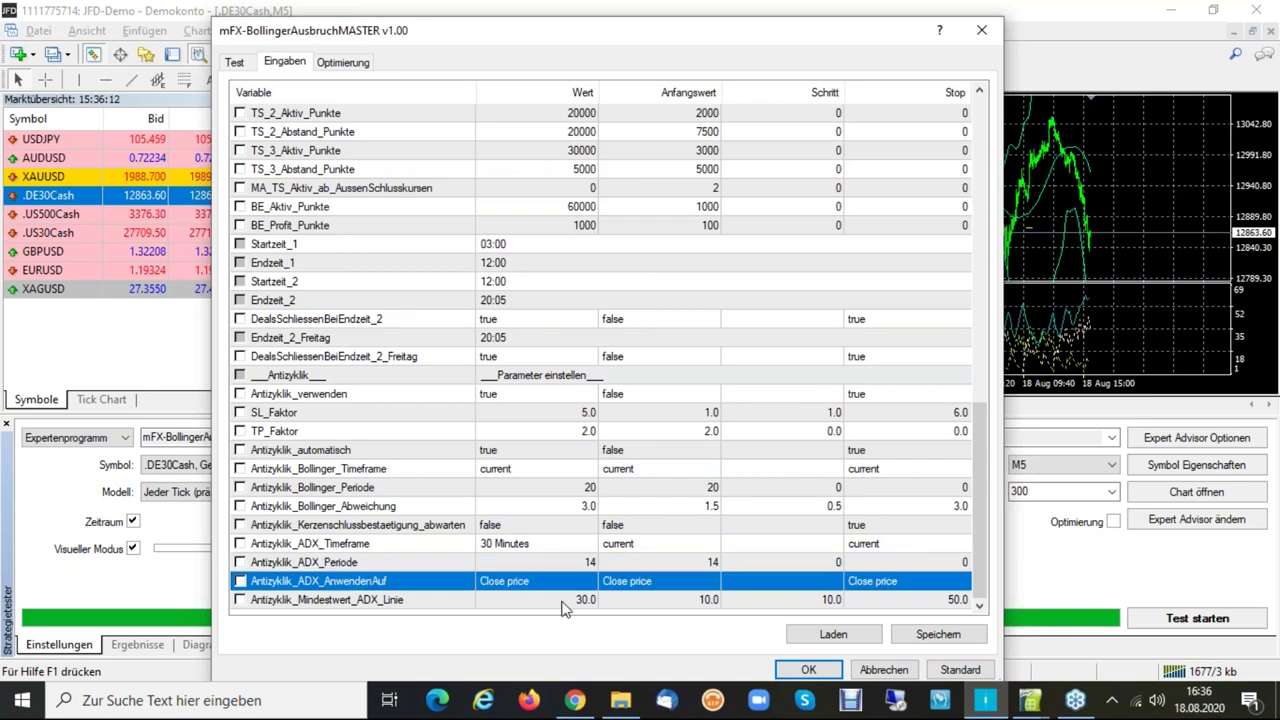
click(540, 602)
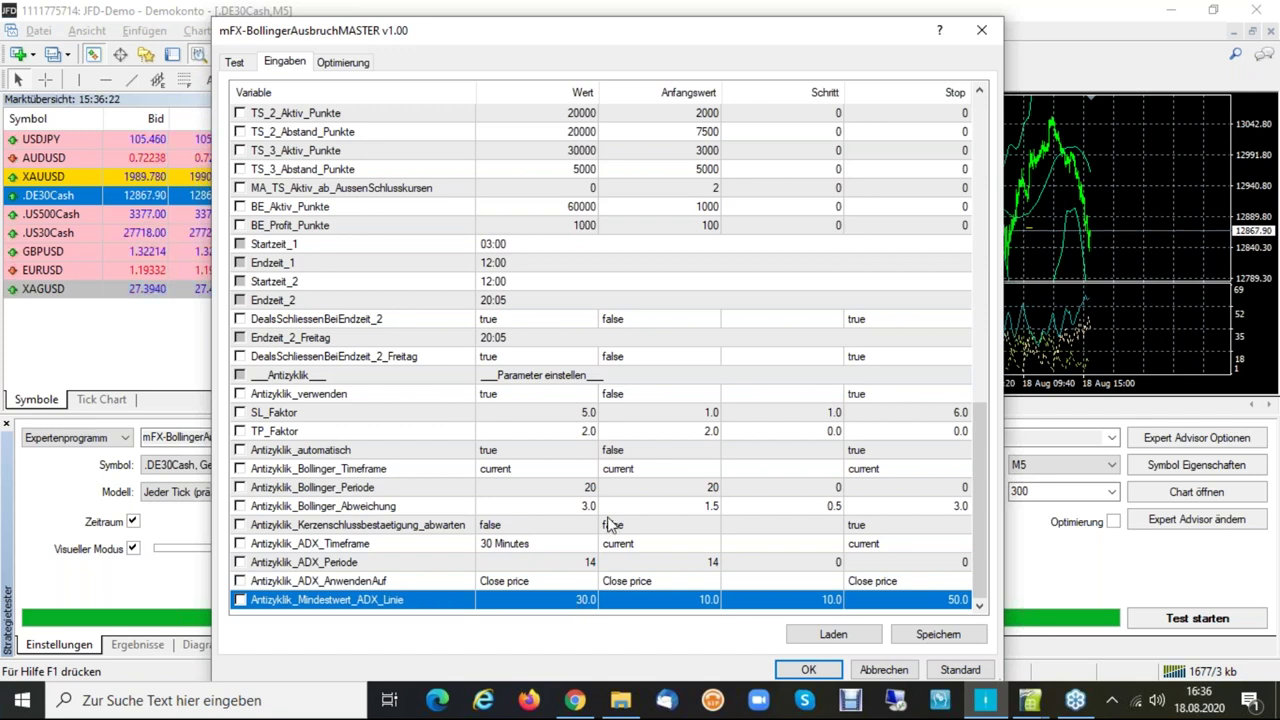
click(530, 490)
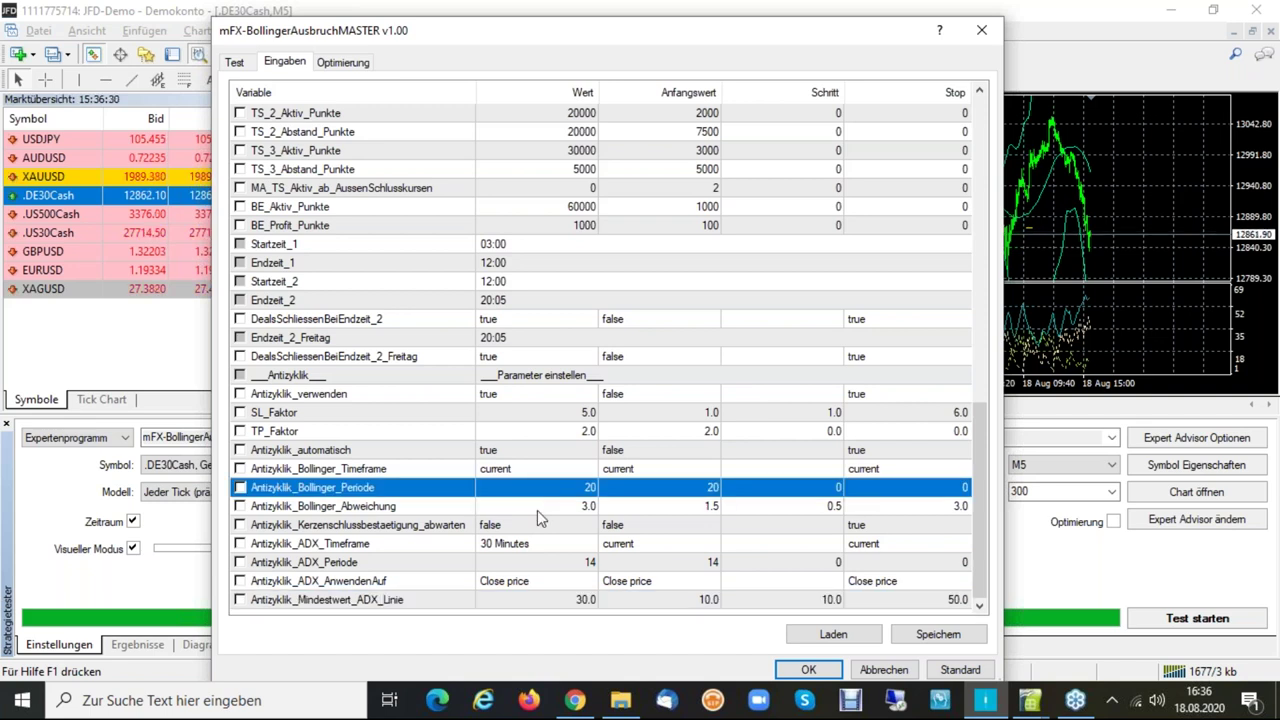
click(537, 510)
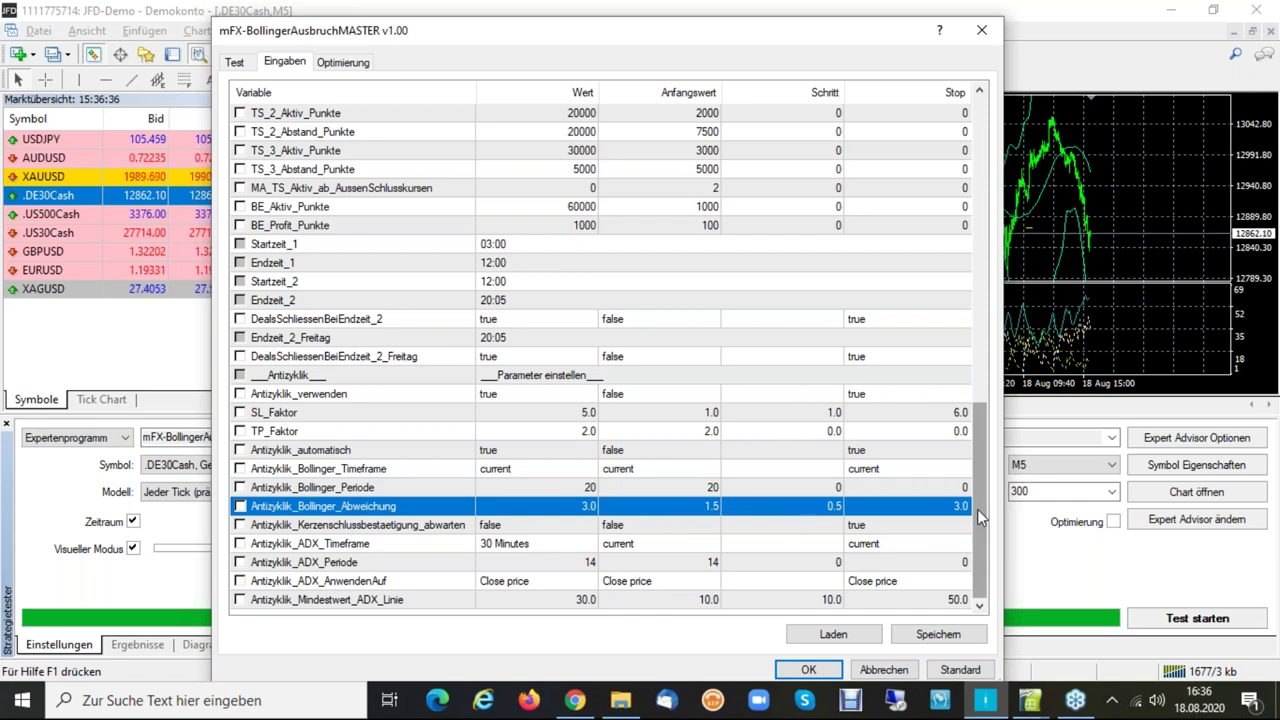
Check the Bollinger_Periode and Bollinger_Abweichung signal settings, accept the inputs and start the visual strategy test.
drag(977, 509, 976, 325)
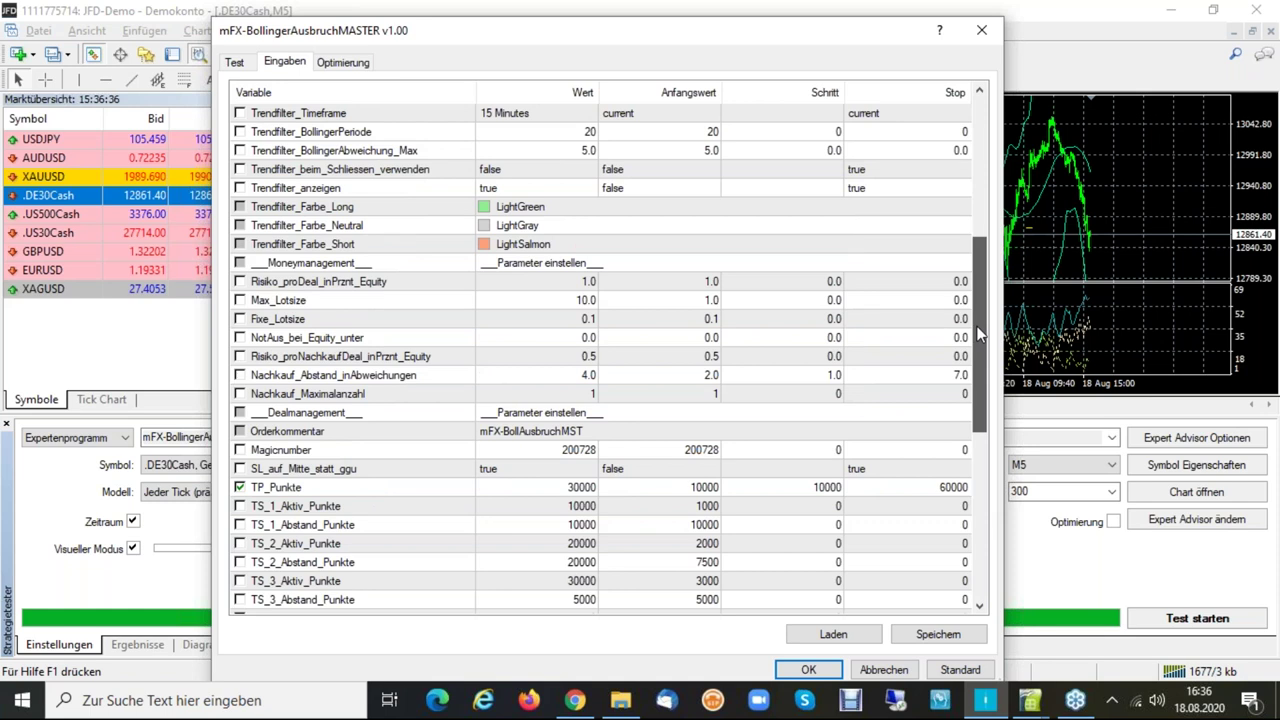
drag(976, 325, 976, 192)
click(533, 229)
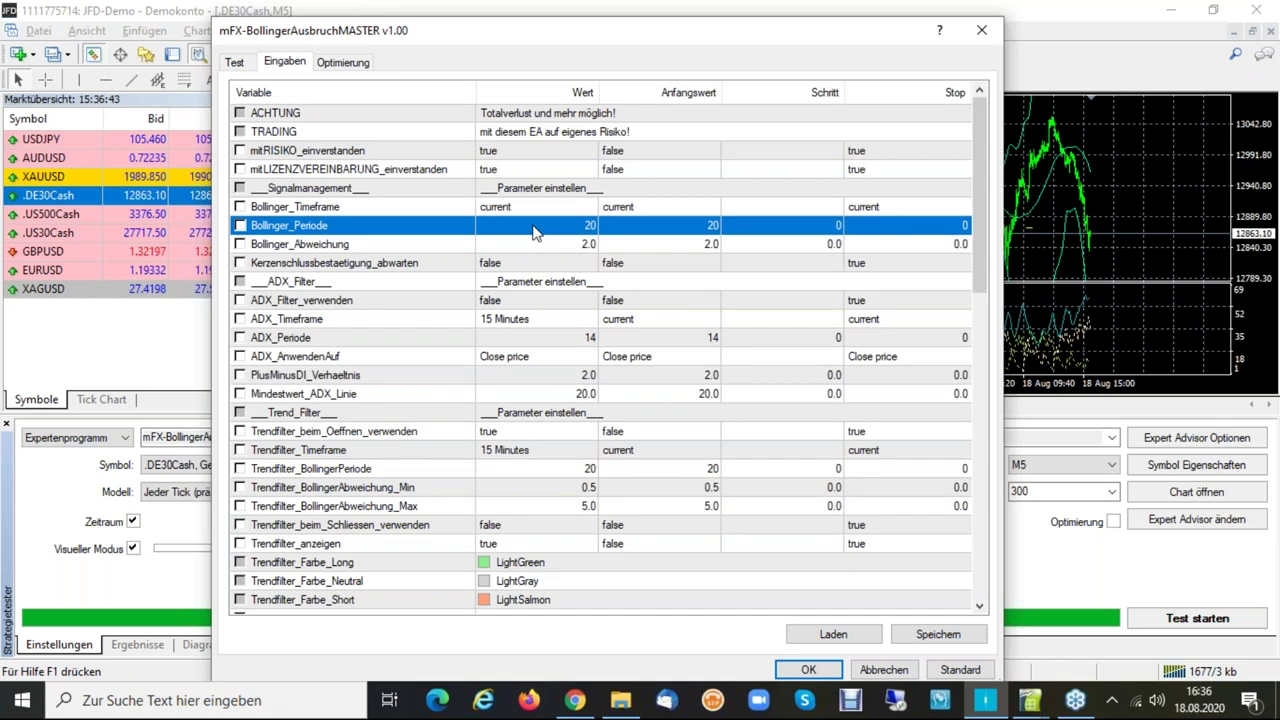
click(547, 247)
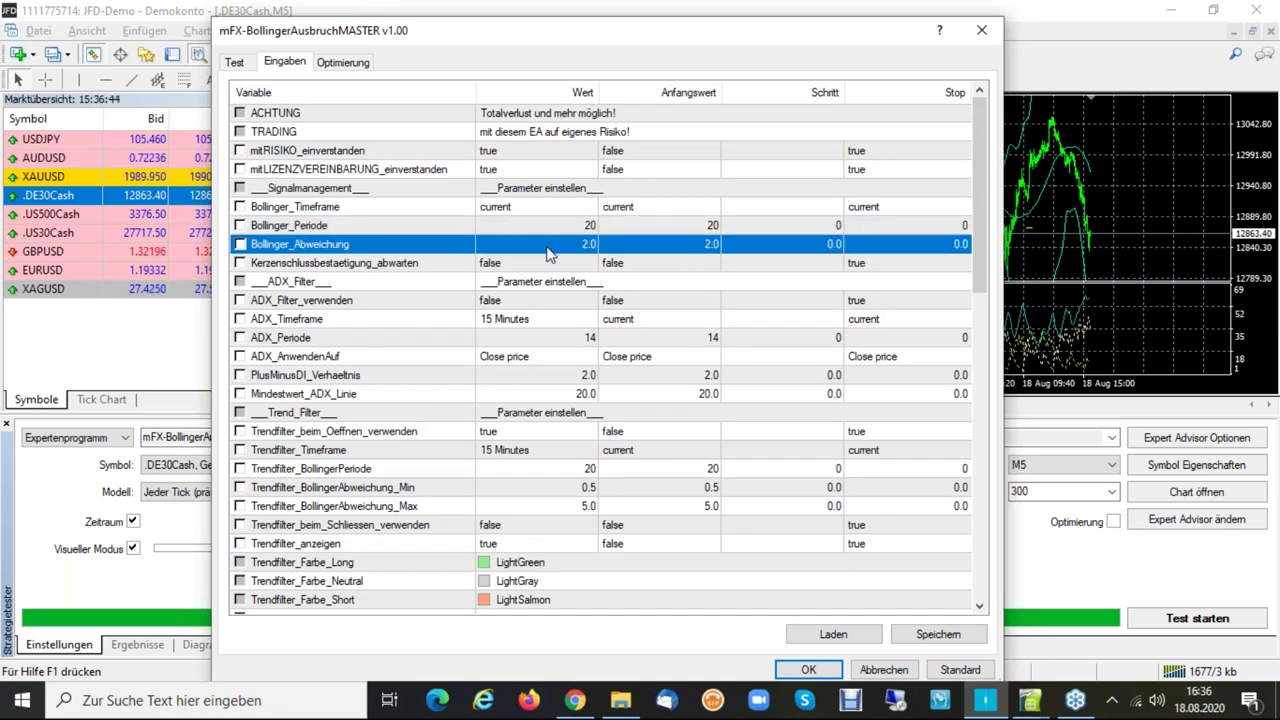
click(803, 670)
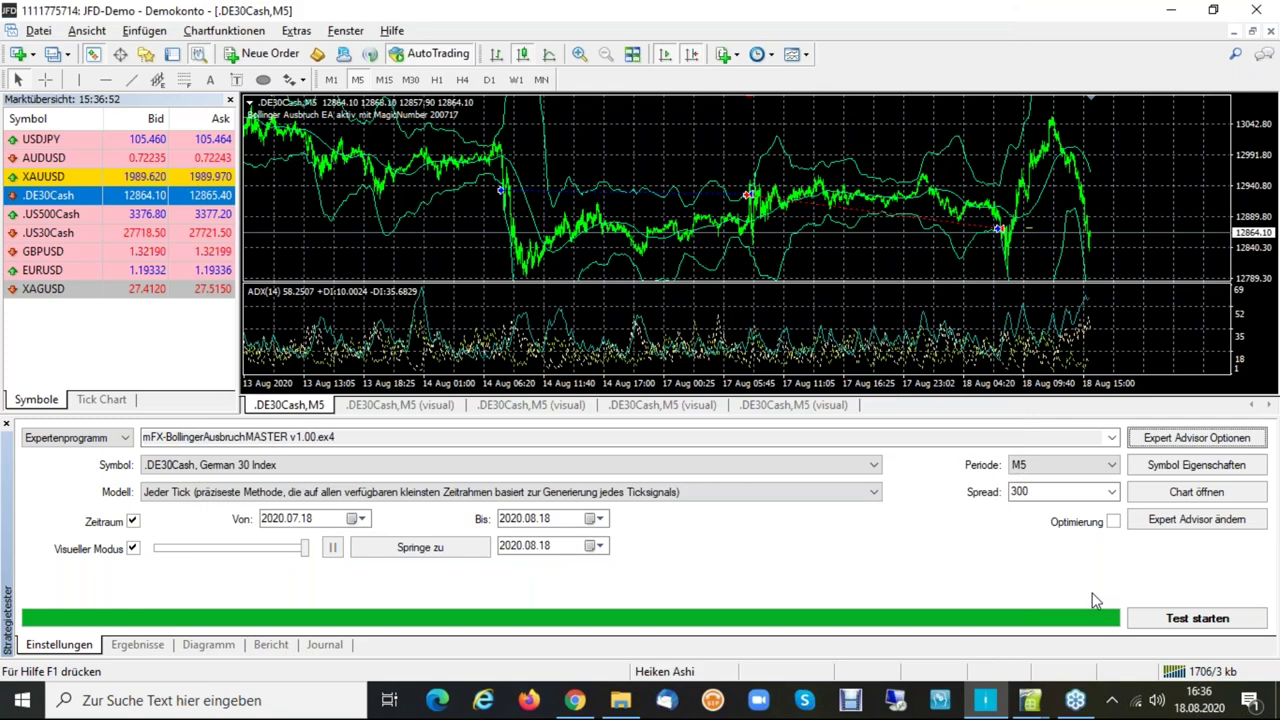
click(1180, 622)
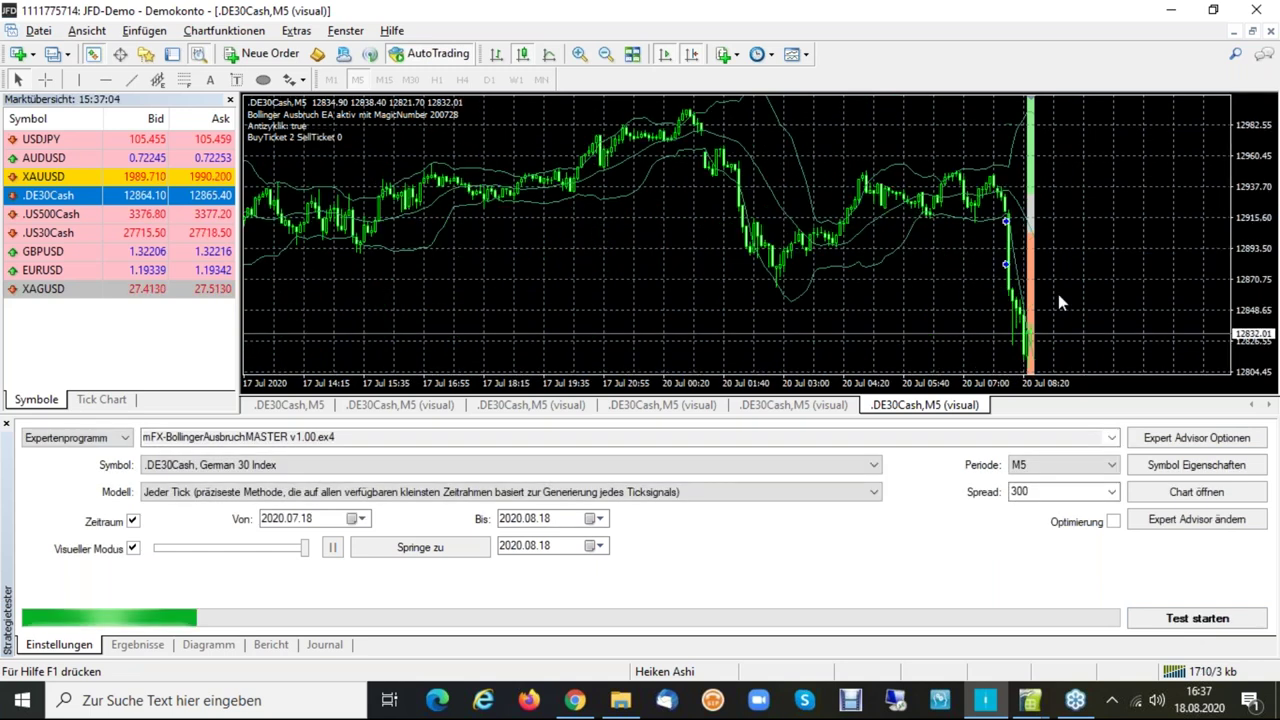
Review the expert advisor's trend filter inputs and compare them with the coloured trend bar on the visual test chart.
click(1196, 437)
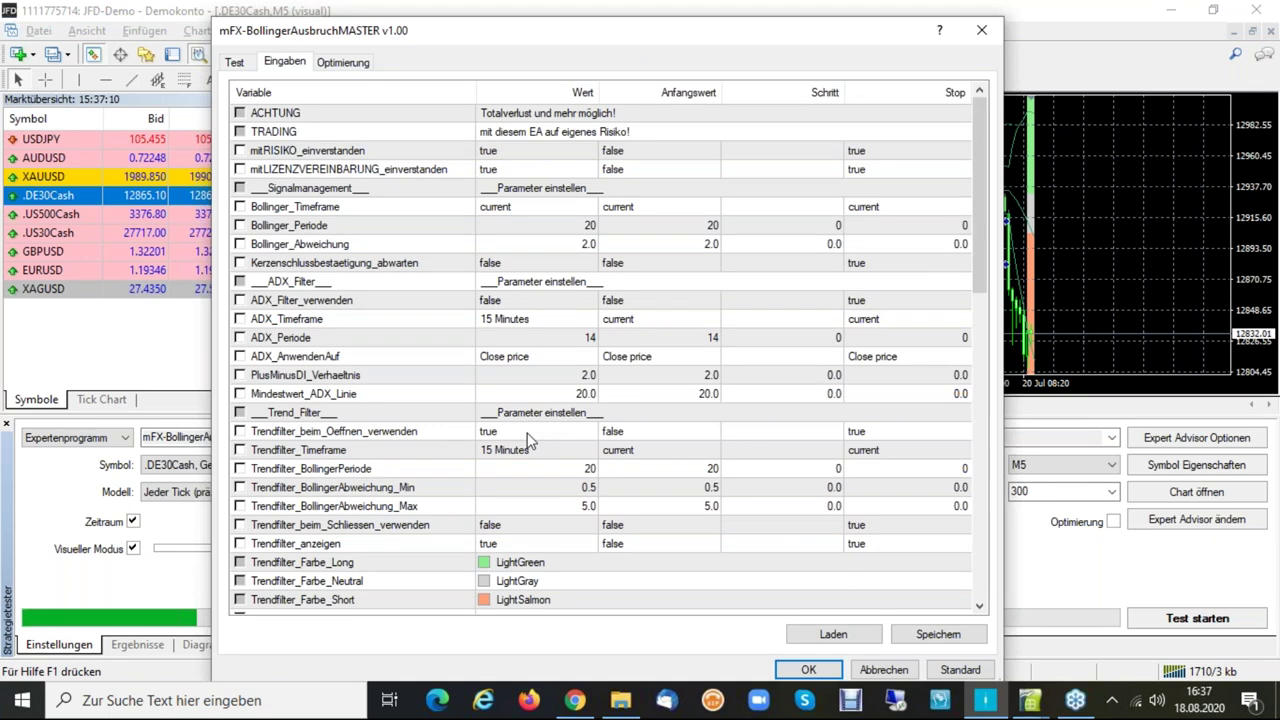
click(527, 434)
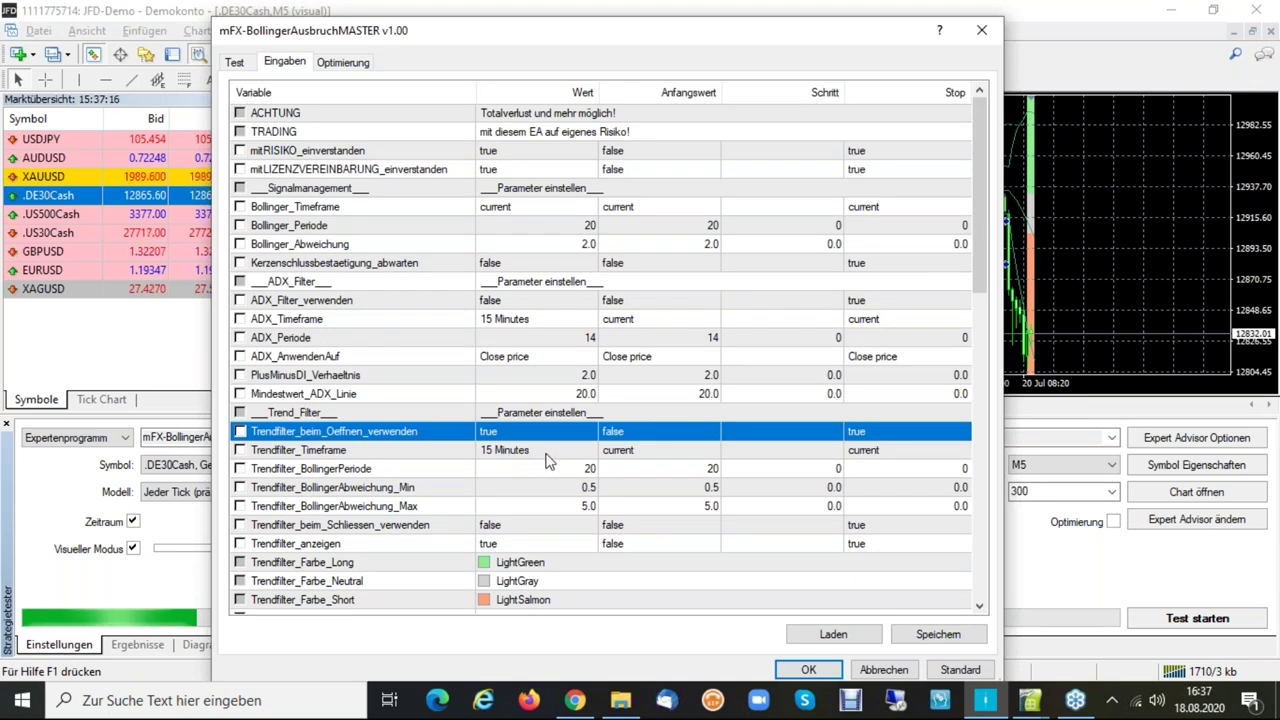
click(553, 490)
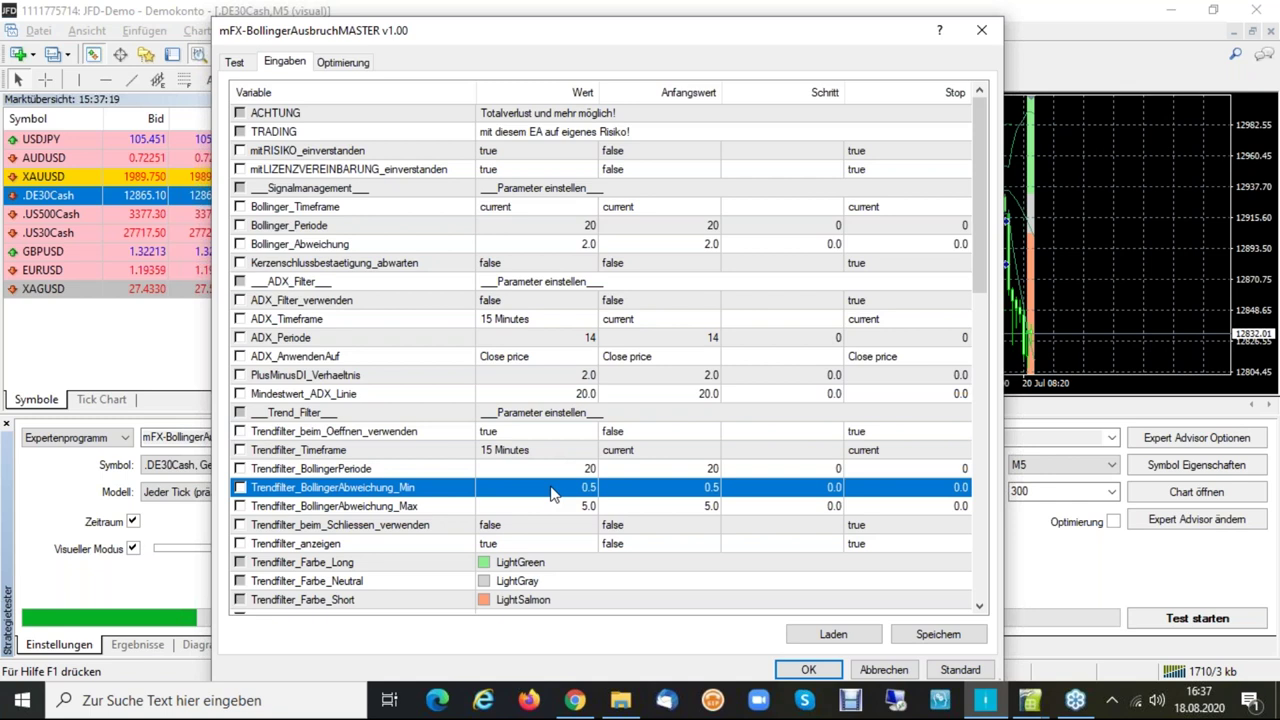
click(543, 468)
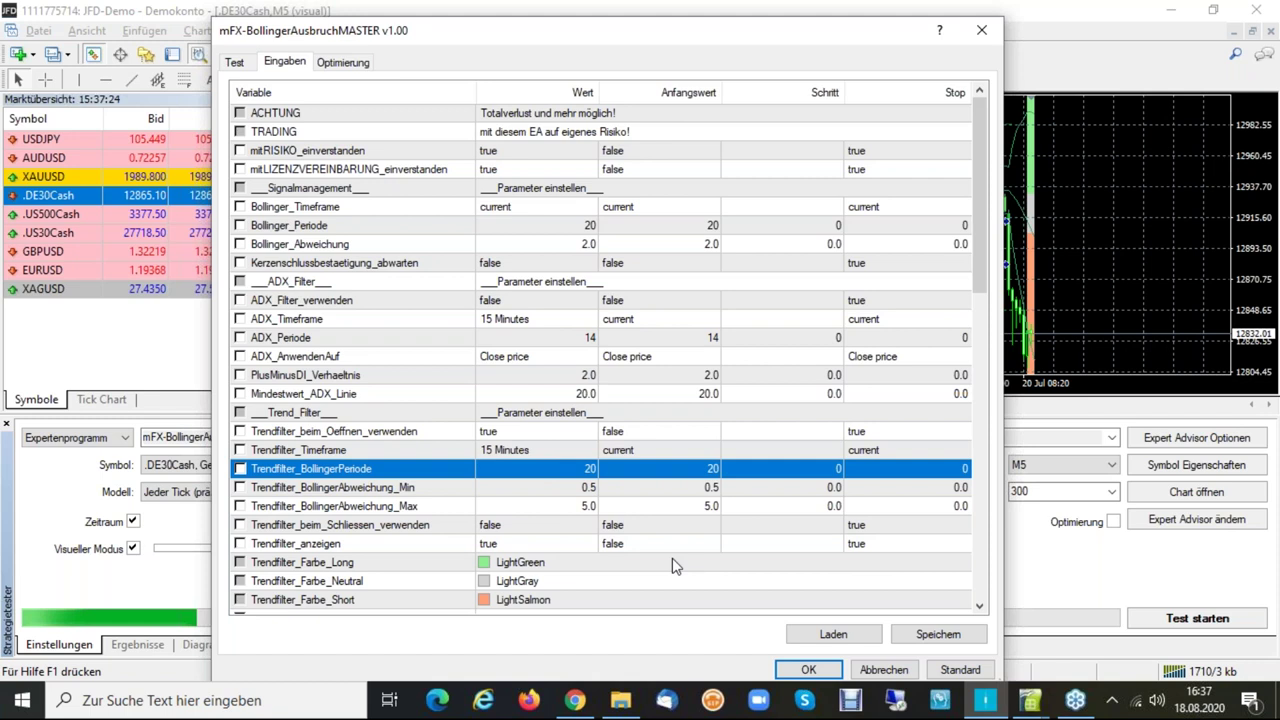
click(808, 670)
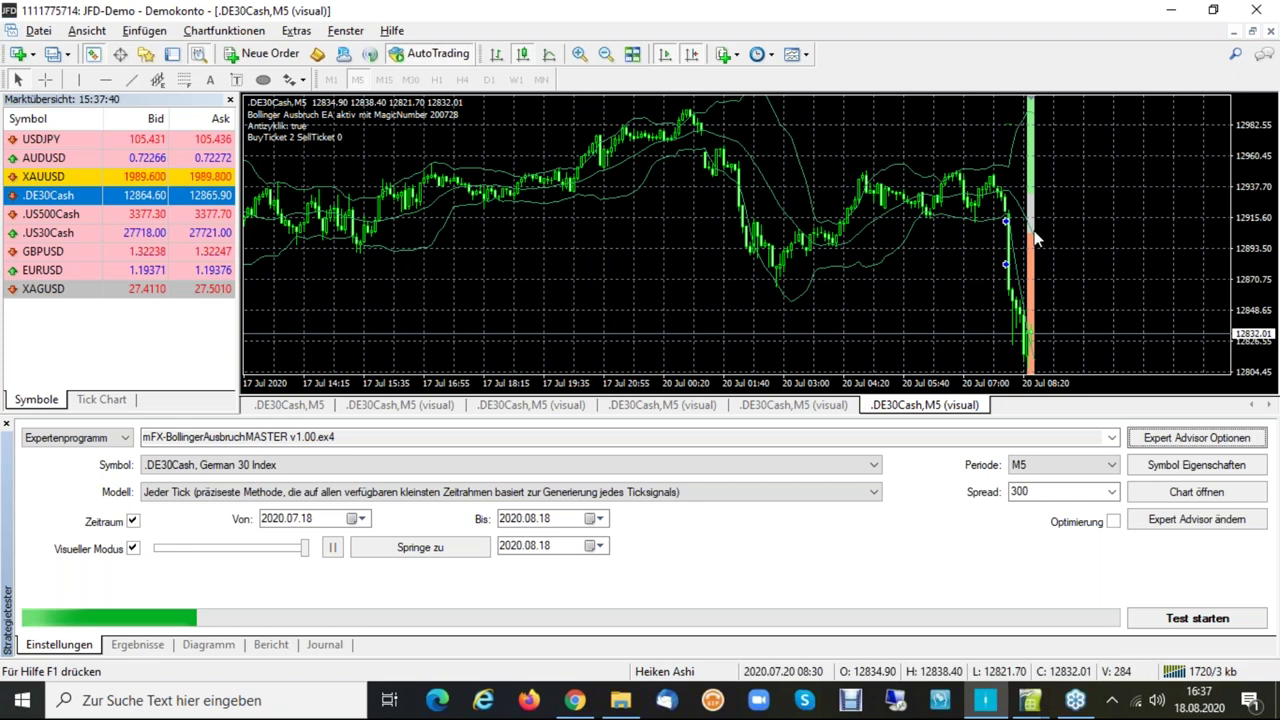
mouse_move(1036, 246)
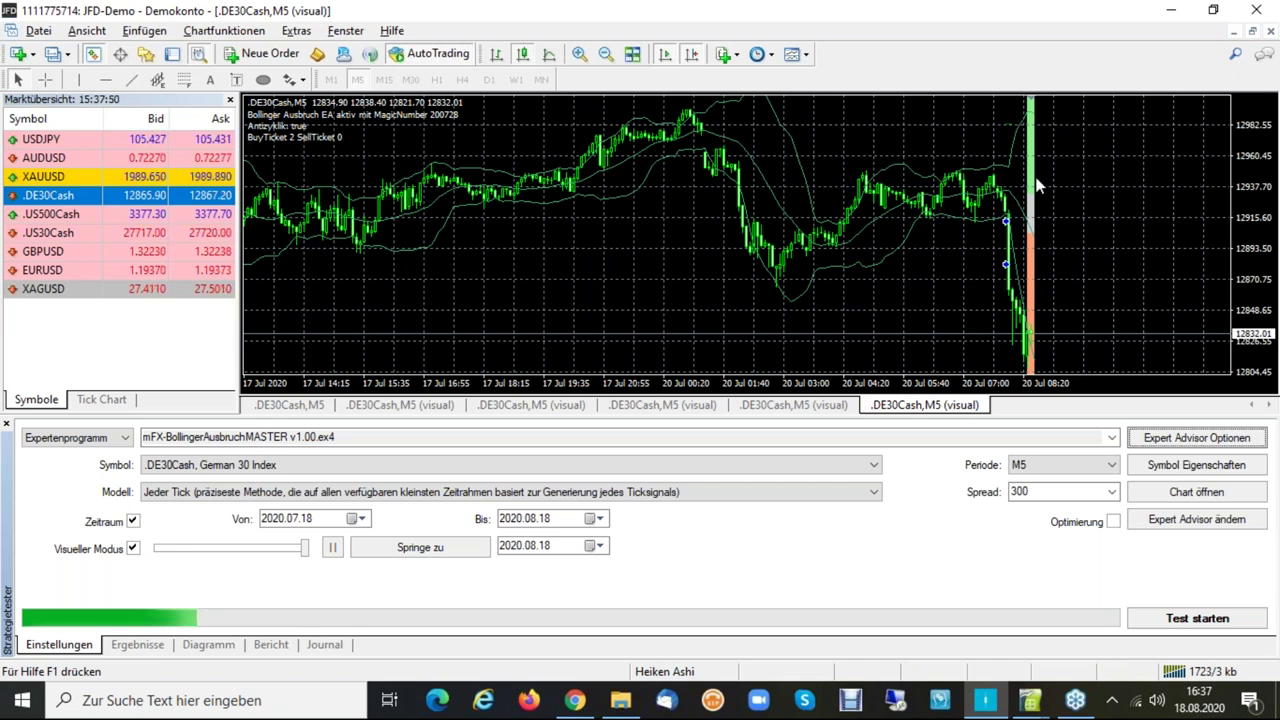
Start the visual strategy test again and slow its playback in the early hours of 20 July.
click(1222, 618)
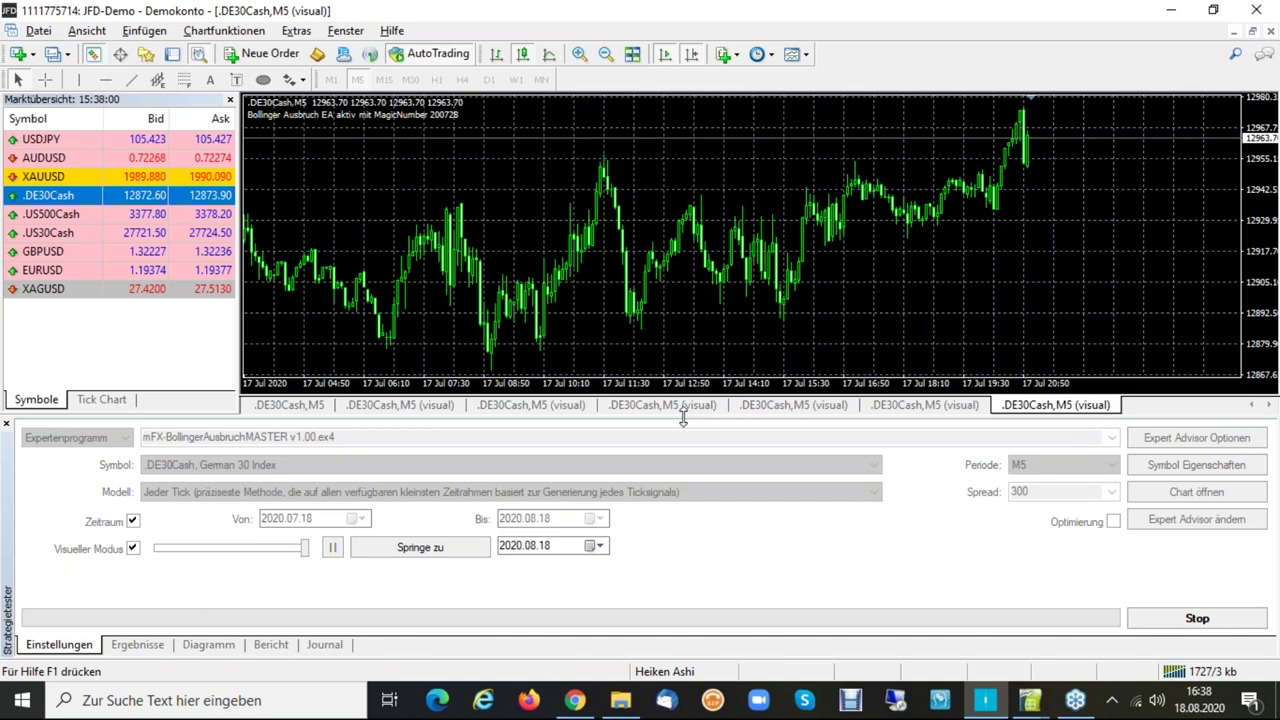
click(302, 549)
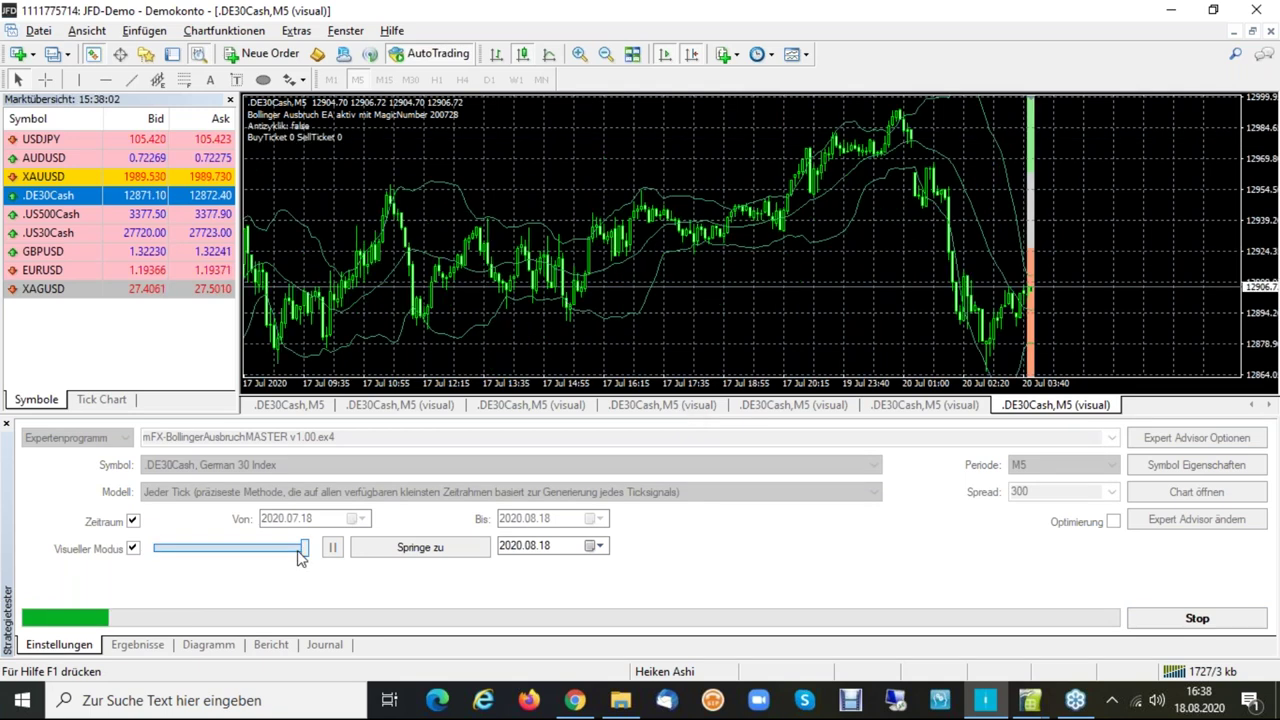
drag(298, 556, 290, 555)
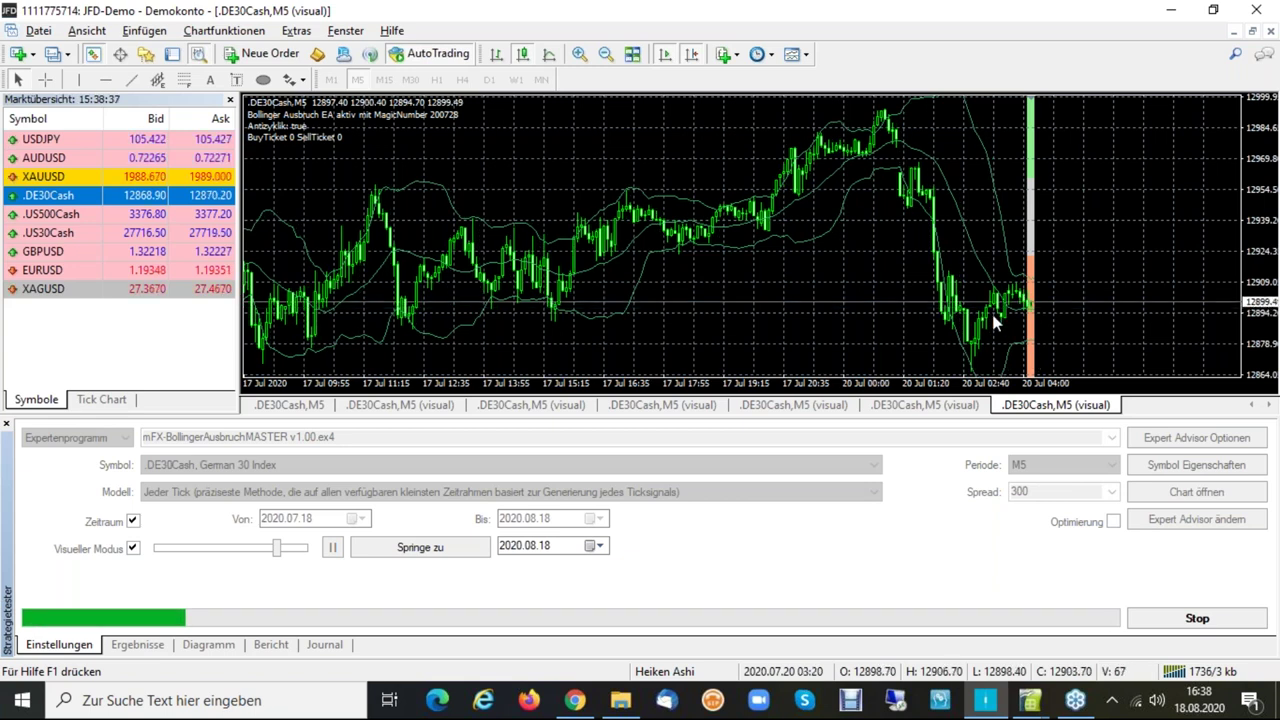
Add Bollinger Bands with period 20, shift 1 and 5 deviations, applied to Close, to the visual test chart.
click(723, 54)
mouse_move(785, 218)
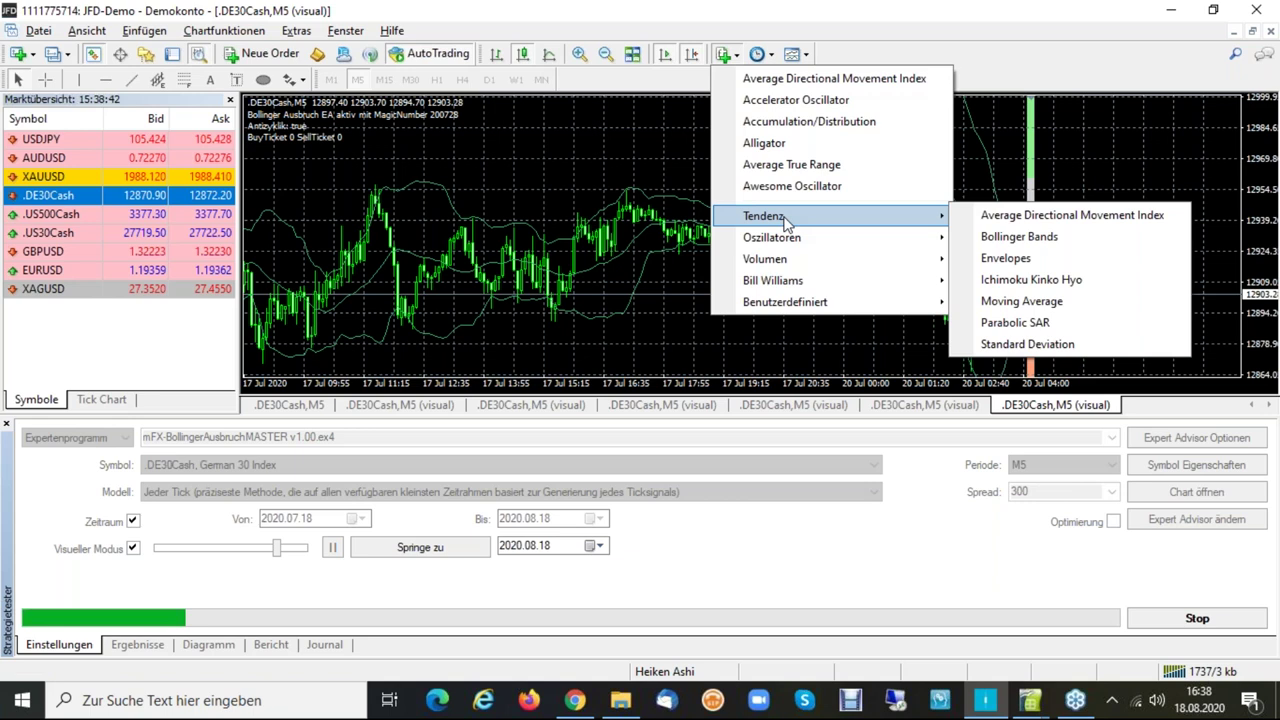
click(1019, 236)
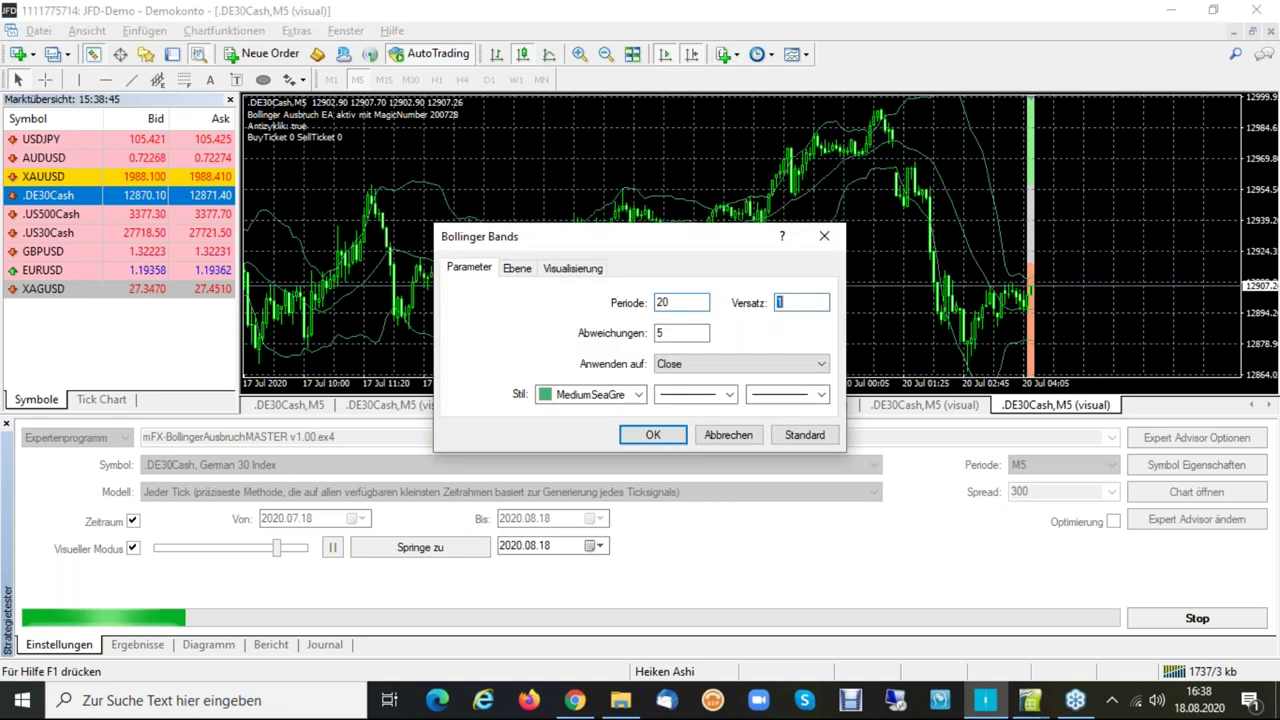
key(Return)
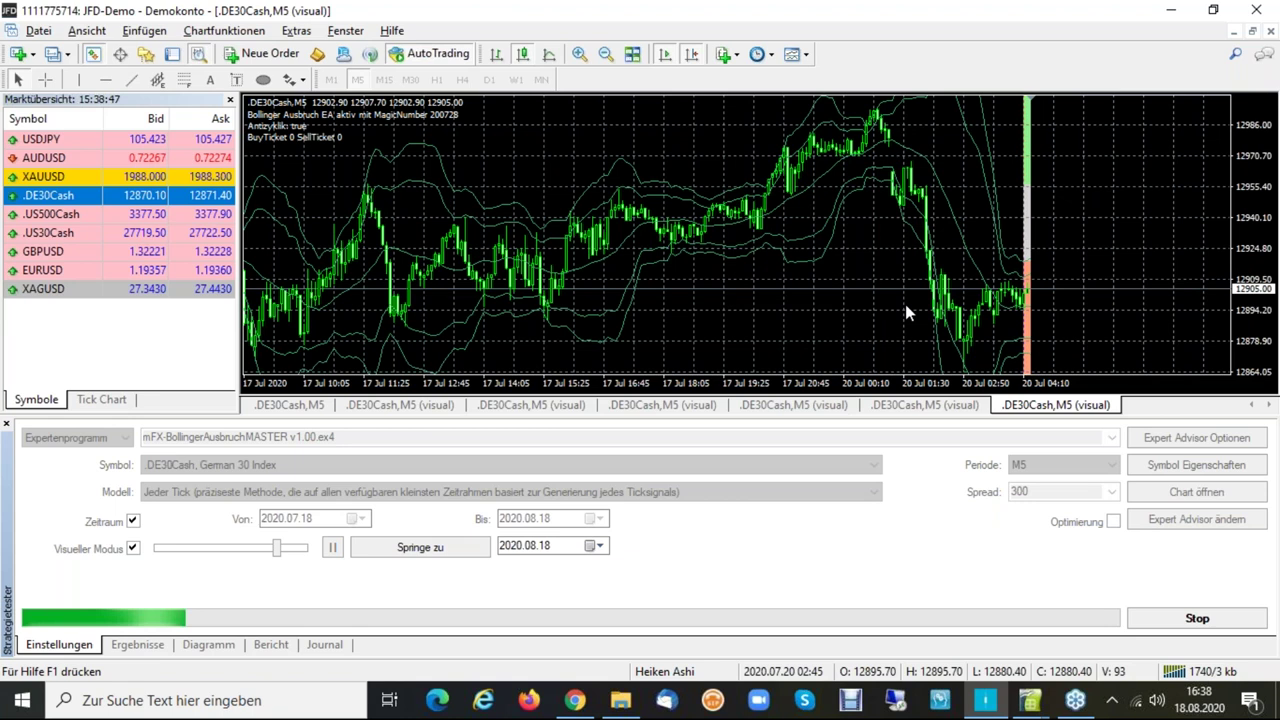
Run the visual test in short fast bursts, slowing it at the 20 July 08:05 and 09:45 candles.
click(292, 550)
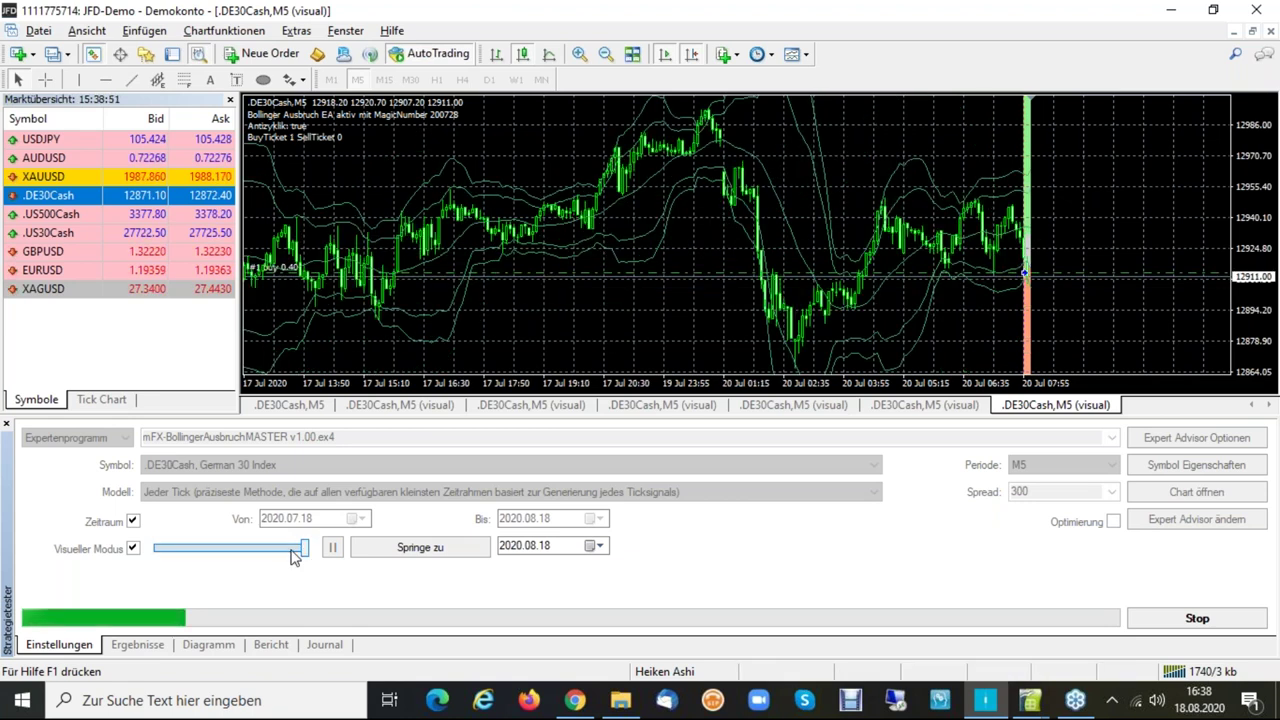
click(292, 556)
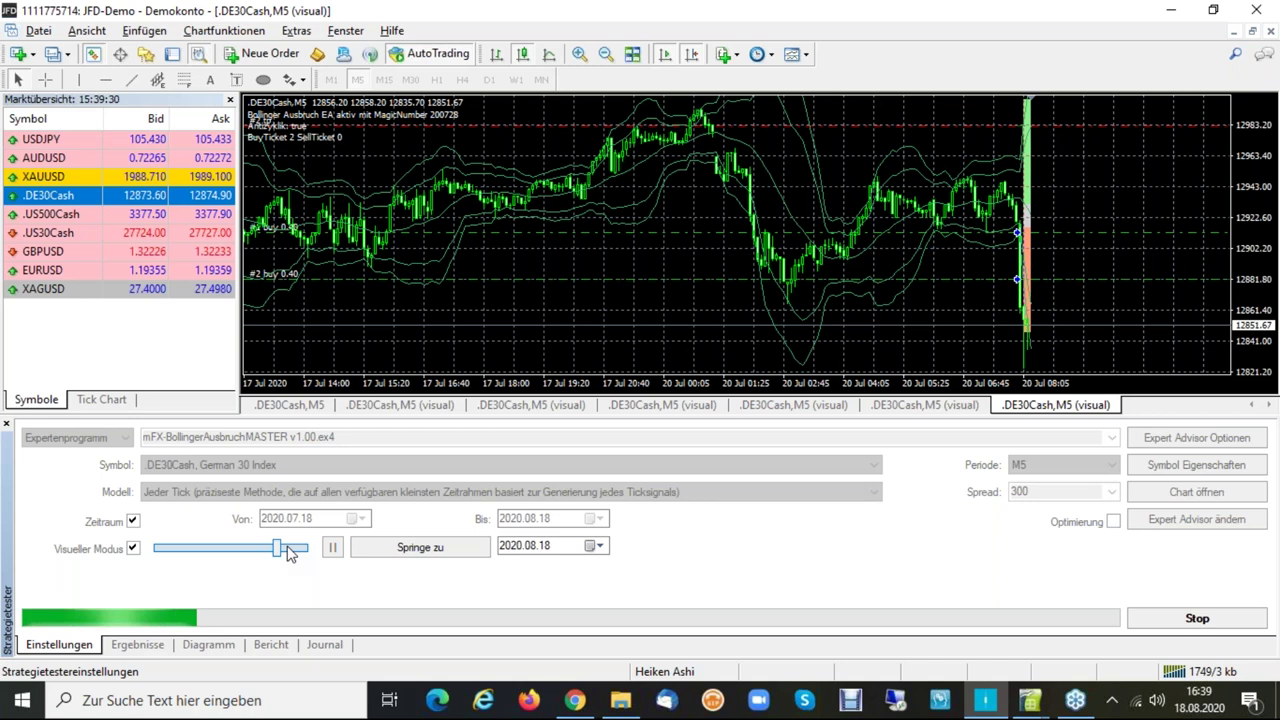
click(287, 553)
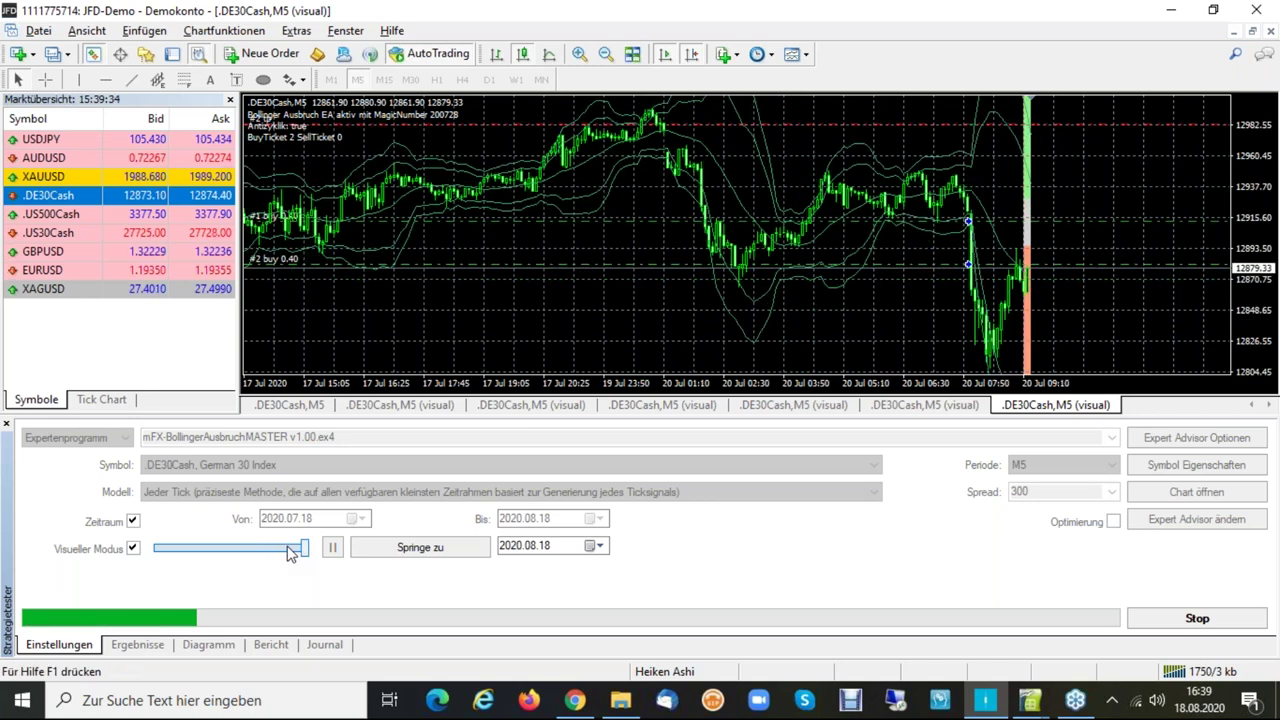
click(287, 553)
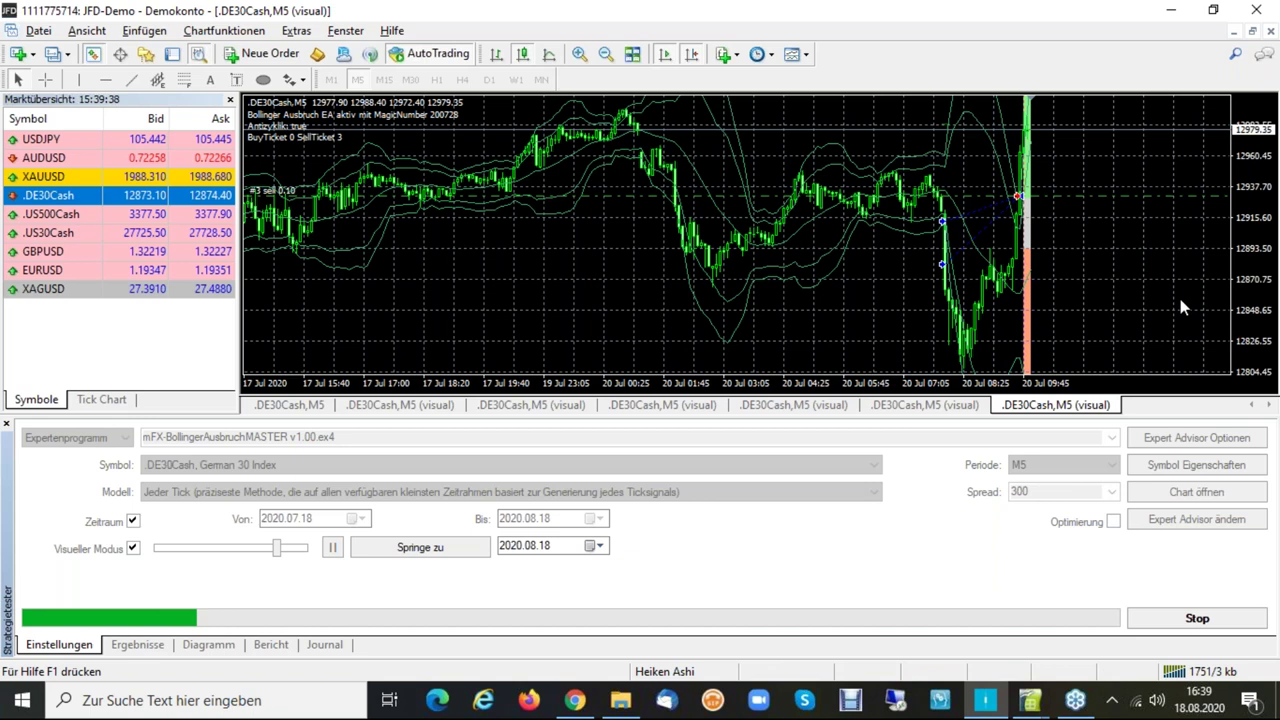
Run the visual test at full speed through the rest of 20 July and slow it down early on 21 July.
click(300, 553)
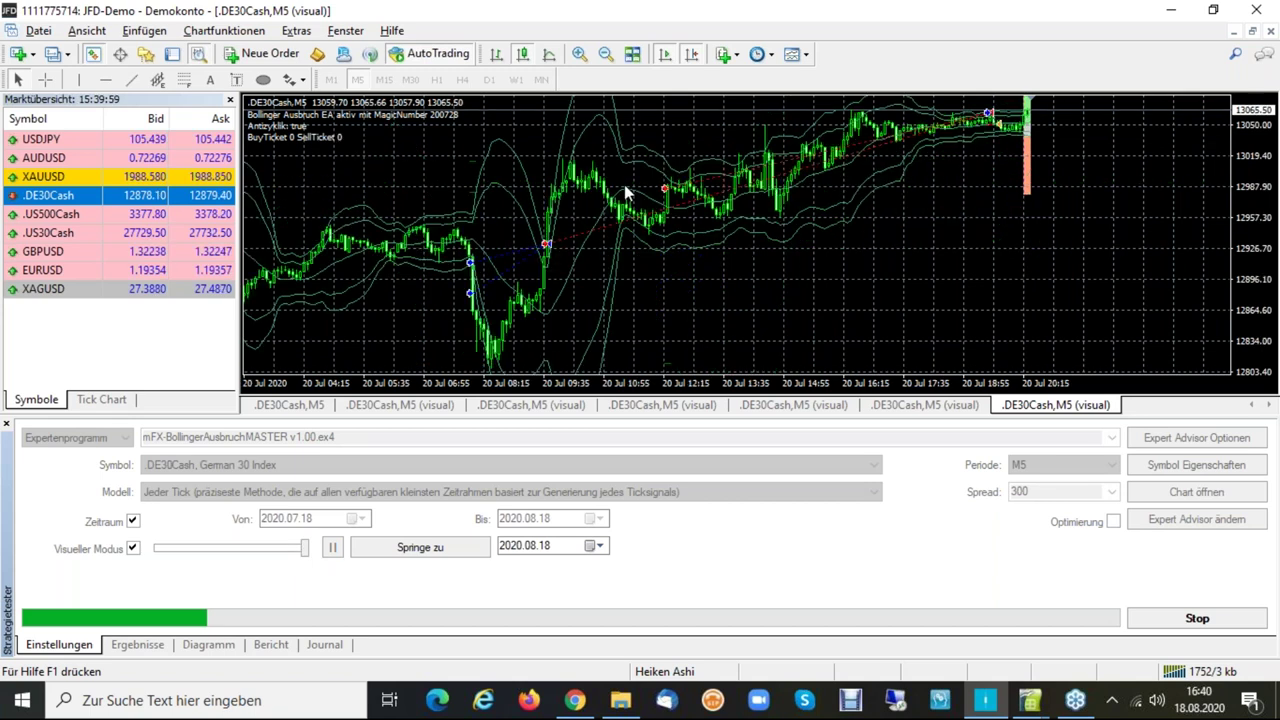
key(Left)
key(Left)
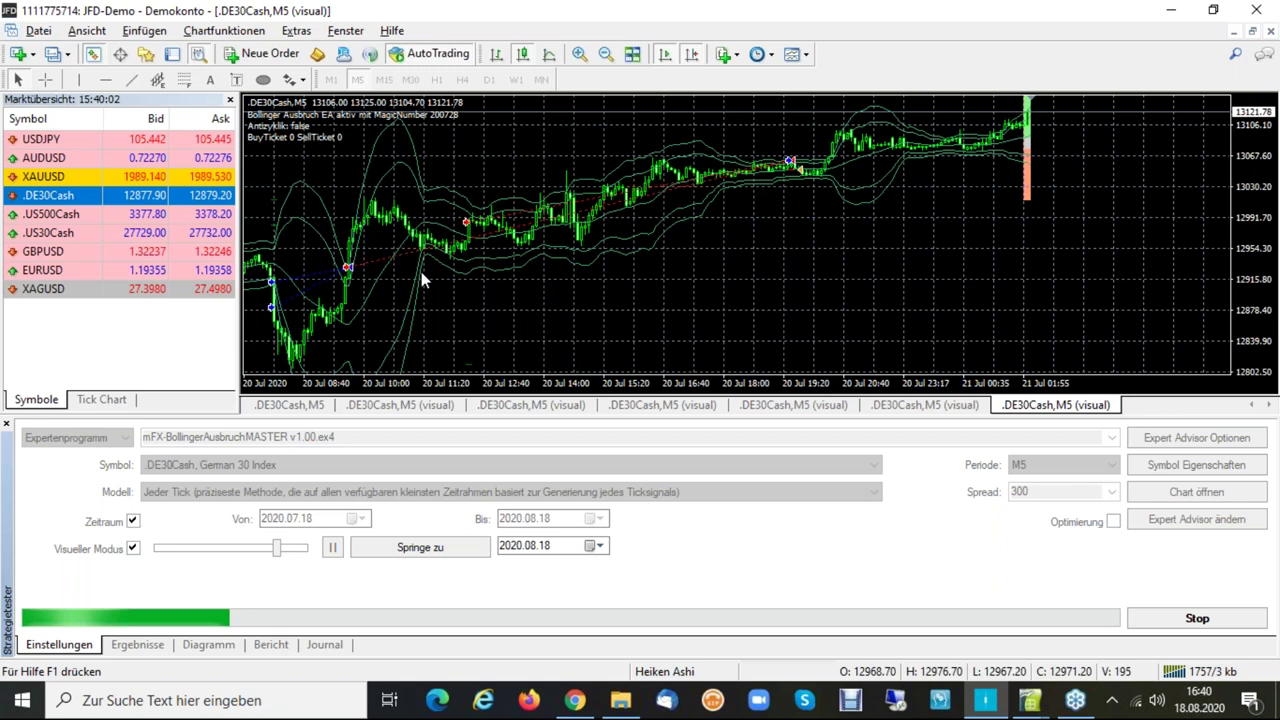
Examine the 20 July deals' entry and exit markers on the test chart and return the playback to full speed.
mouse_move(647, 190)
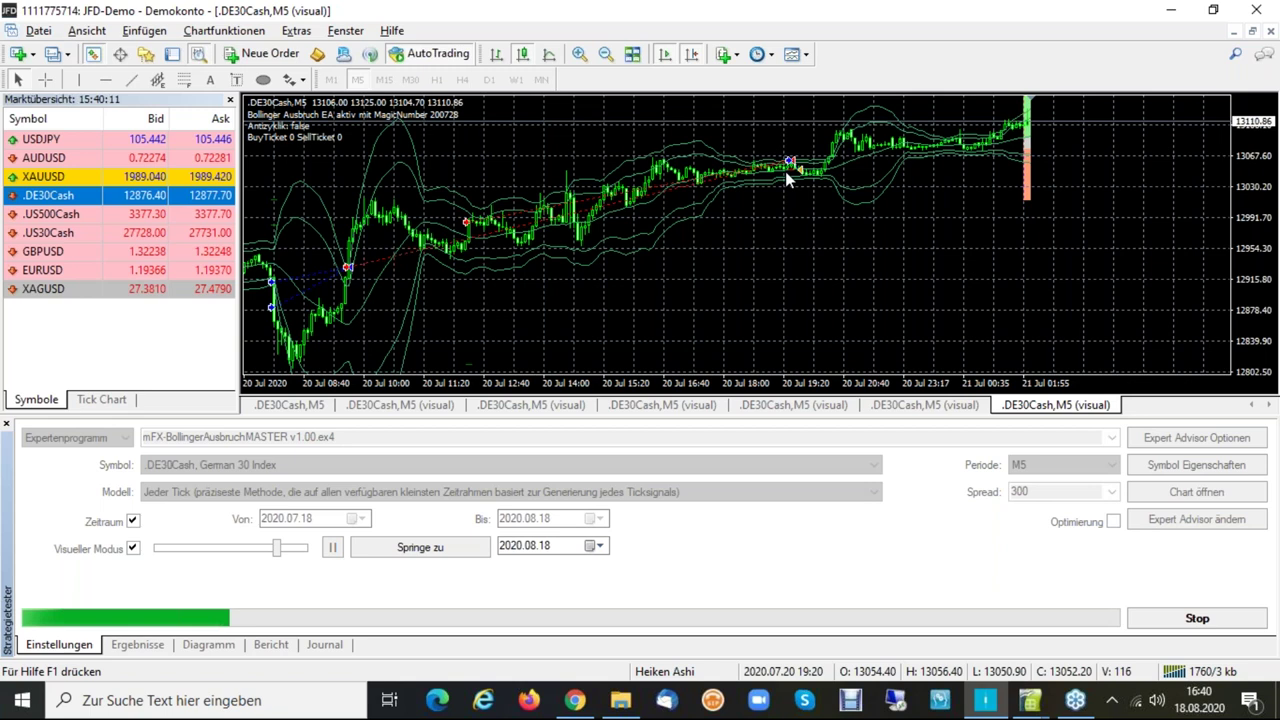
mouse_move(789, 169)
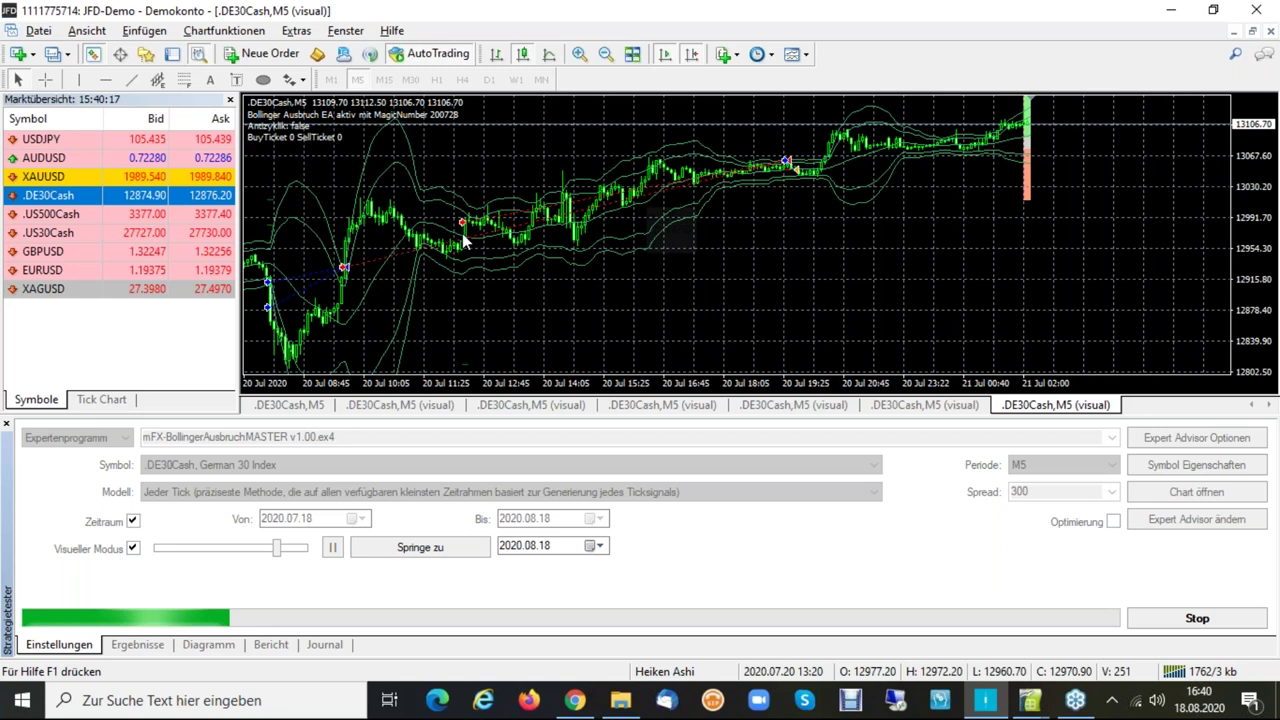
mouse_move(731, 172)
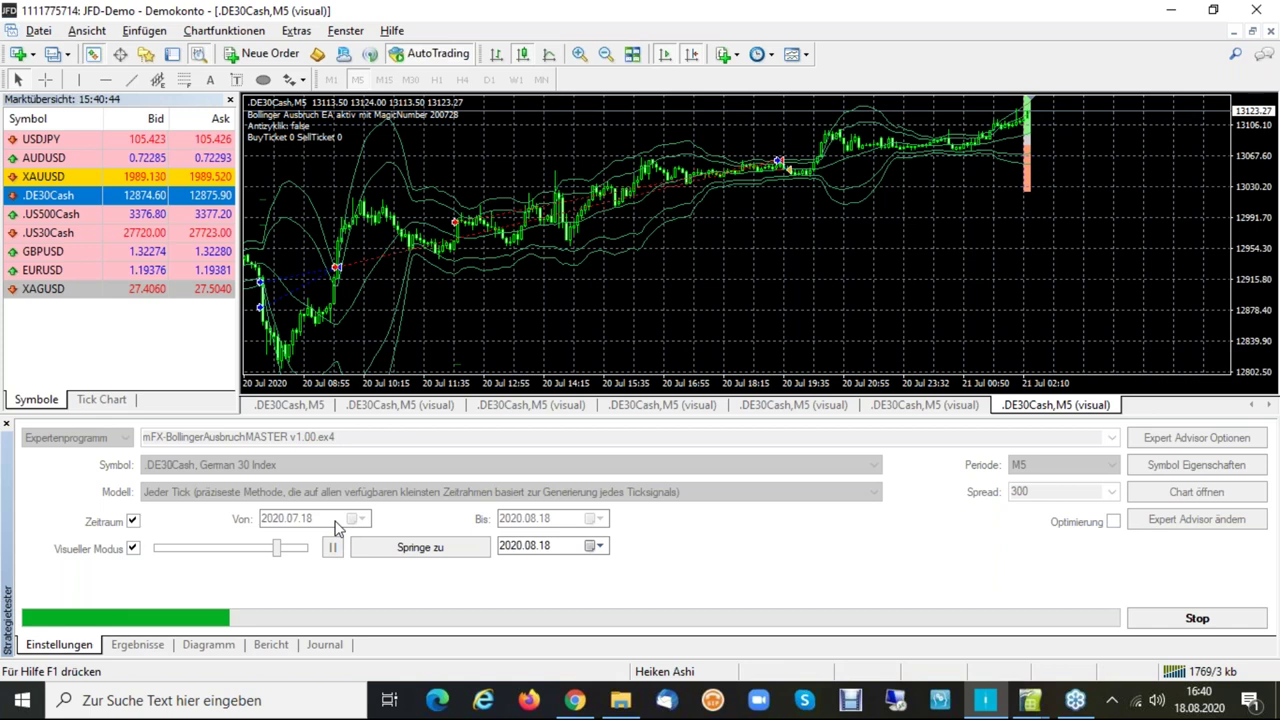
click(293, 552)
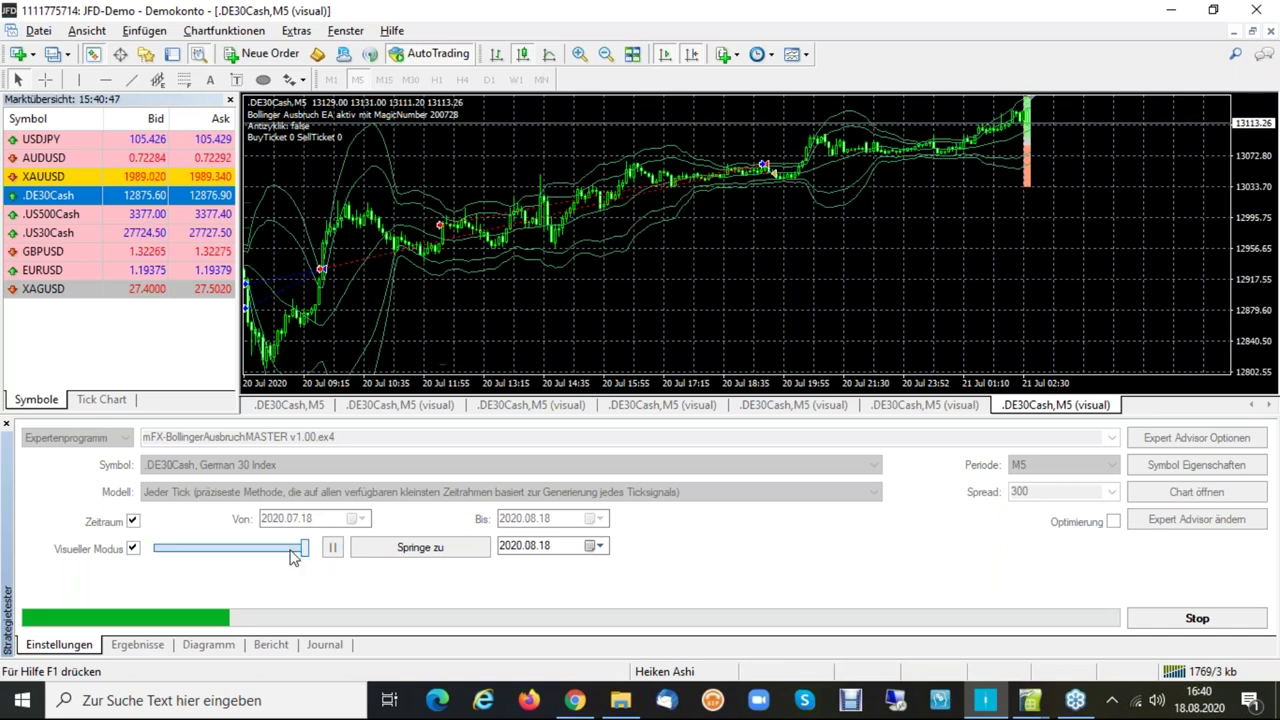
Run the visual test to its end at full speed after slowing it on 21 July, and check the finished chart's indicator list.
click(291, 552)
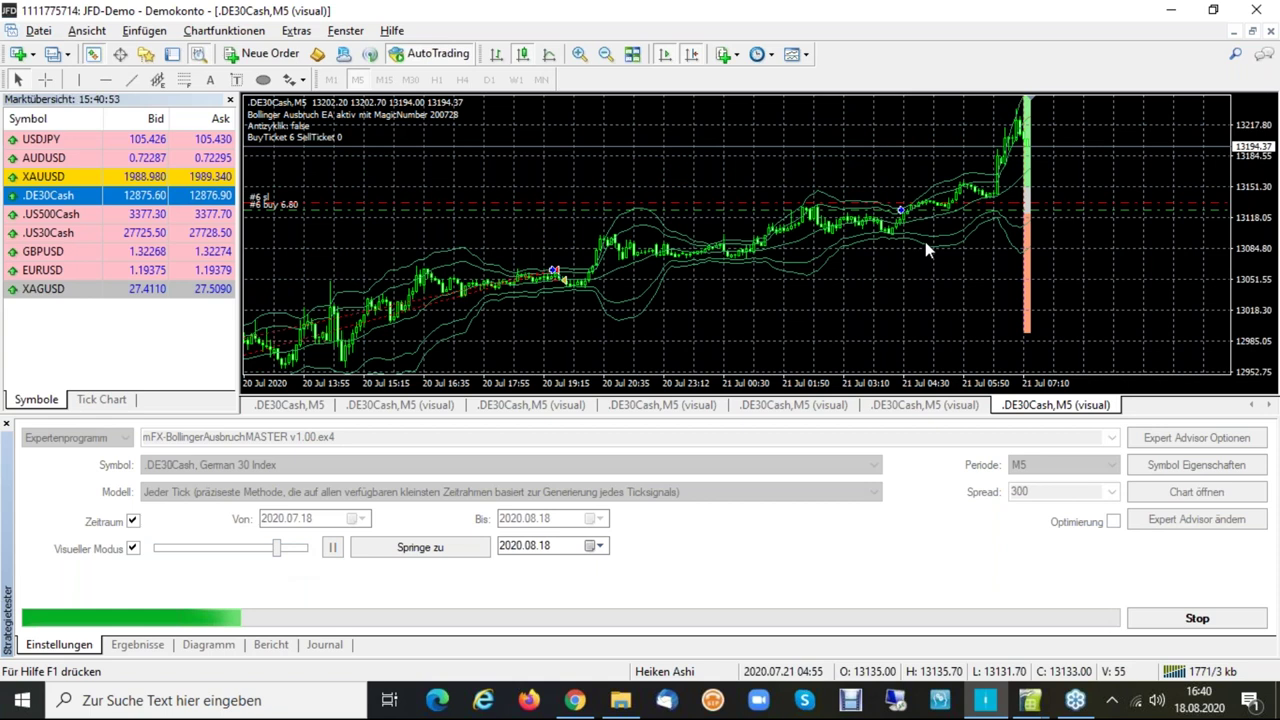
click(295, 552)
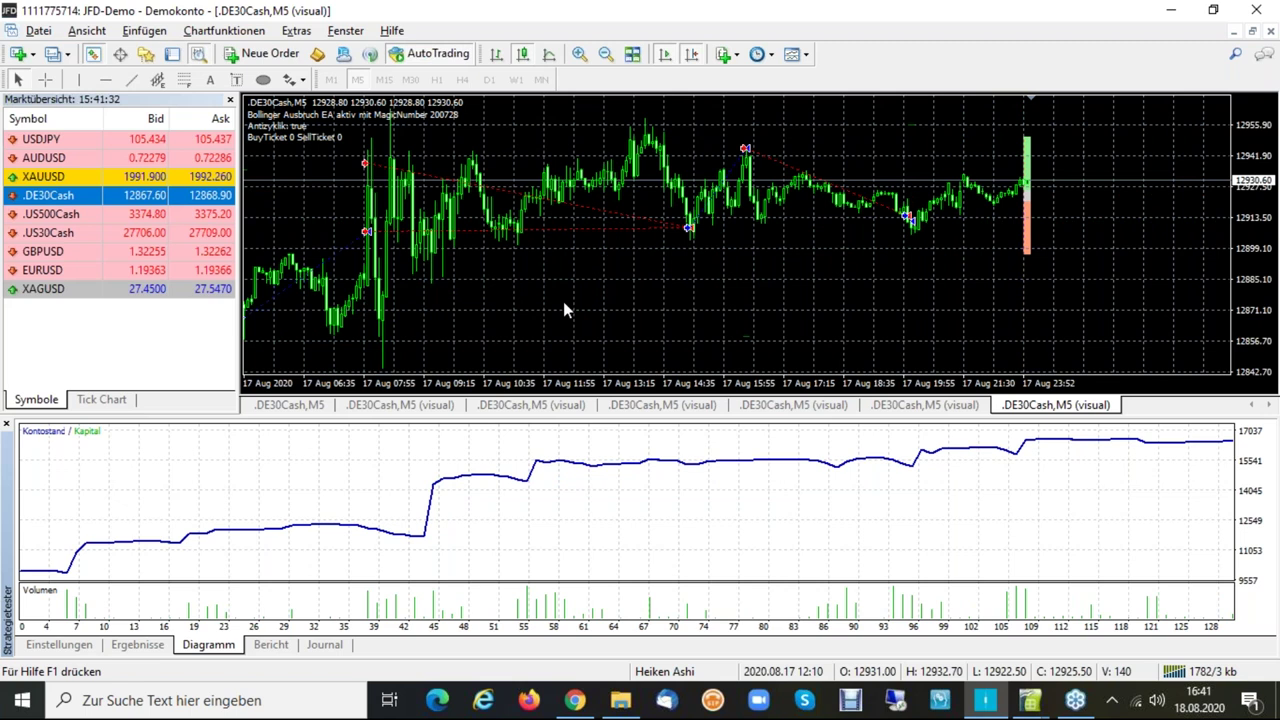
key(ctrl+i)
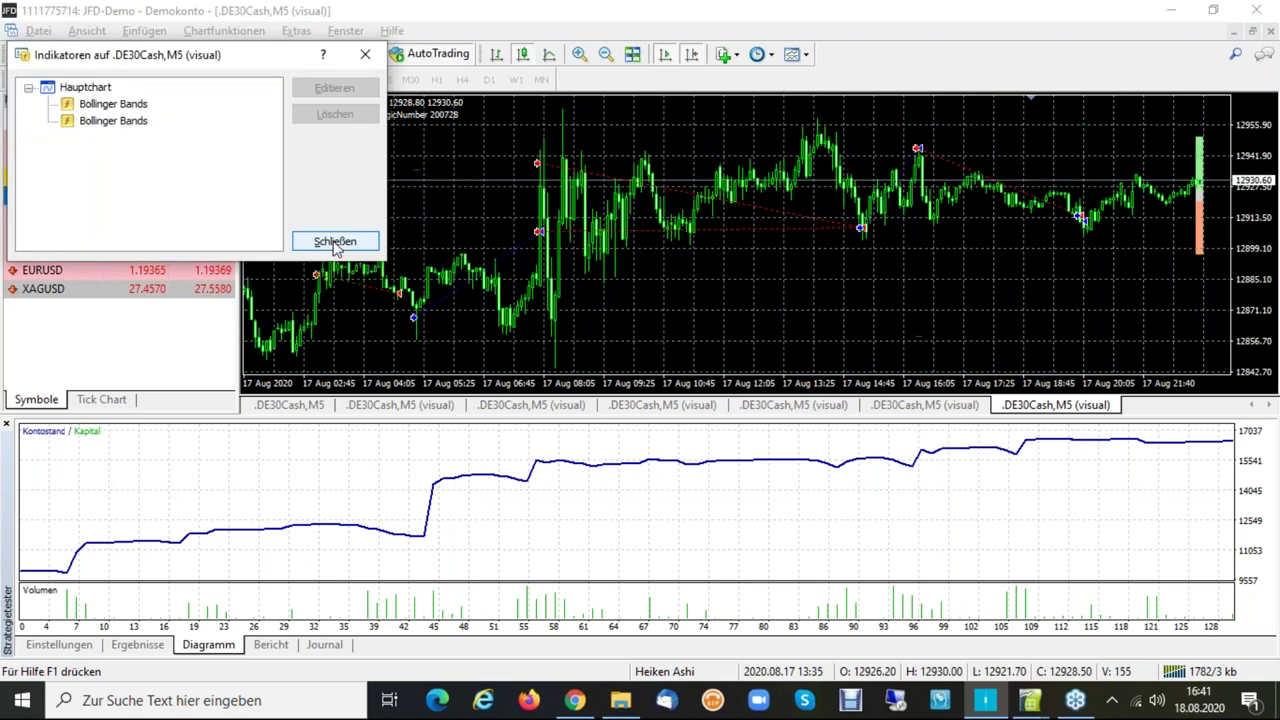
click(335, 242)
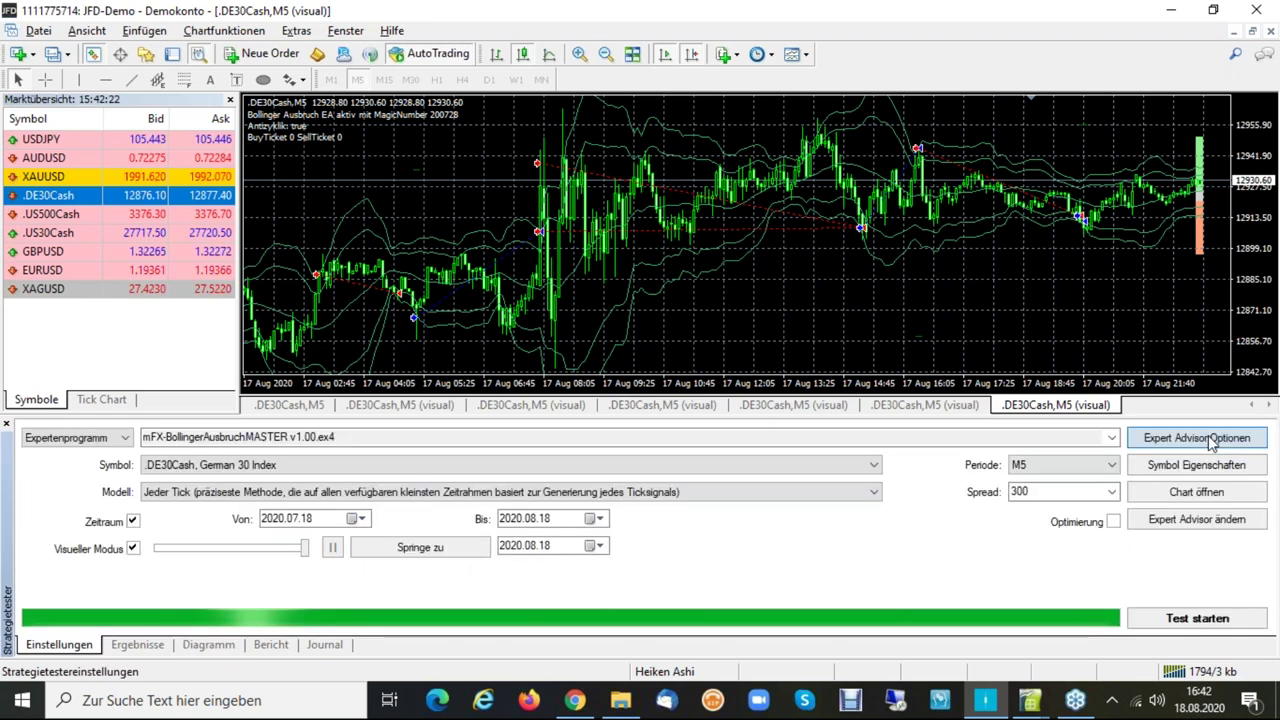
Save the finished test's report as the HTML file StrategyTester in the Buchprojekt 2016 folder and return to the strategy tester.
click(1210, 440)
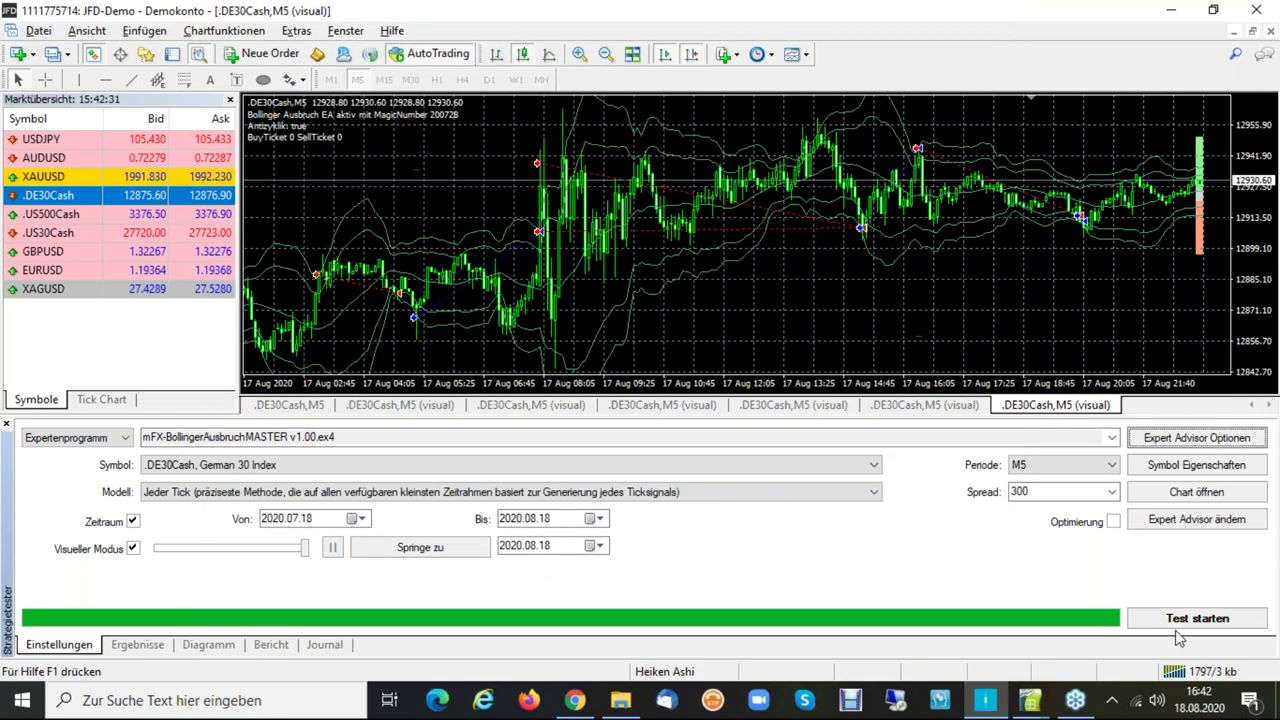
click(208, 644)
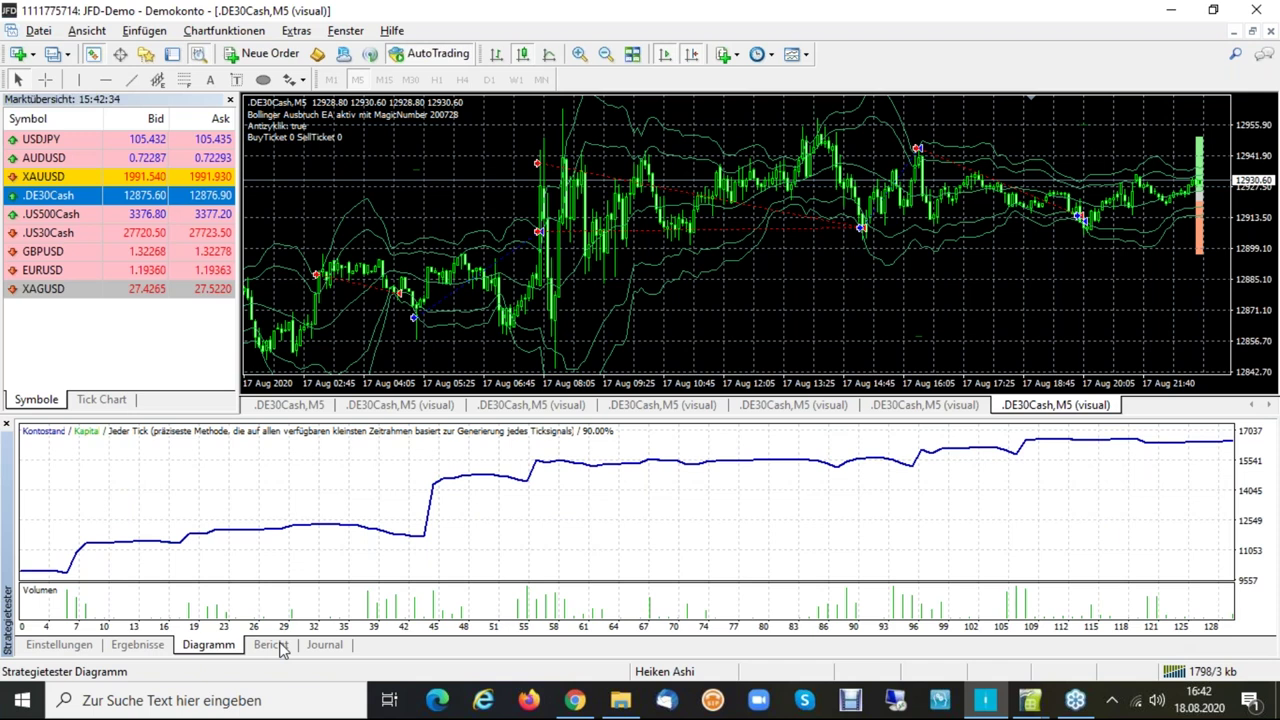
click(272, 645)
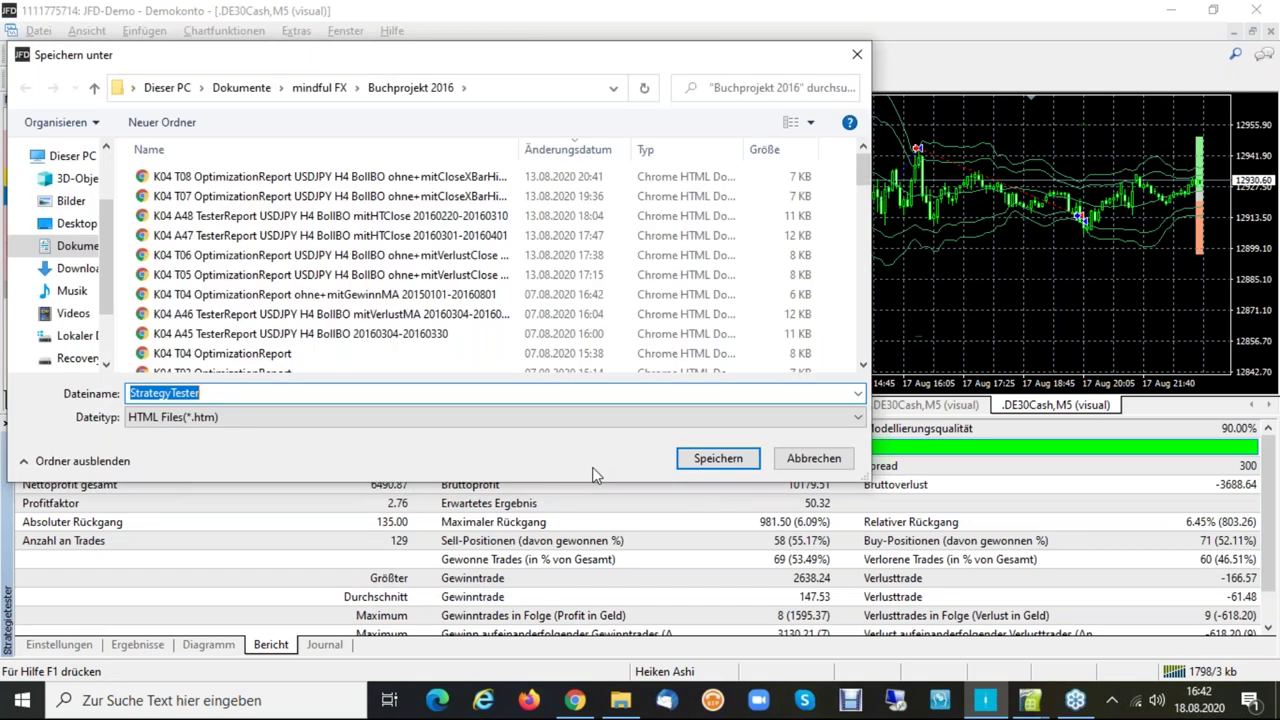
click(718, 458)
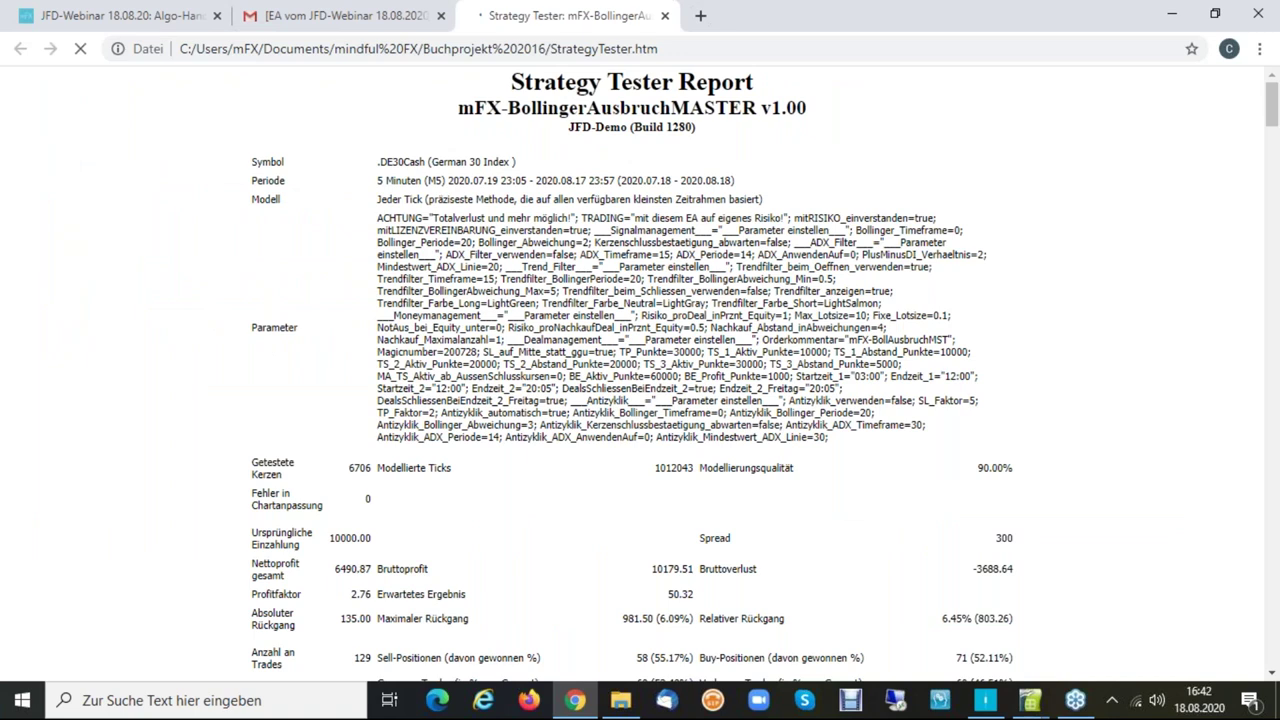
key(alt+Tab)
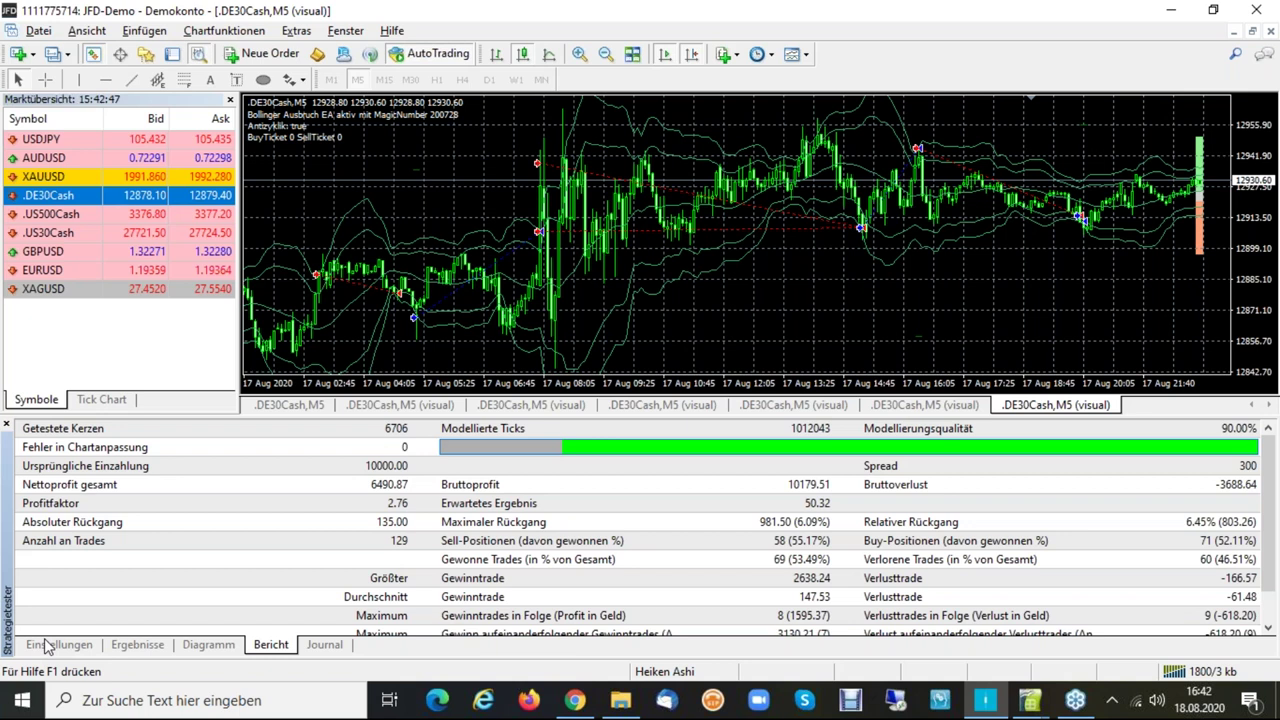
Rerun the visual test through 2020.08.18 with the expert advisor in trend-following-only mode and show its balance diagram.
click(47, 645)
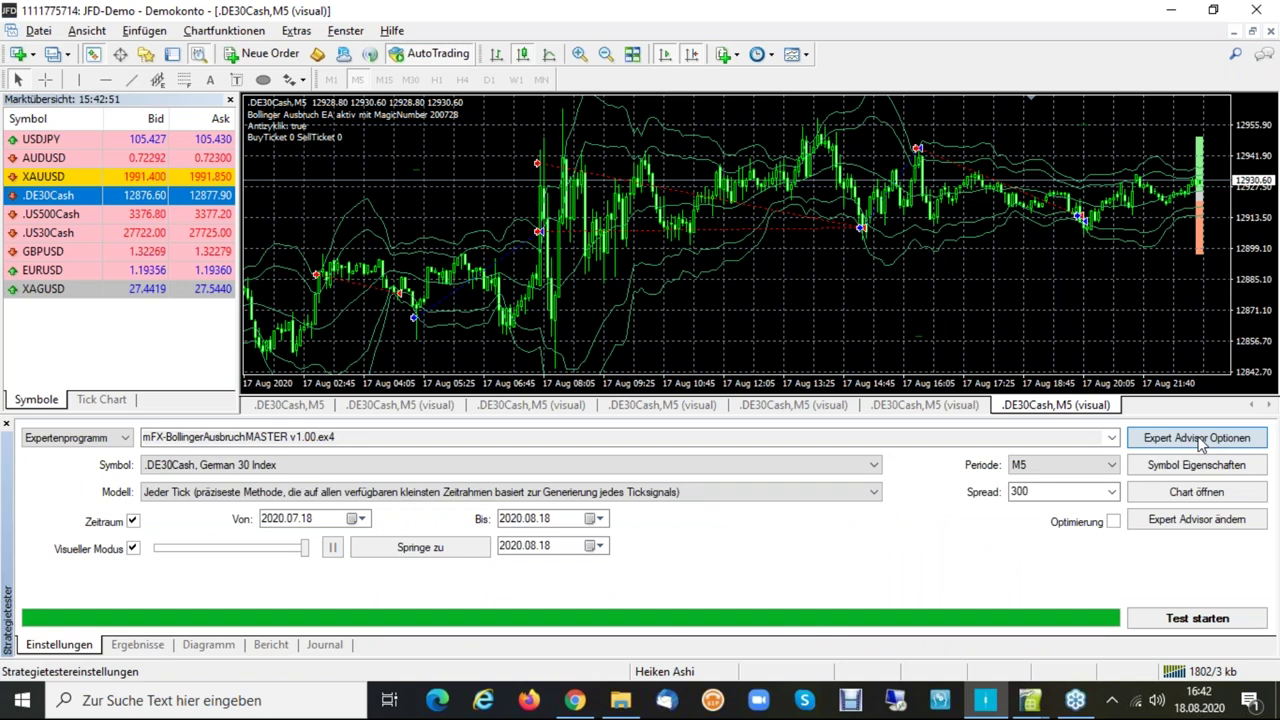
click(1197, 438)
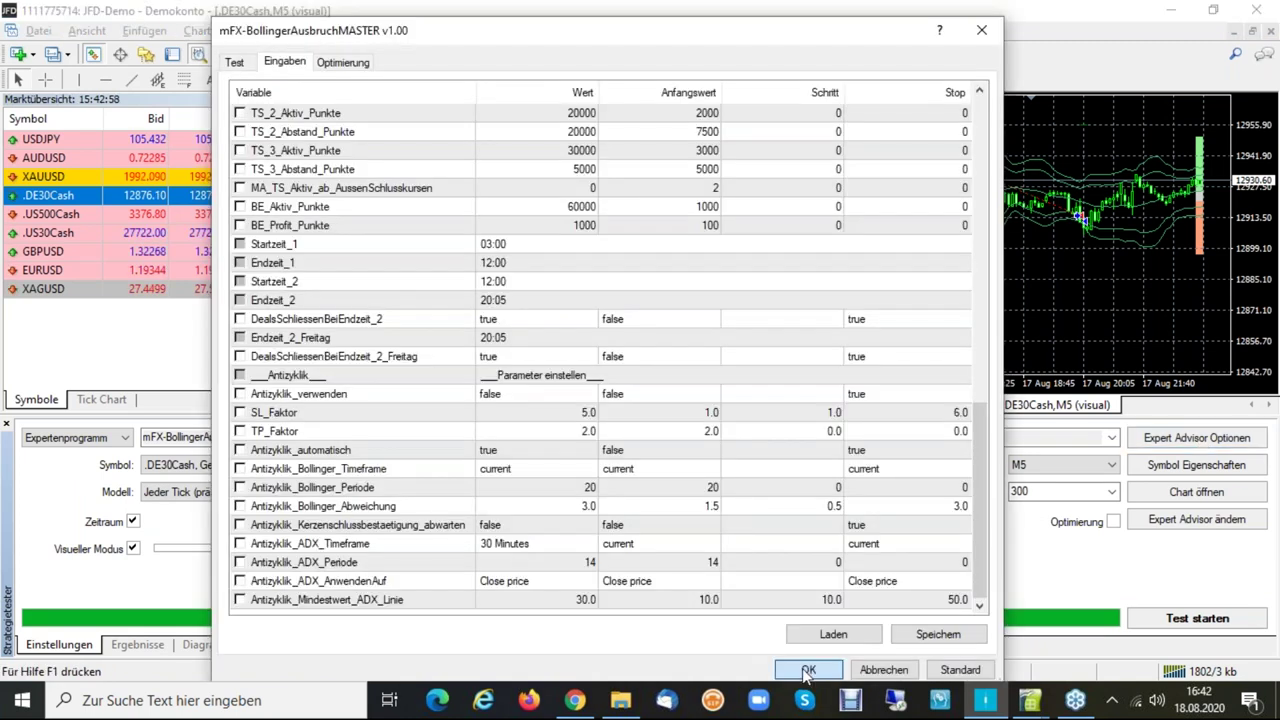
click(808, 670)
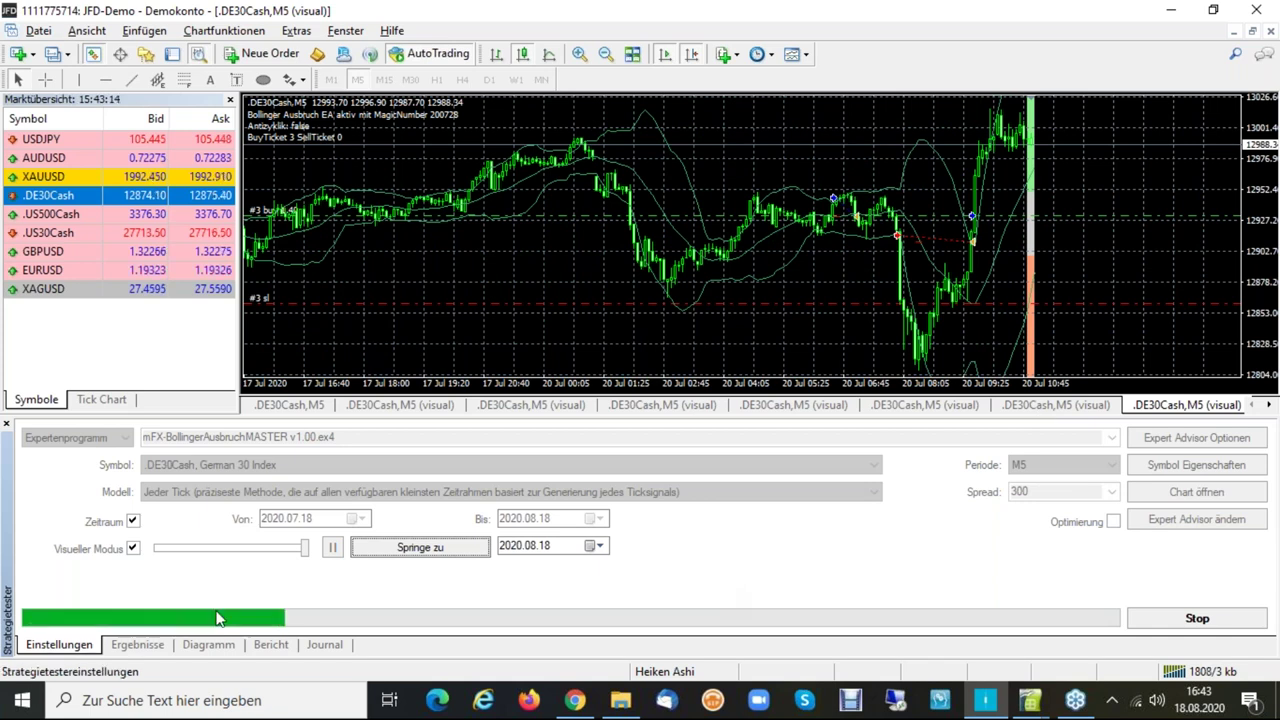
click(208, 644)
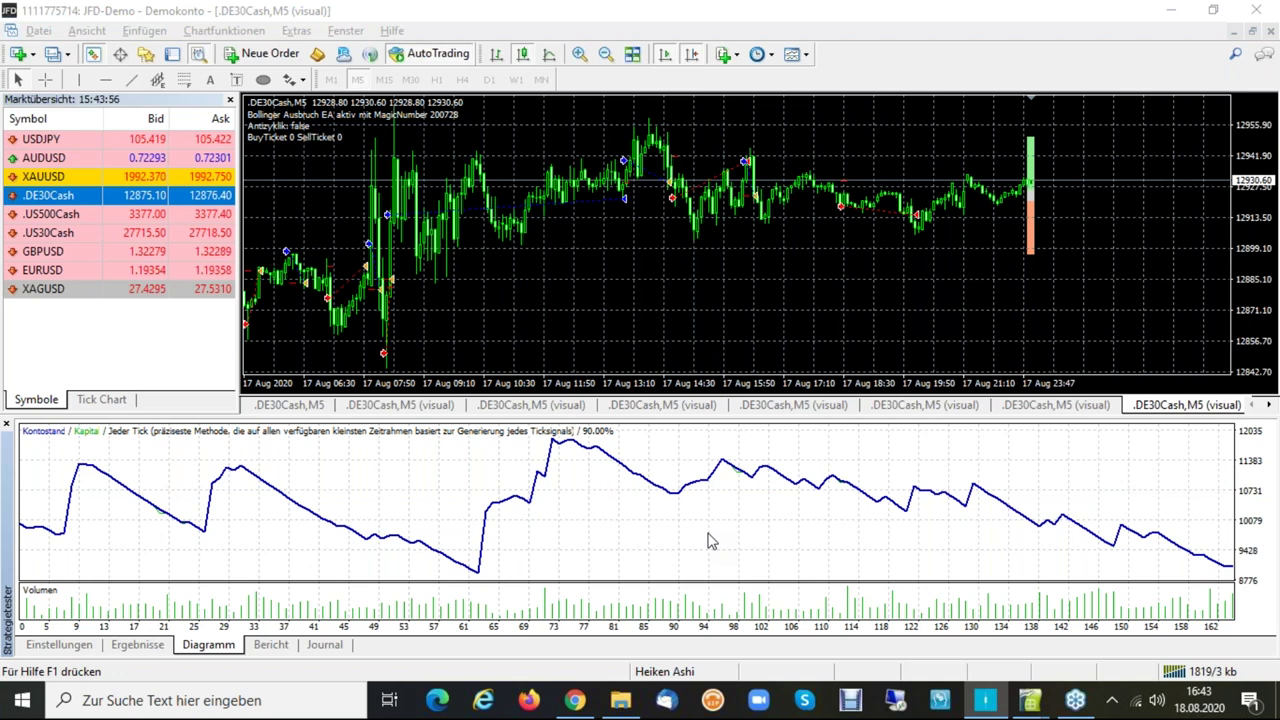
Switch to the Backtest Log spreadsheet and enter -906 in cell C9 as MASTER's nur Trendfolgend result for 18.7.-18.8.
key(alt+Tab)
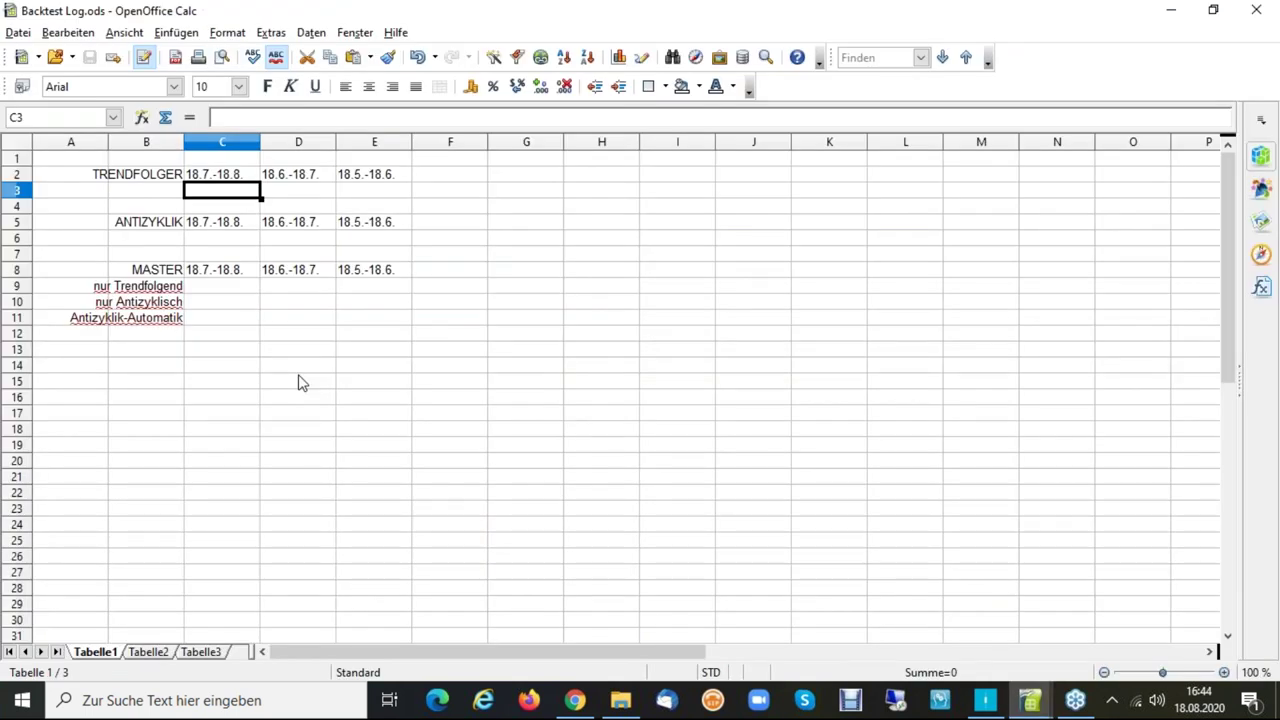
key(Down)
key(Down)
key(Down)
key(Down)
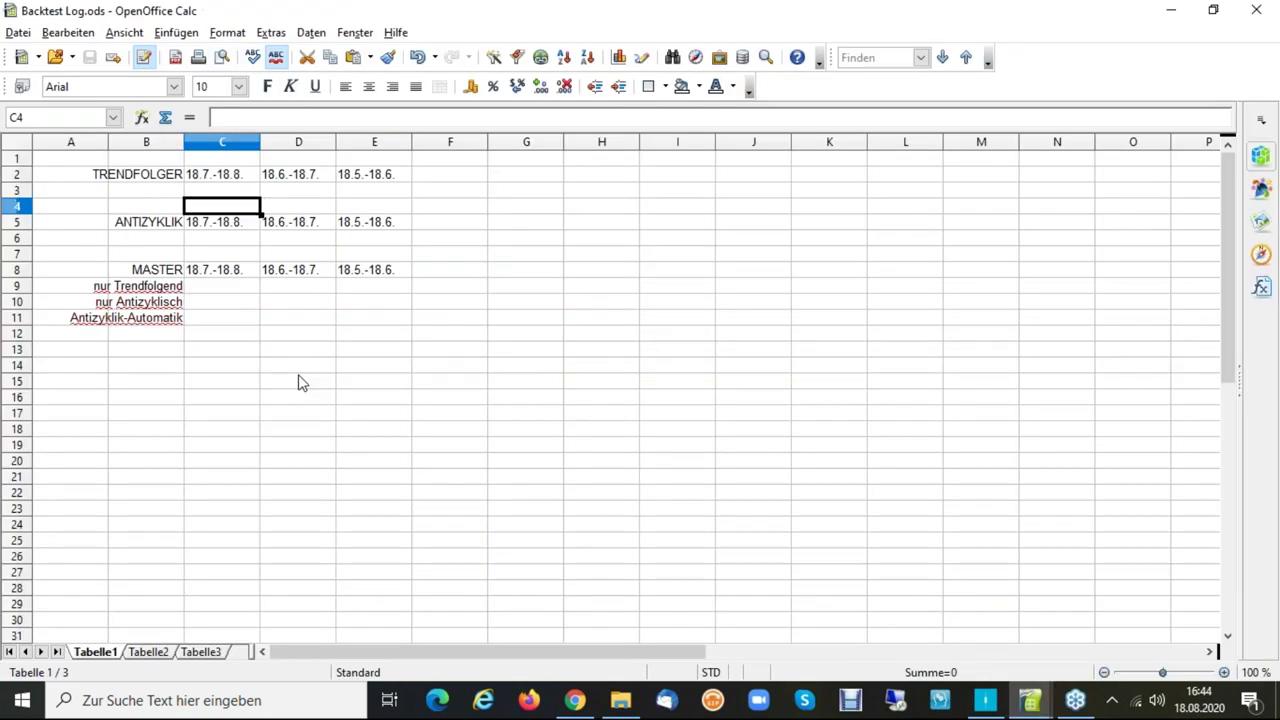
key(Down)
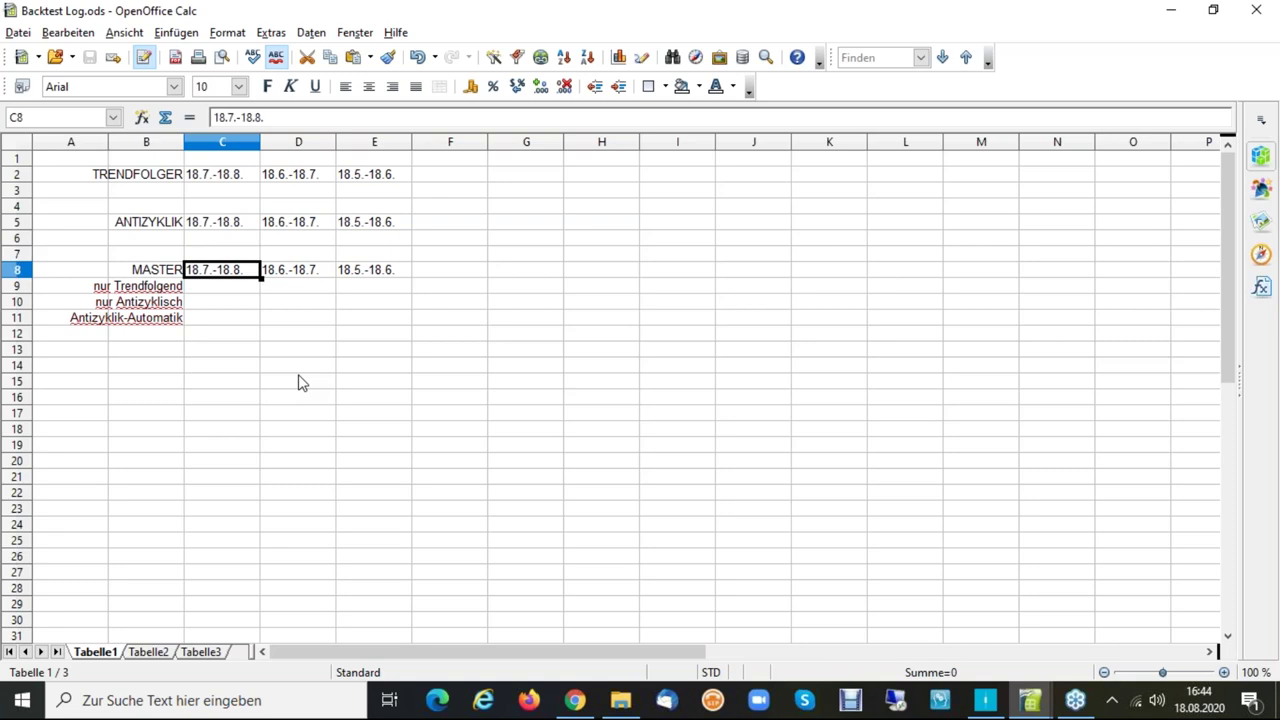
key(Down)
key(Up)
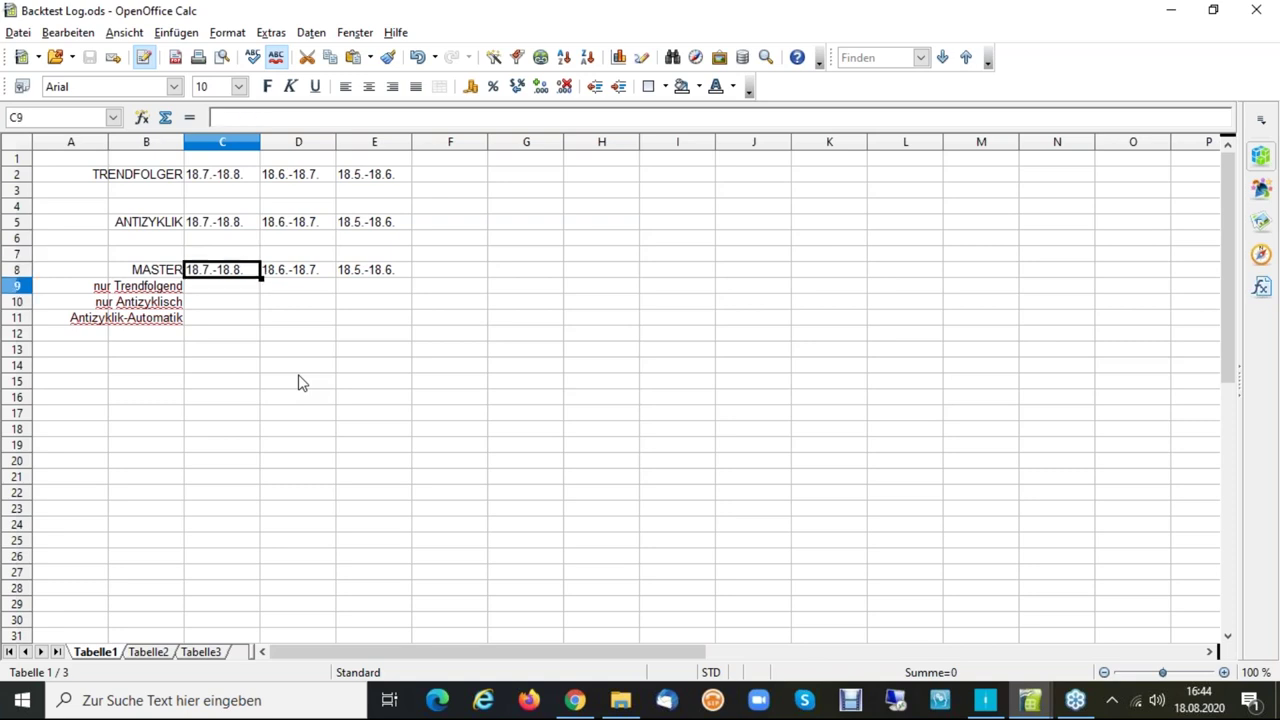
key(Left)
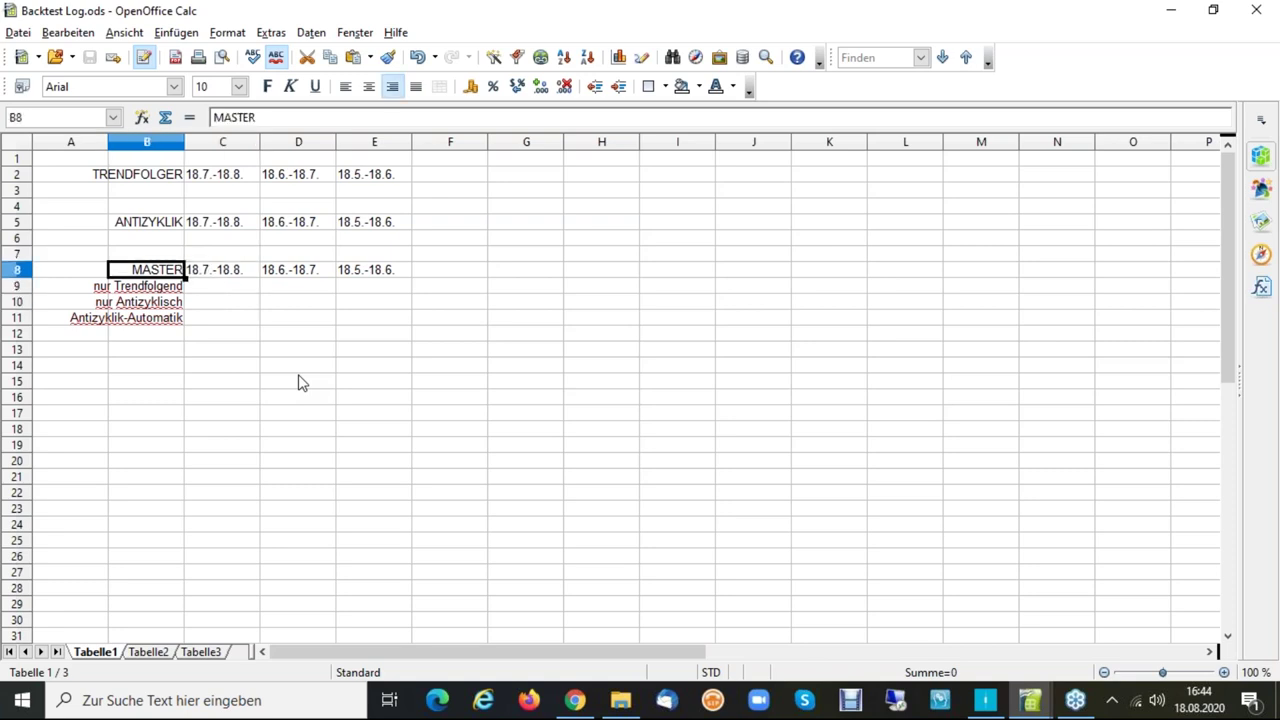
key(Right)
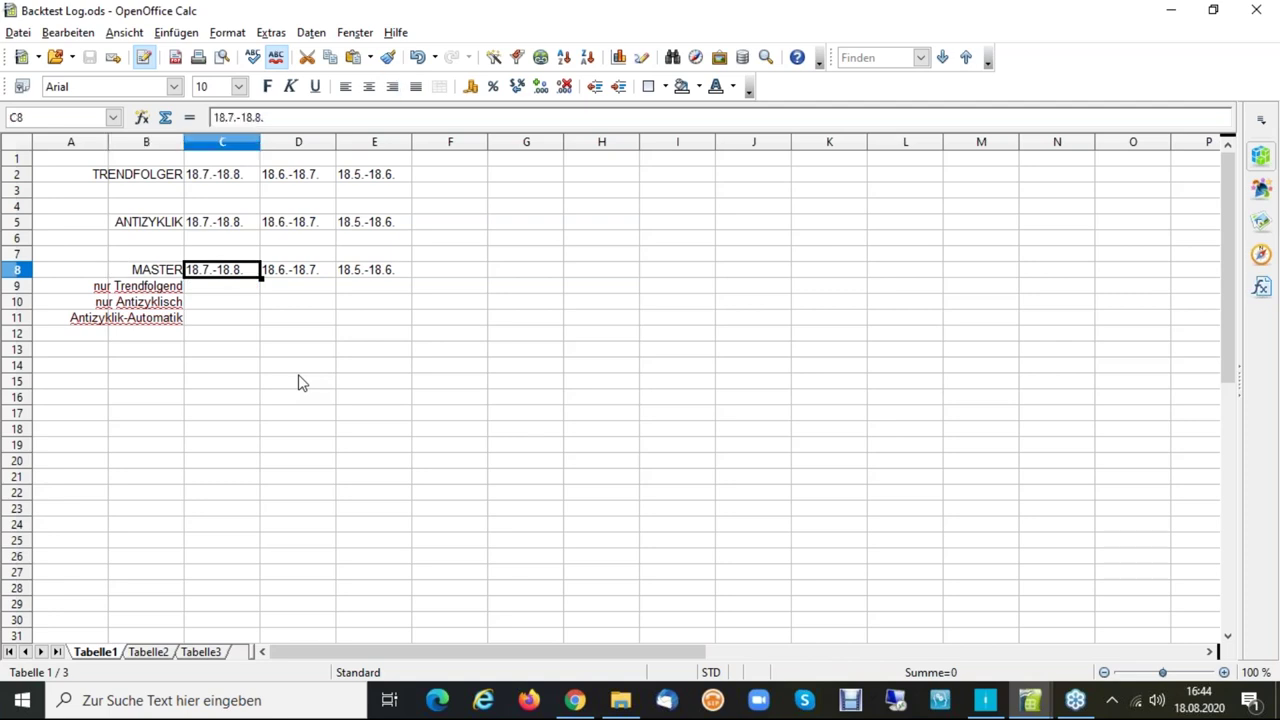
key(Down)
key(Down)
key(Down)
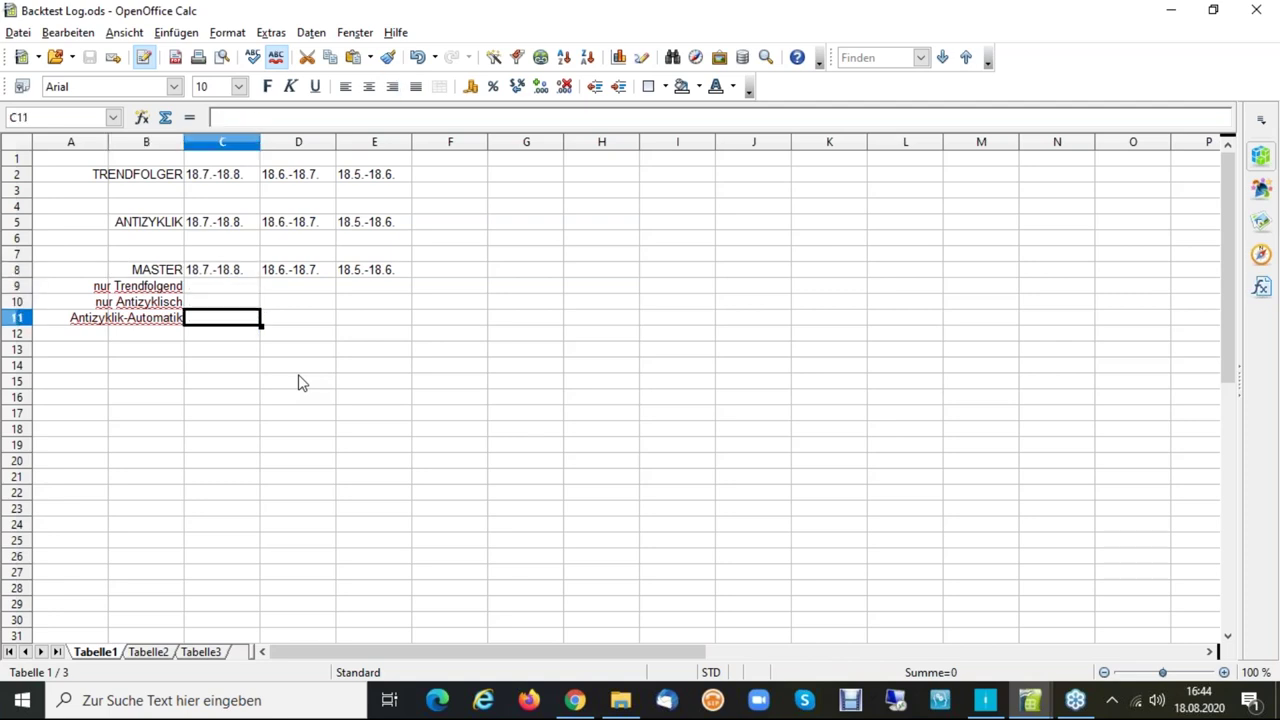
key(Up)
key(Up)
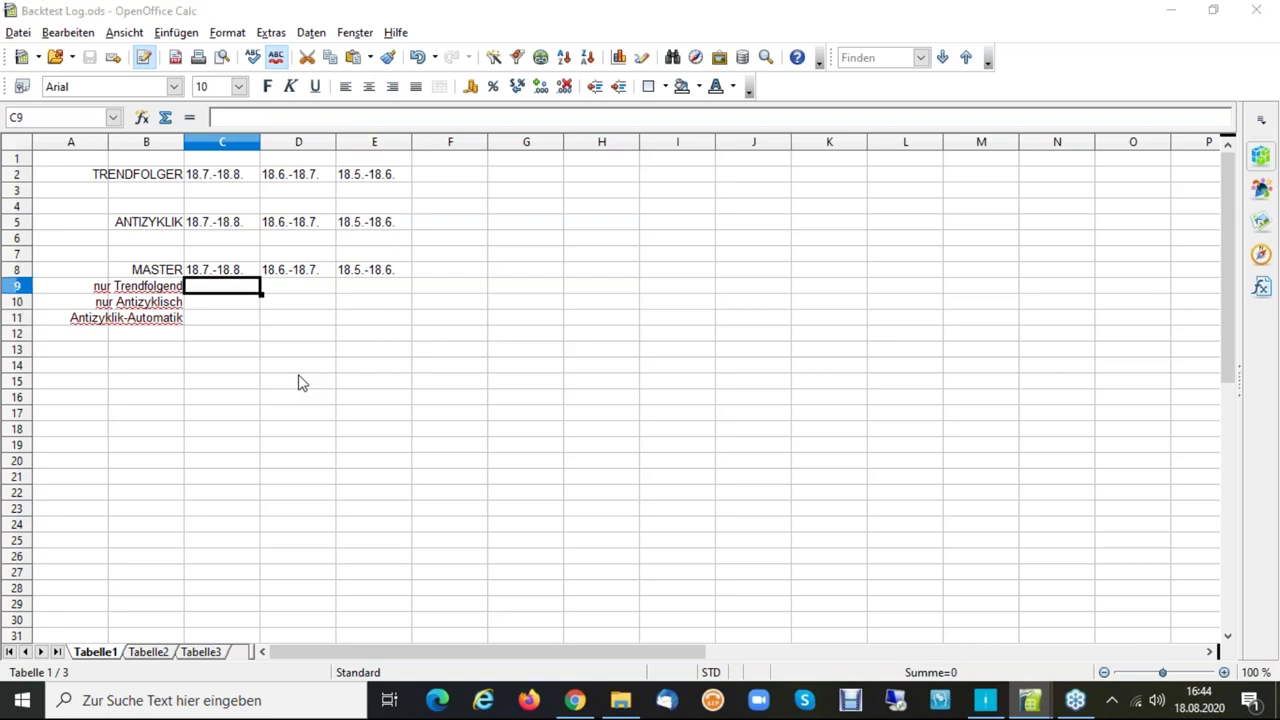
key(alt+Tab)
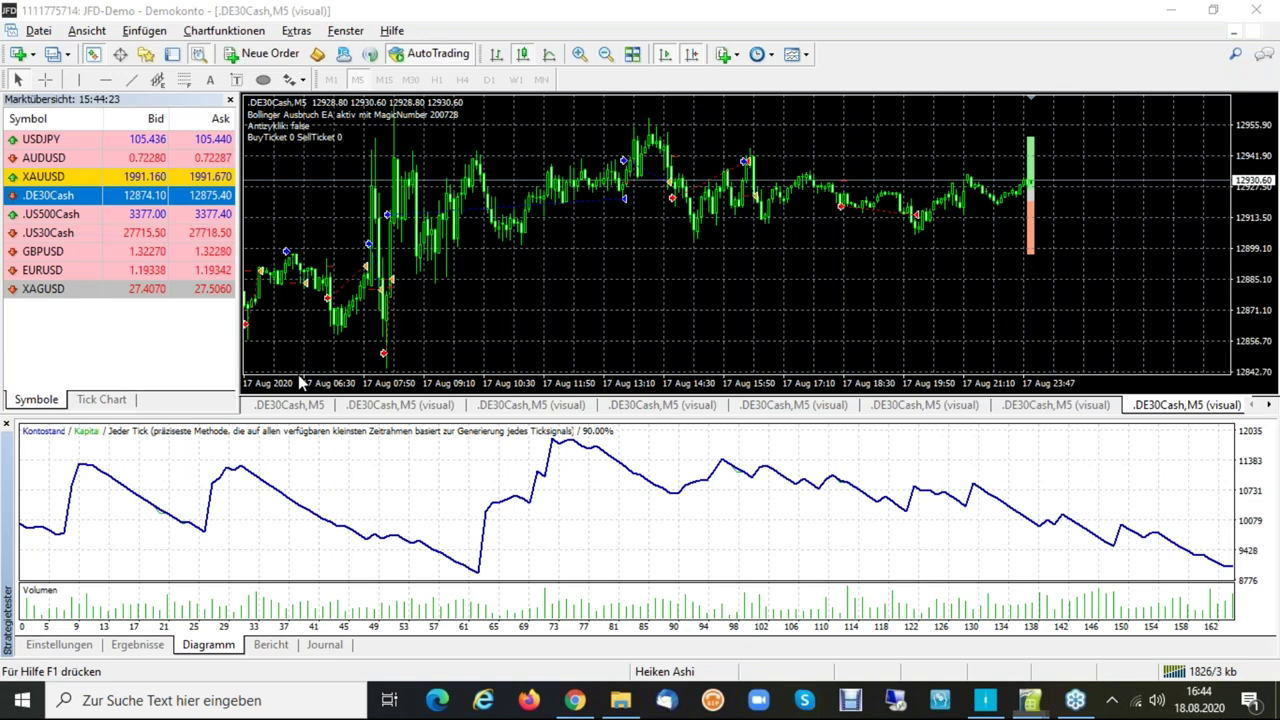
key(alt+Tab)
text(-9)
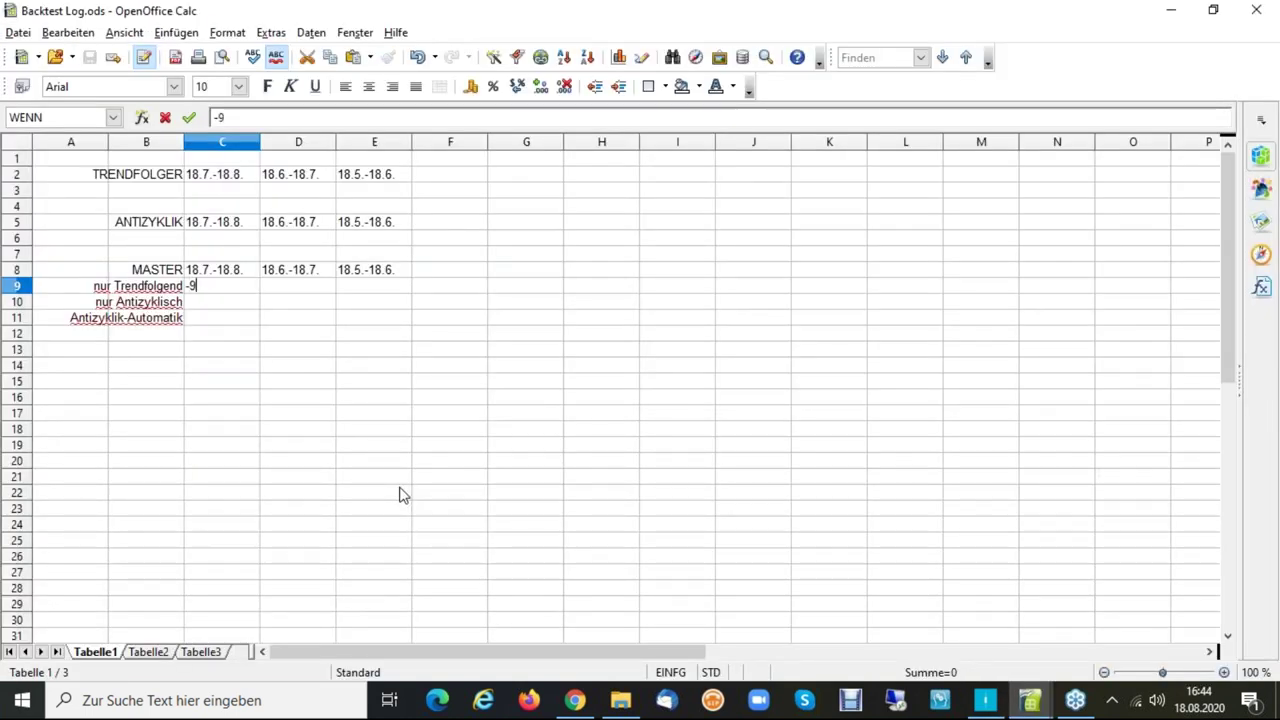
text(06)
key(Return)
key(Return)
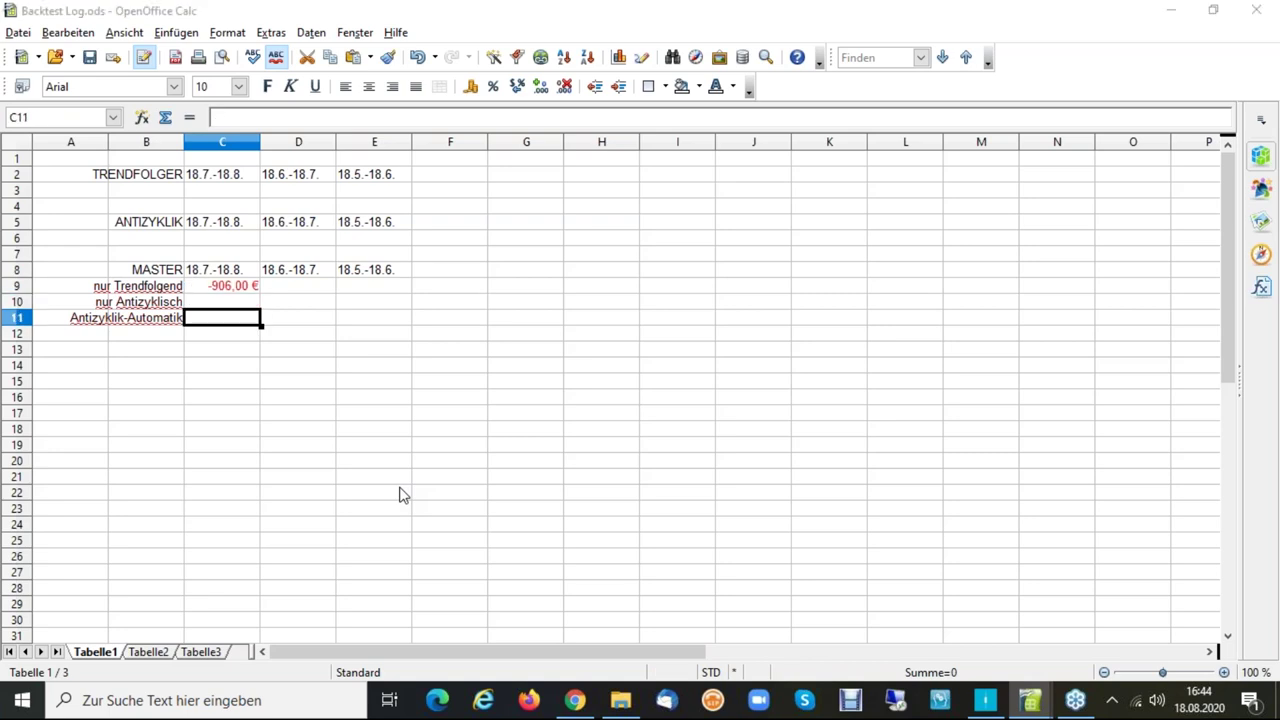
Look up the net profit in the saved report in Chrome and enter 6490 in the log's cell C11 for Antizyklik-Automatik.
key(alt+Tab)
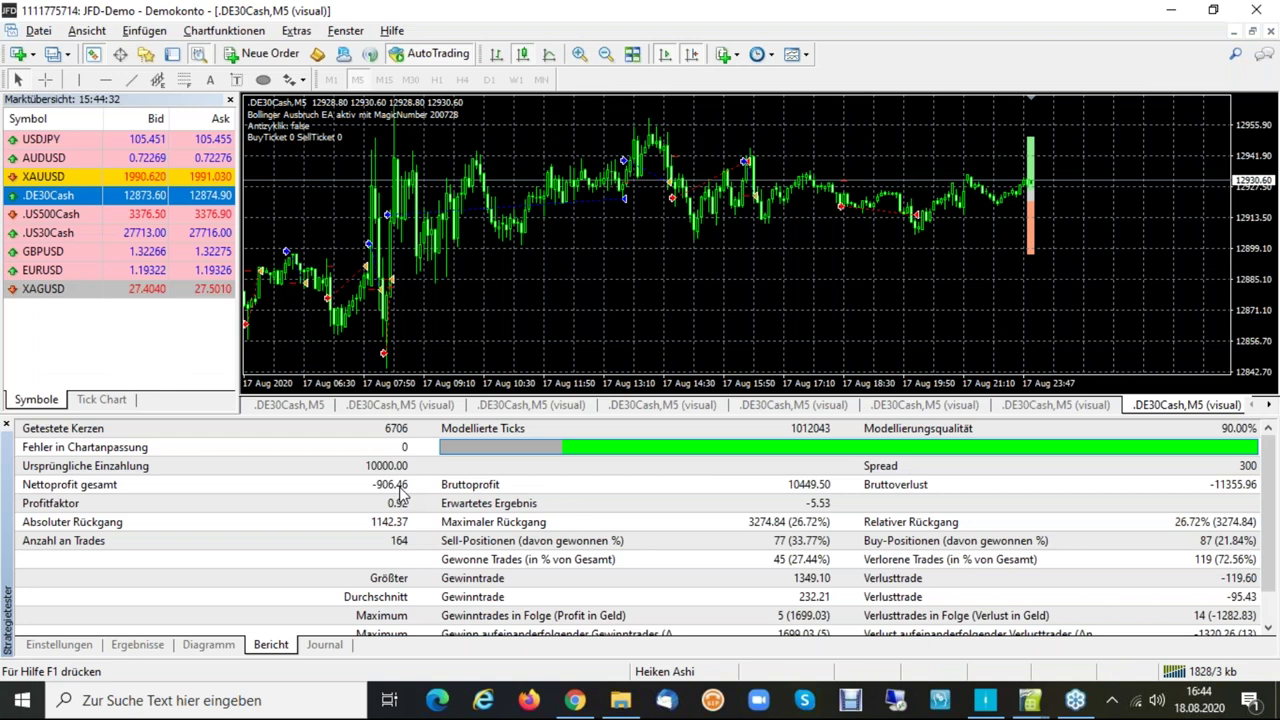
key(alt+Tab)
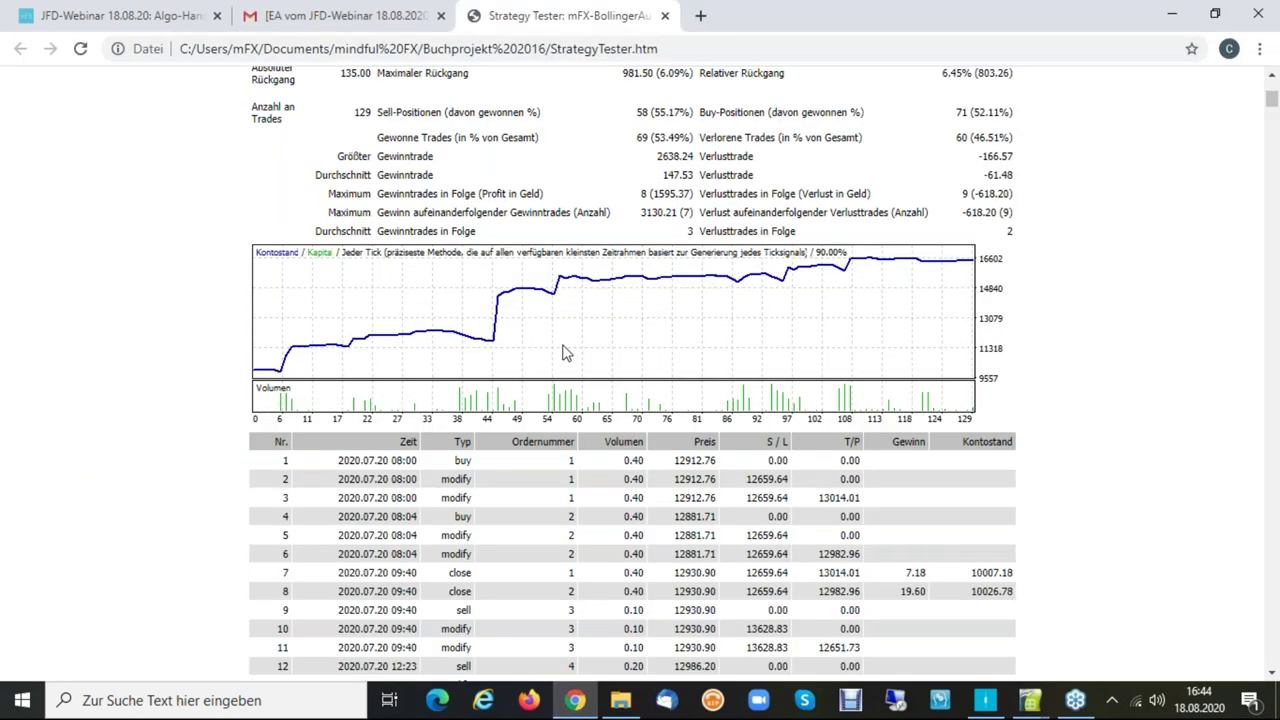
scroll(500, 300, up, 2)
key(alt+Tab)
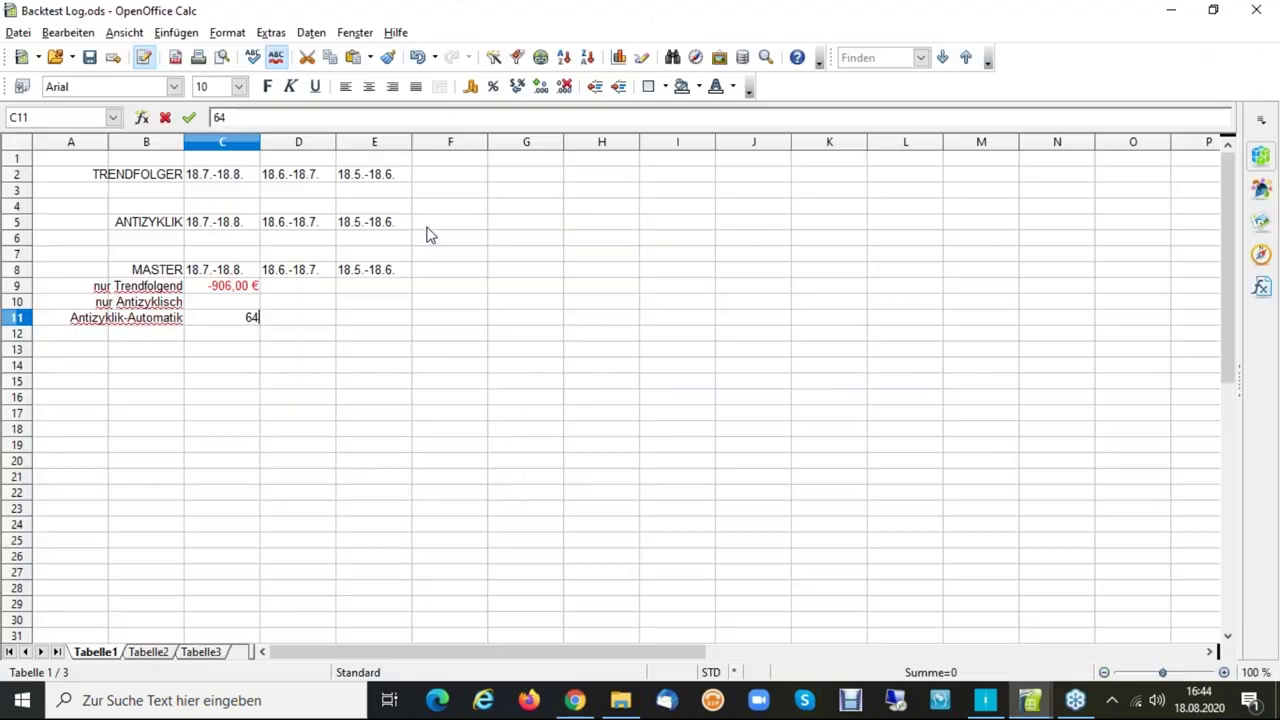
text(90)
key(Up)
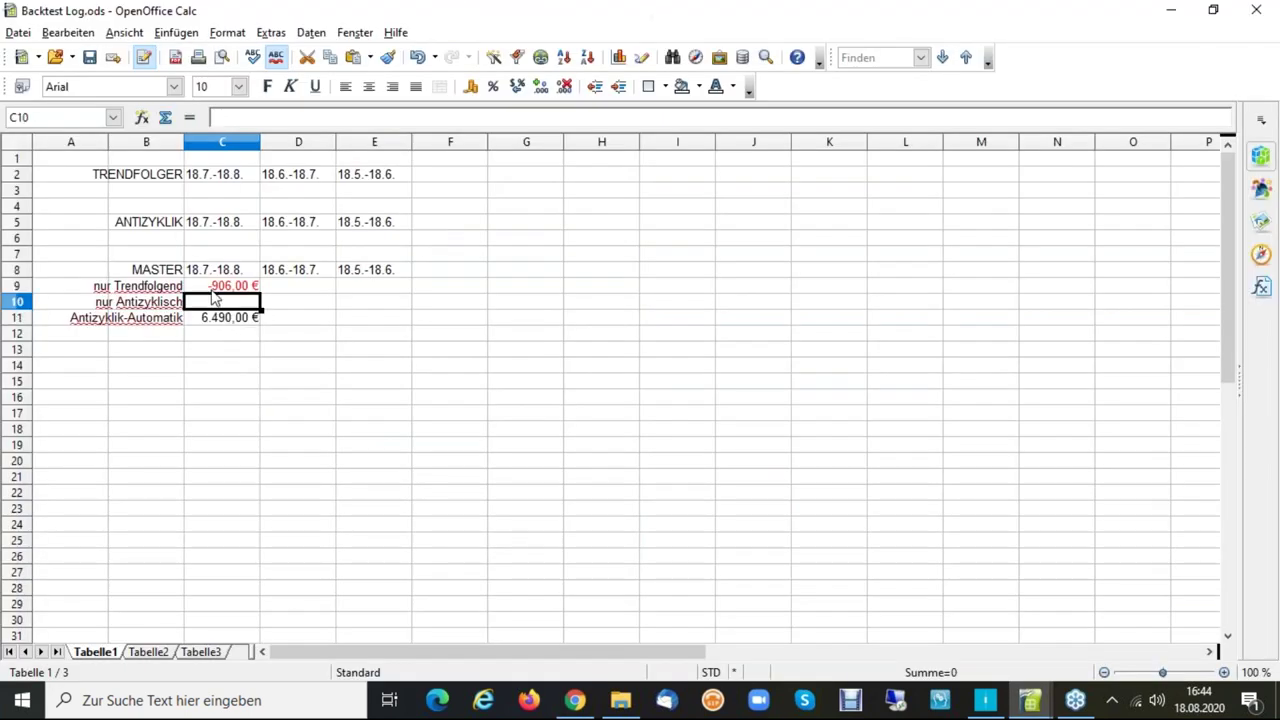
key(Up)
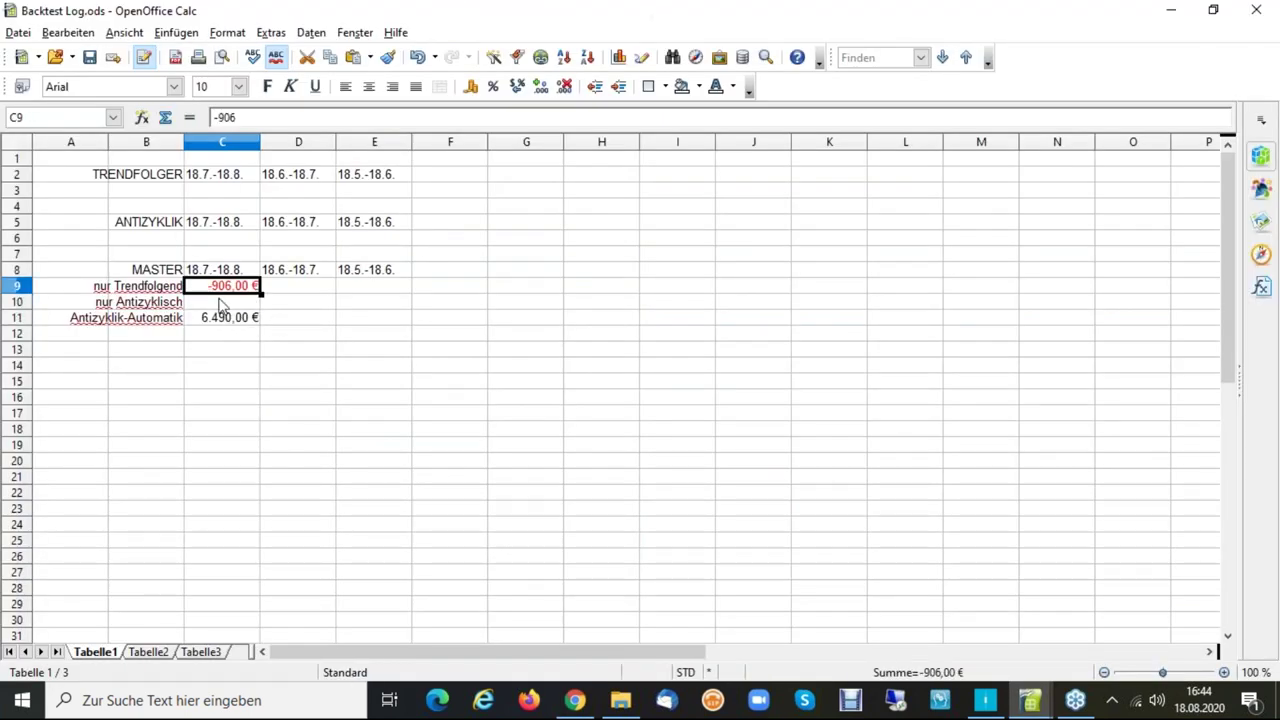
click(221, 305)
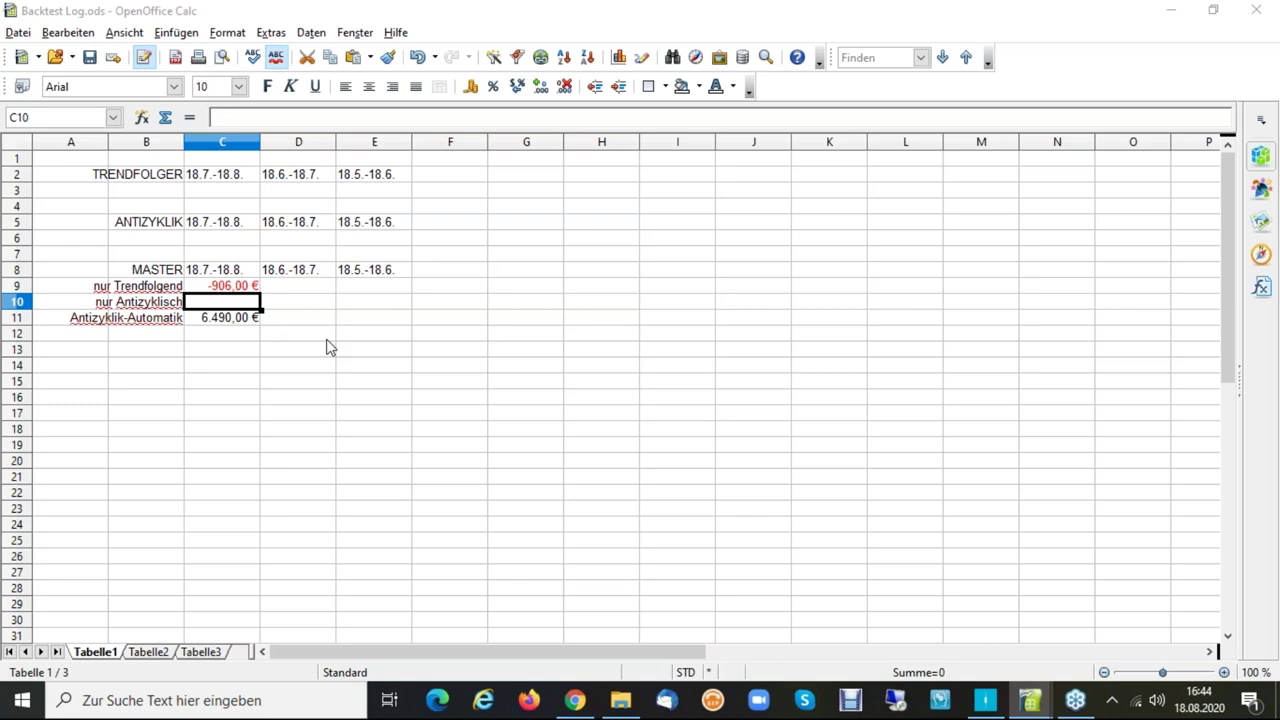
Rerun the test with Antizyklik_verwenden true and Antizyklik_automatisch false, and enter its result of -306 in the log's cell C10 for nur Antizyklisch.
key(alt+Tab)
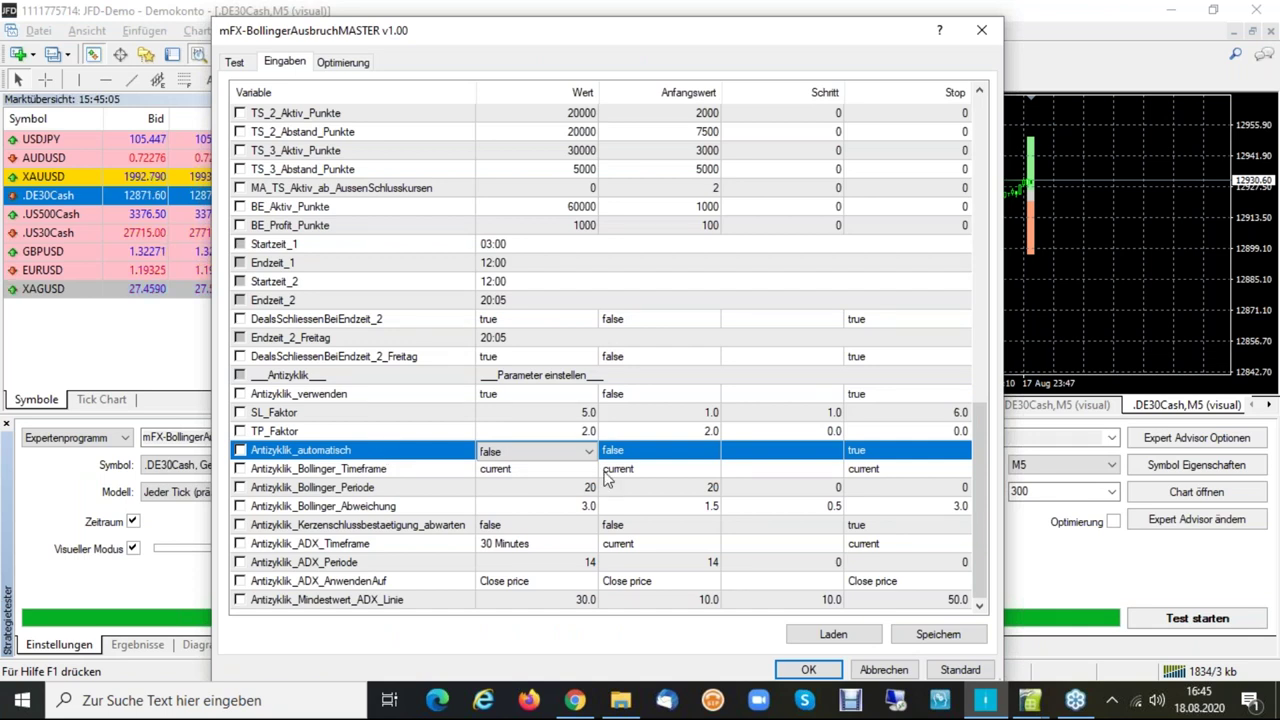
click(1177, 618)
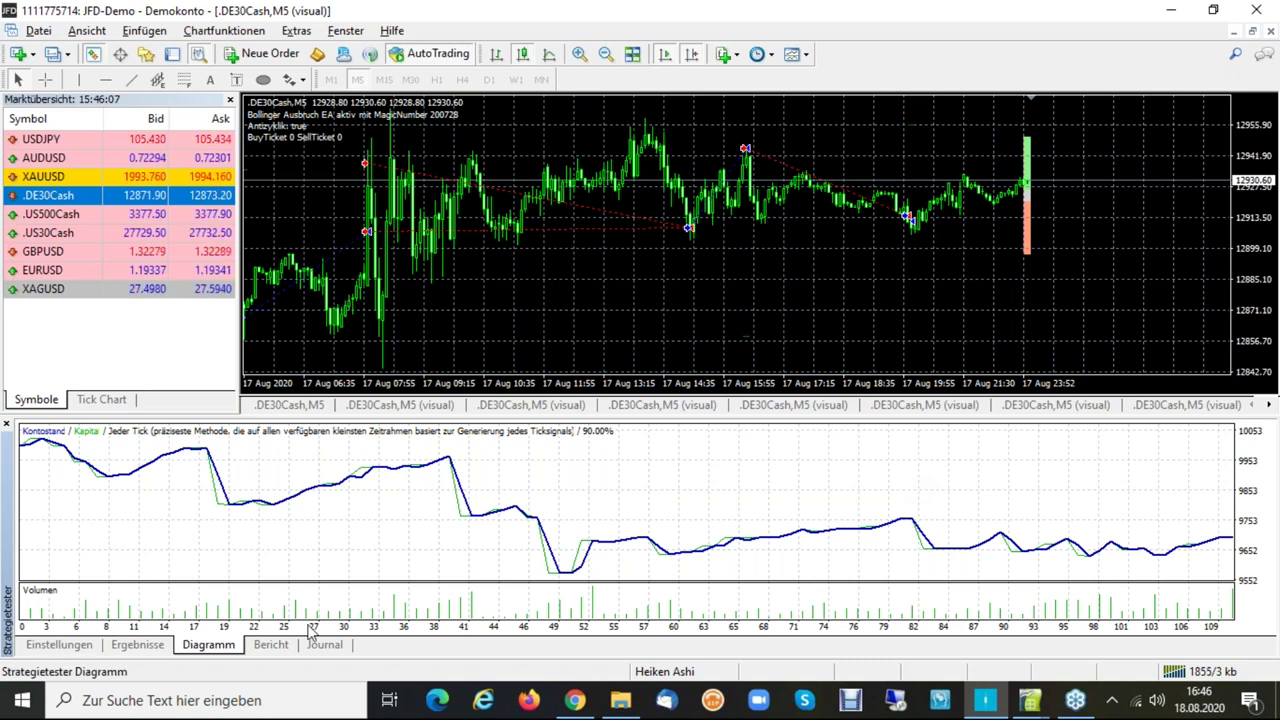
click(271, 644)
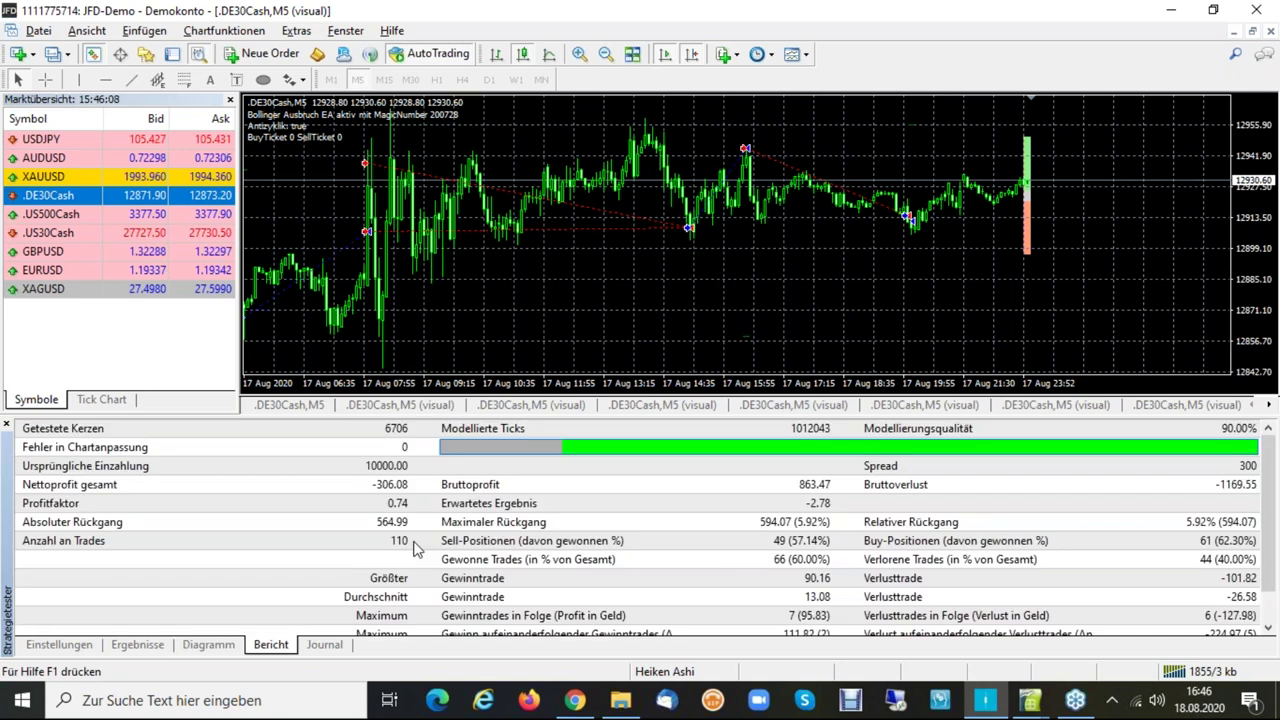
key(alt+Tab)
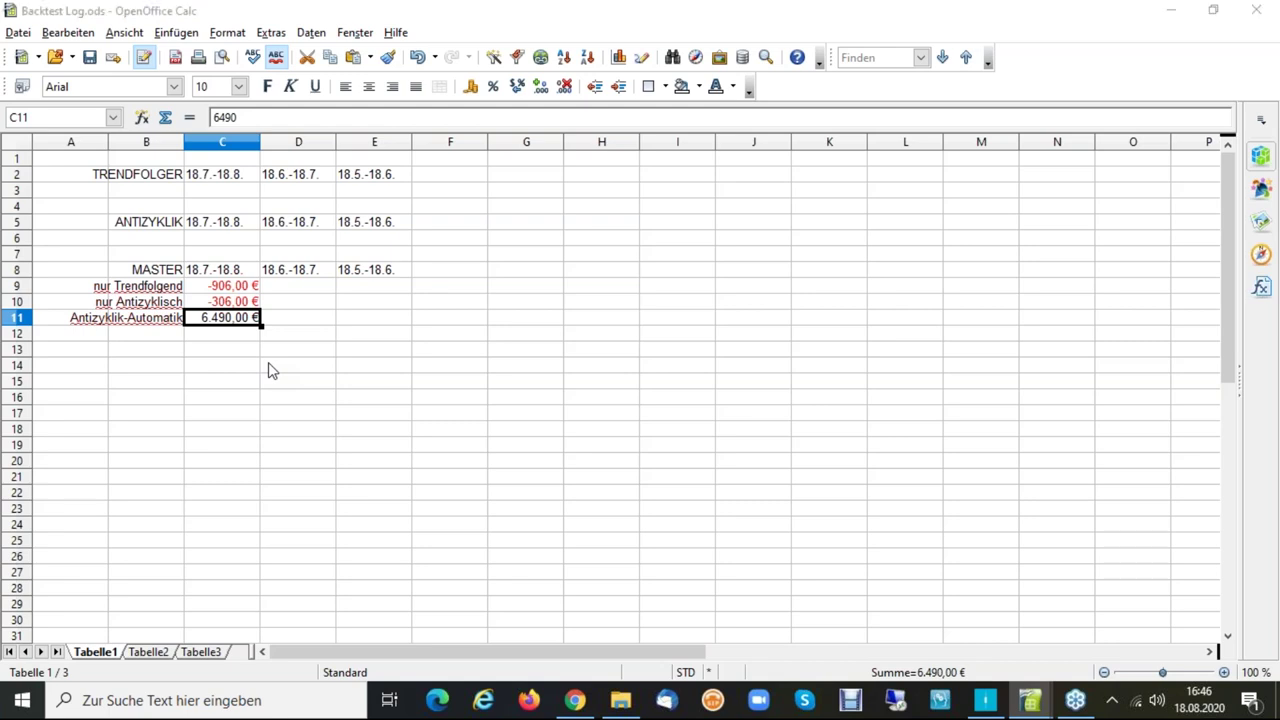
key(alt+Tab)
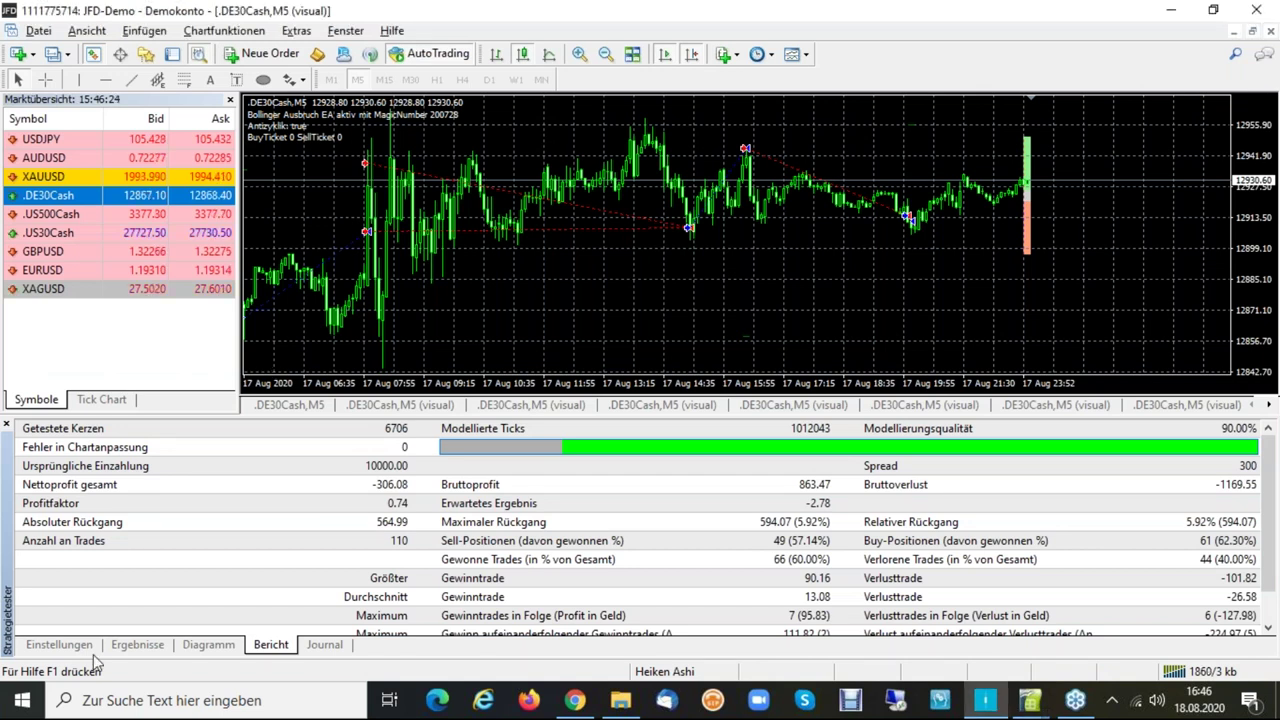
Set Antizyklik_automatisch to true in the expert advisor's inputs, with Antizyklik_verwenden kept at true.
click(60, 645)
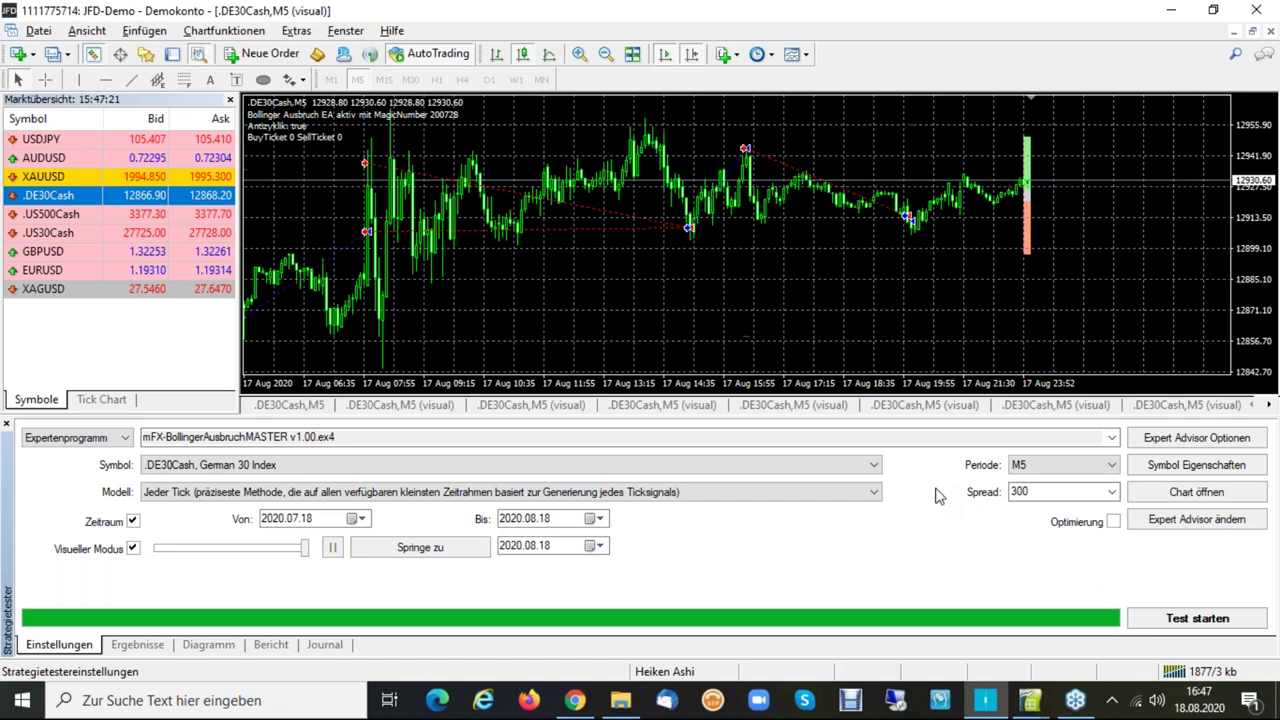
click(1185, 444)
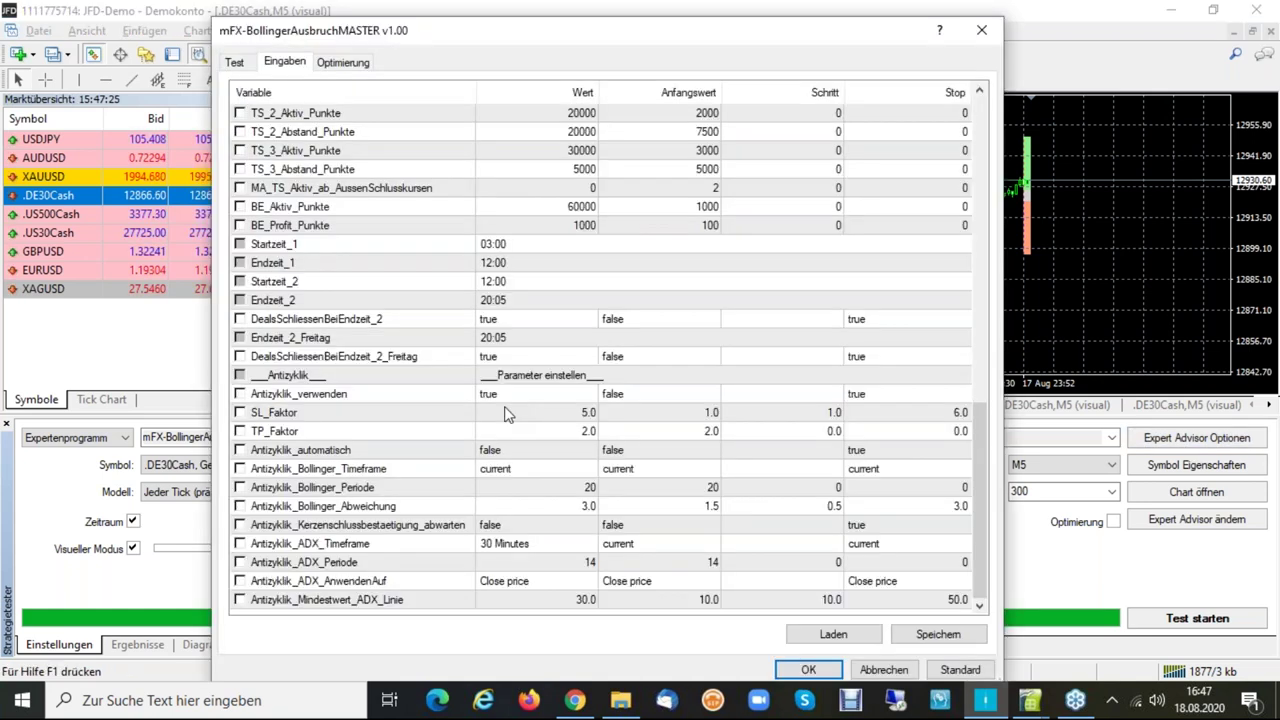
double_click(507, 450)
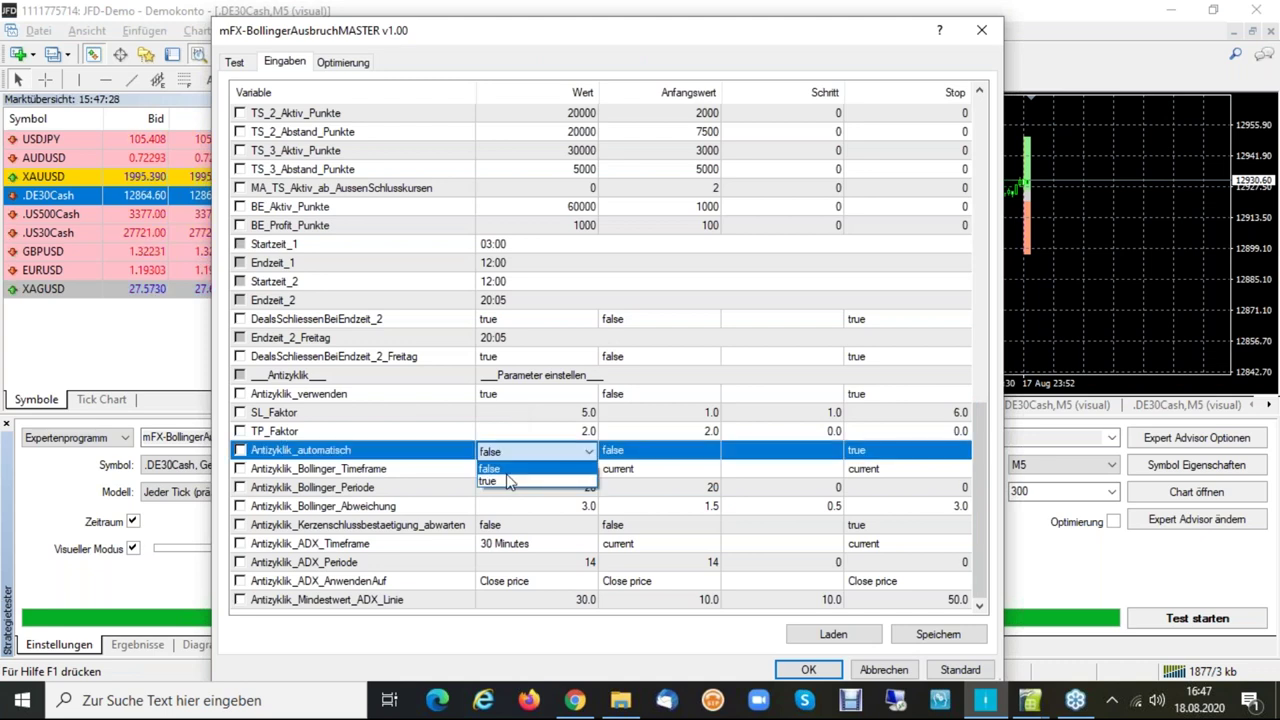
click(509, 482)
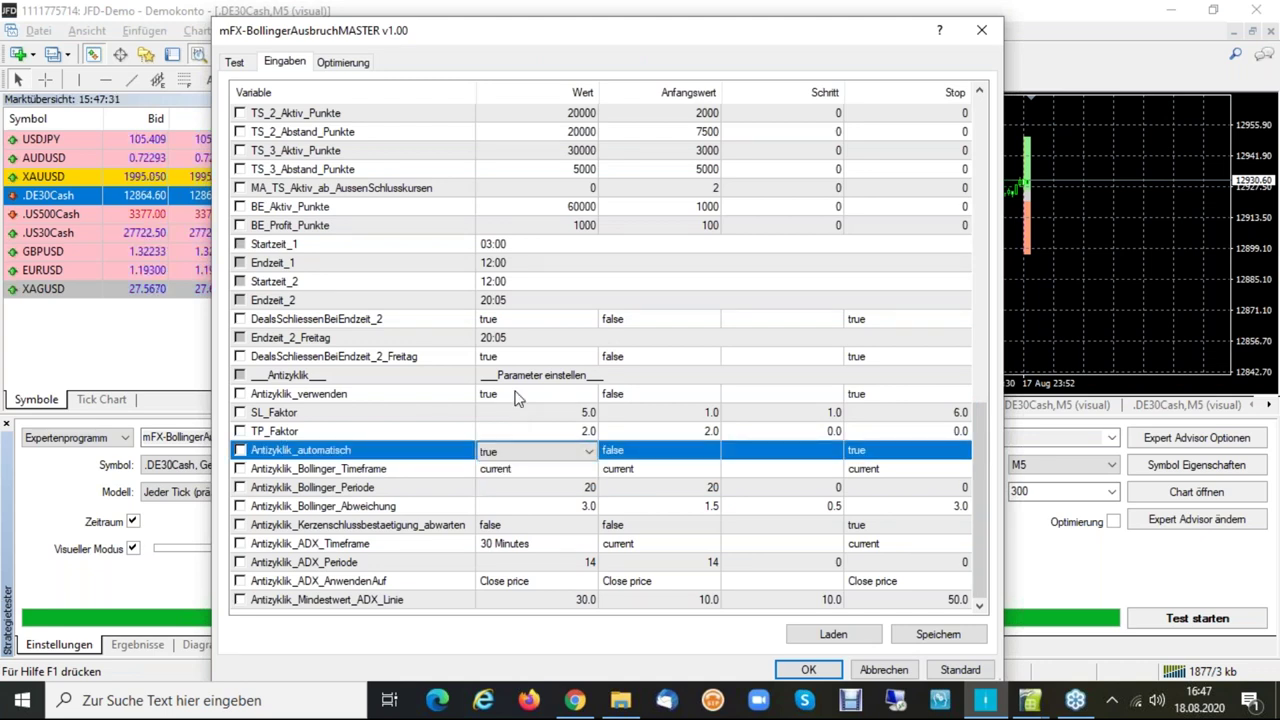
click(810, 670)
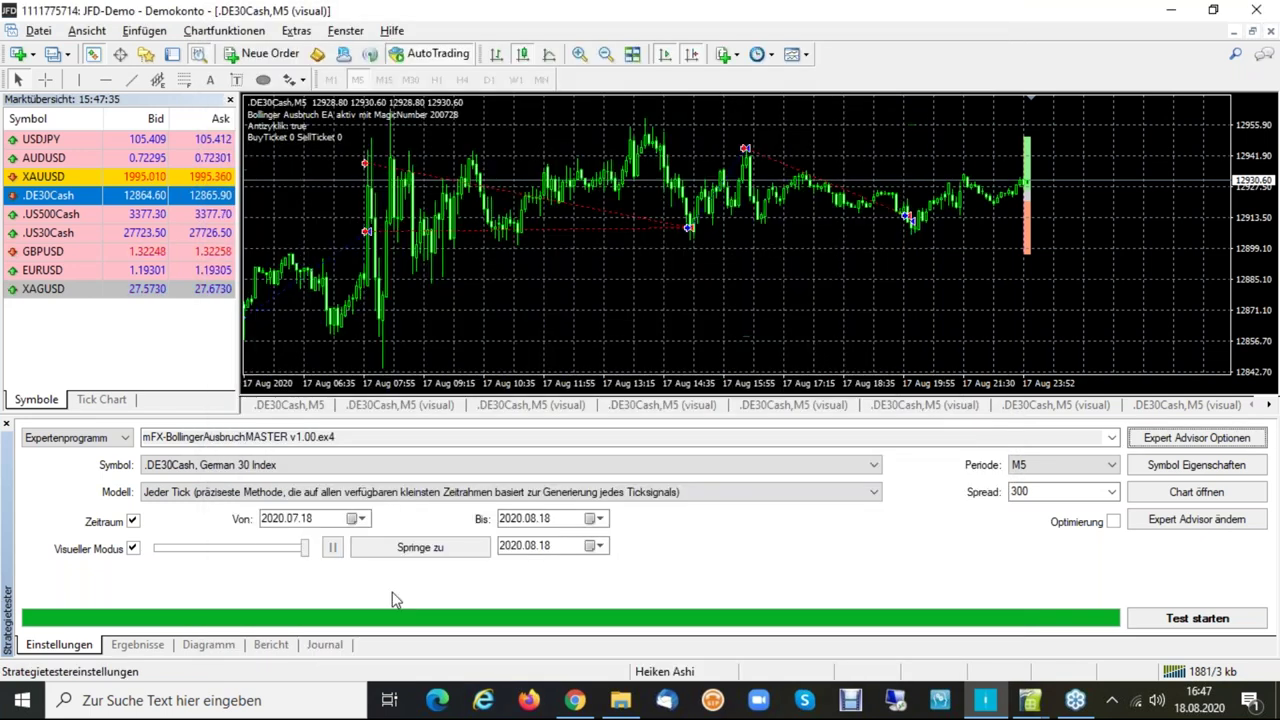
Run the visual test for 2020.06.18 to 2020.07.18, skipping ahead to 2020.08.18, and show its balance diagram.
click(293, 518)
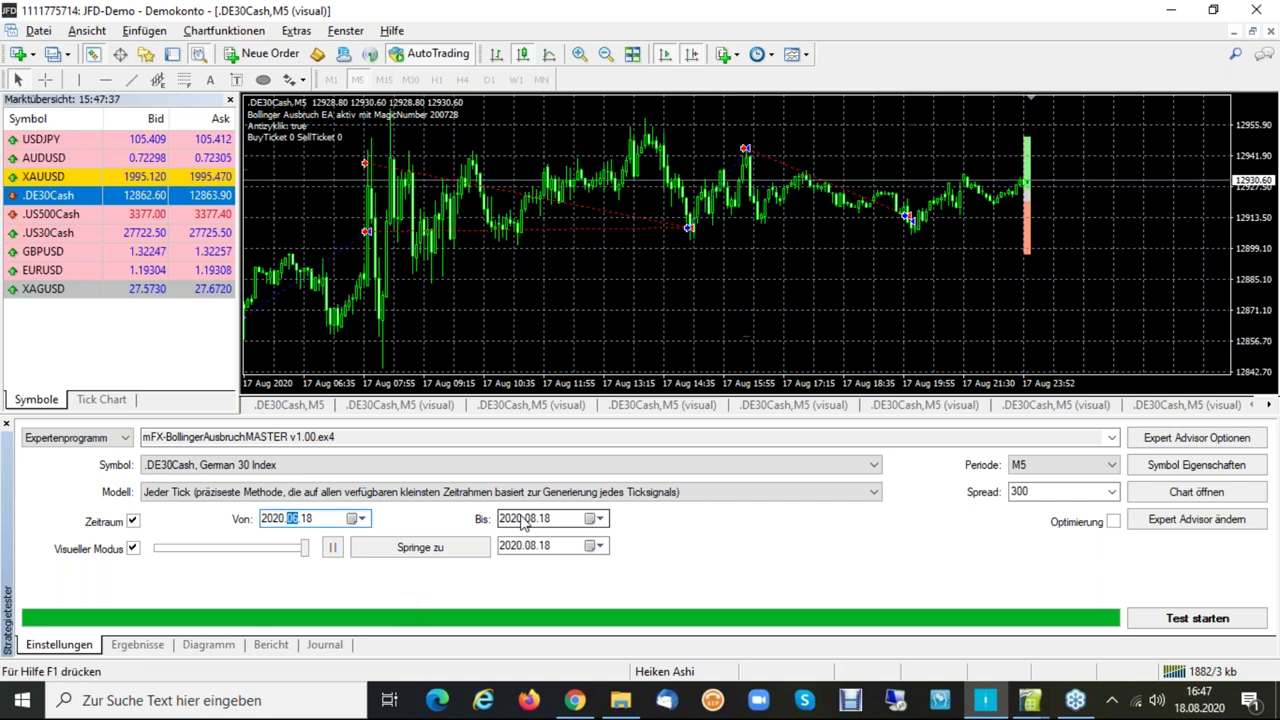
click(522, 519)
key(Down)
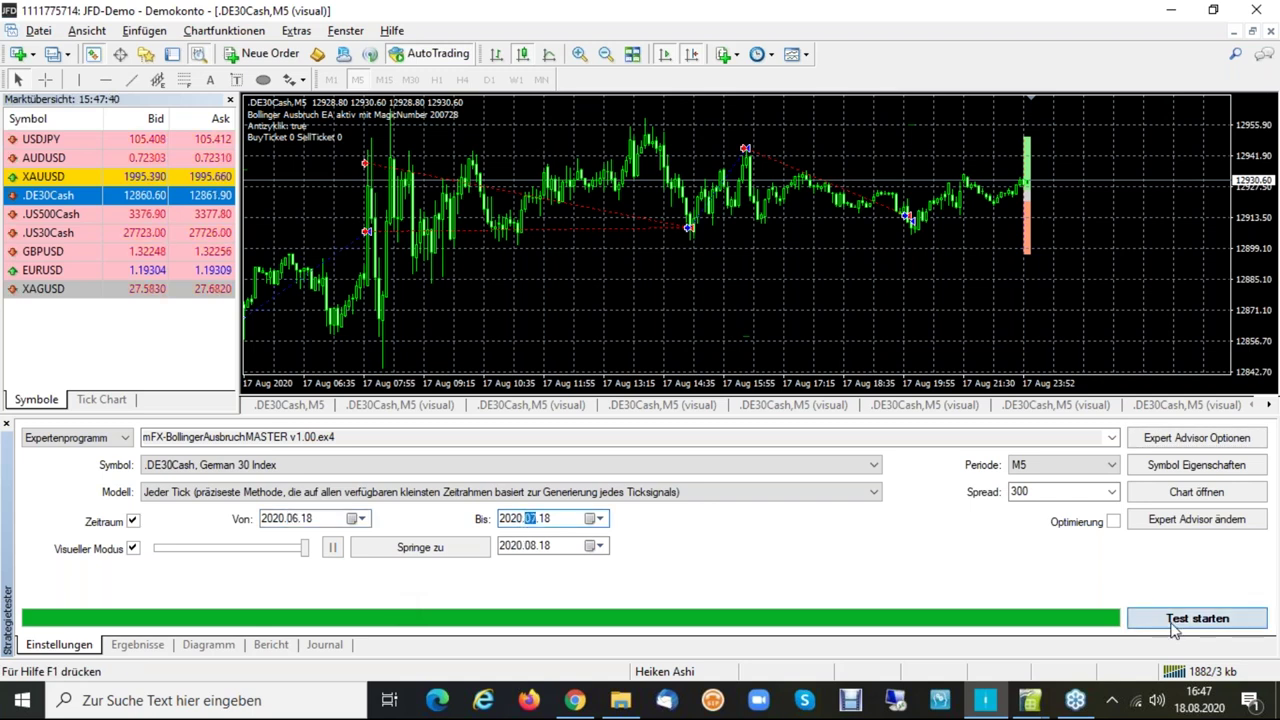
click(1175, 621)
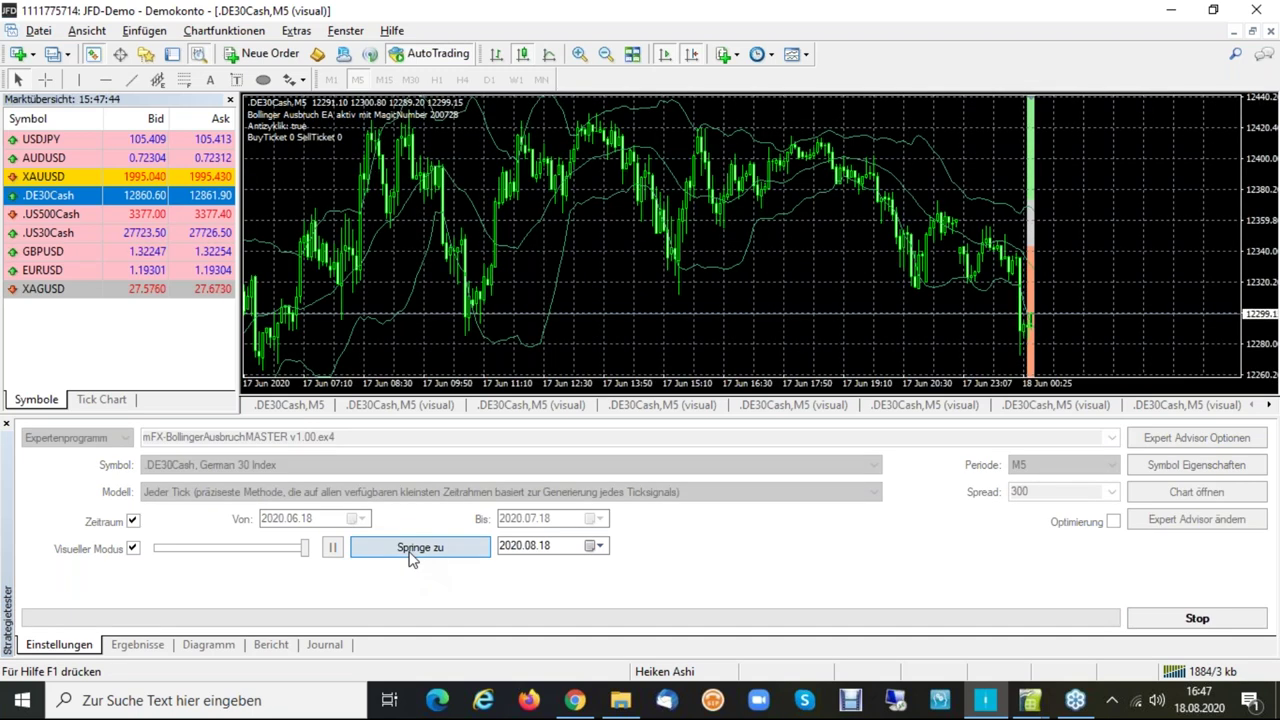
click(412, 550)
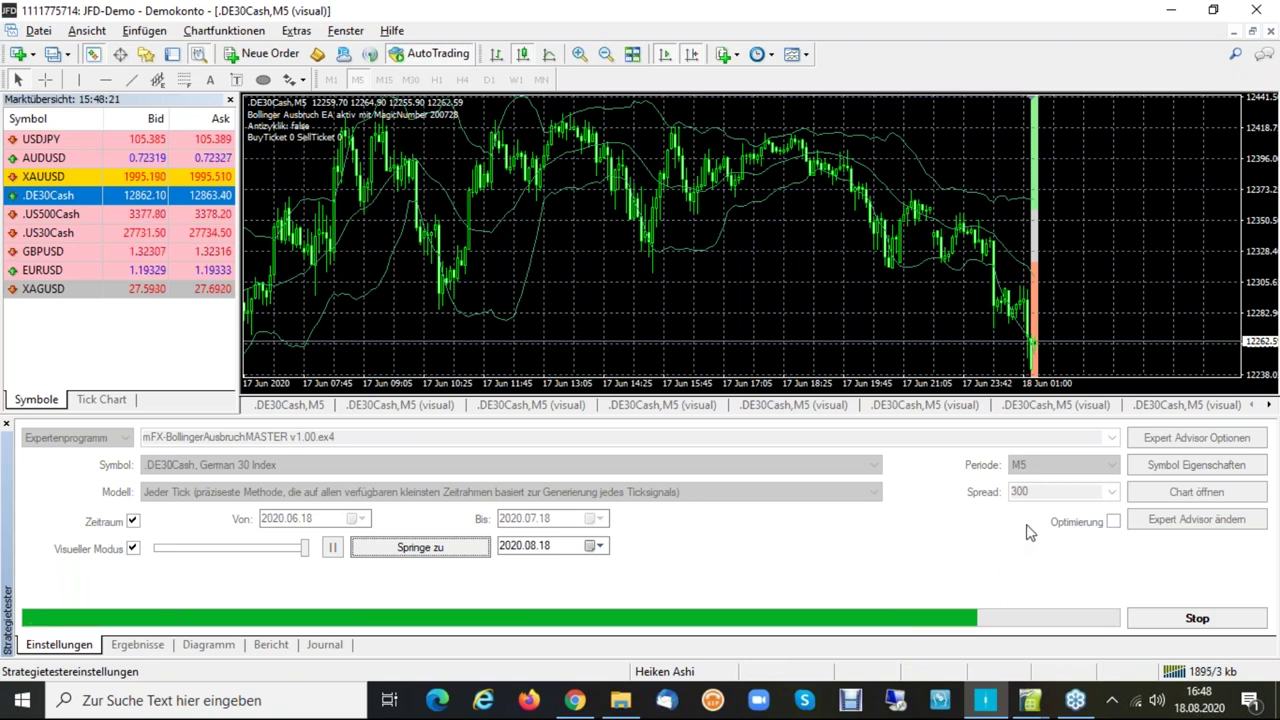
mouse_move(181, 219)
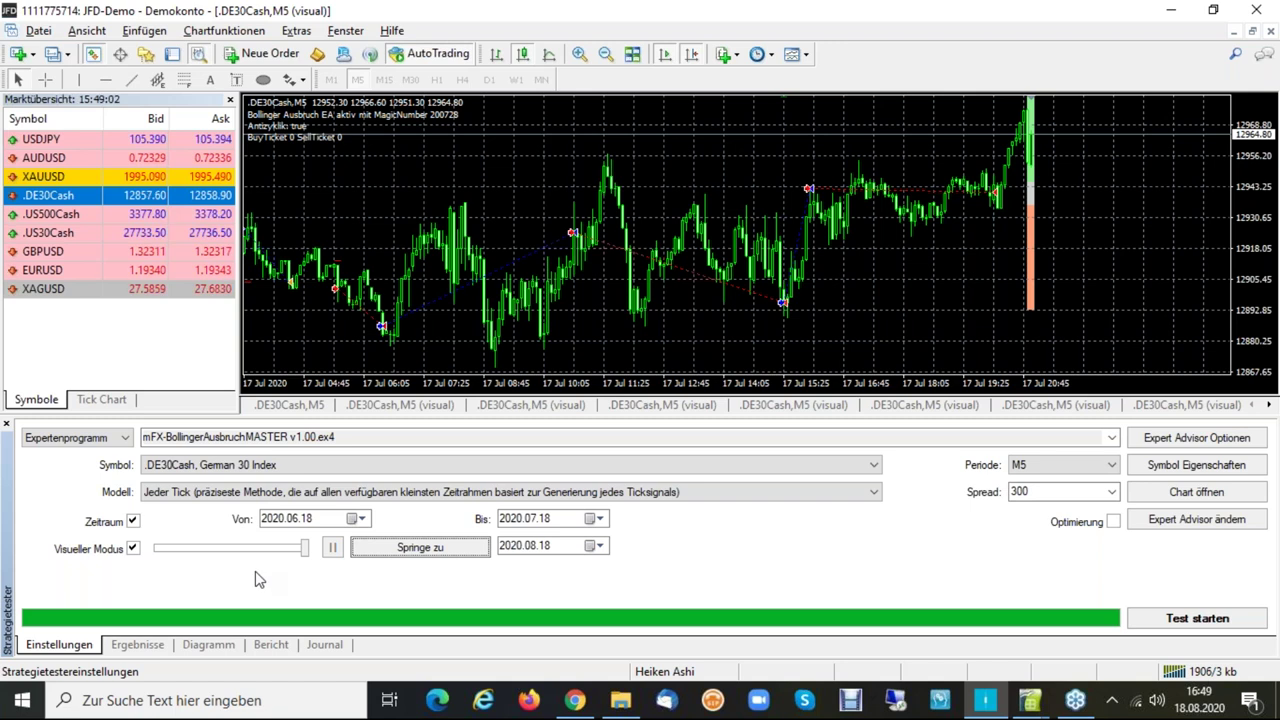
click(208, 645)
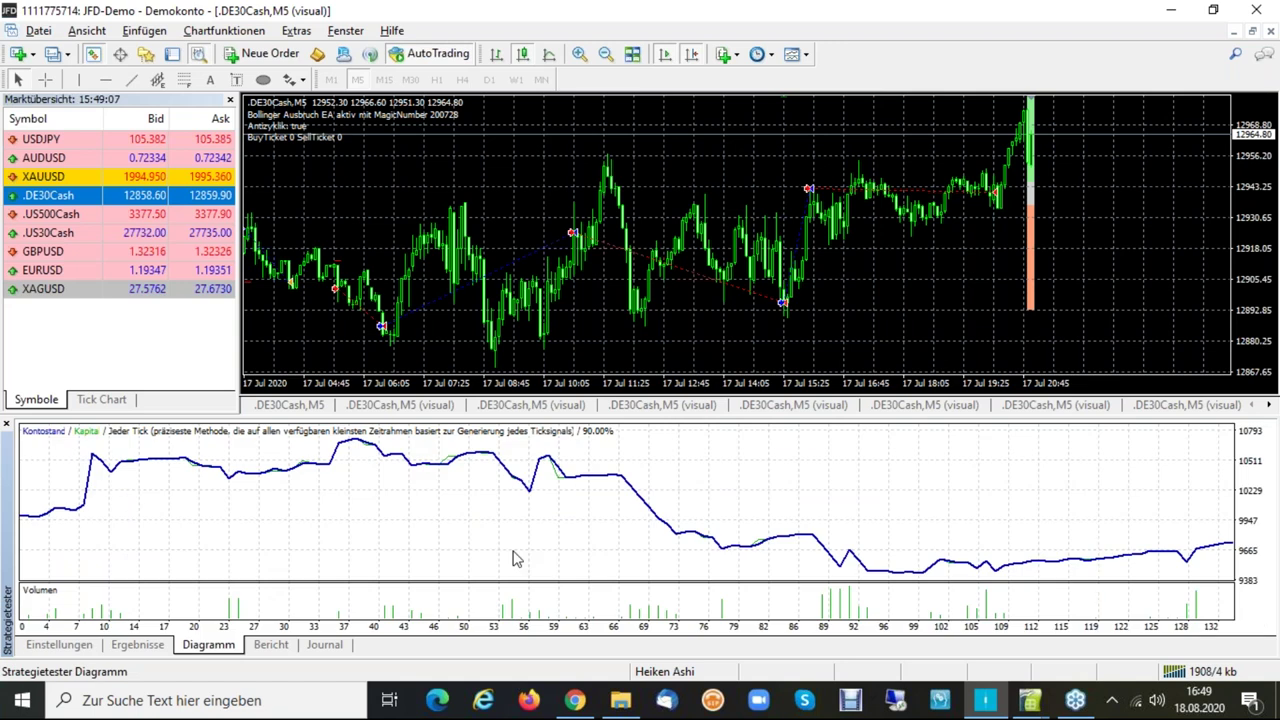
Look up the net profit in the report and enter -265 in the Backtest Log's cell D11 for Antizyklik-Automatik.
click(60, 645)
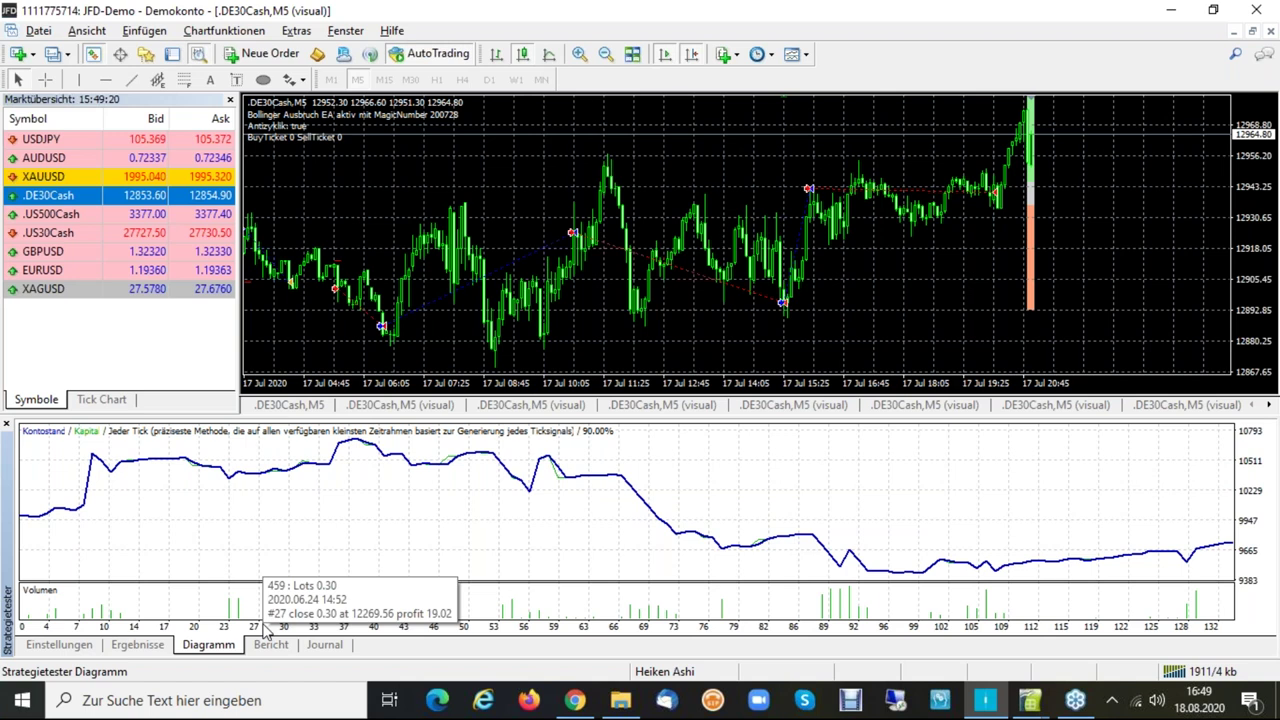
key(alt+Tab)
key(Up)
key(Left)
key(Left)
key(Up)
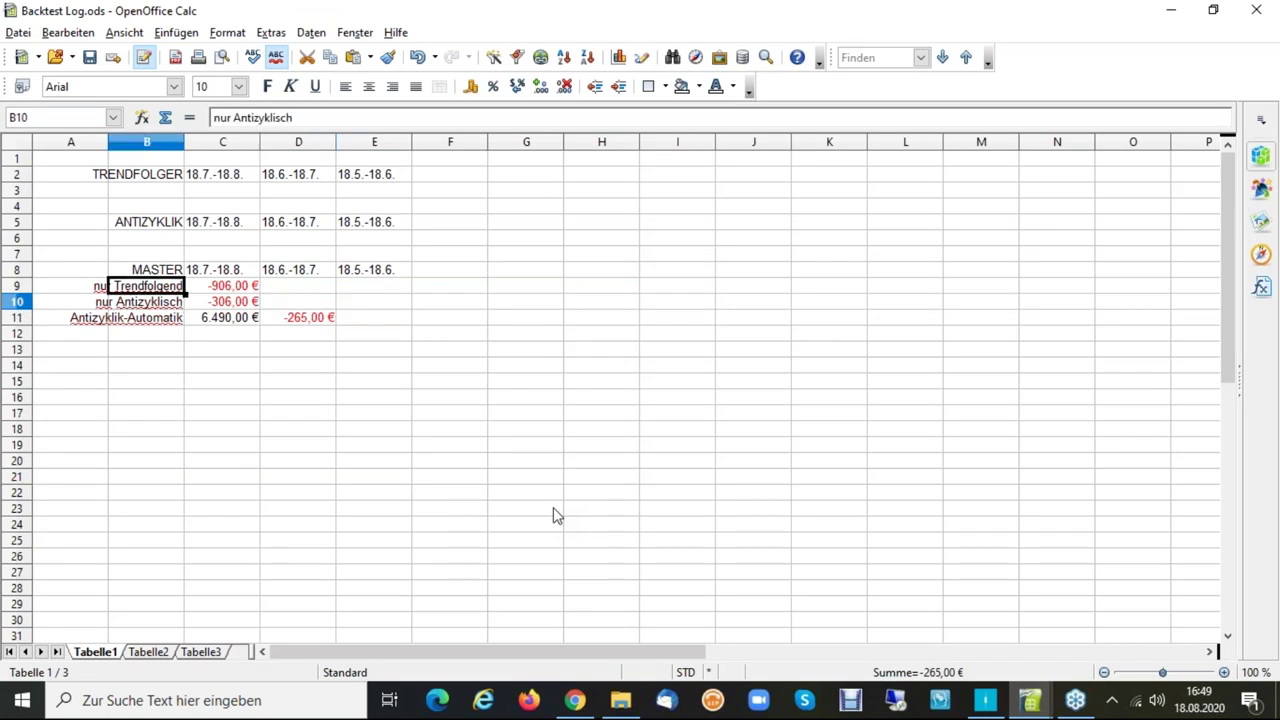
key(Up)
key(Right)
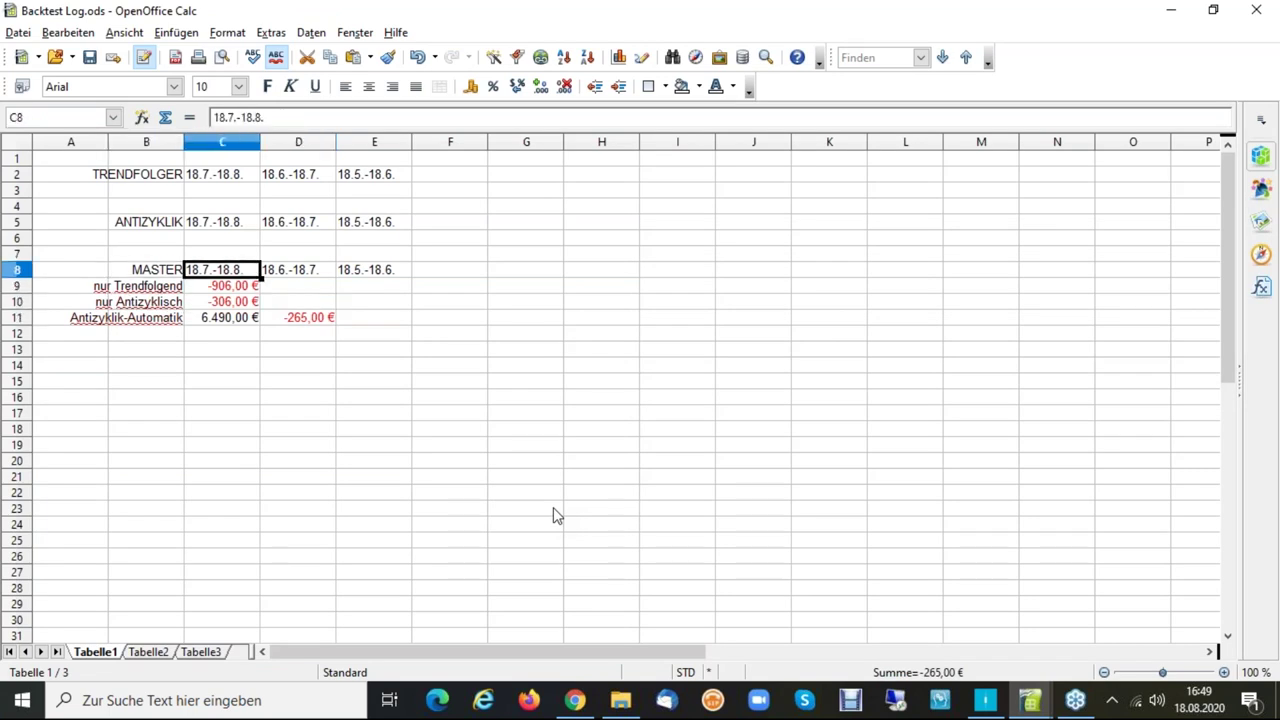
key(Right)
key(Right)
key(Down)
key(Down)
key(Down)
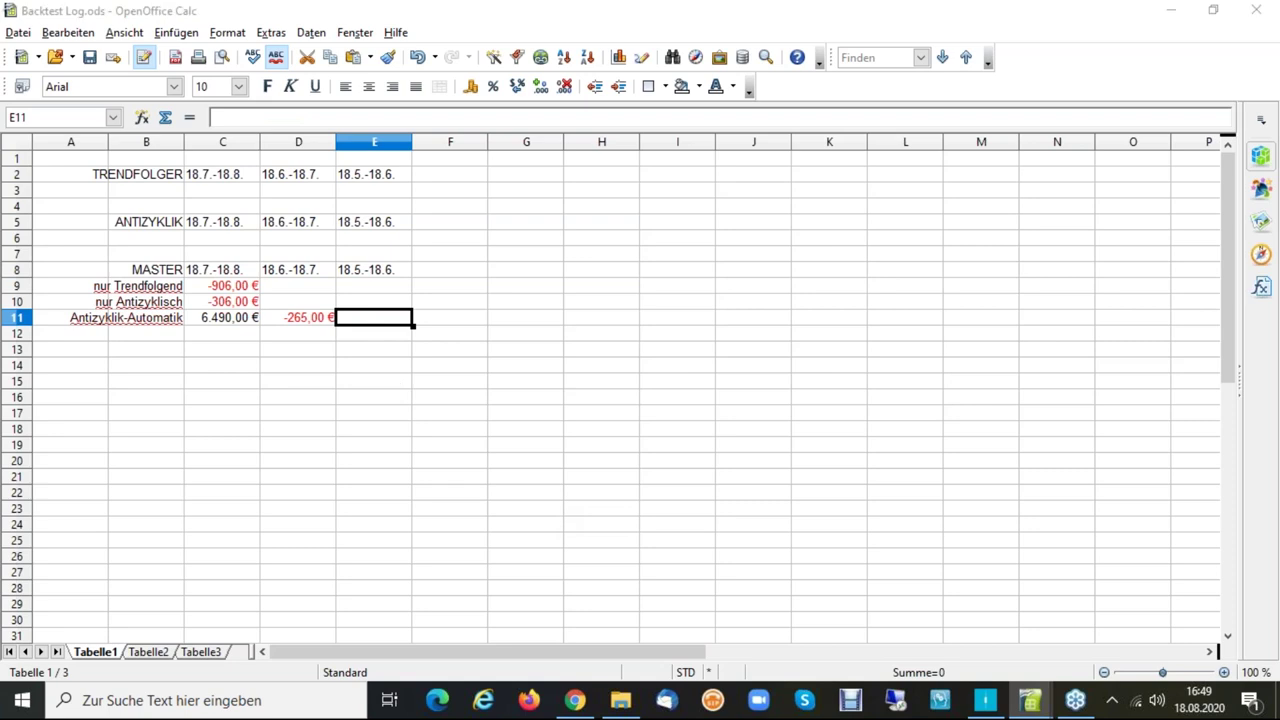
Switch back to MetaTrader, set the test period to 2020.05.18 through 2020.06.18 and start the visual test.
key(alt+Tab)
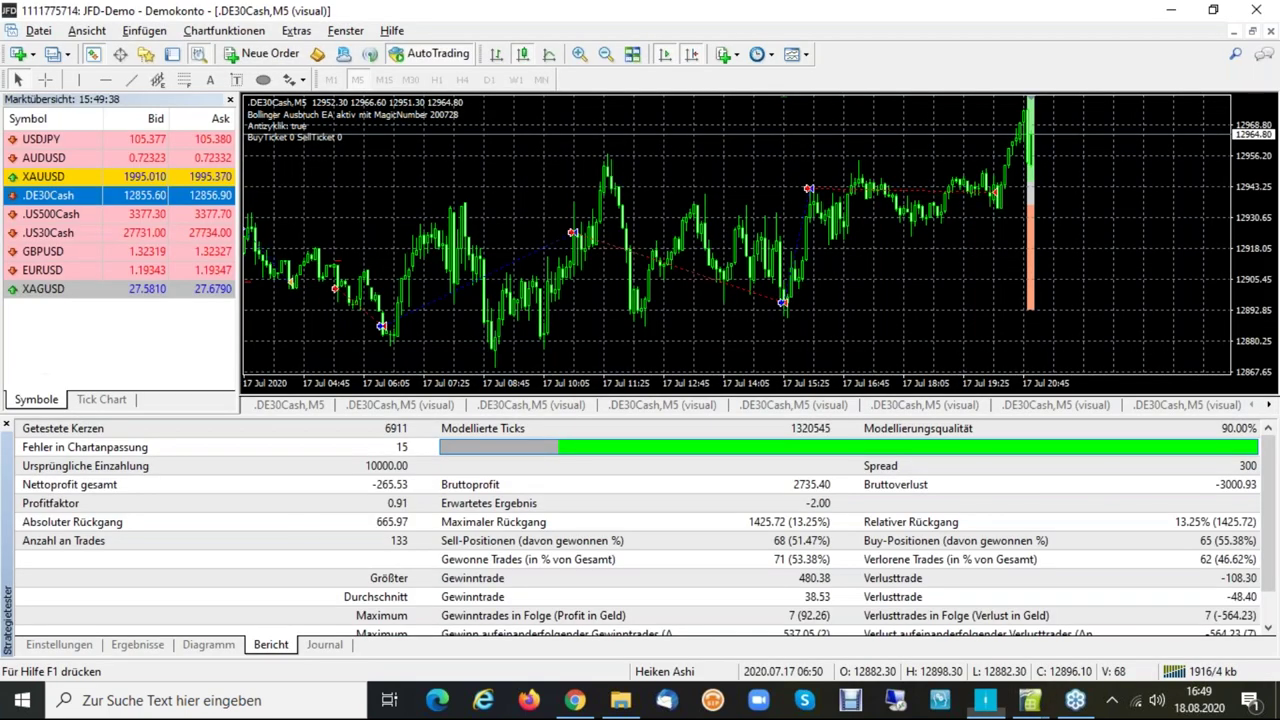
click(59, 644)
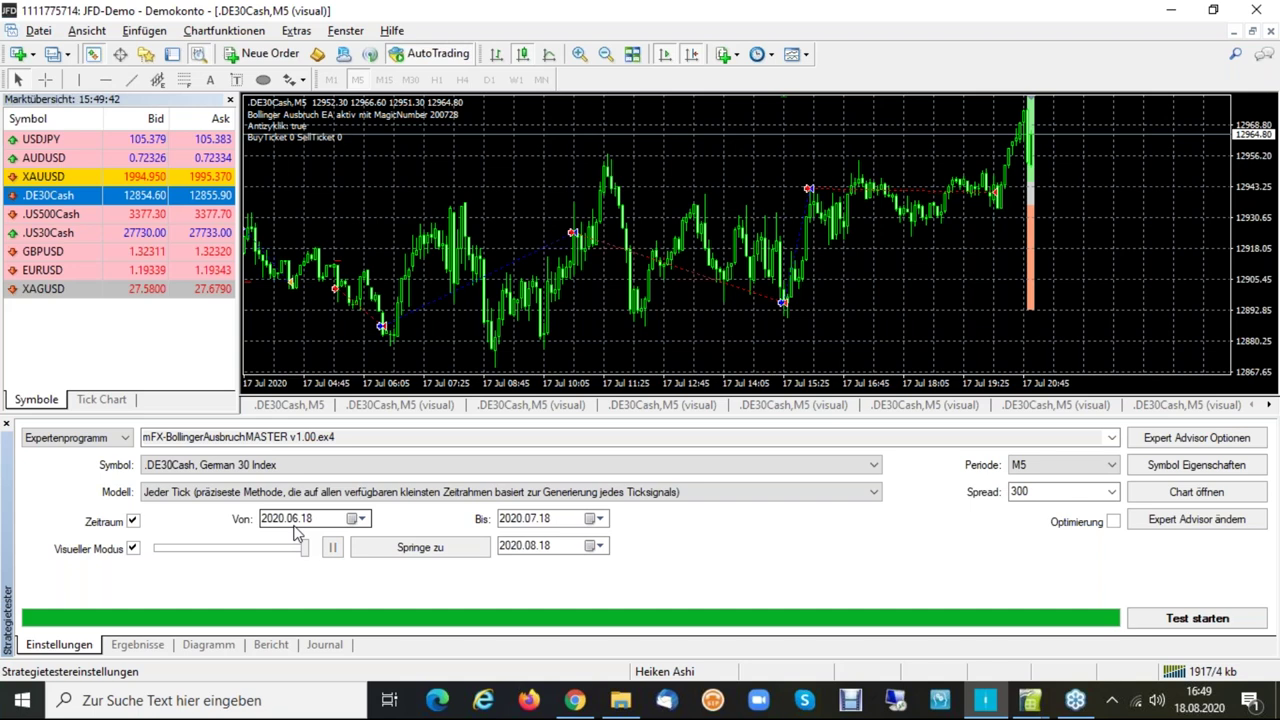
click(295, 521)
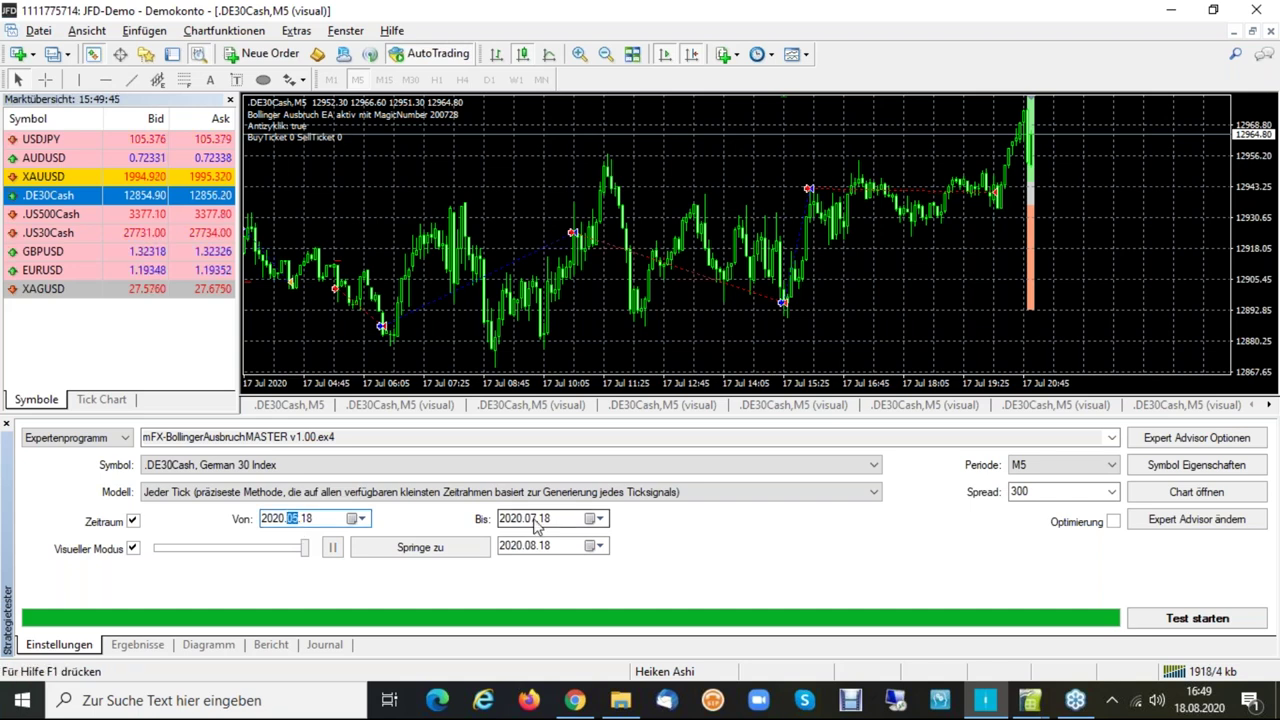
click(1197, 618)
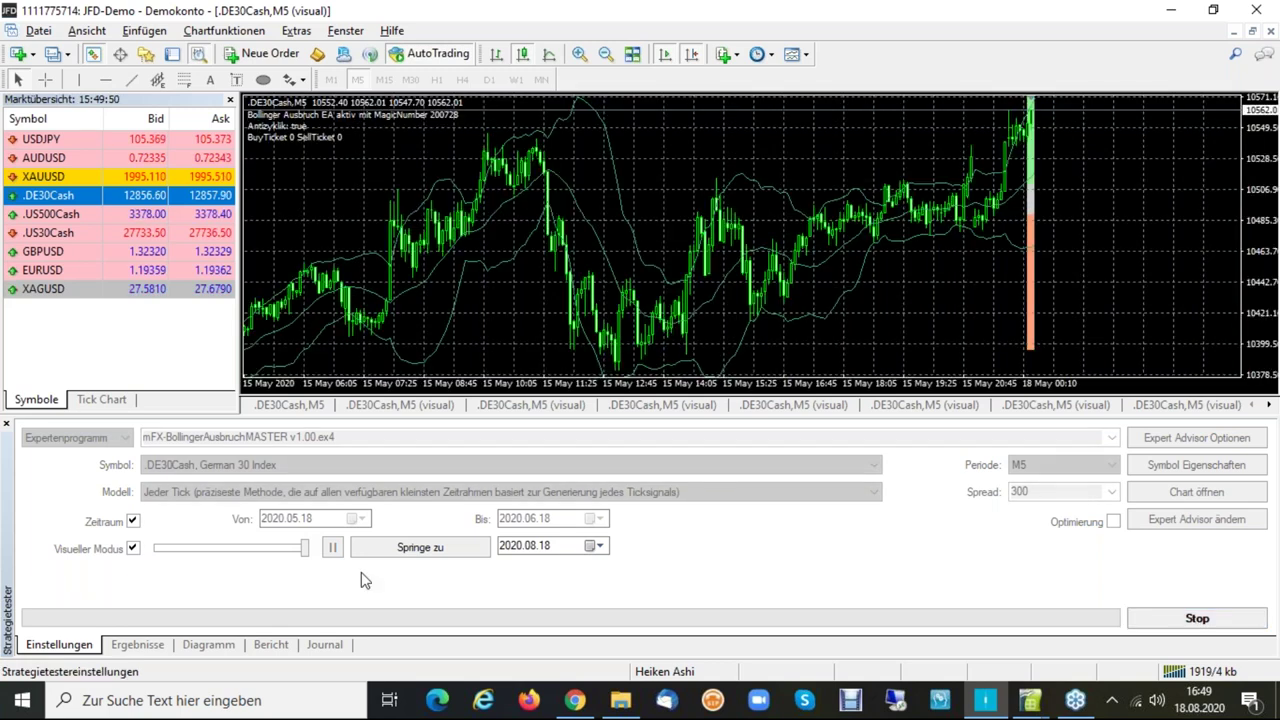
Review the logged Antizyklik-Automatik results for 18.7.-18.8. and 18.6.-18.7. in the Backtest Log spreadsheet.
key(alt+Tab)
key(Left)
key(Left)
key(Right)
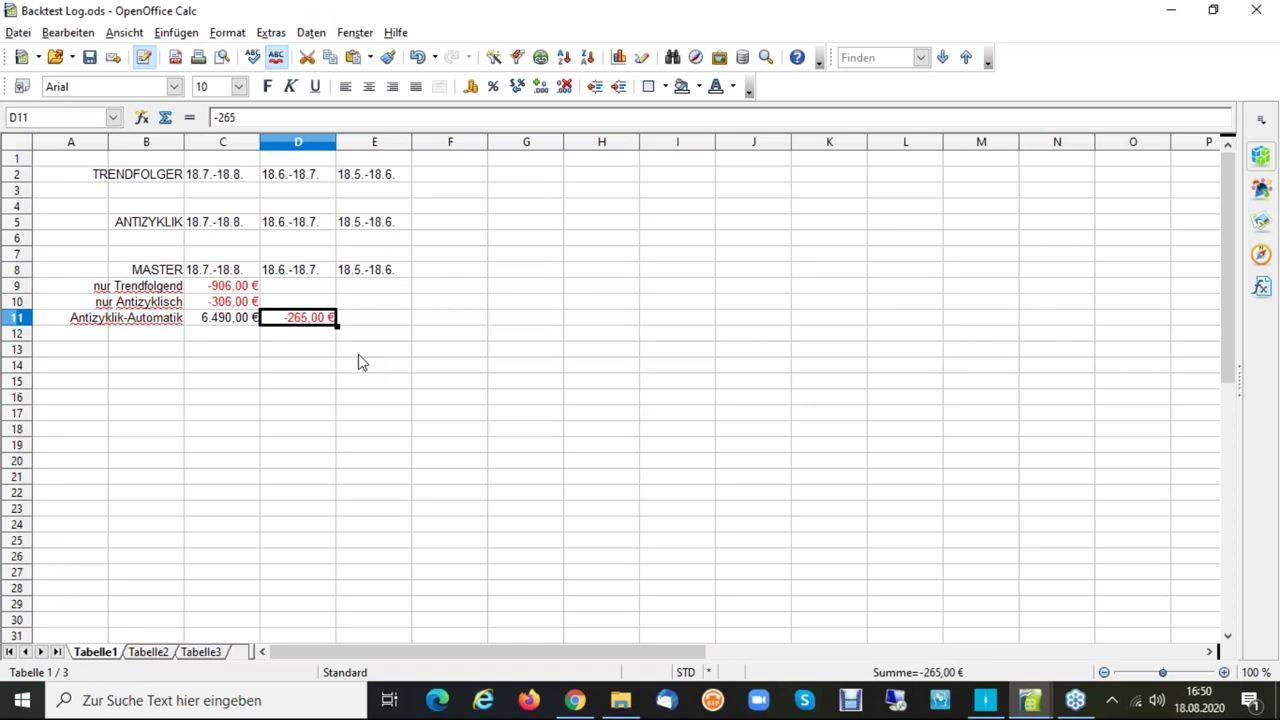
key(Left)
key(Right)
key(Right)
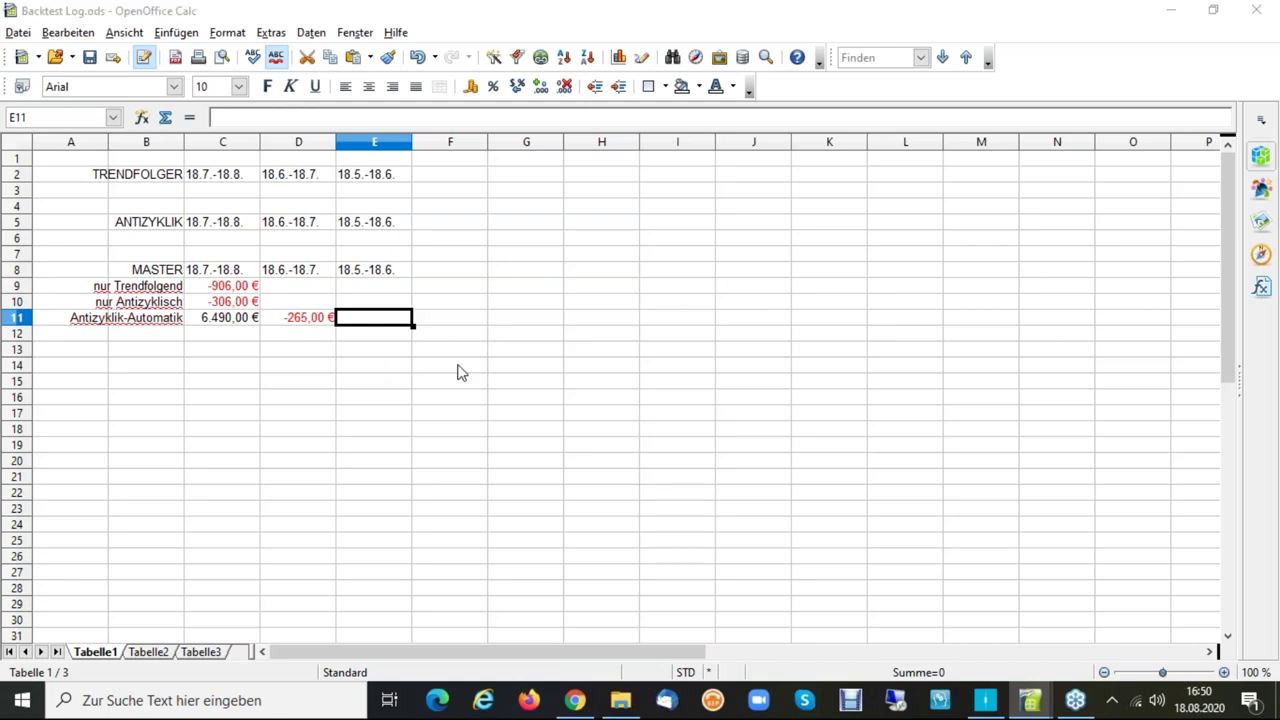
Switch back to MetaTrader and examine the balance diagram and report of the 2020.05.18 to 2020.06.18 test.
key(alt+Tab)
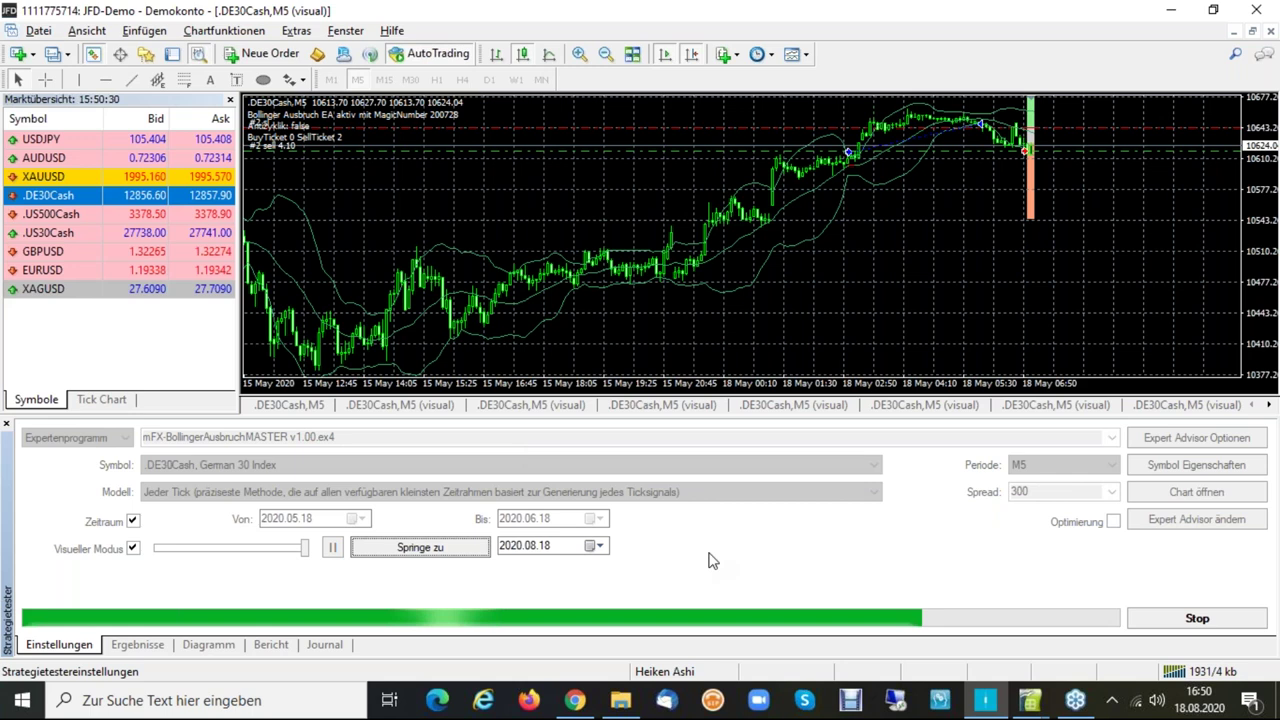
click(208, 644)
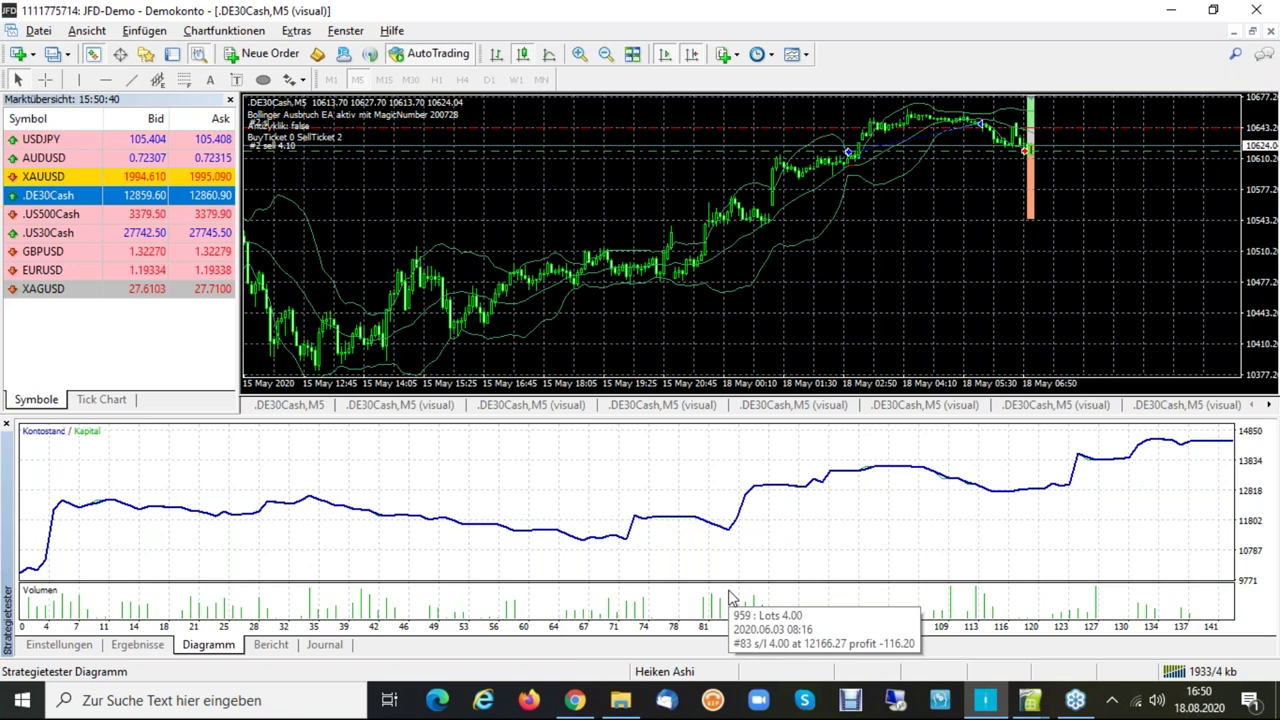
click(270, 645)
Enter 4494 in the Backtest Log's cell E11 as the Antizyklik-Automatik result for 18.5.-18.6.
key(alt+Tab)
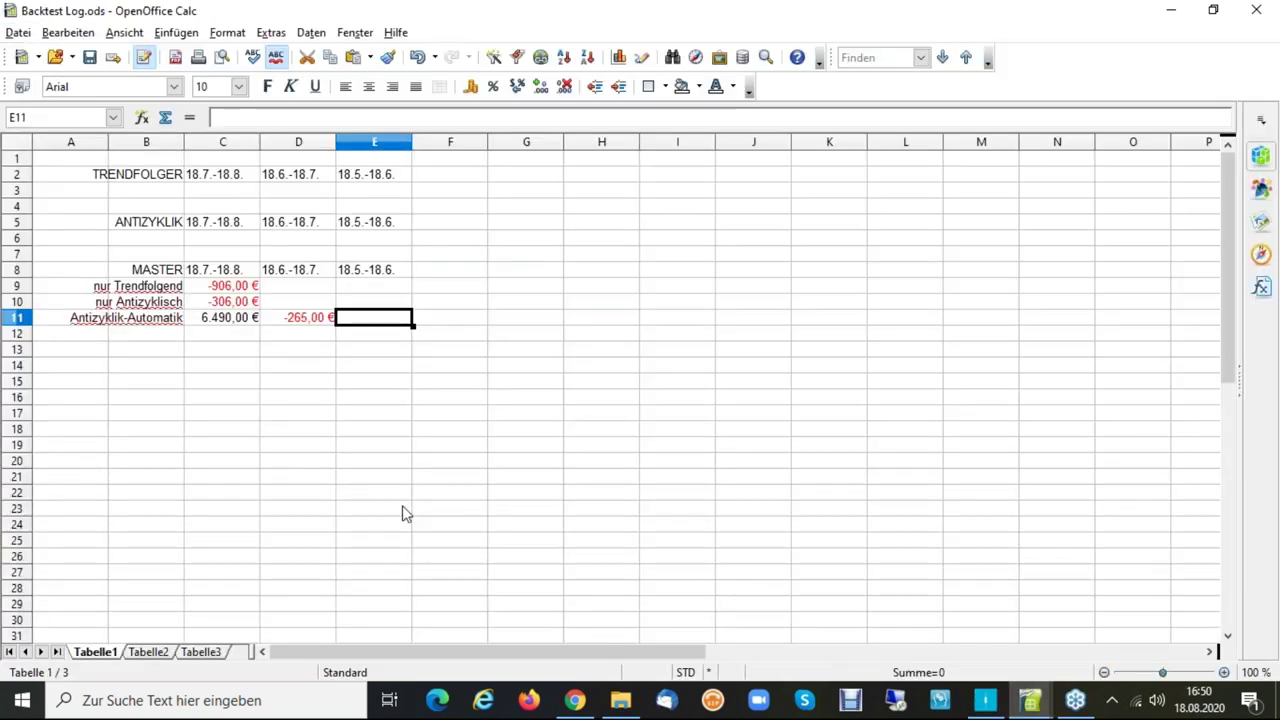
key(alt+Tab)
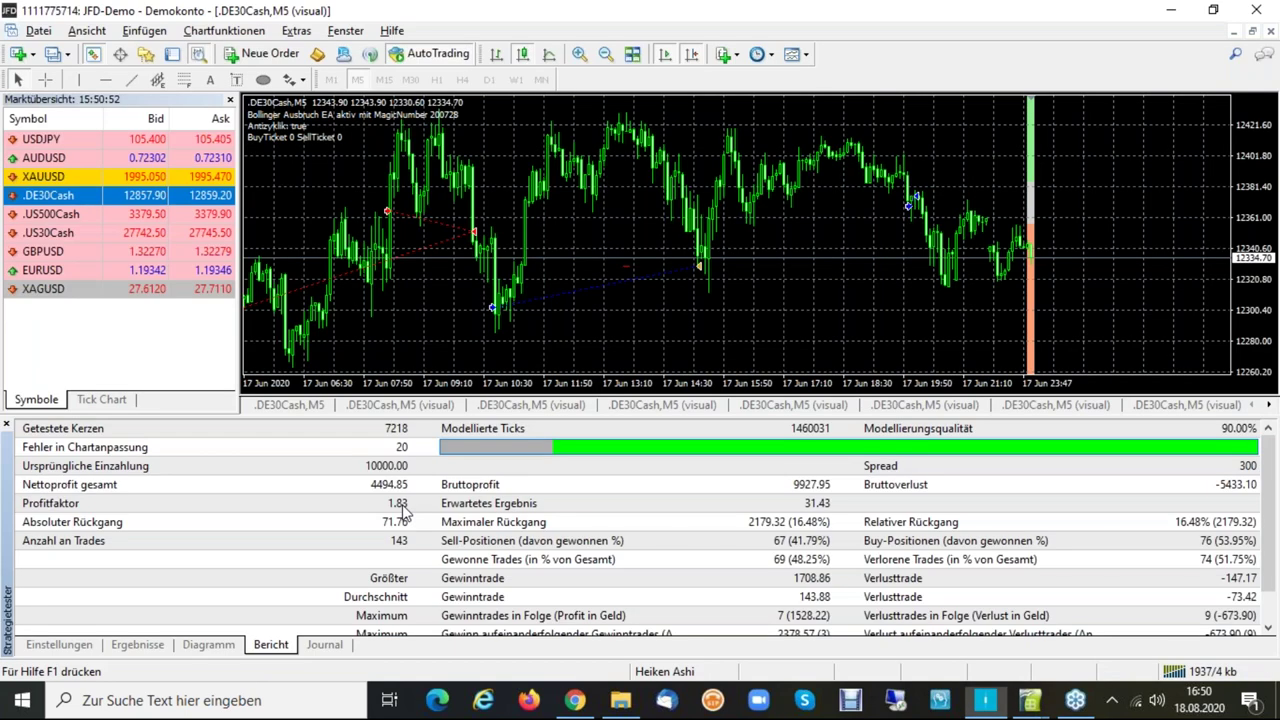
key(alt+Tab)
key(Left)
key(Left)
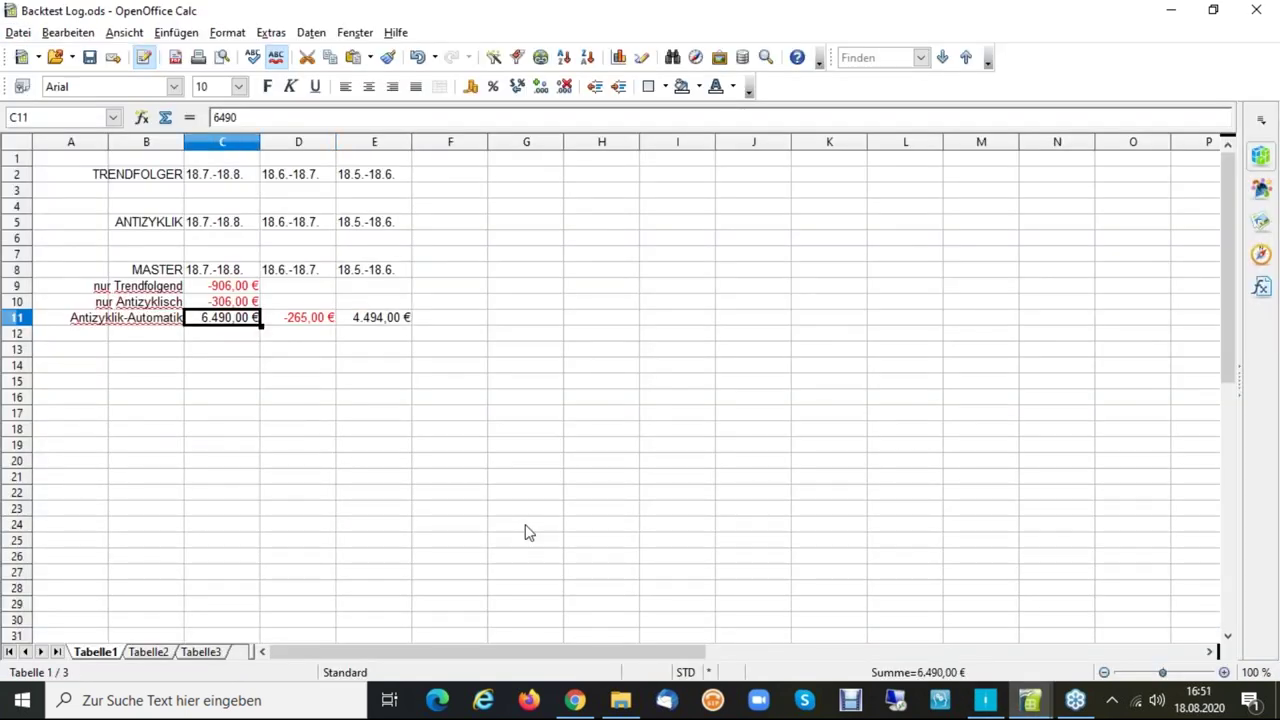
key(Right)
key(Right)
key(Up)
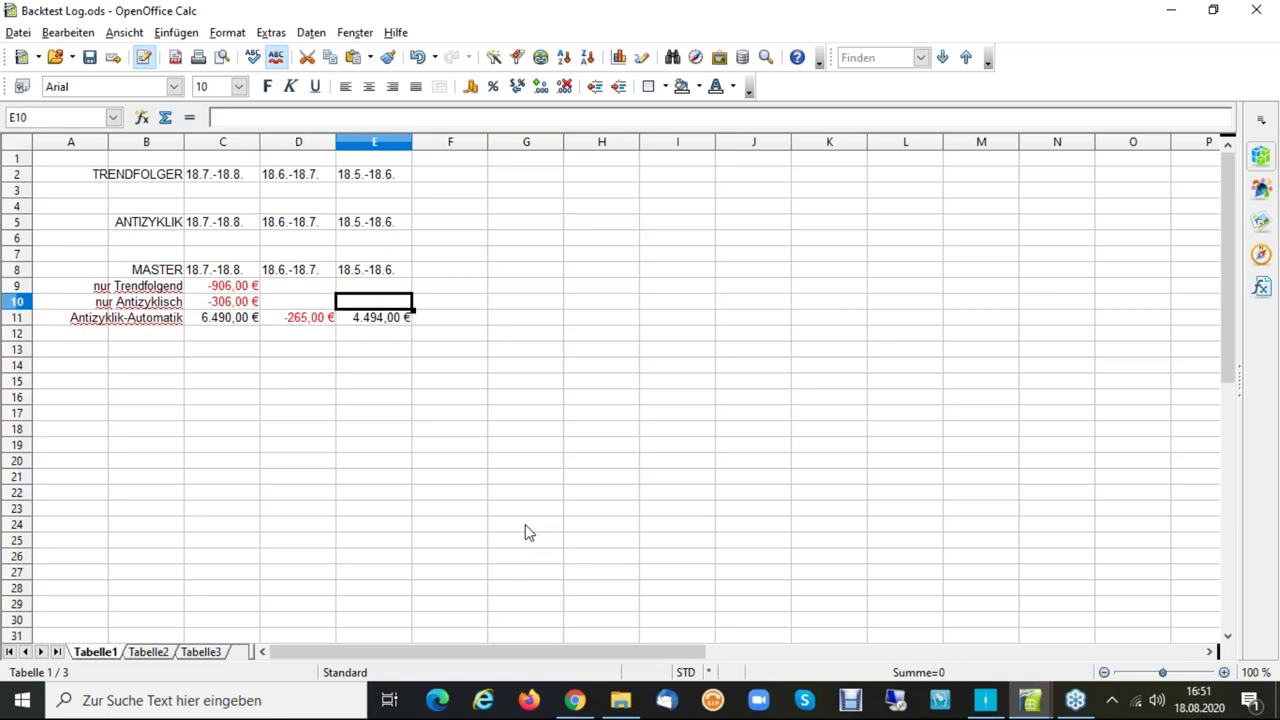
key(Up)
key(Down)
key(Down)
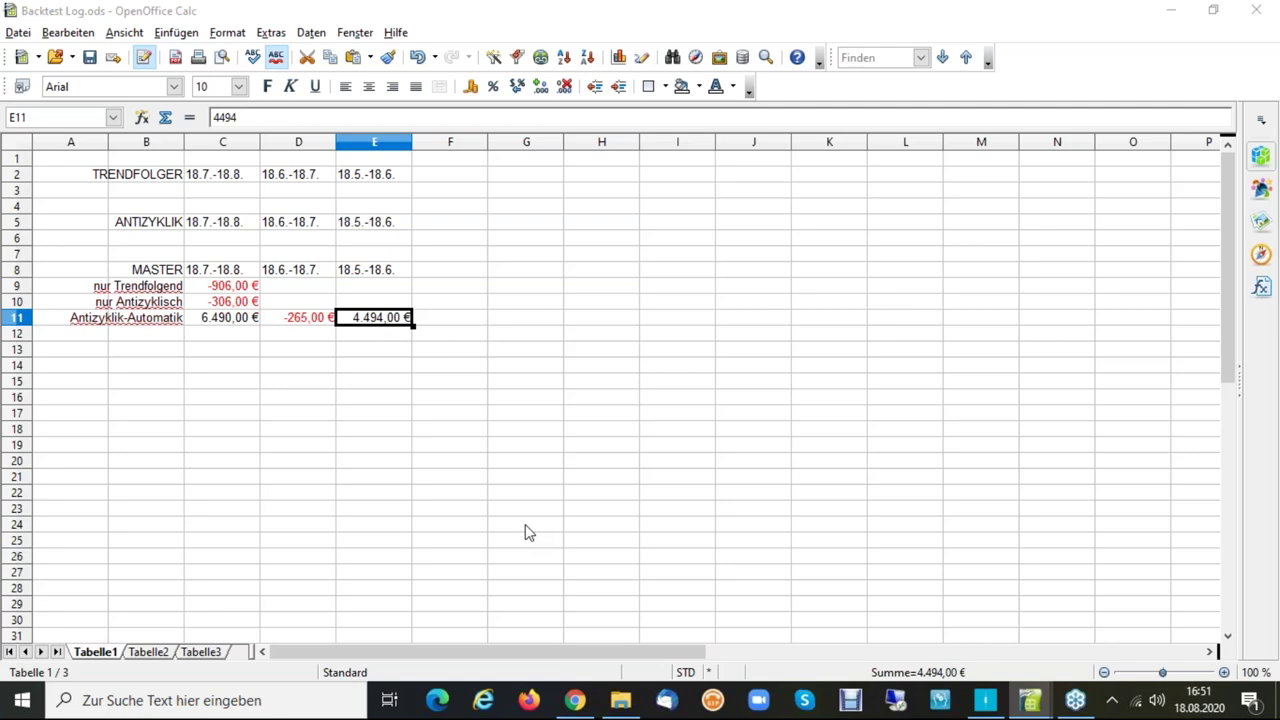
Switch back to MetaTrader, run the visual test for 2020.04.18 to 2020.05.18 and show its balance diagram.
key(alt+Tab)
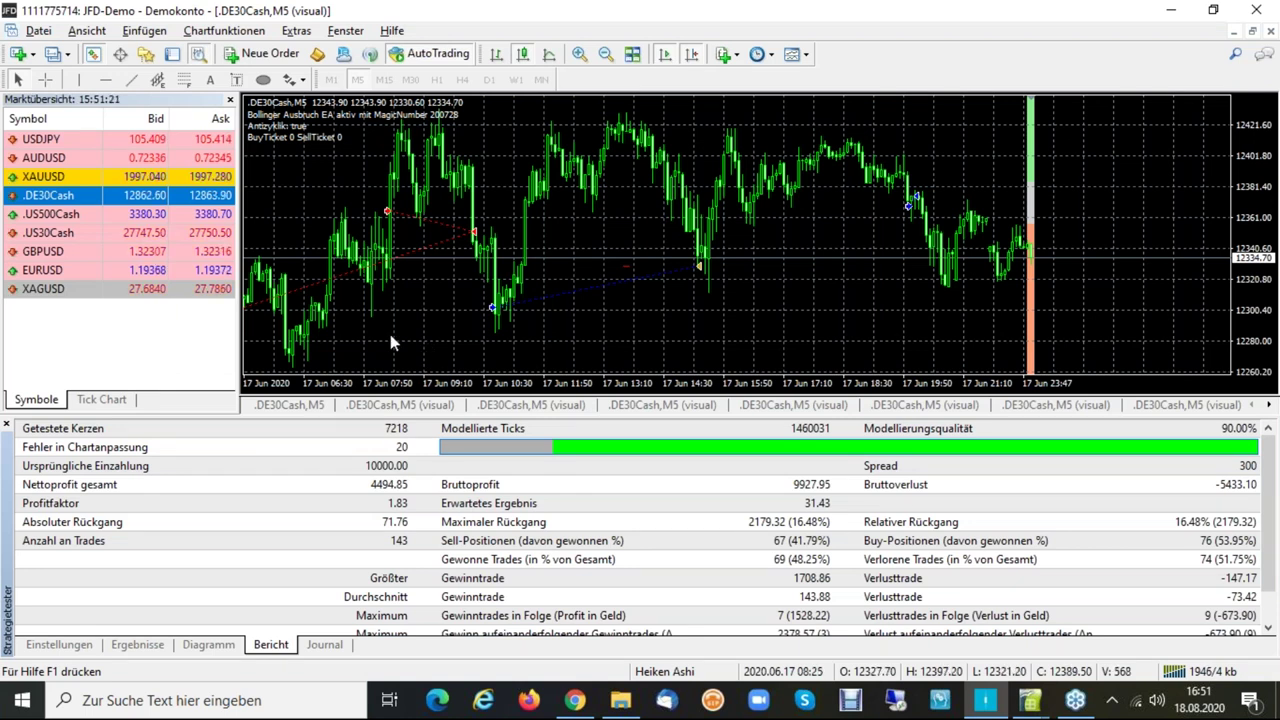
click(290, 405)
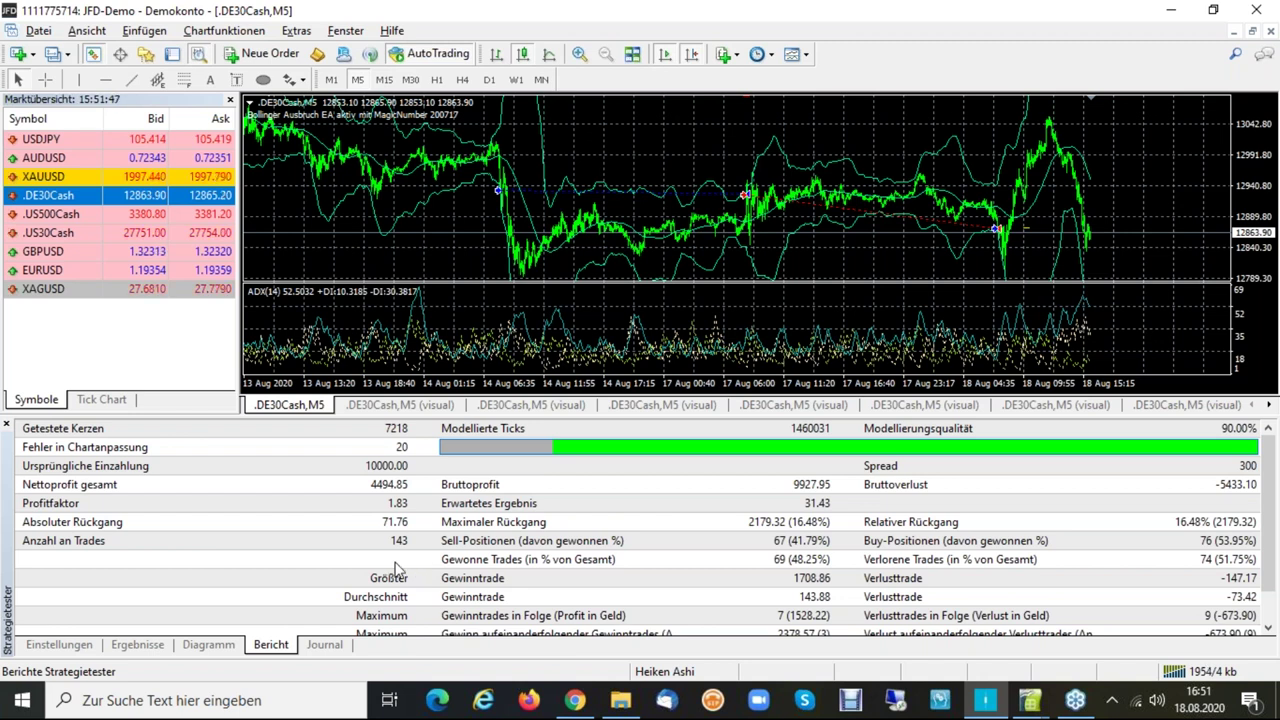
click(60, 645)
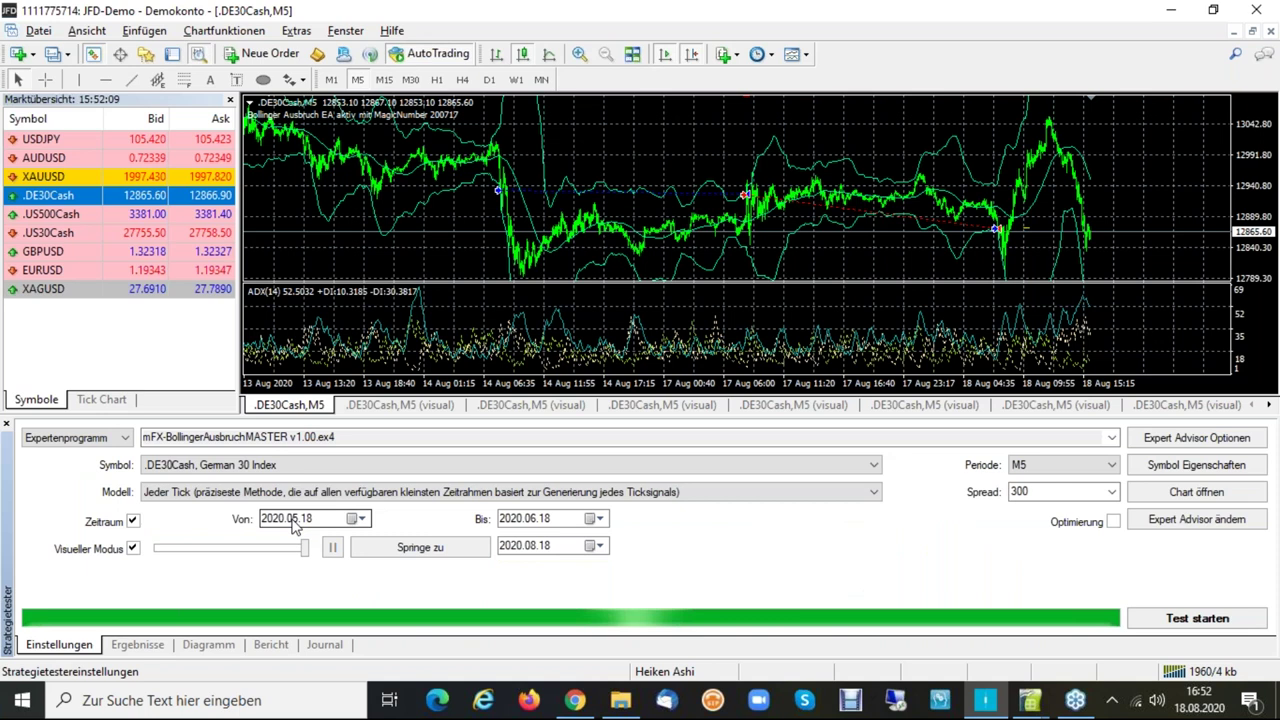
click(294, 520)
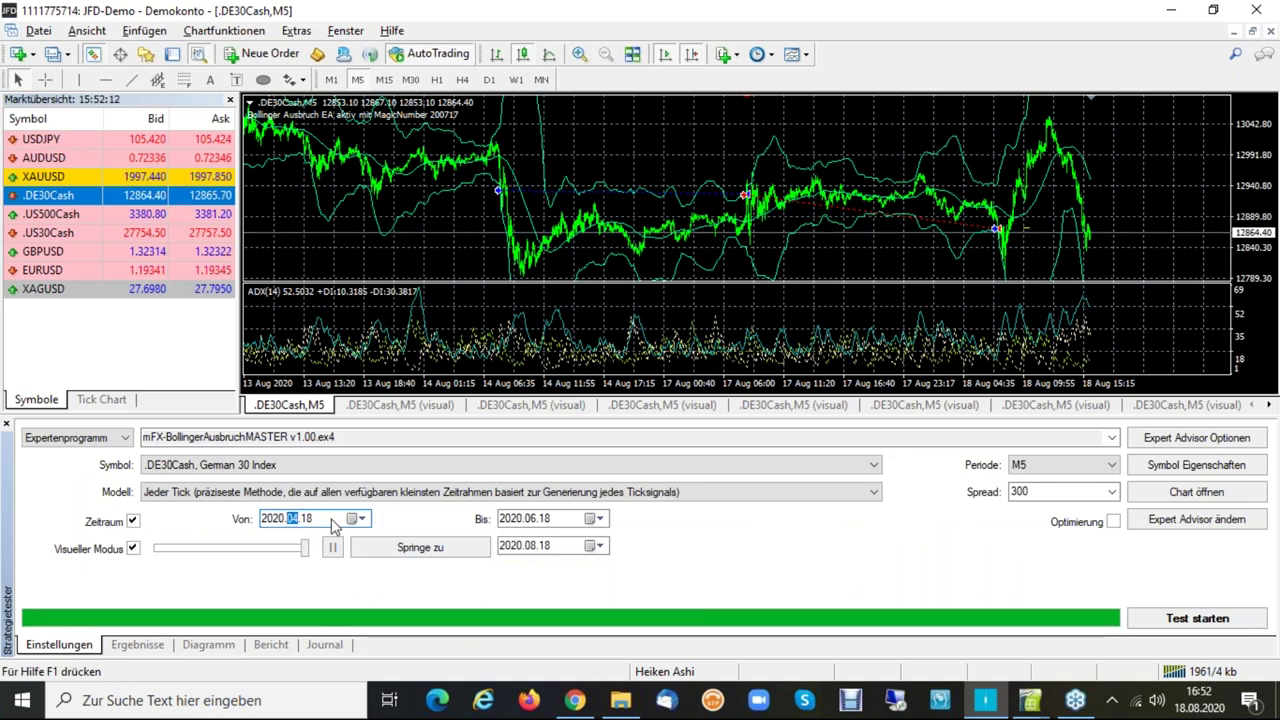
click(1210, 622)
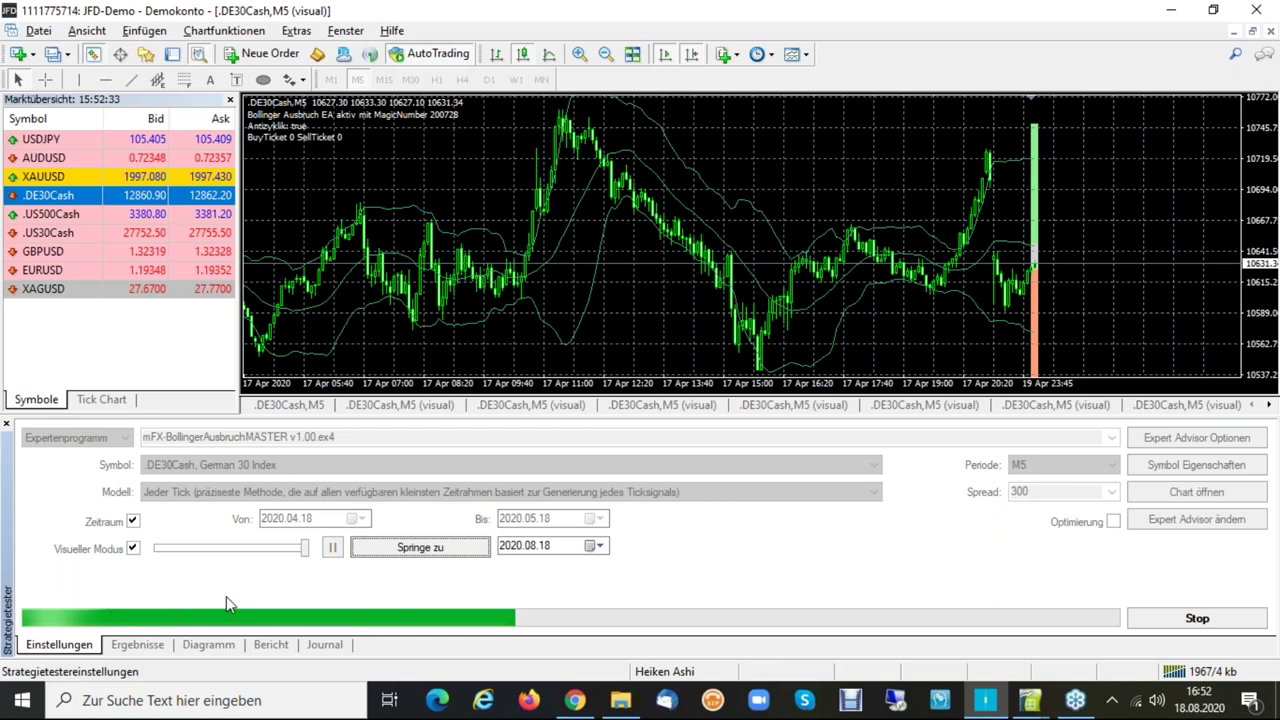
click(208, 646)
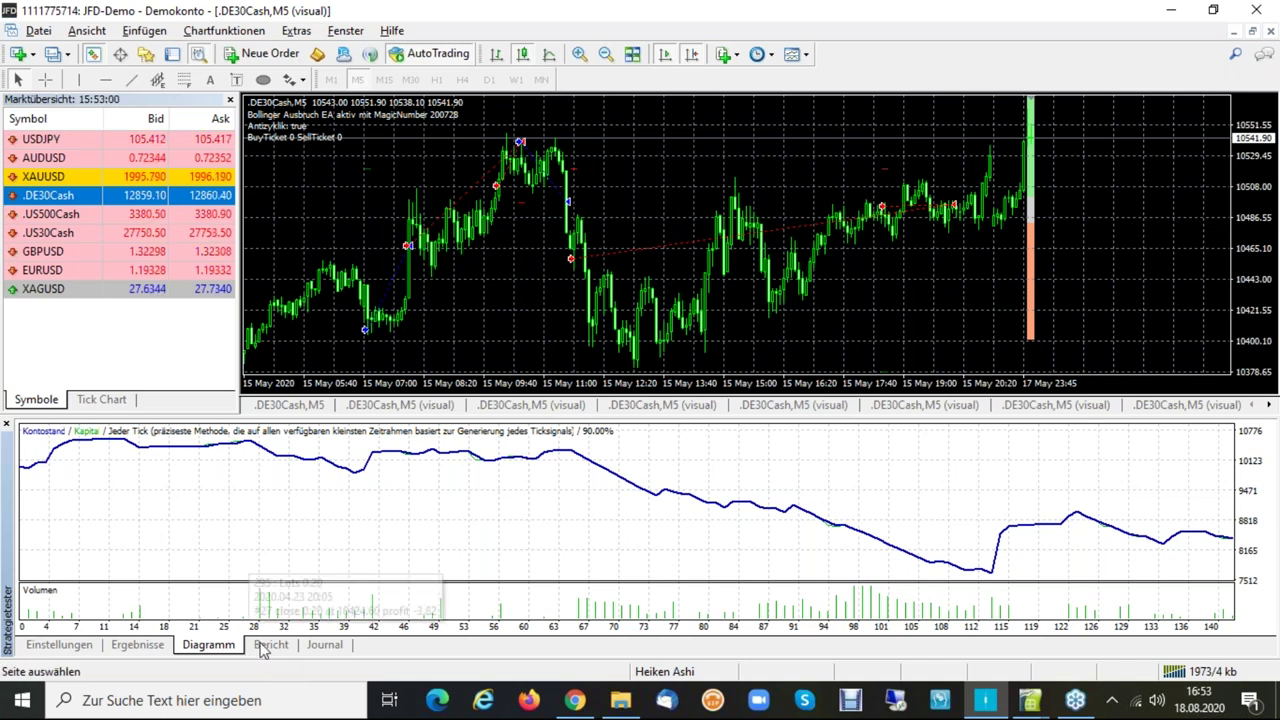
Switch to the Backtest Log and enter the period 18.4-18.6. in cell F8 of the MASTER row.
key(alt+Tab)
text(18.4-18.6)
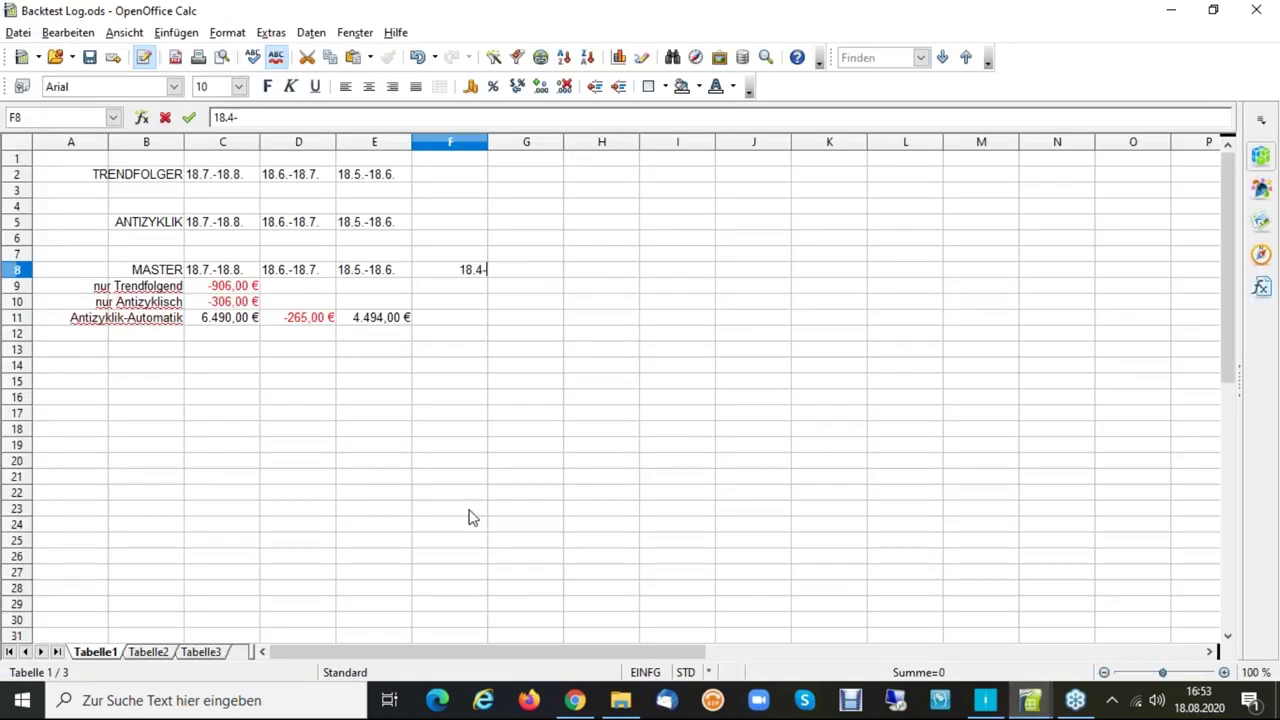
key(Return)
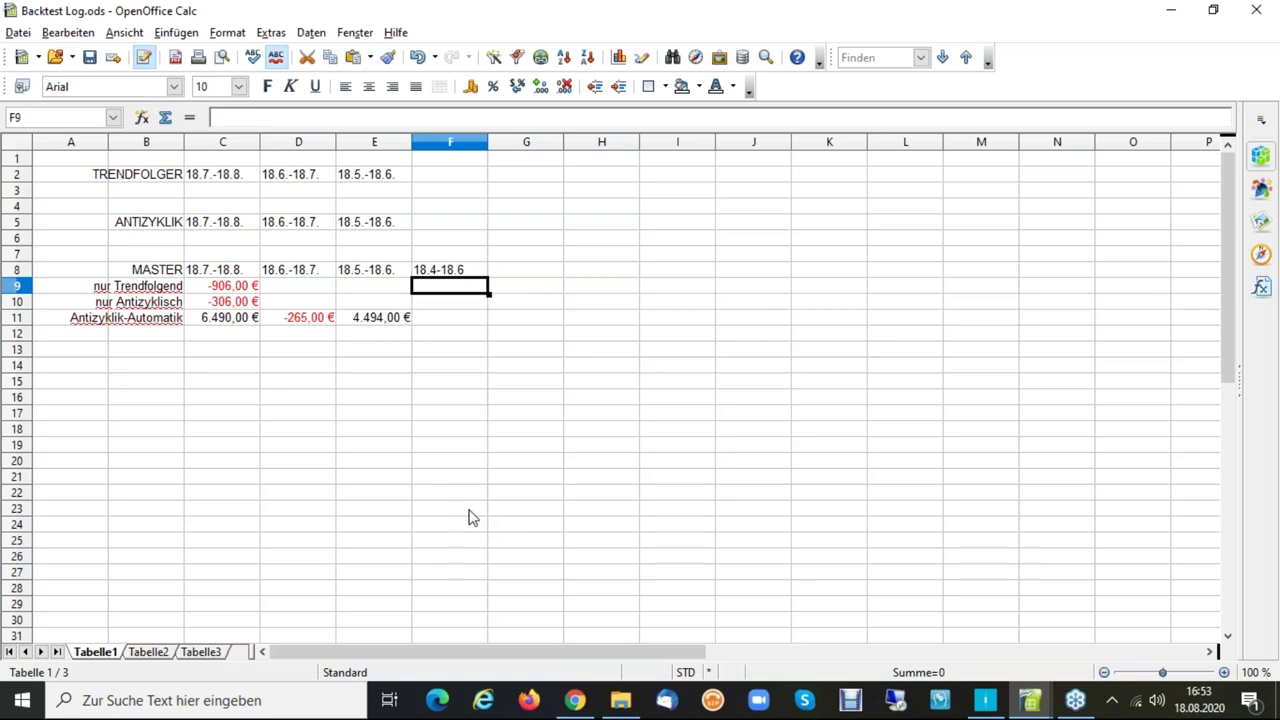
key(Up)
key(F2)
text(.)
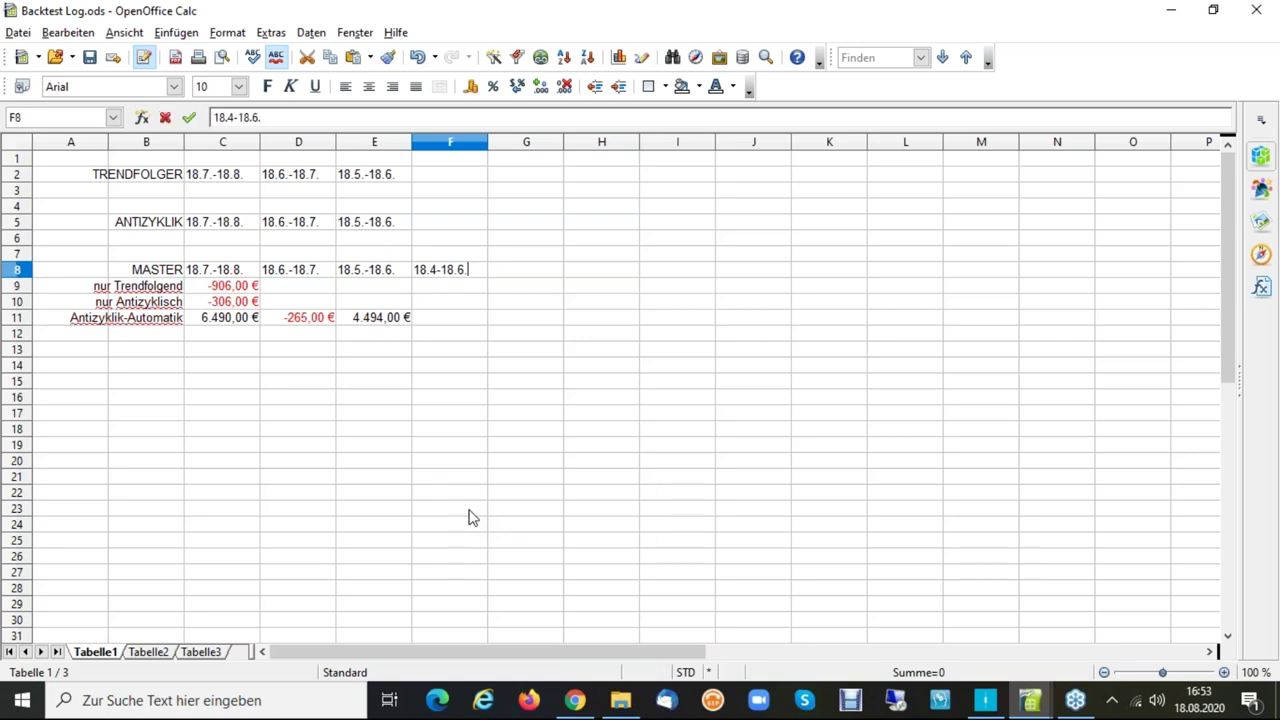
key(Return)
Look up the net profit in the MetaTrader test report and enter -1583 in the Backtest Log's cell F11.
key(Down)
key(Down)
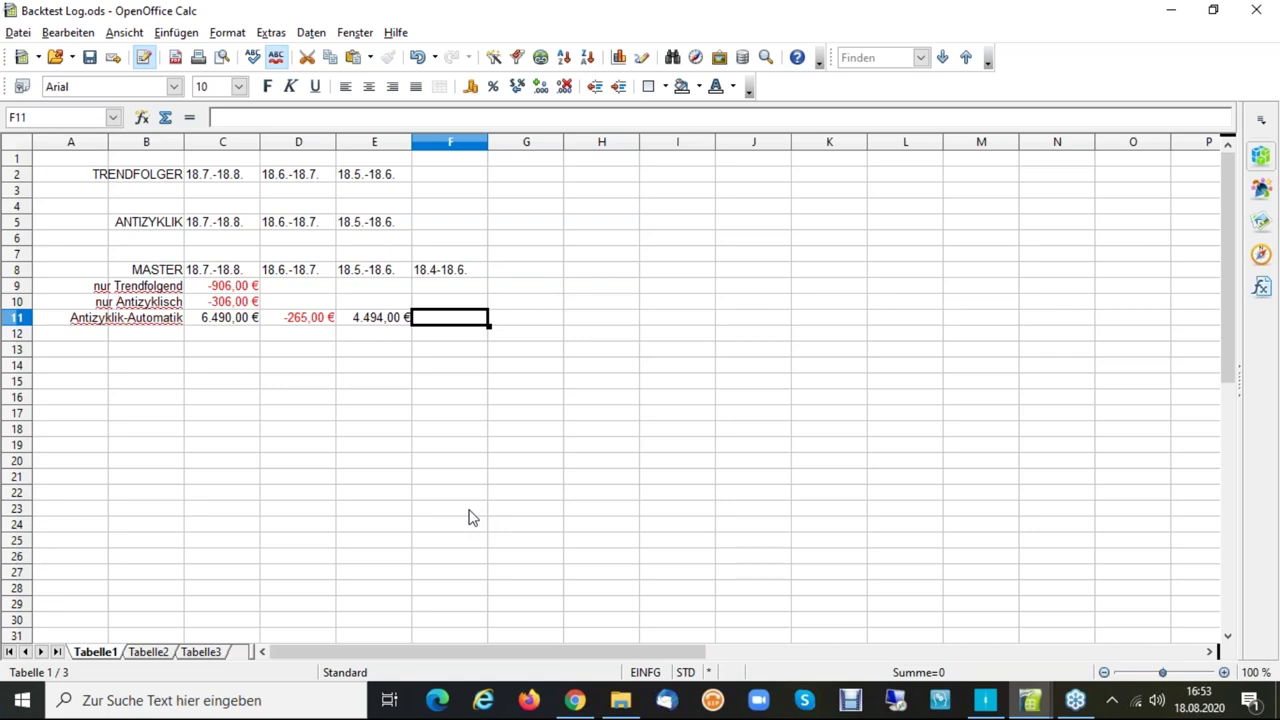
key(alt+Tab)
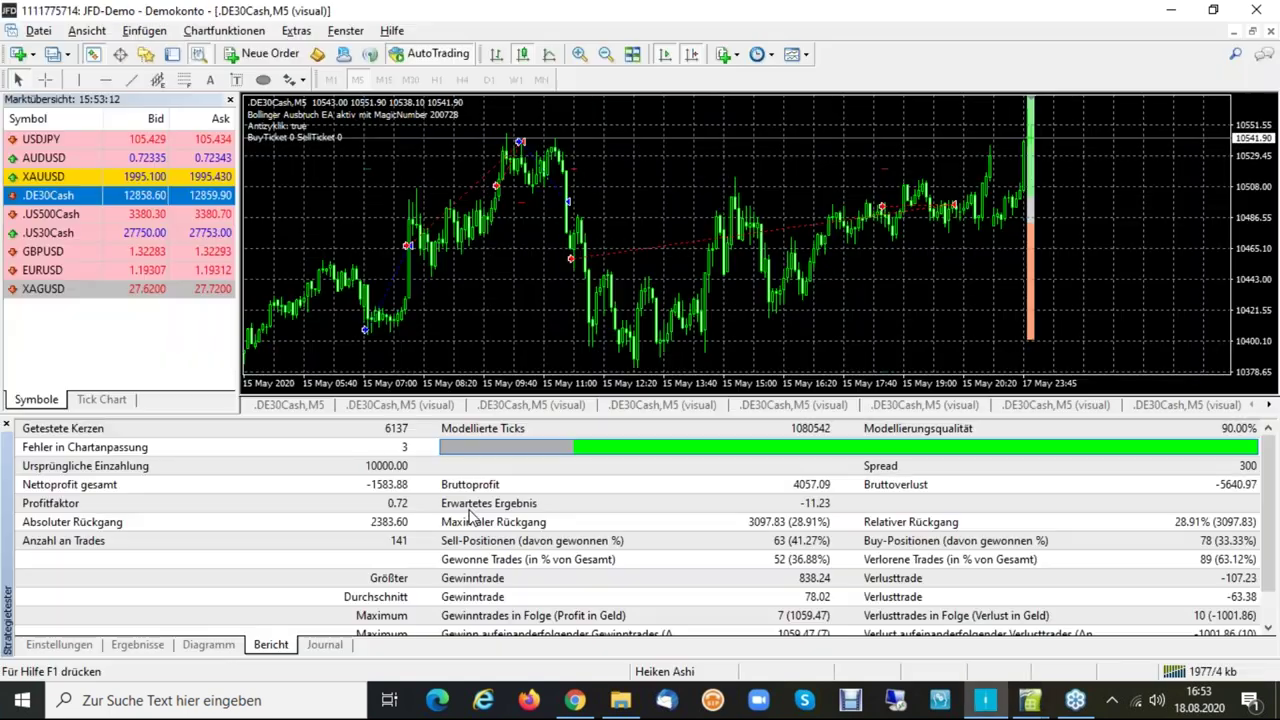
key(alt+Tab)
text(-1583)
key(Left)
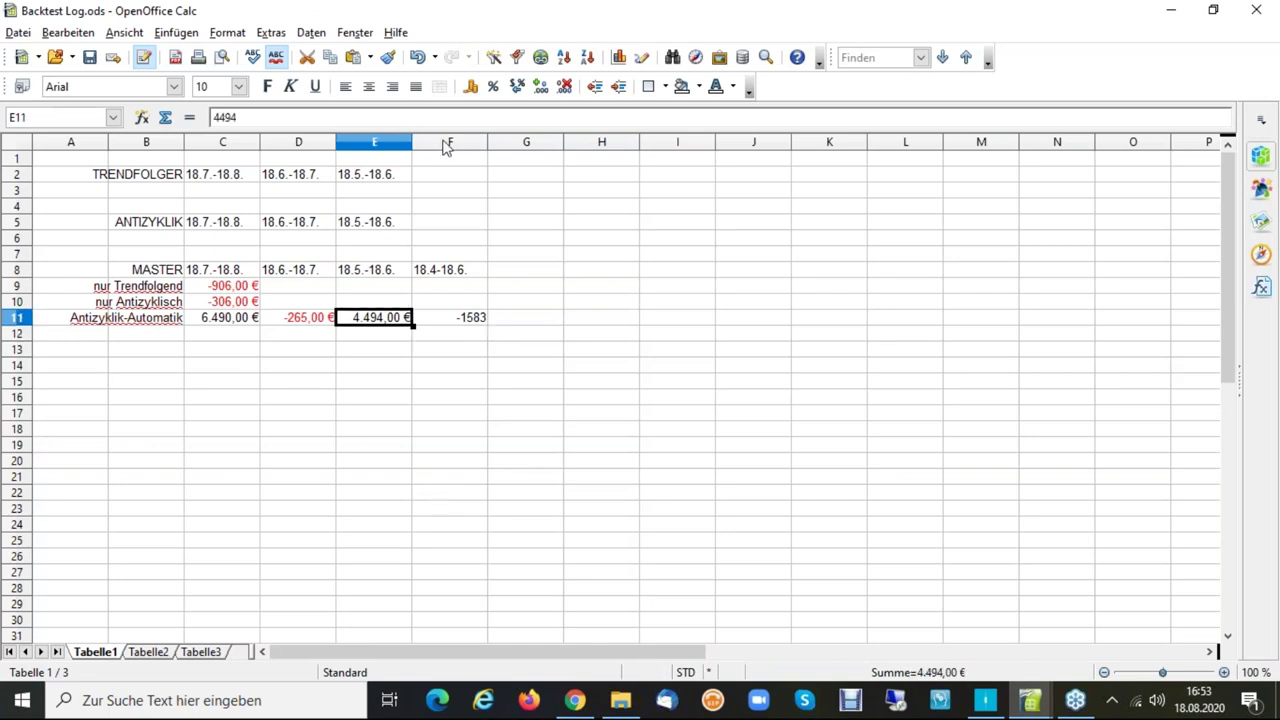
Format column F as currency.
click(447, 146)
key(ctrl+shift+4)
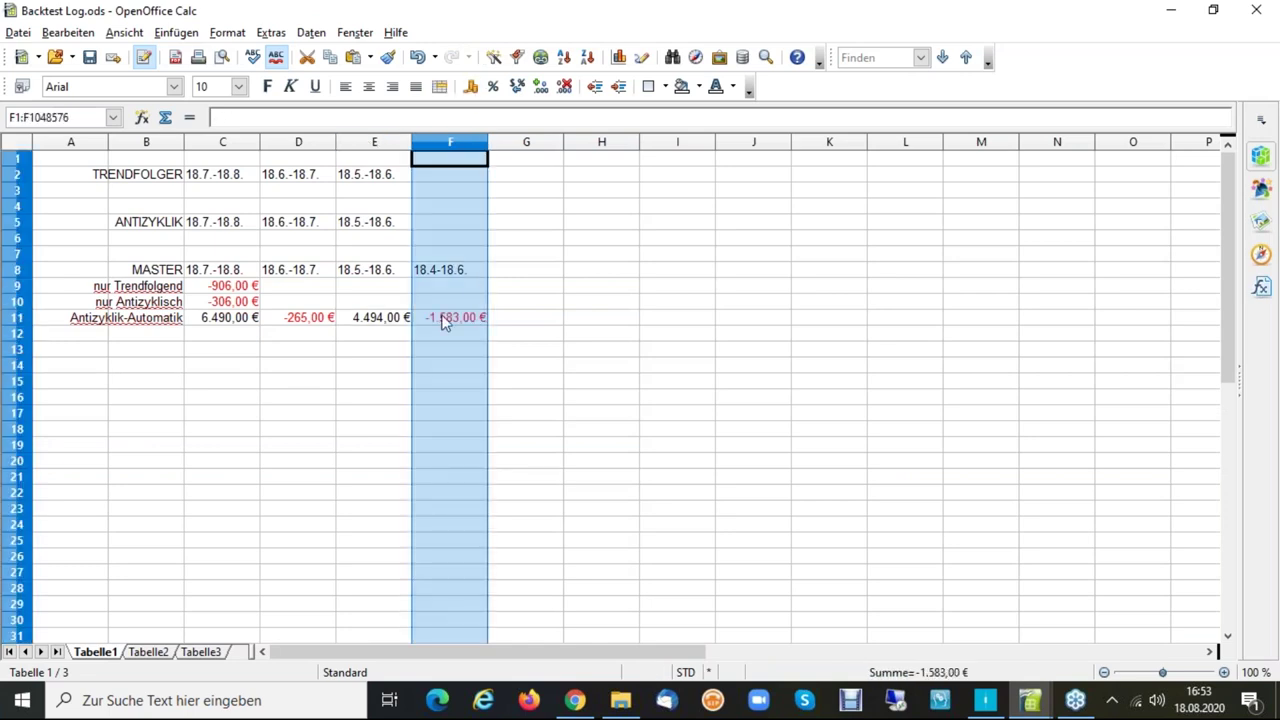
click(445, 318)
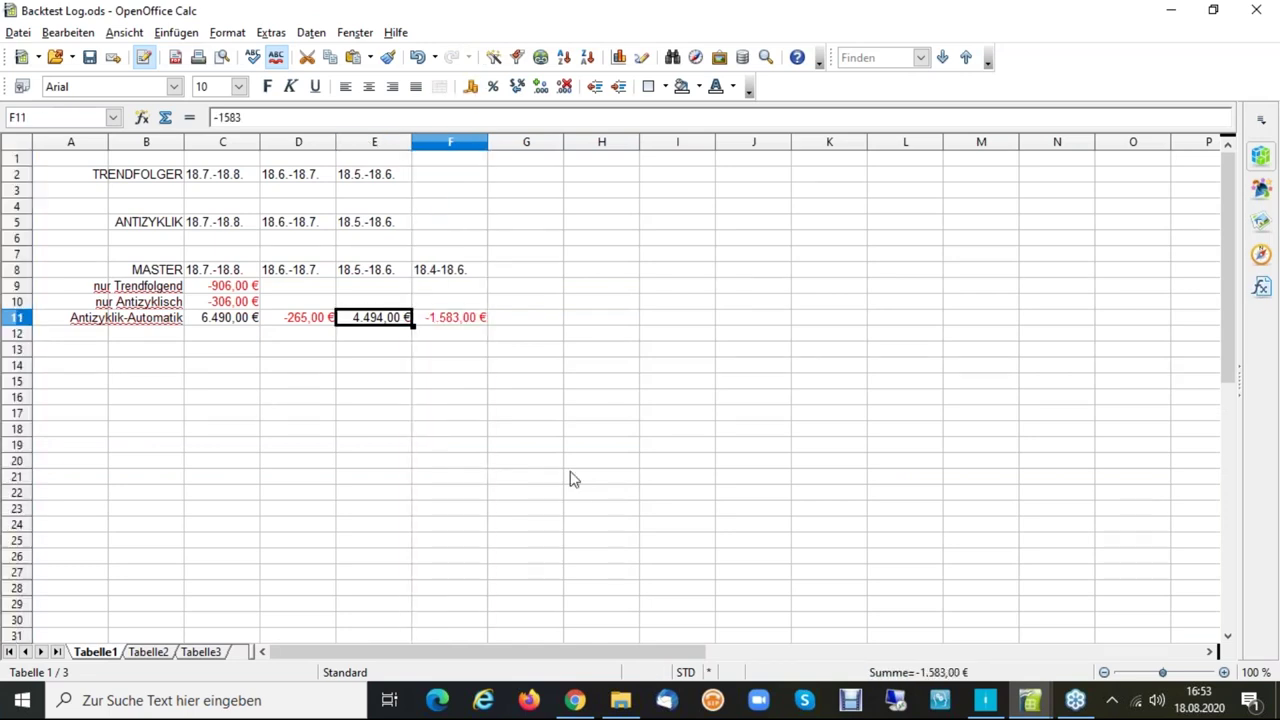
Go through the Antizyklik-Automatik results in row 11 and read the sum of C11:F11.
key(Left)
key(Left)
key(Left)
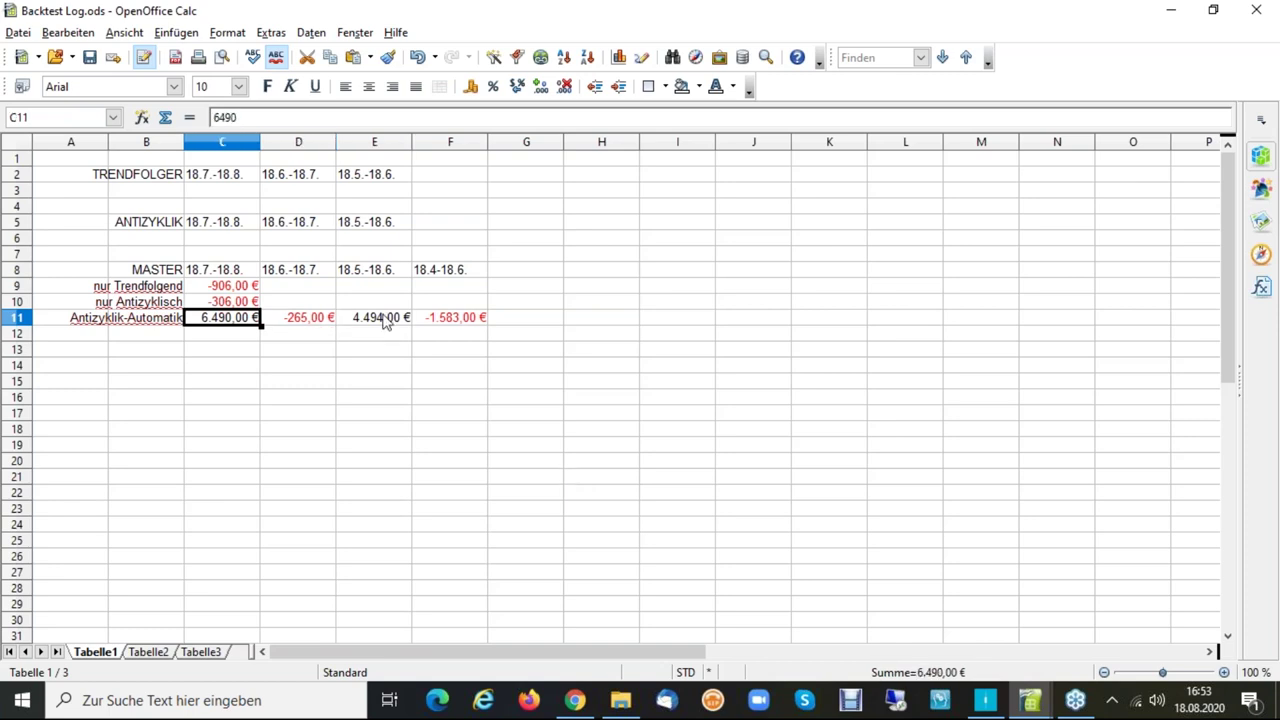
ctrl+click(385, 320)
click(460, 324)
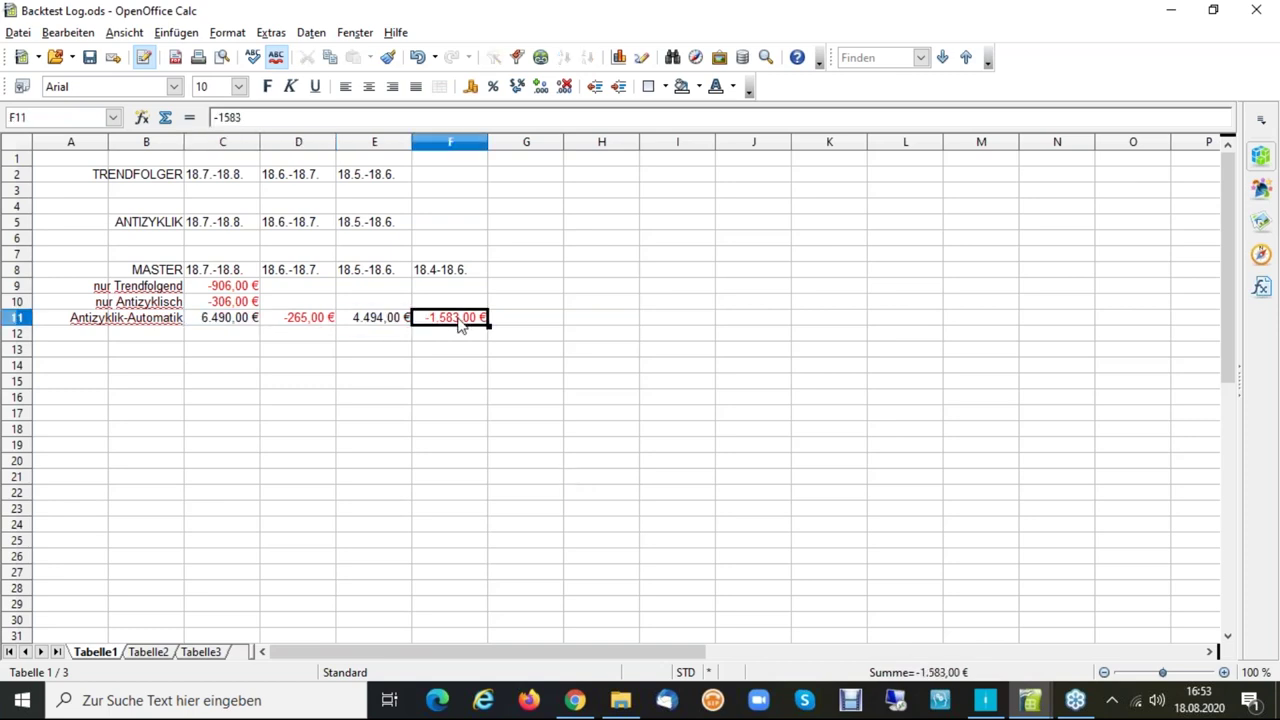
key(shift+Left)
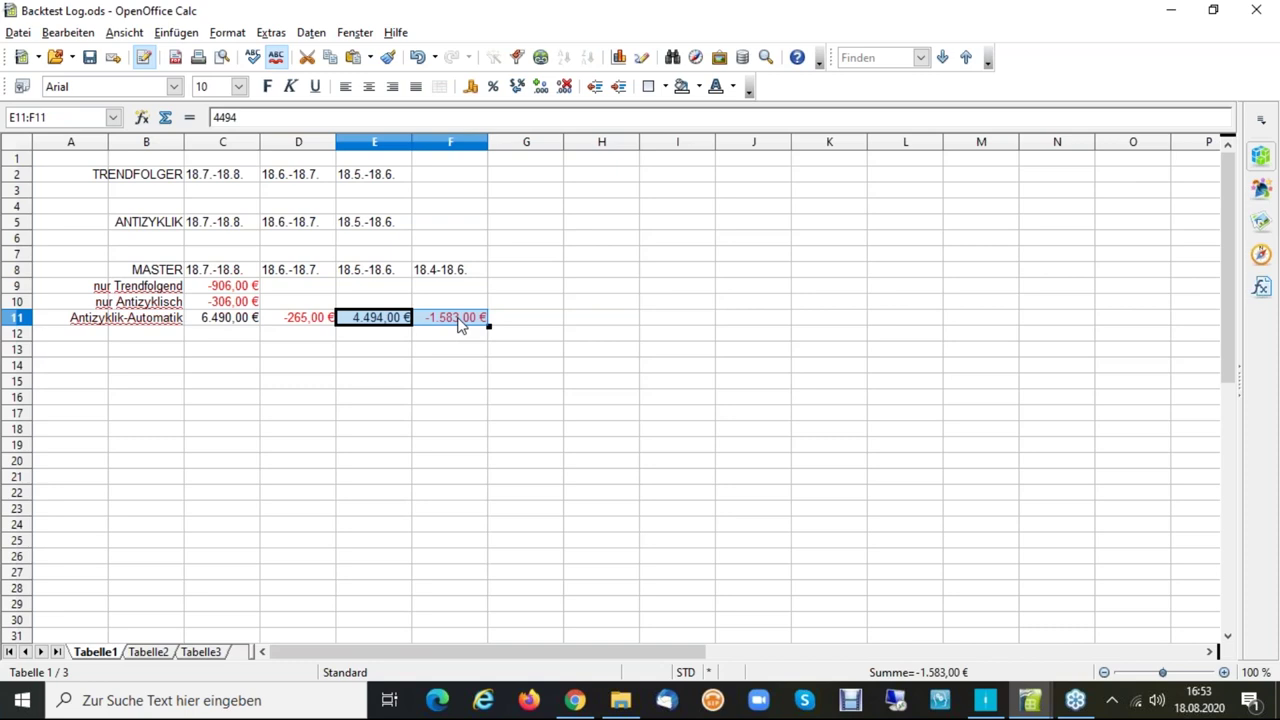
key(shift+Left)
key(shift+Left)
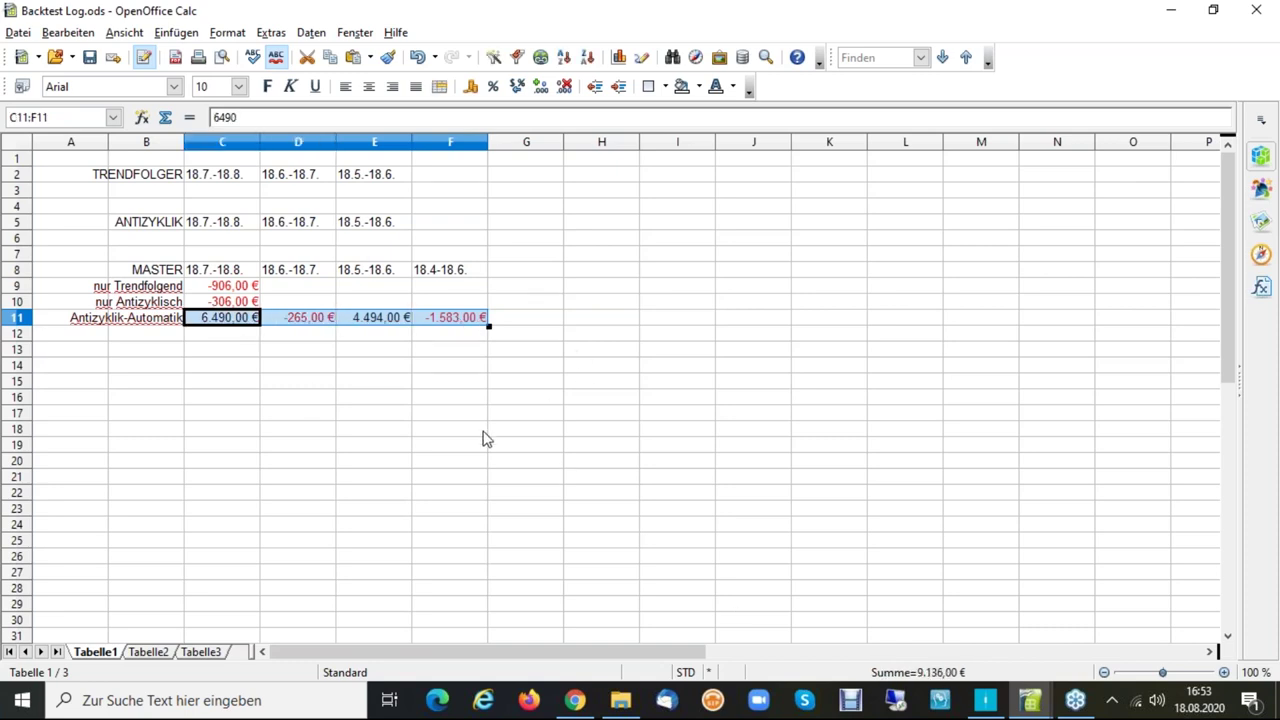
key(Right)
key(Right)
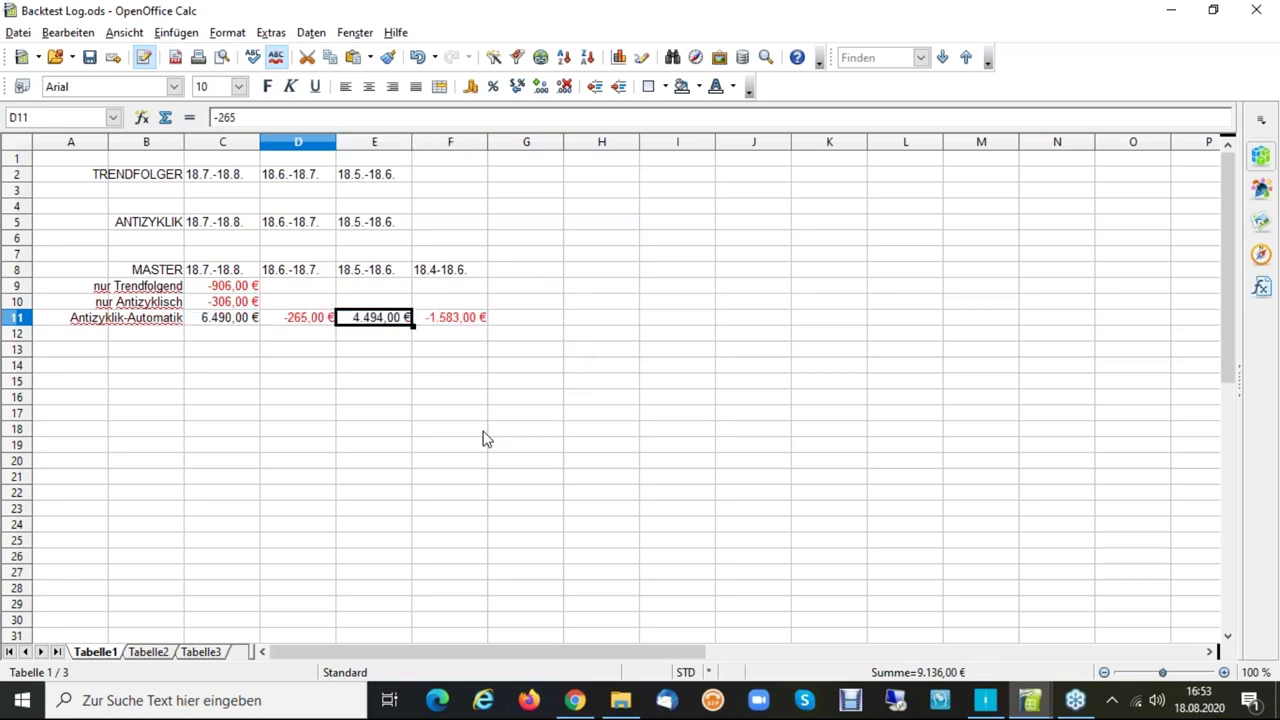
key(Right)
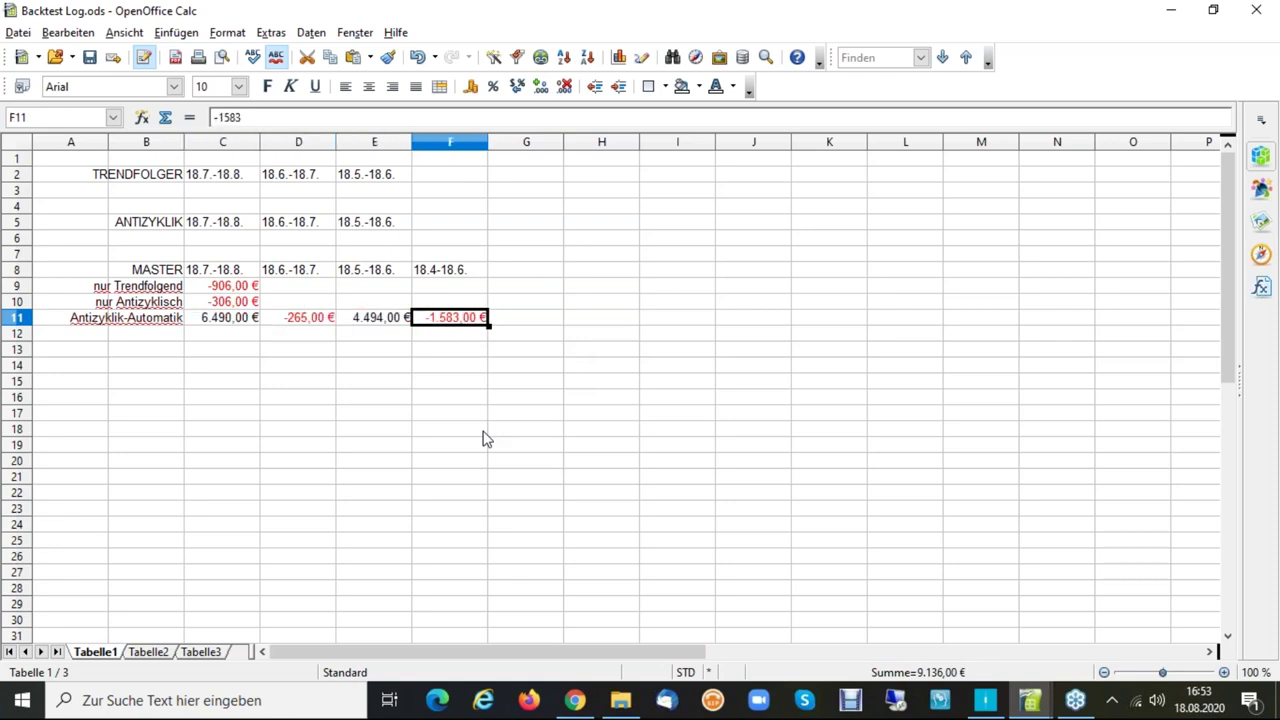
key(Left)
key(Right)
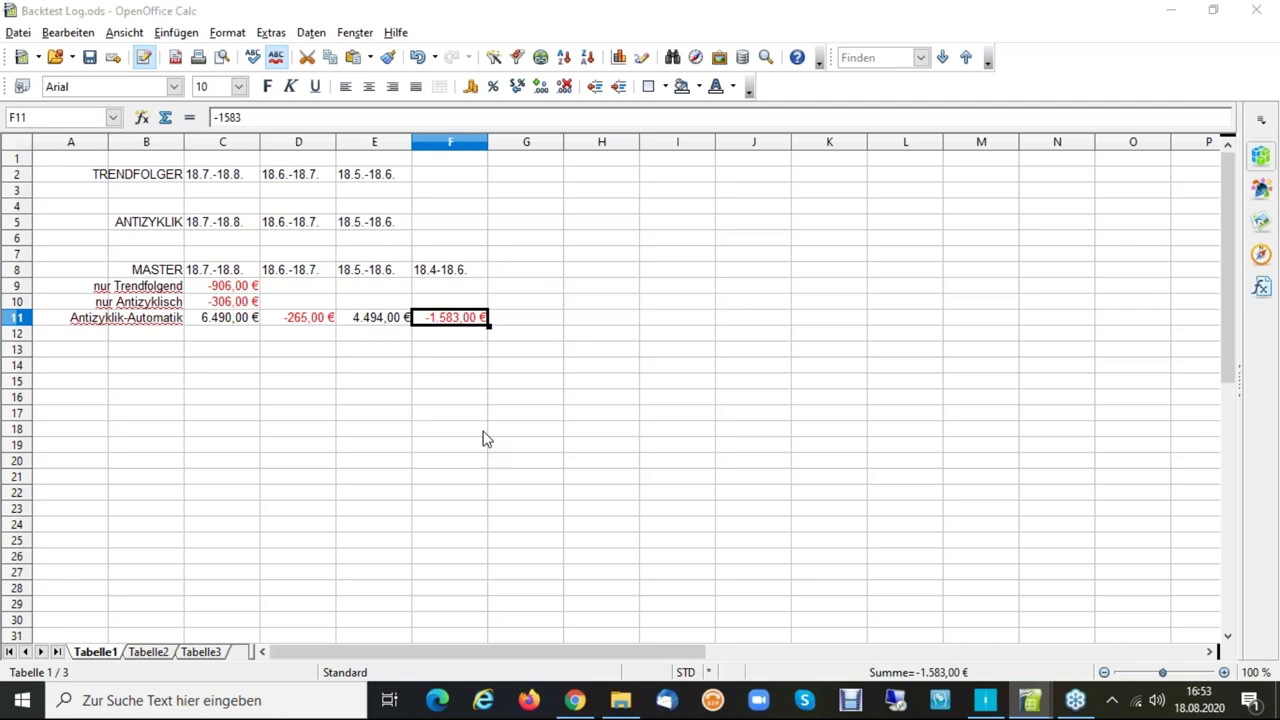
Check the strategy tester settings in MetaTrader and switch back to the Backtest Log to total C11:F11 again.
key(alt+Tab)
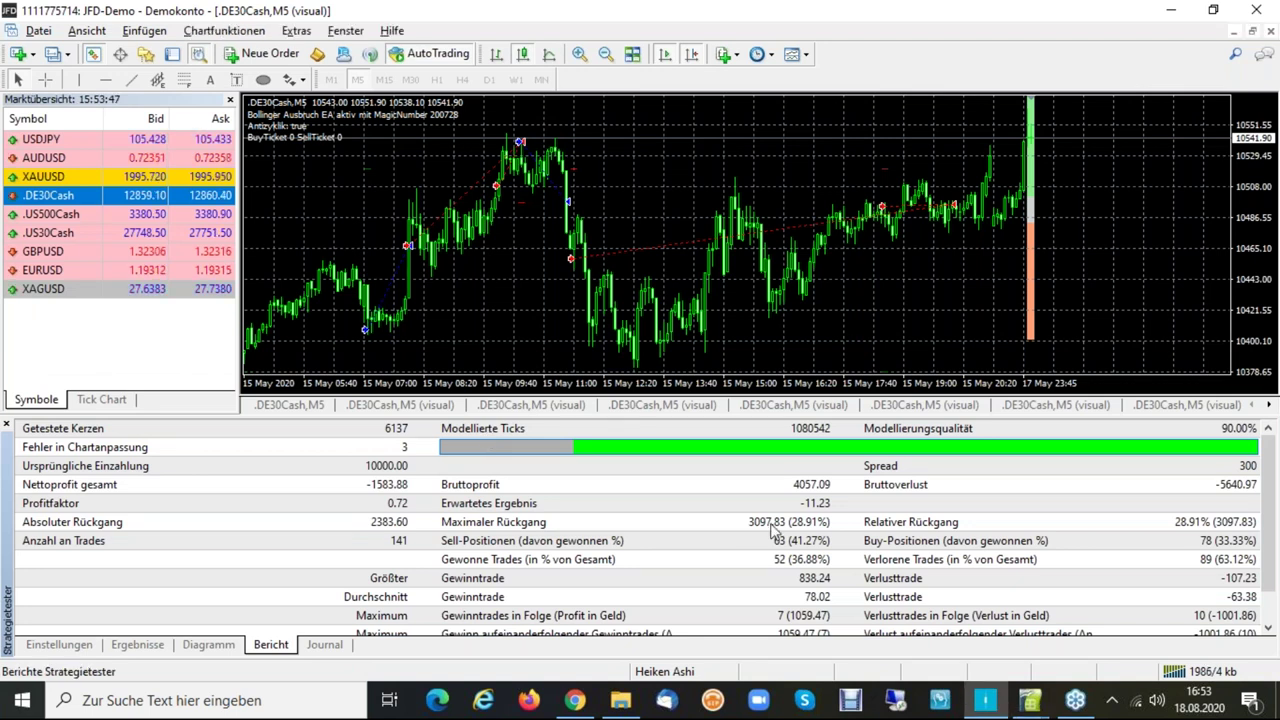
click(79, 649)
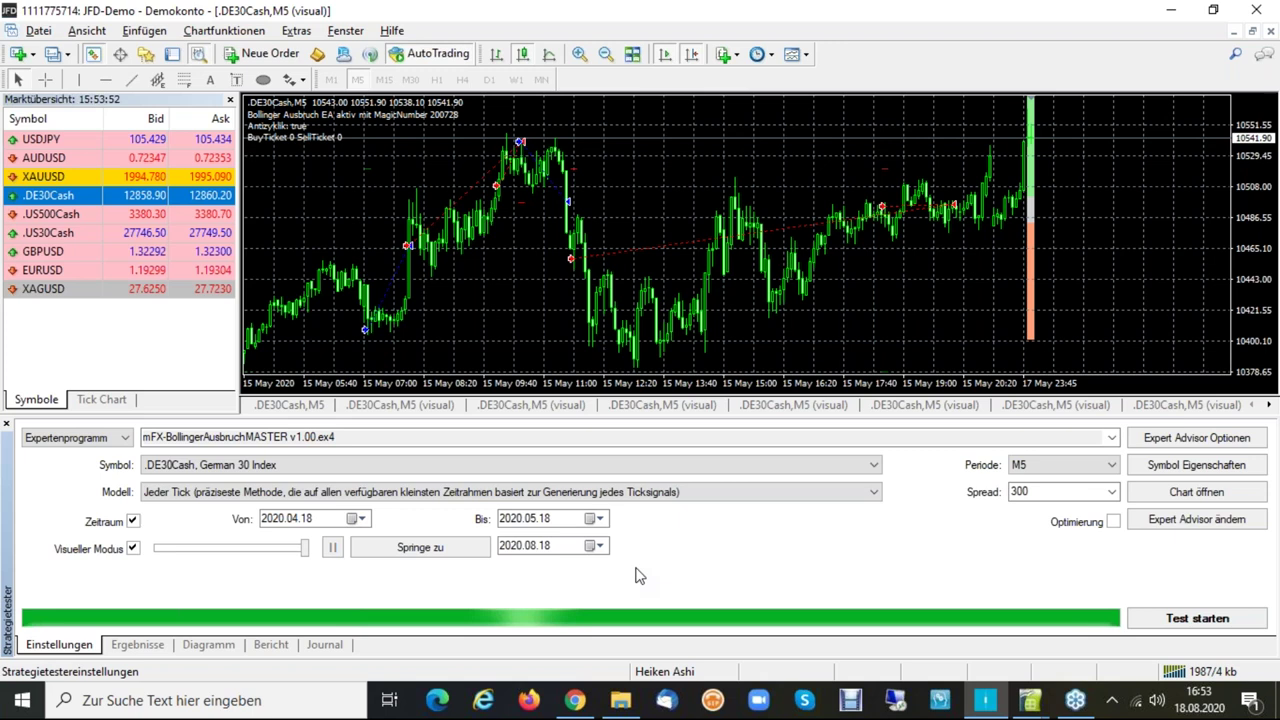
key(alt+Tab)
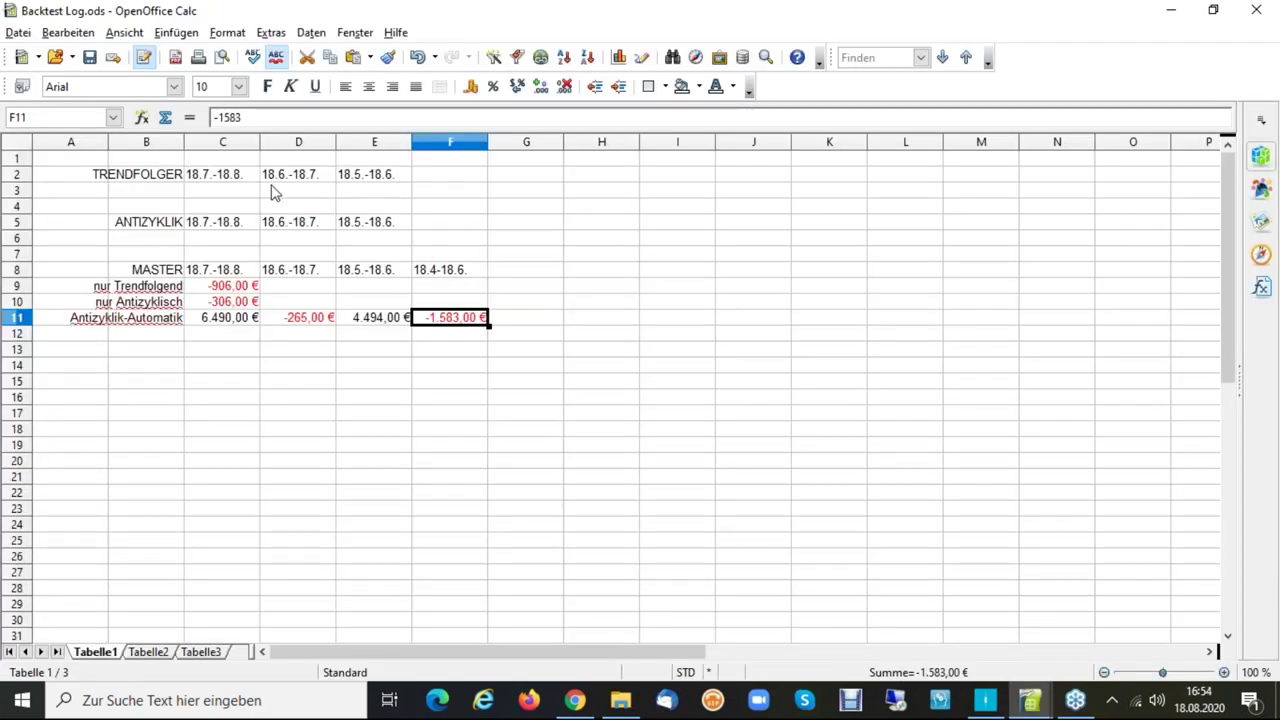
click(218, 326)
key(shift+Right)
key(shift+Right)
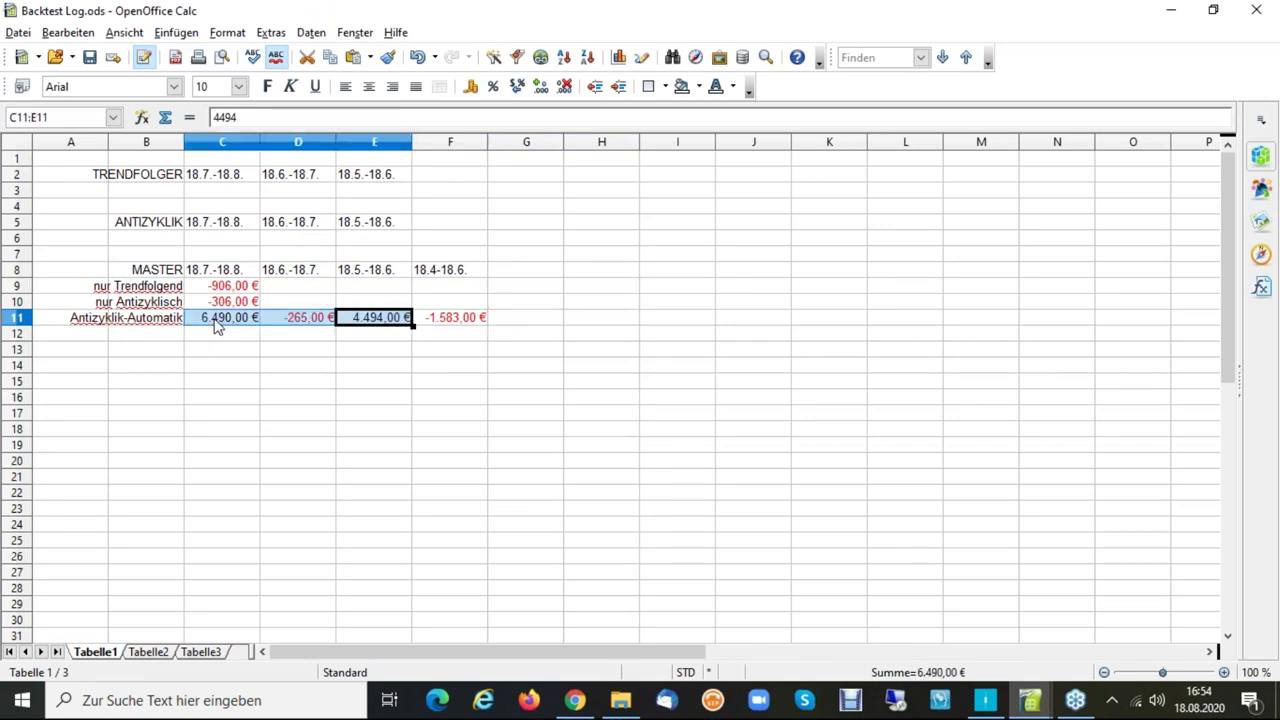
key(shift+Right)
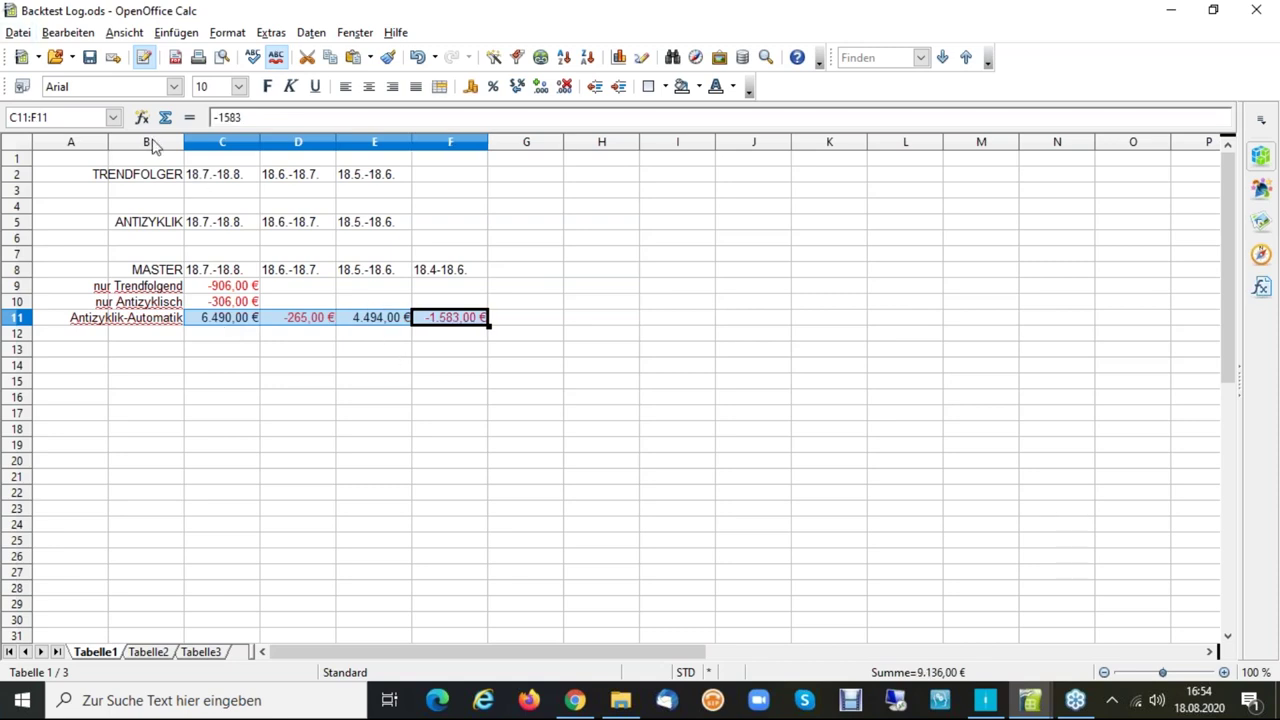
click(148, 176)
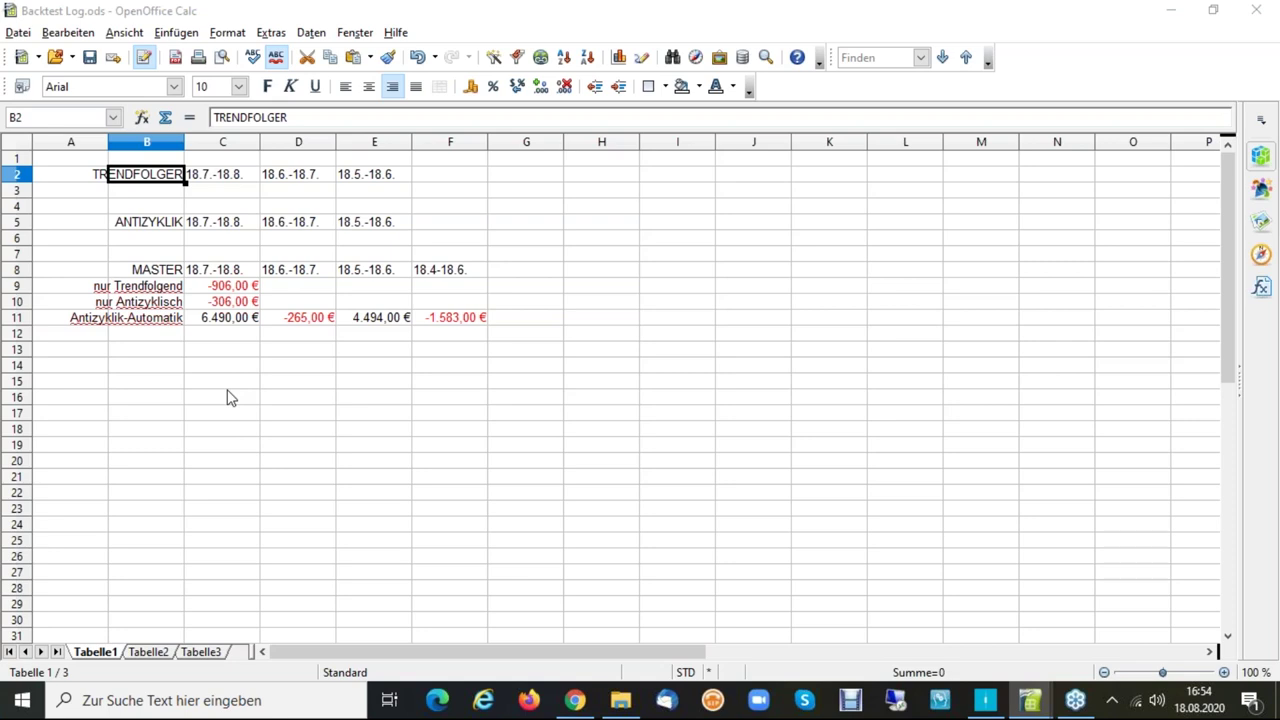
Switch to MetaTrader and review the expert advisor's inputs for trading times, Antizyklik, stop loss, take profit, trailing stop and trend filter.
key(alt+Tab)
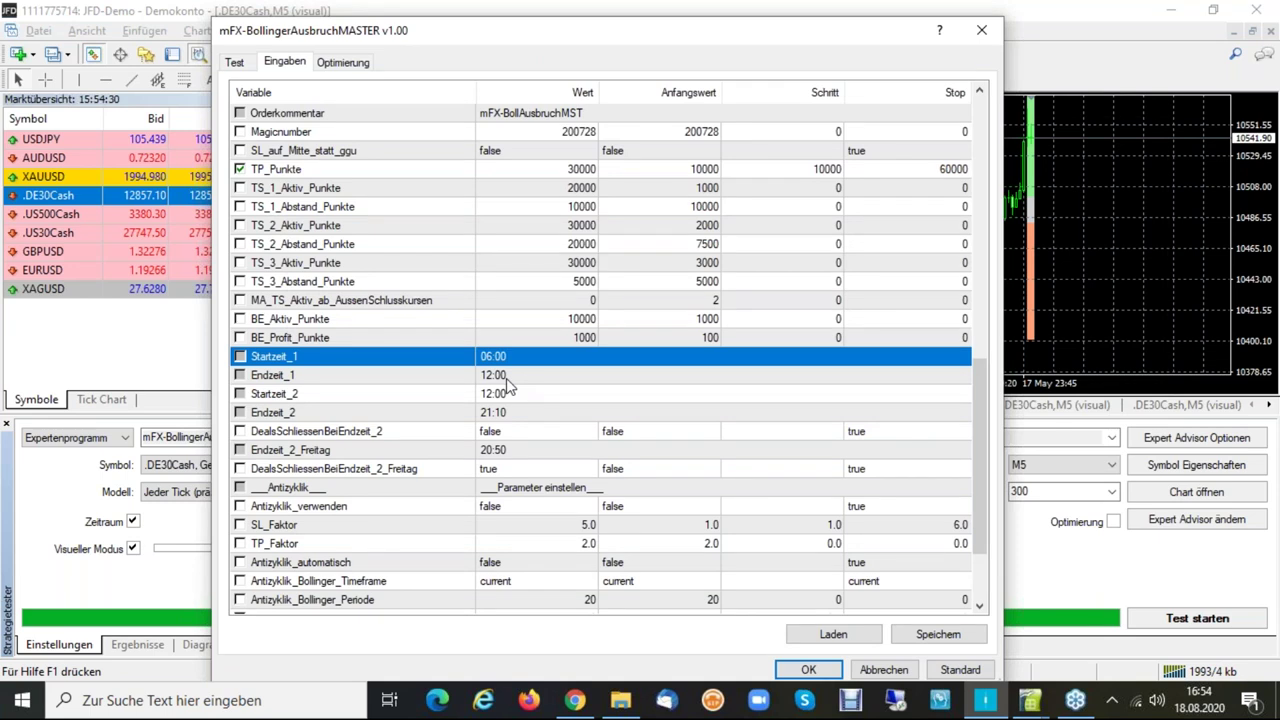
click(547, 418)
click(662, 451)
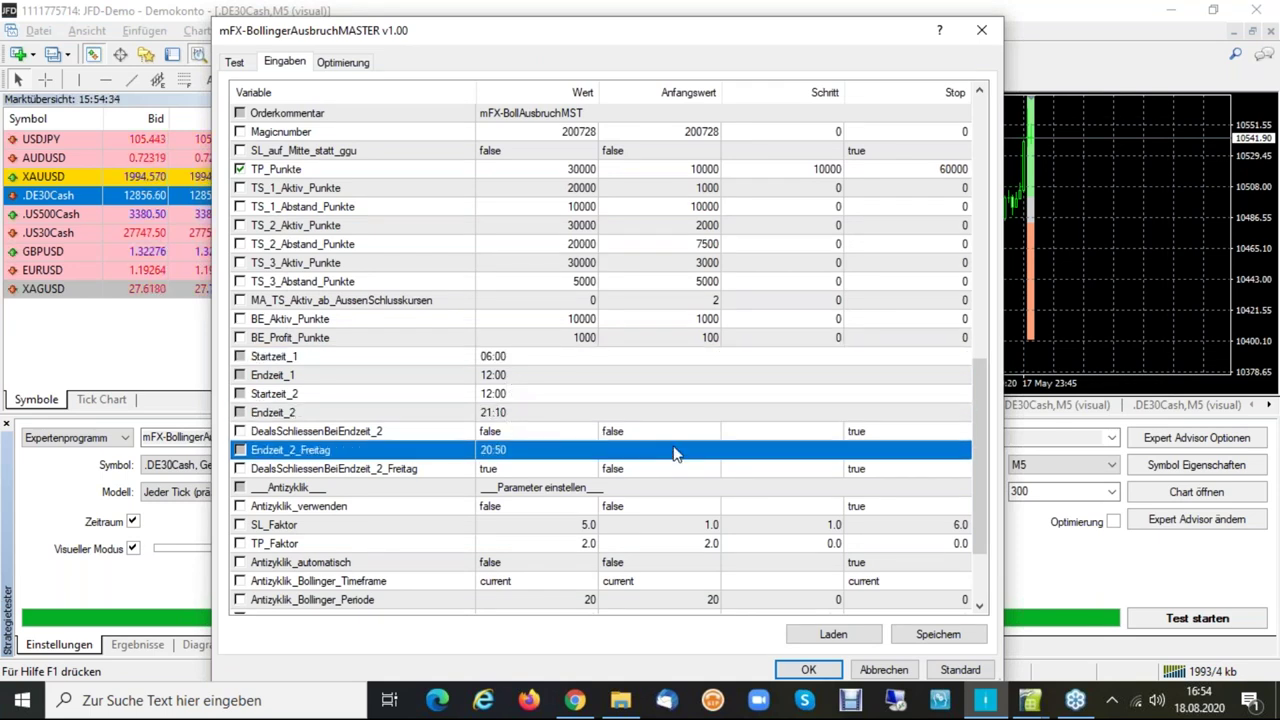
click(551, 507)
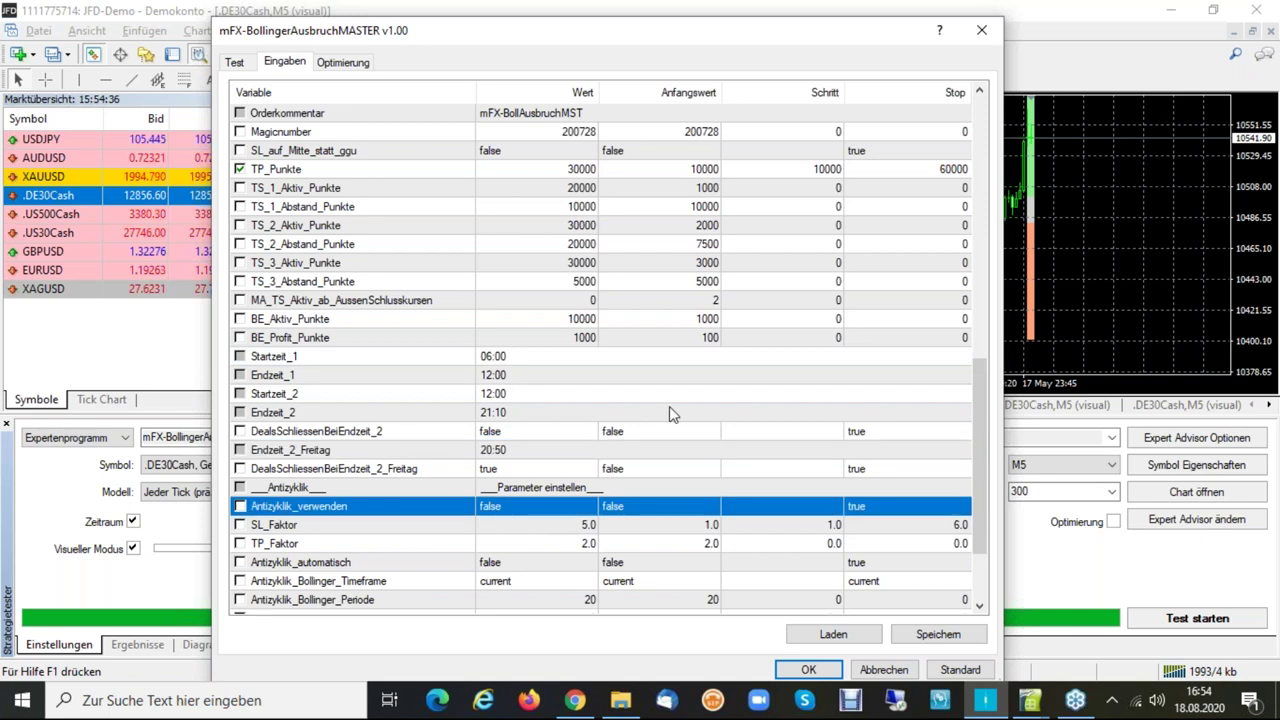
scroll(669, 413, up, 3)
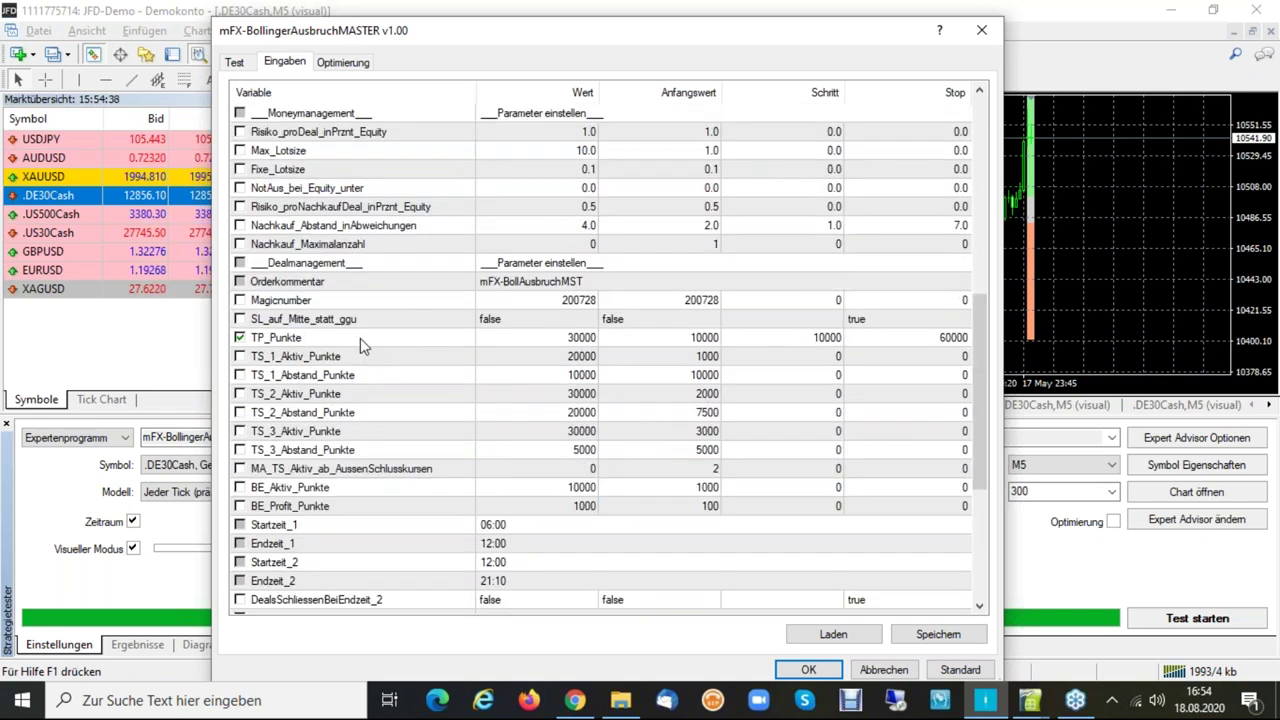
click(526, 321)
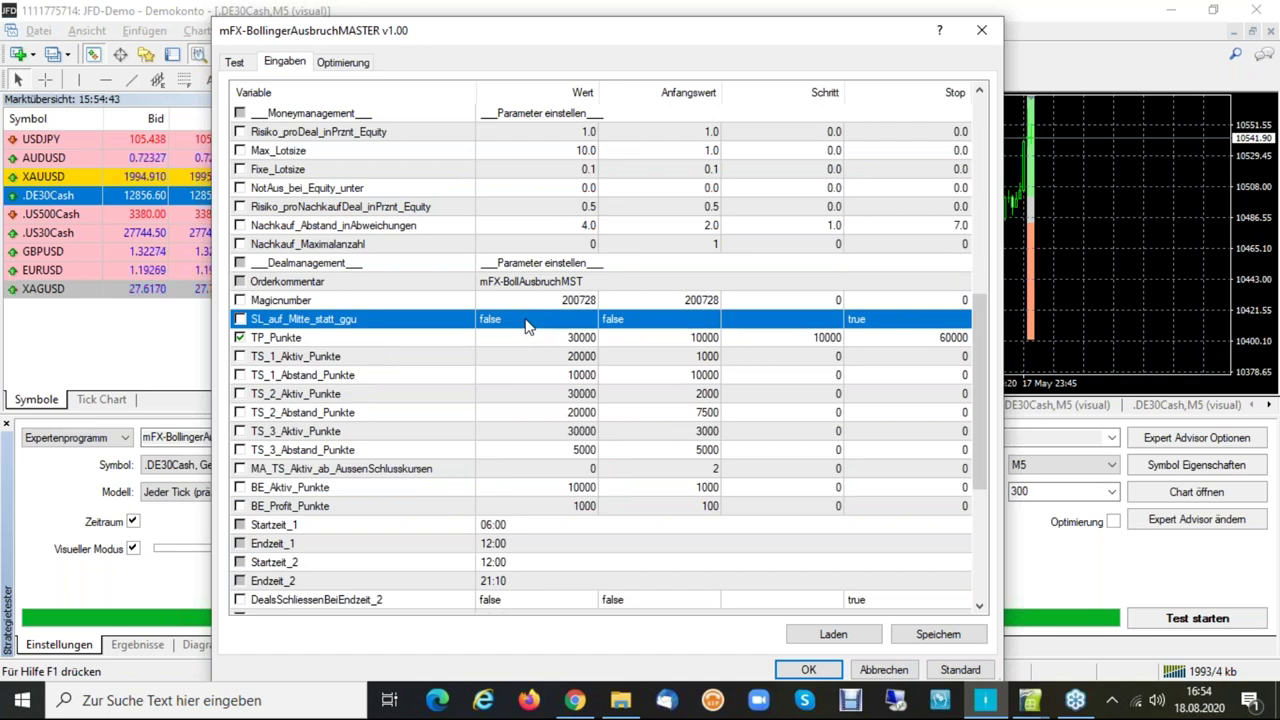
click(540, 338)
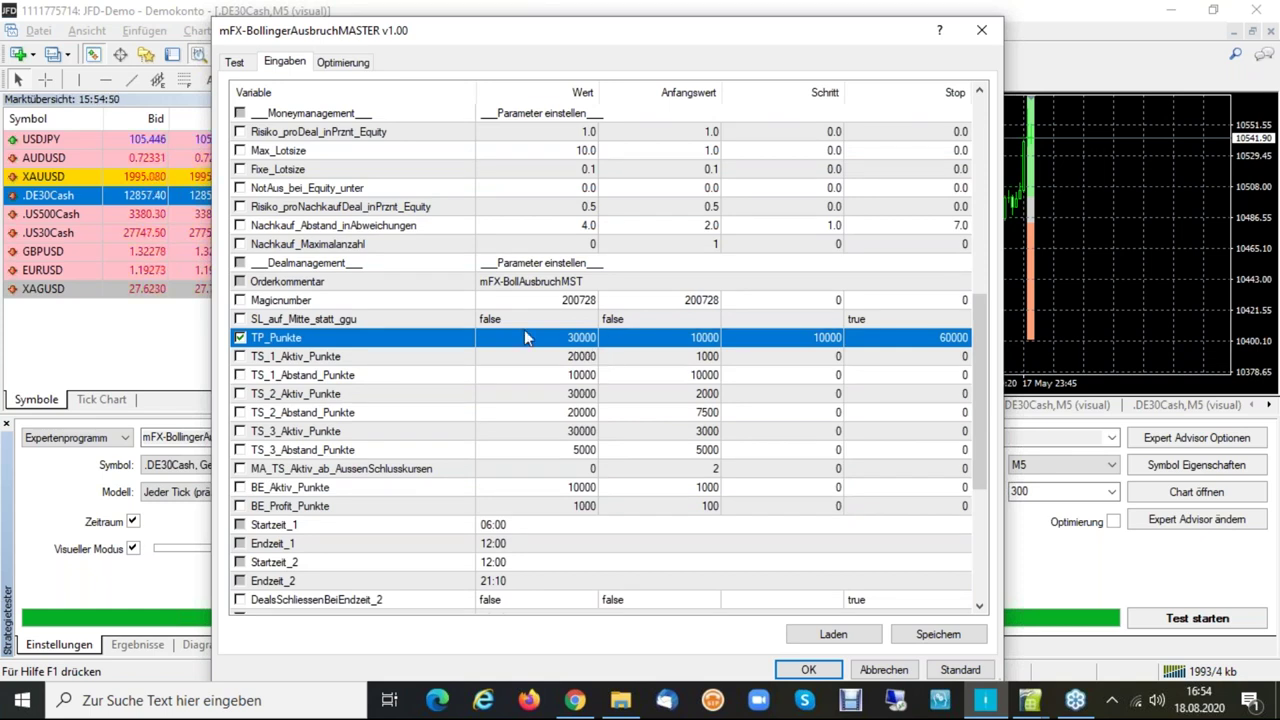
click(581, 358)
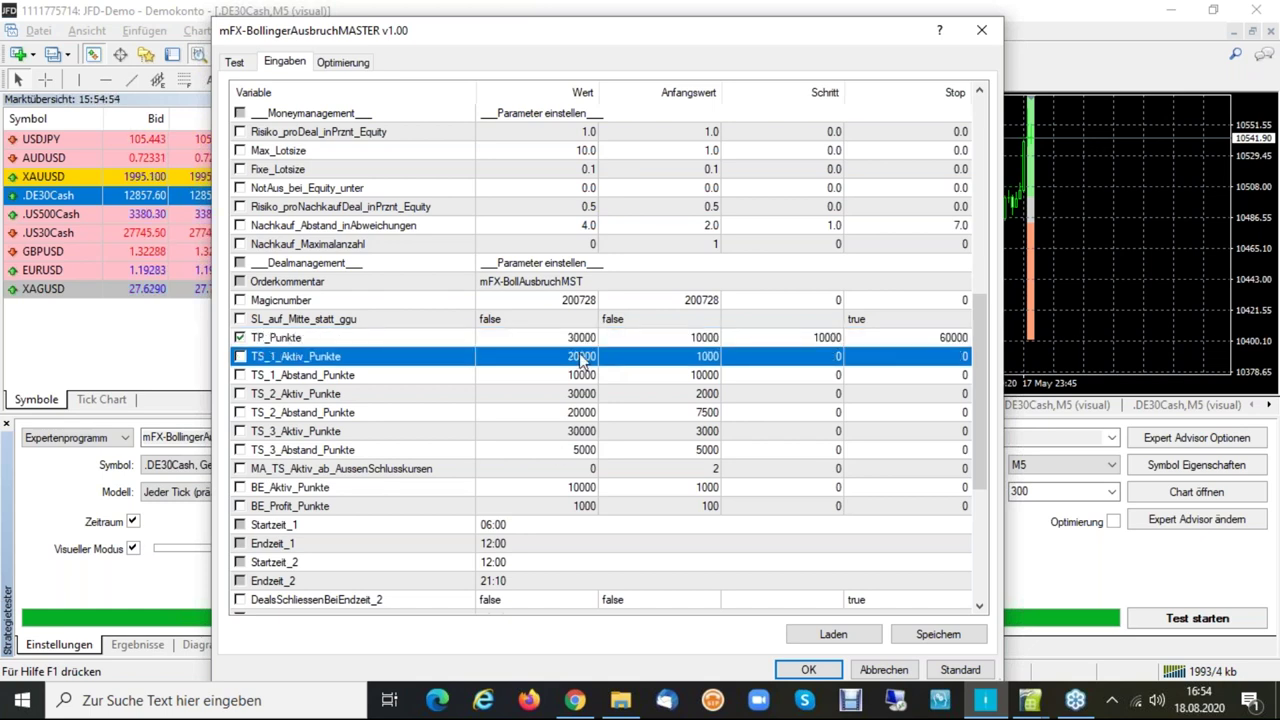
scroll(600, 365, up, 5)
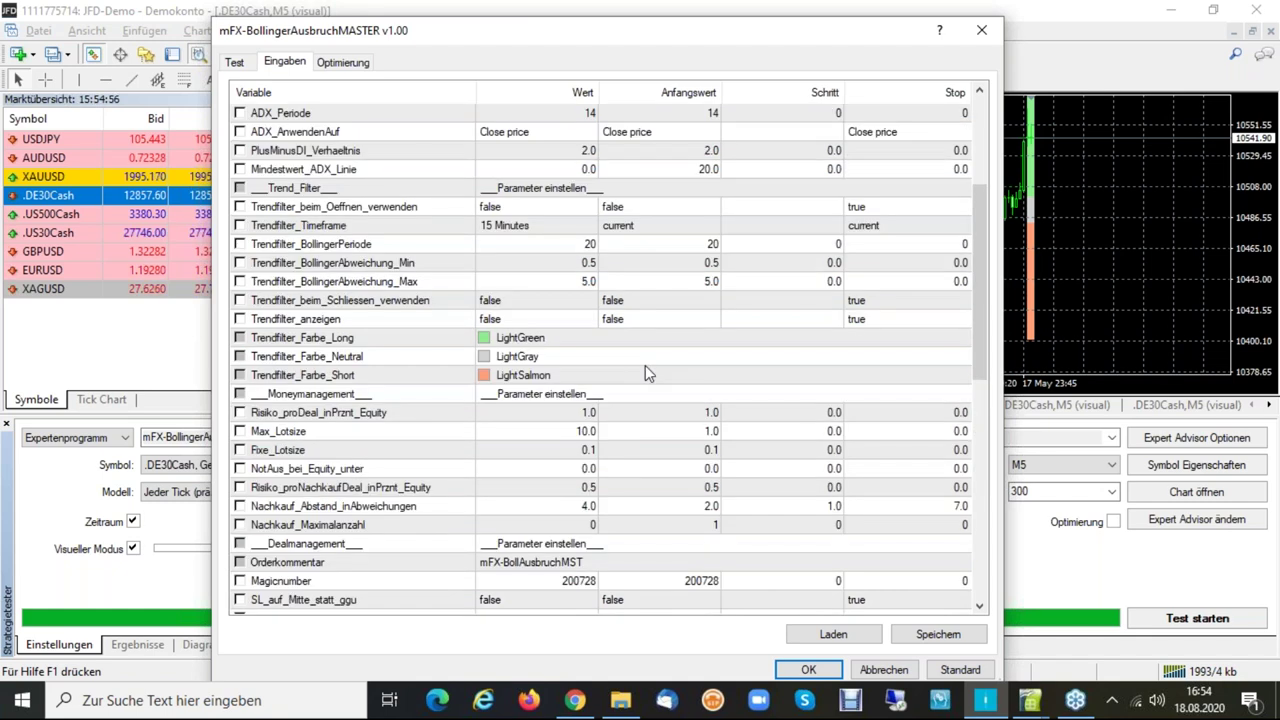
scroll(645, 370, up, 1)
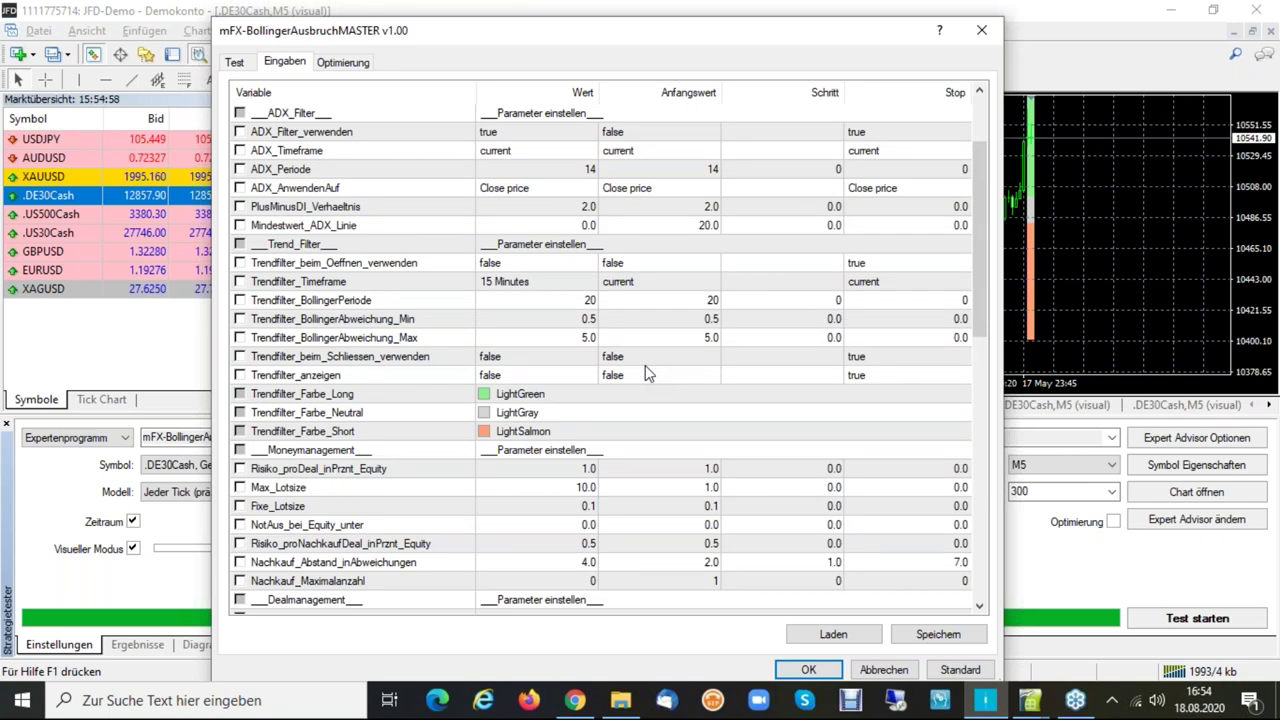
click(523, 263)
scroll(523, 275, up, 3)
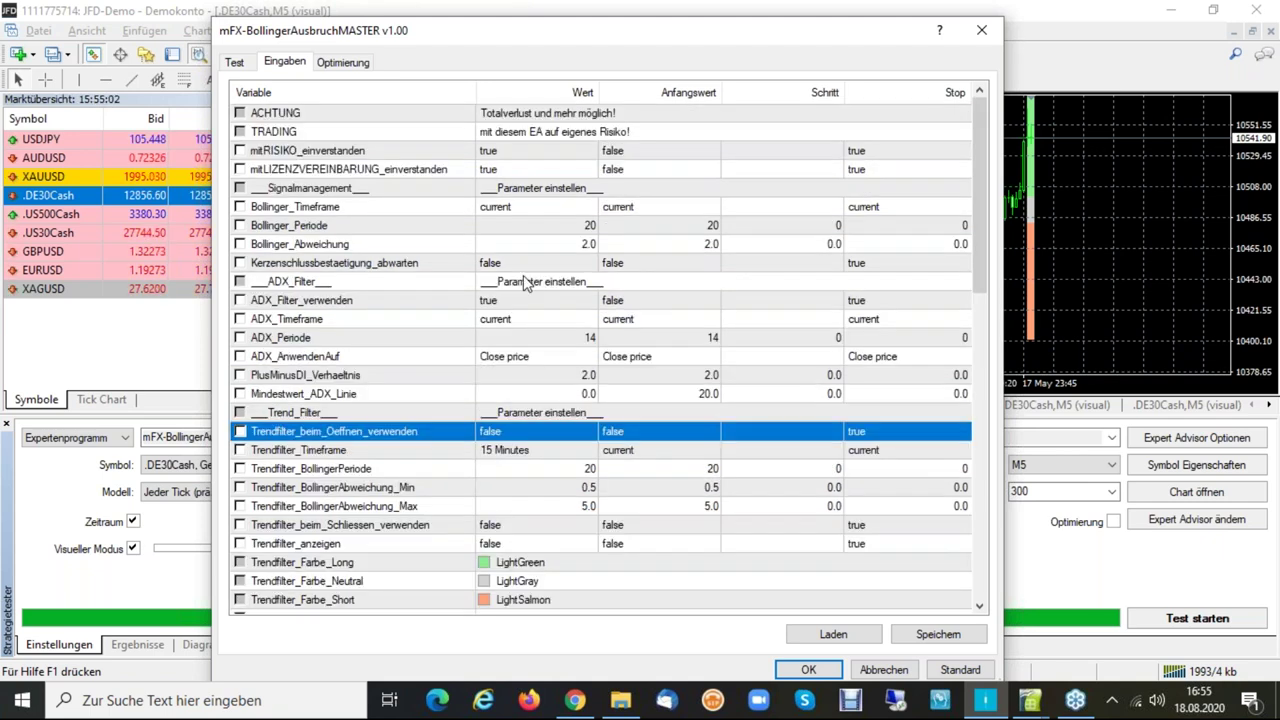
Accept the expert advisor inputs and start the visual test for 2020.04.18 to 2020.05.18.
click(808, 670)
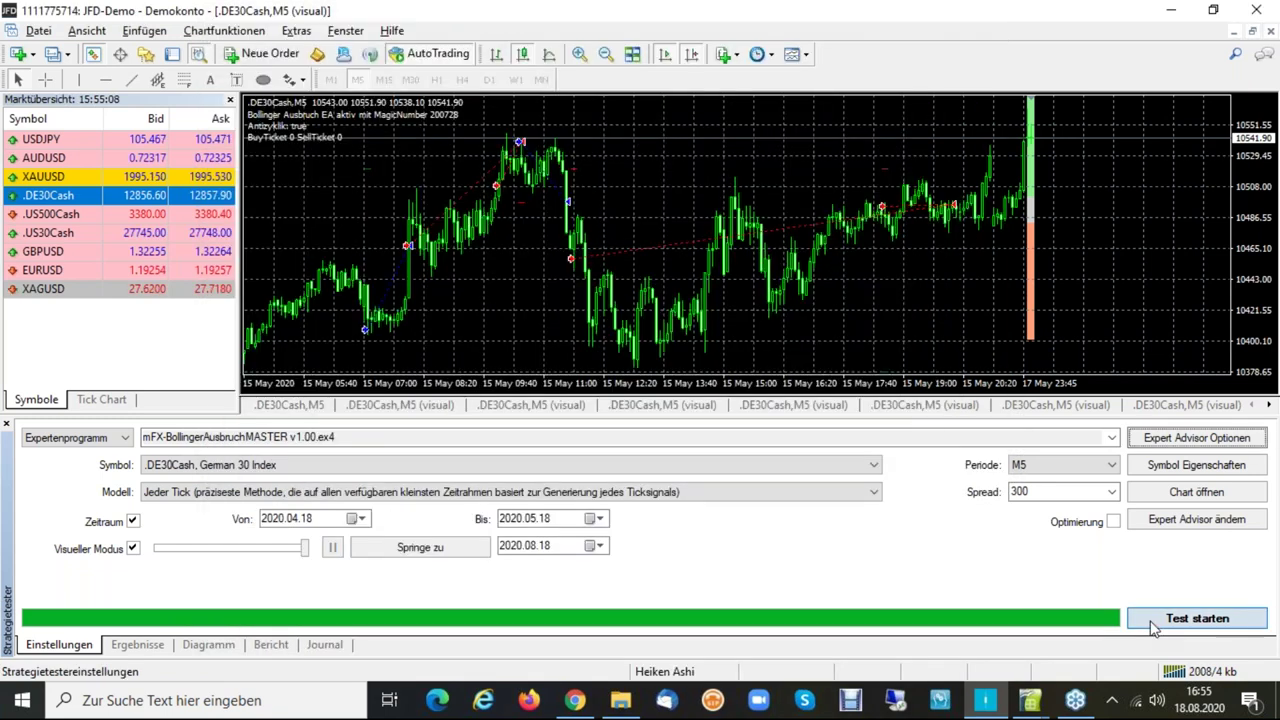
click(1153, 625)
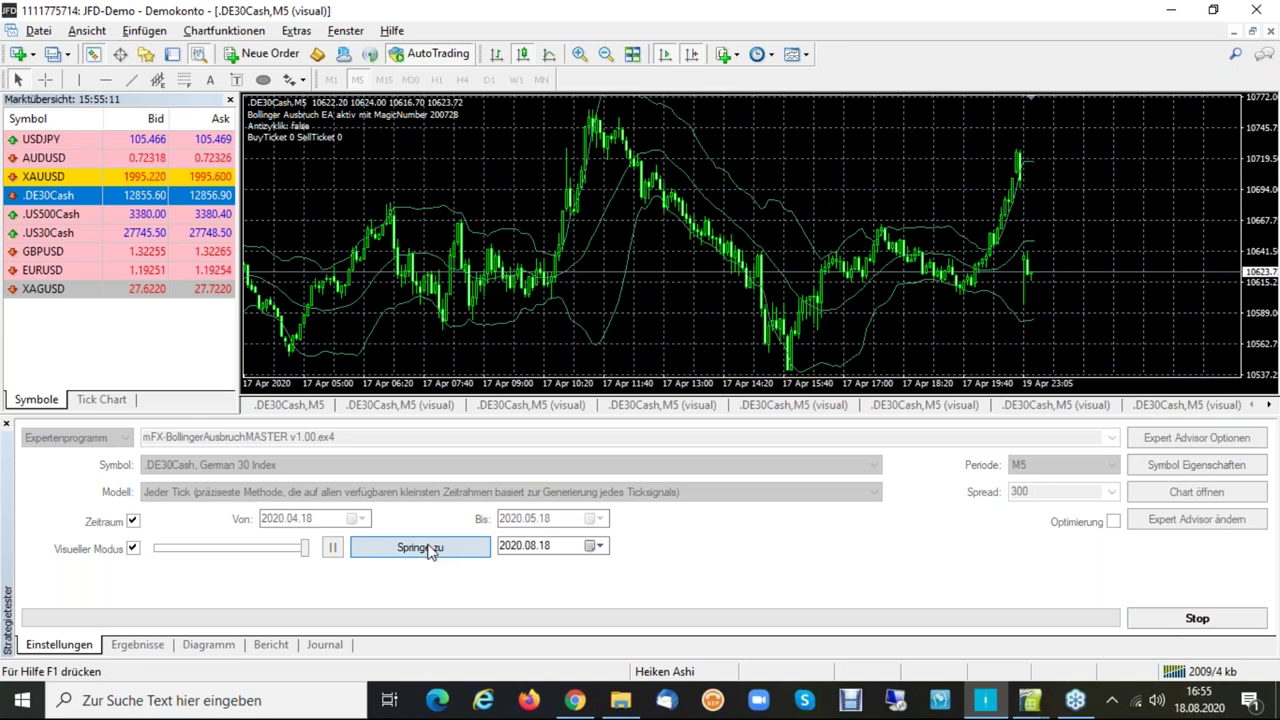
Switch to the Backtest Log spreadsheet and enter the period "18.4-18.6." in F2 of the TRENDFOLGER row.
key(alt+Tab)
key(Down)
key(Down)
key(Down)
key(Down)
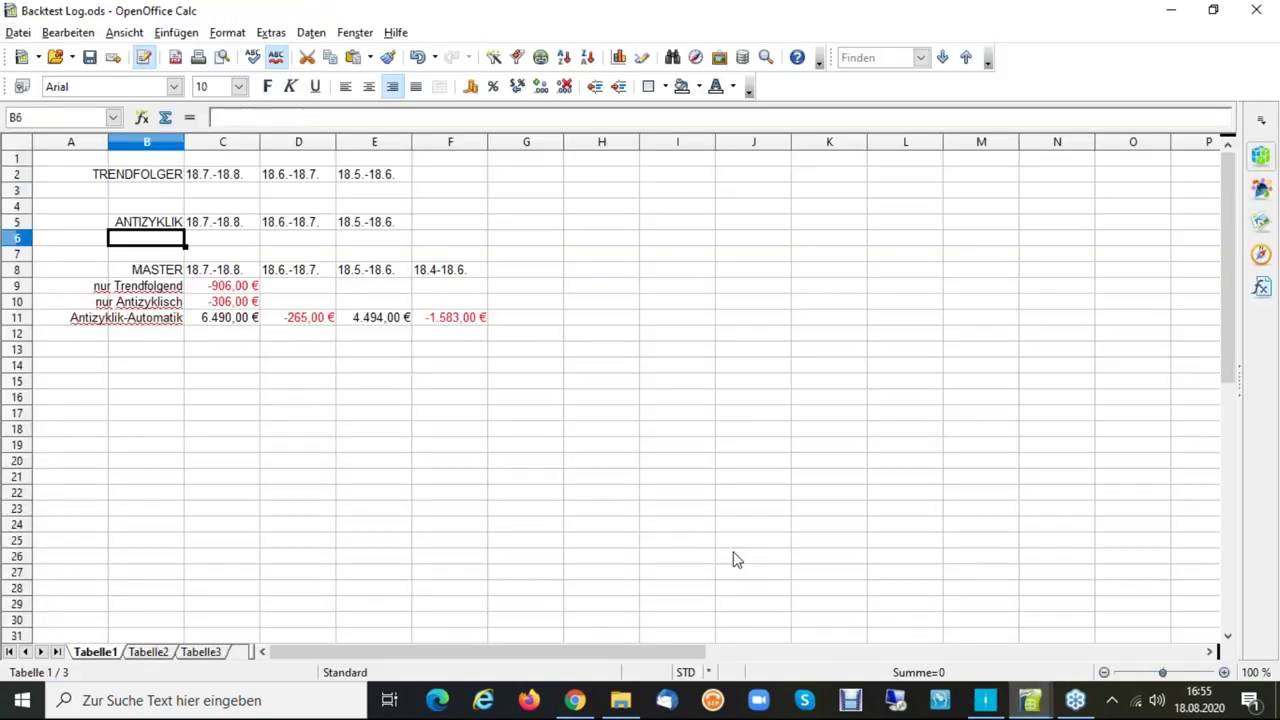
key(Down)
key(Down)
key(Down)
key(Down)
key(Up)
key(Up)
key(Up)
key(Up)
key(Up)
key(Up)
key(Up)
key(Up)
key(Right)
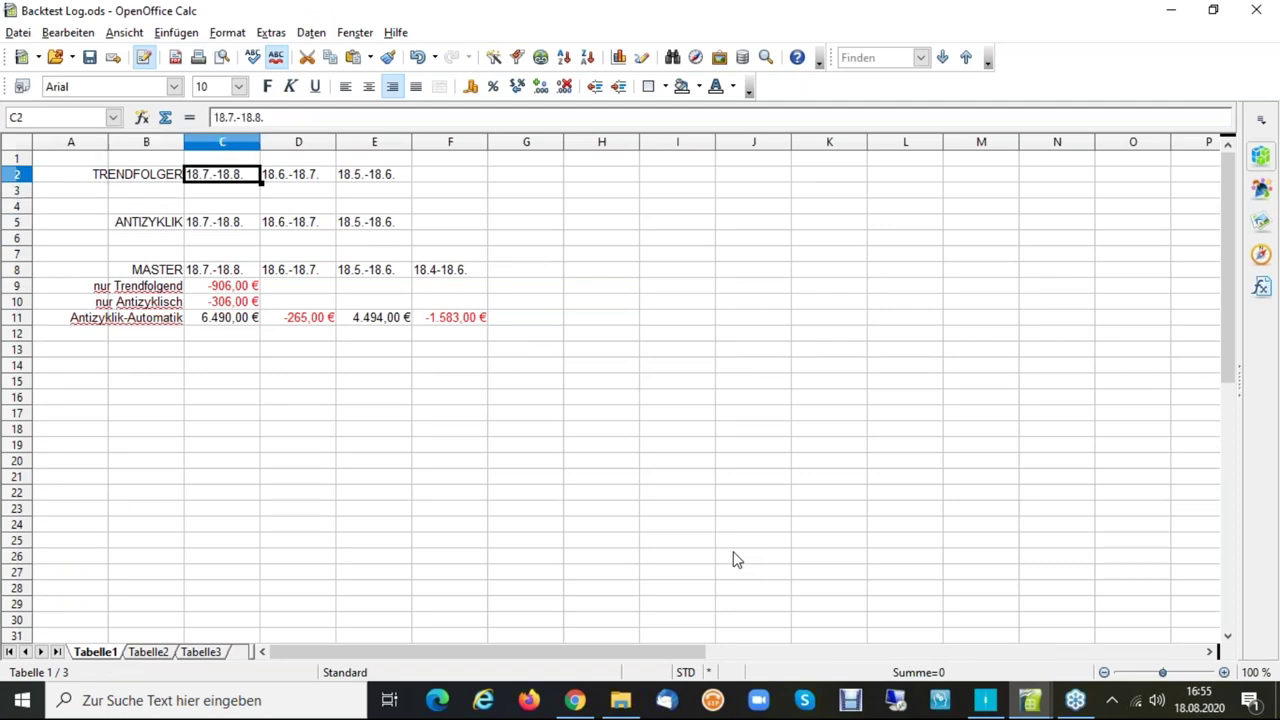
key(Right)
key(Right)
key(Right)
key(Down)
key(Down)
key(Down)
key(Down)
key(Down)
key(Down)
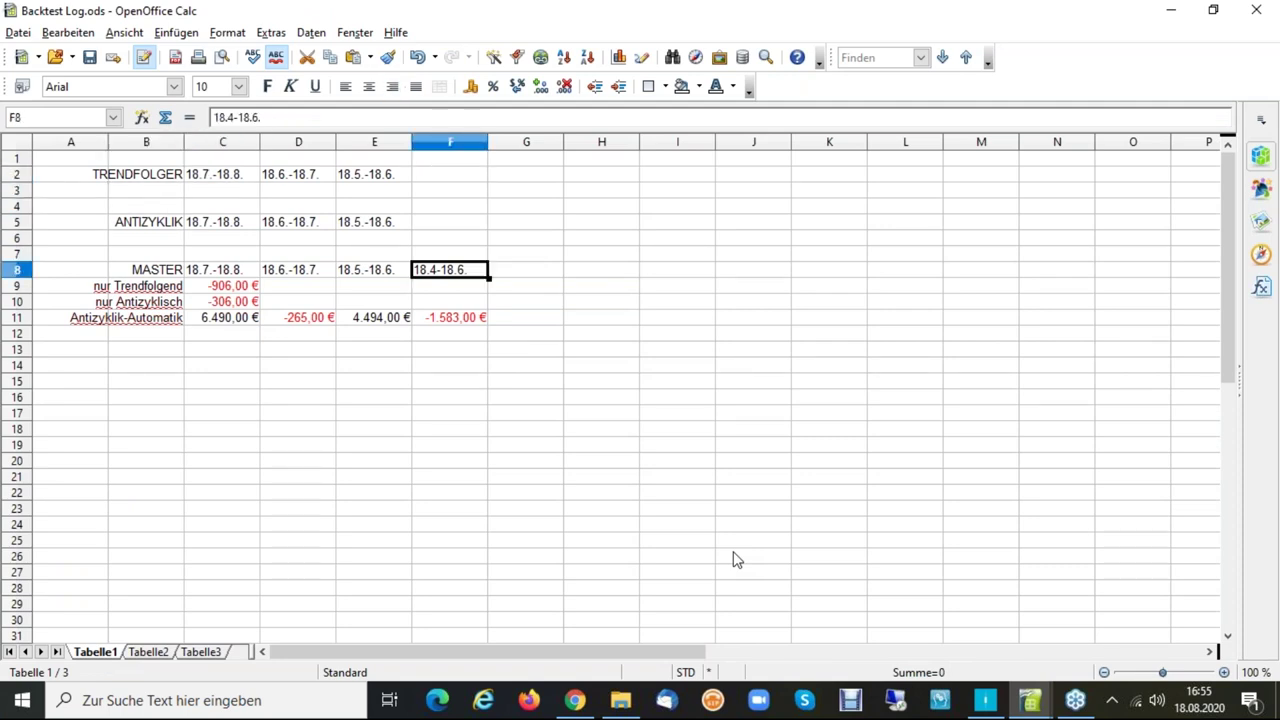
key(Up)
key(Up)
key(Up)
key(Up)
key(Up)
key(Up)
text(18.4-18.6.)
key(Down)
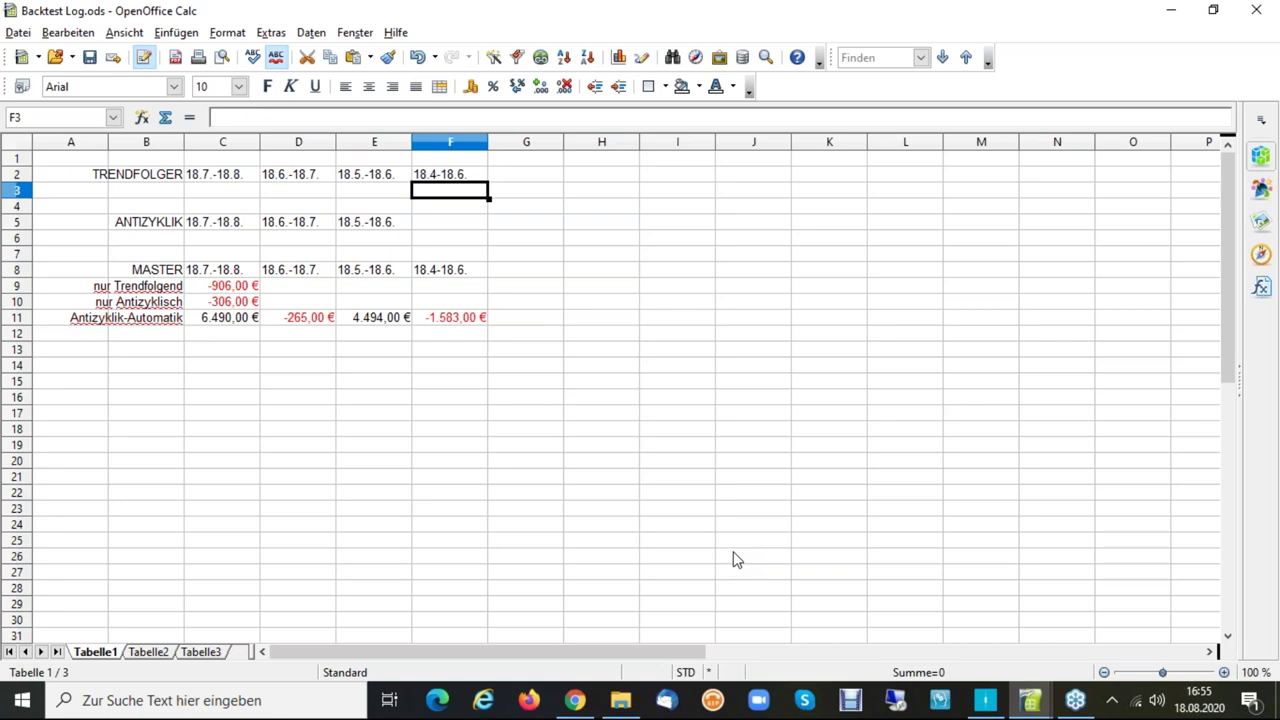
Switch to MetaTrader and review the report and balance curve of the 2020.04.18 to 2020.05.18 test.
key(alt+Tab)
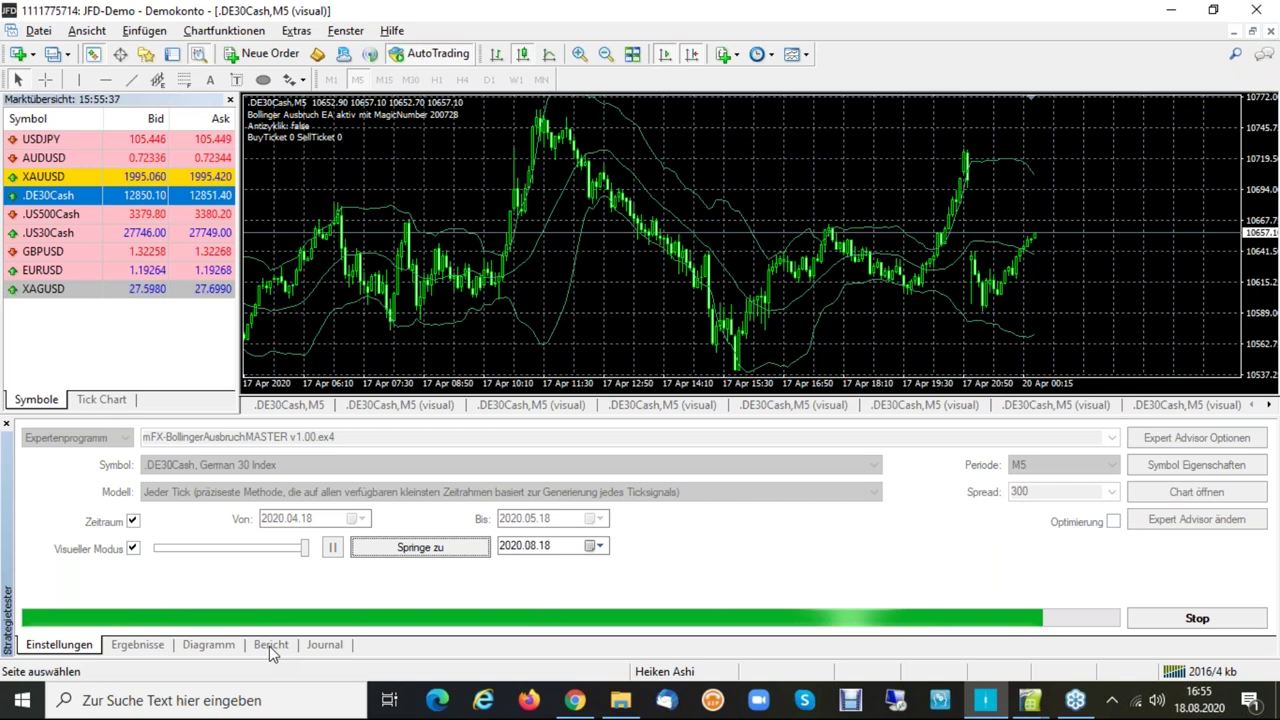
click(269, 646)
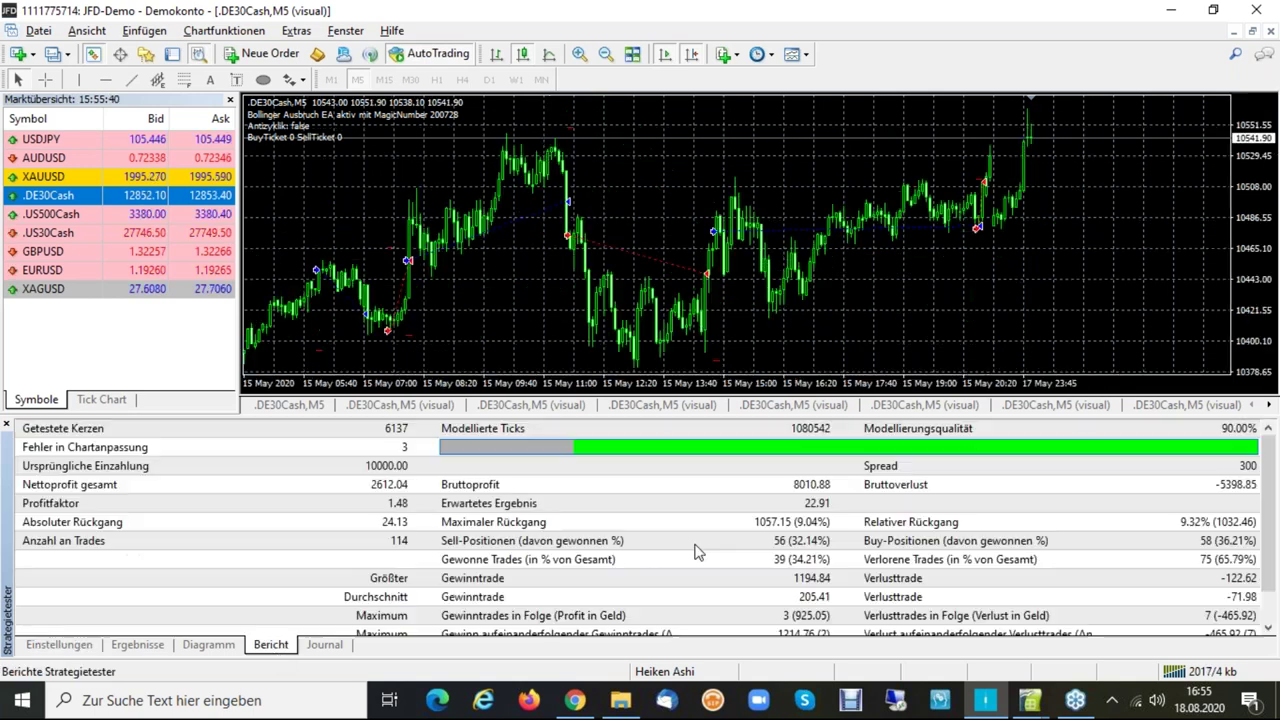
key(alt+Tab)
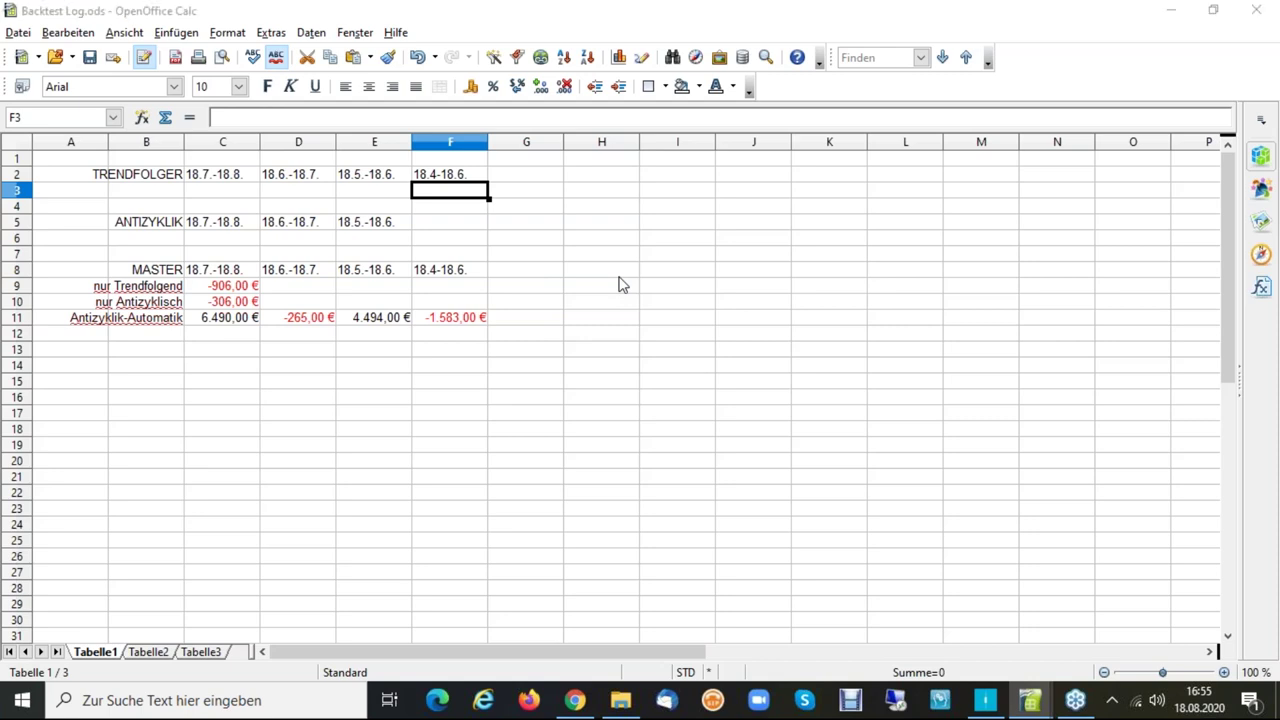
key(alt+Tab)
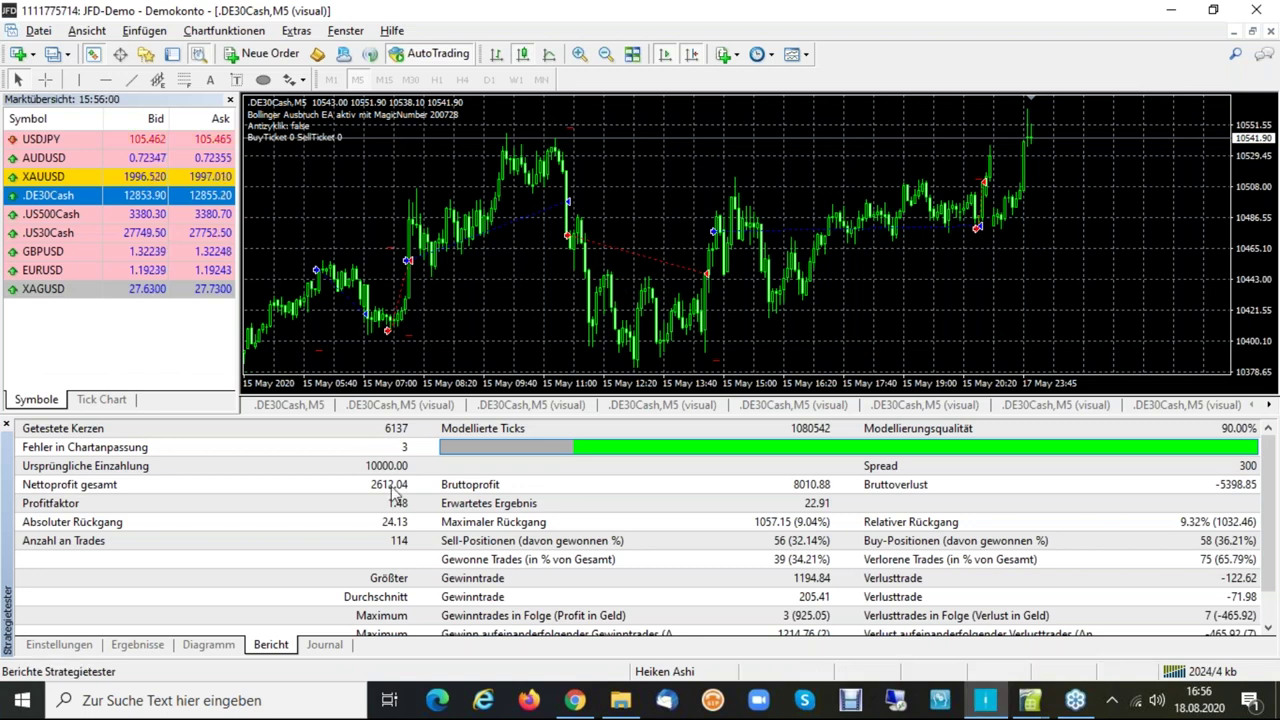
click(208, 644)
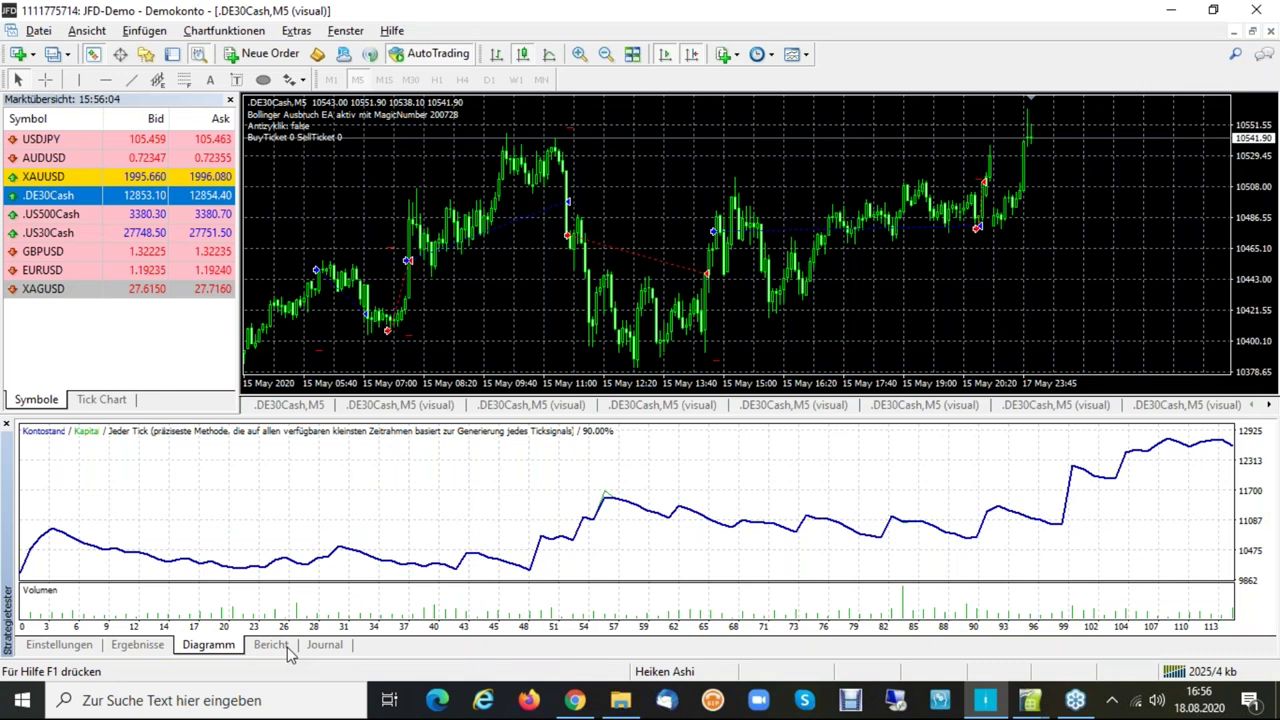
click(271, 645)
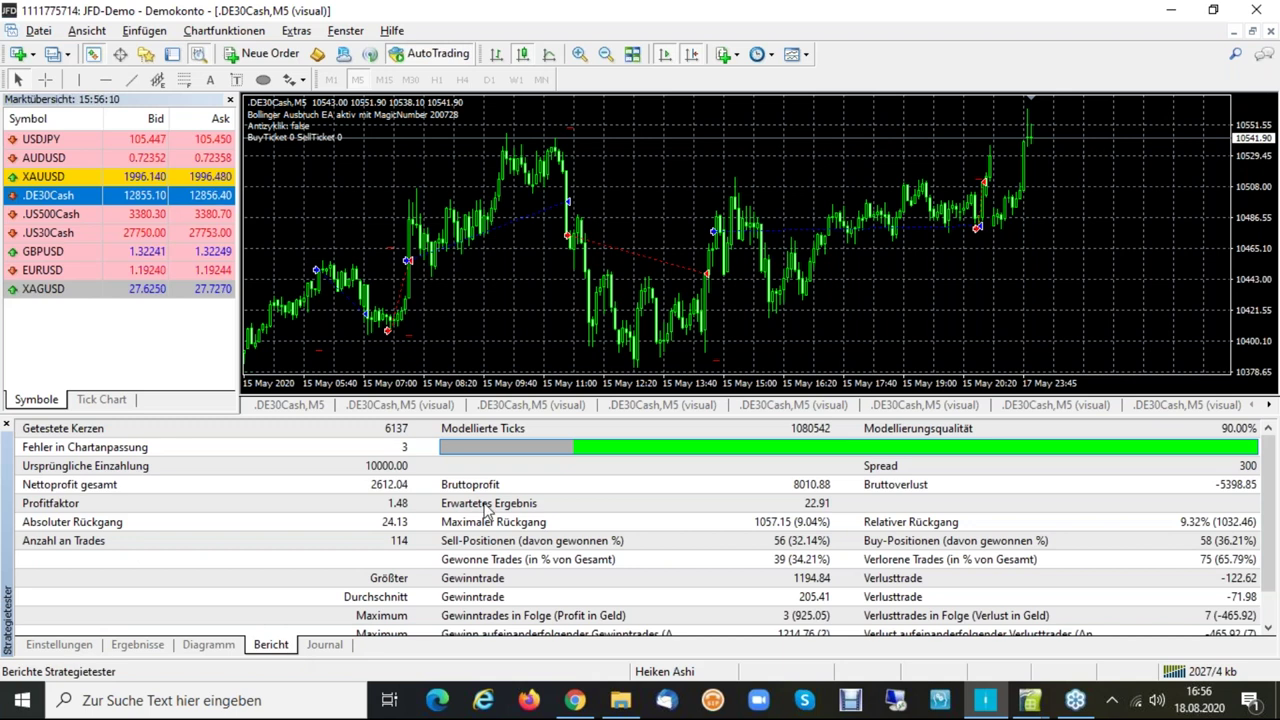
Log the net profit of 2612 in F3 of the Backtest Log, under the TRENDFOLGER period 18.4-18.6.
key(alt+Tab)
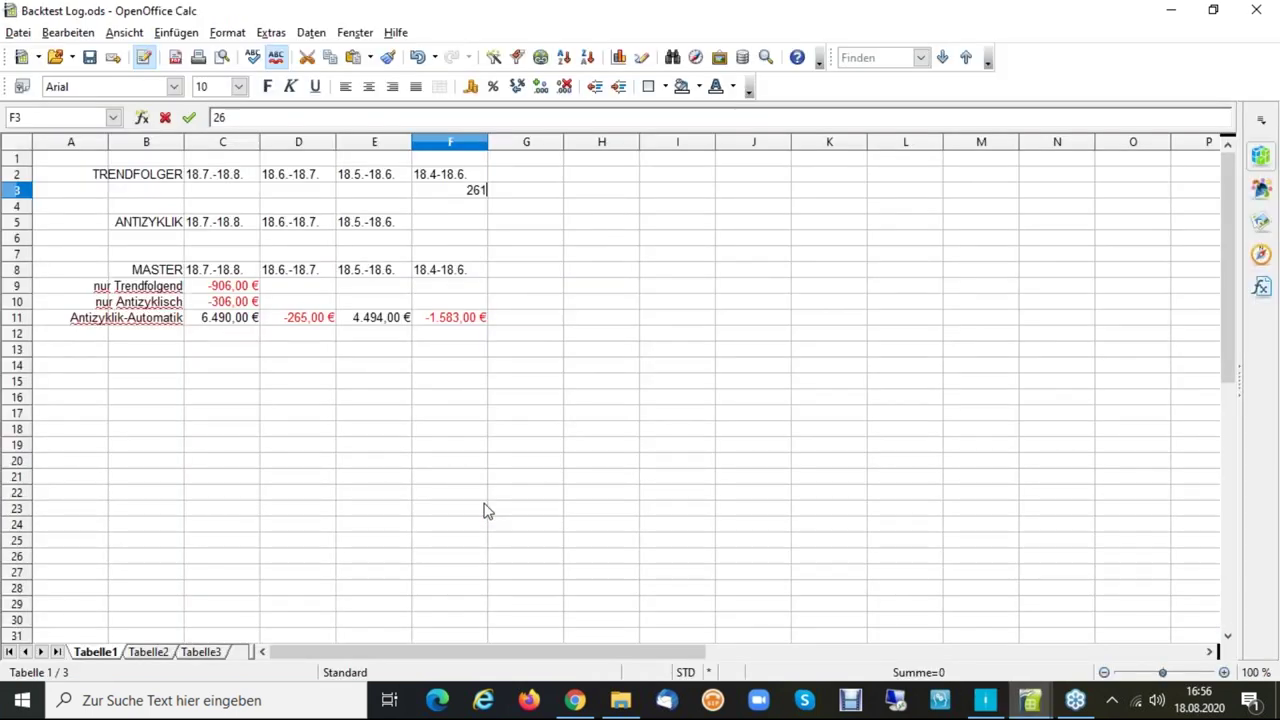
text(2)
key(Left)
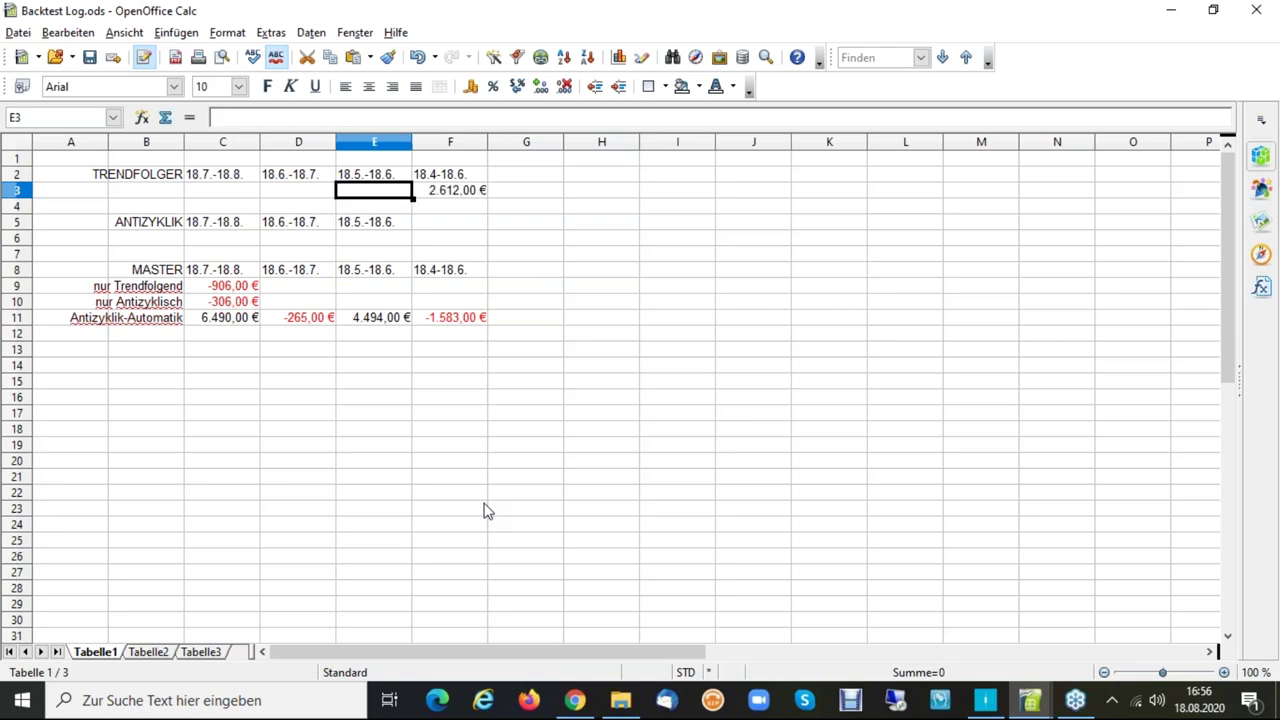
In MetaTrader, set the test period to 2020.05.18 to 2020.06.18, start the visual test and skip ahead to 2020.08.18.
key(alt+Tab)
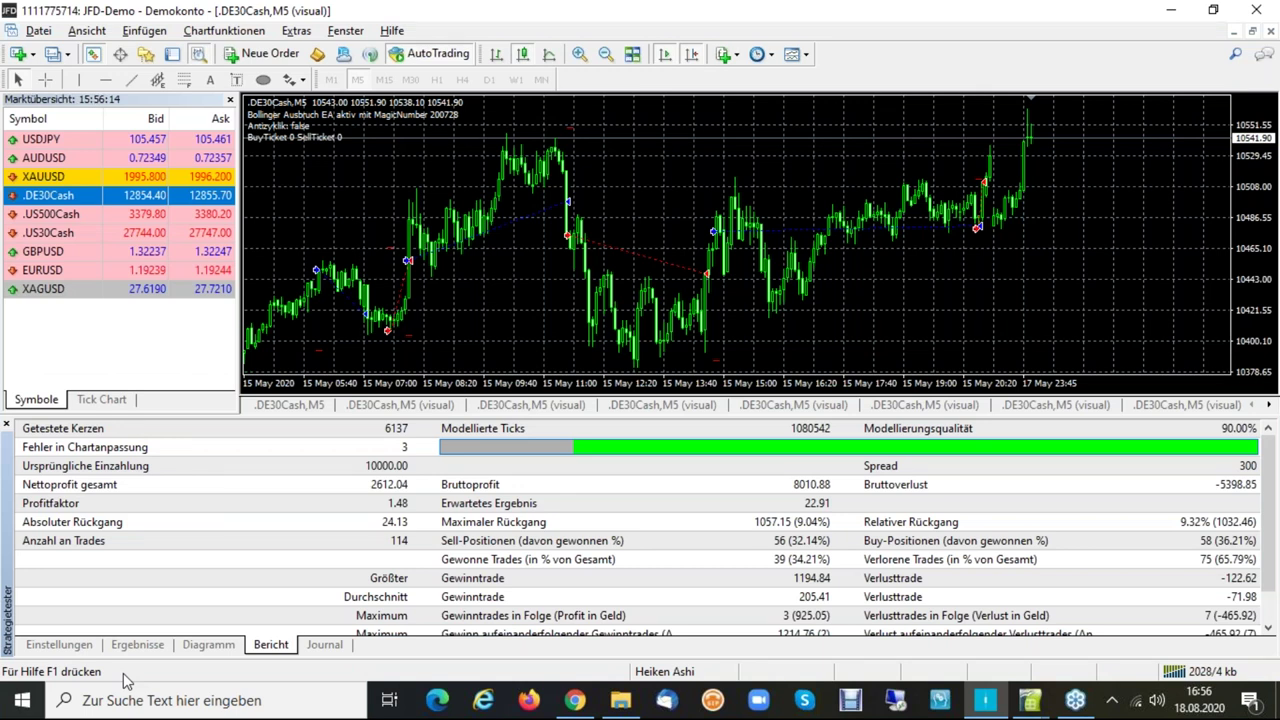
click(1183, 620)
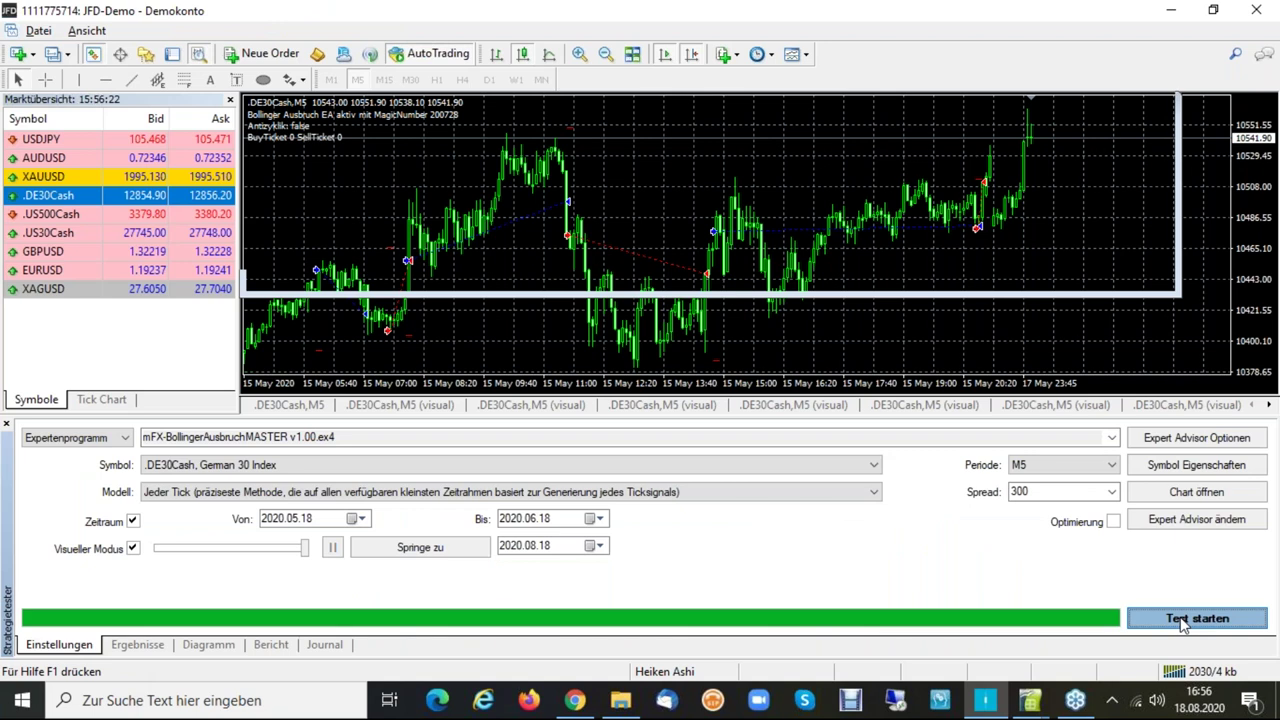
click(1183, 620)
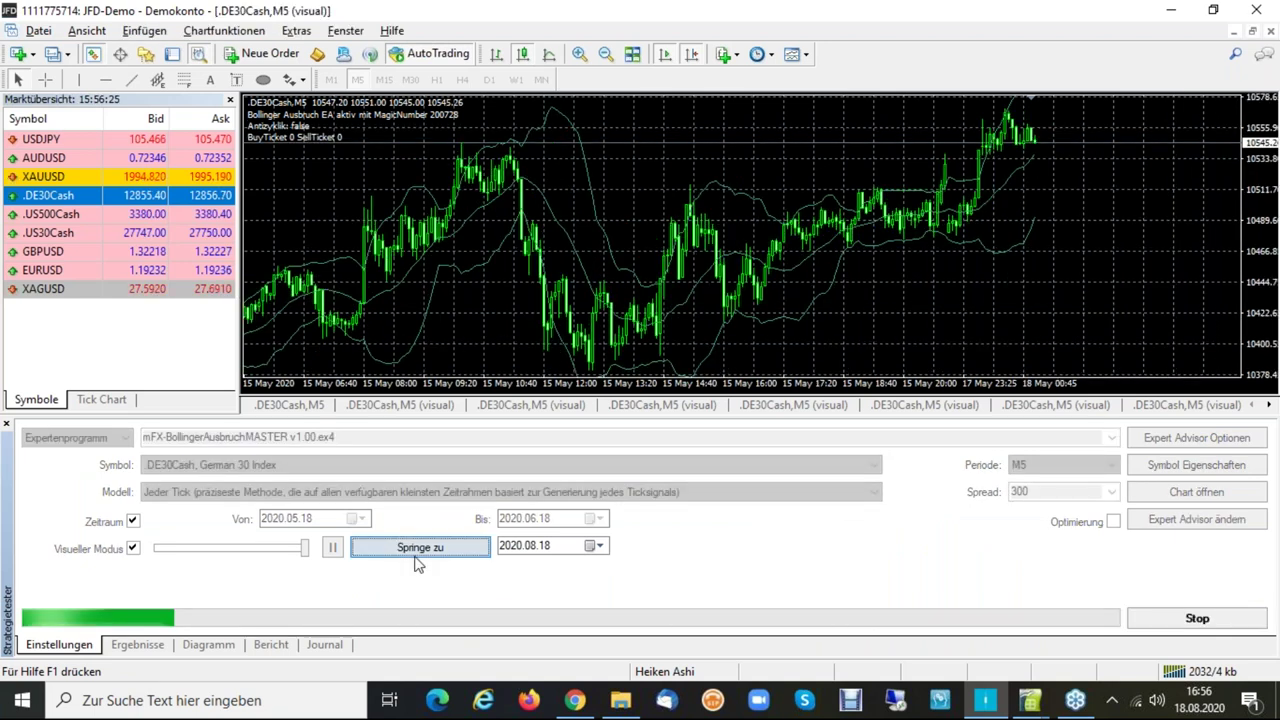
Check the finished test's balance curve and report, and log the net profit of 2325 in E3 of the Backtest Log.
click(228, 646)
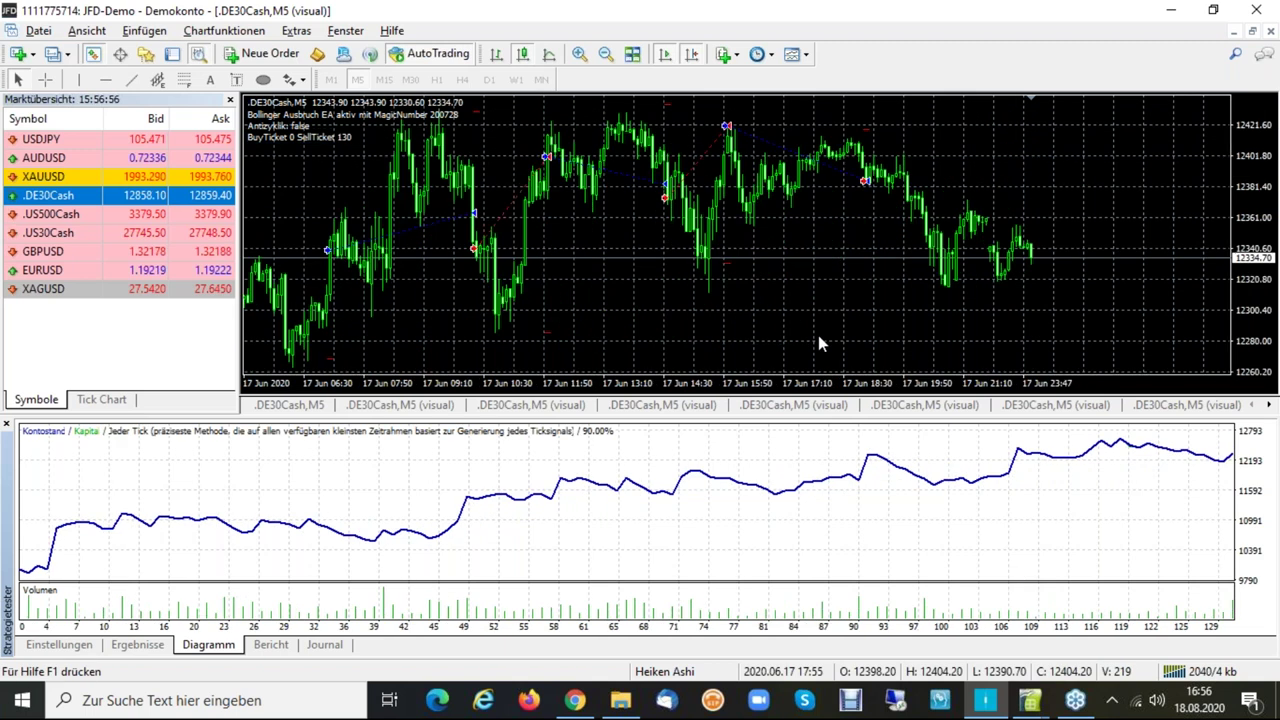
key(alt+Tab)
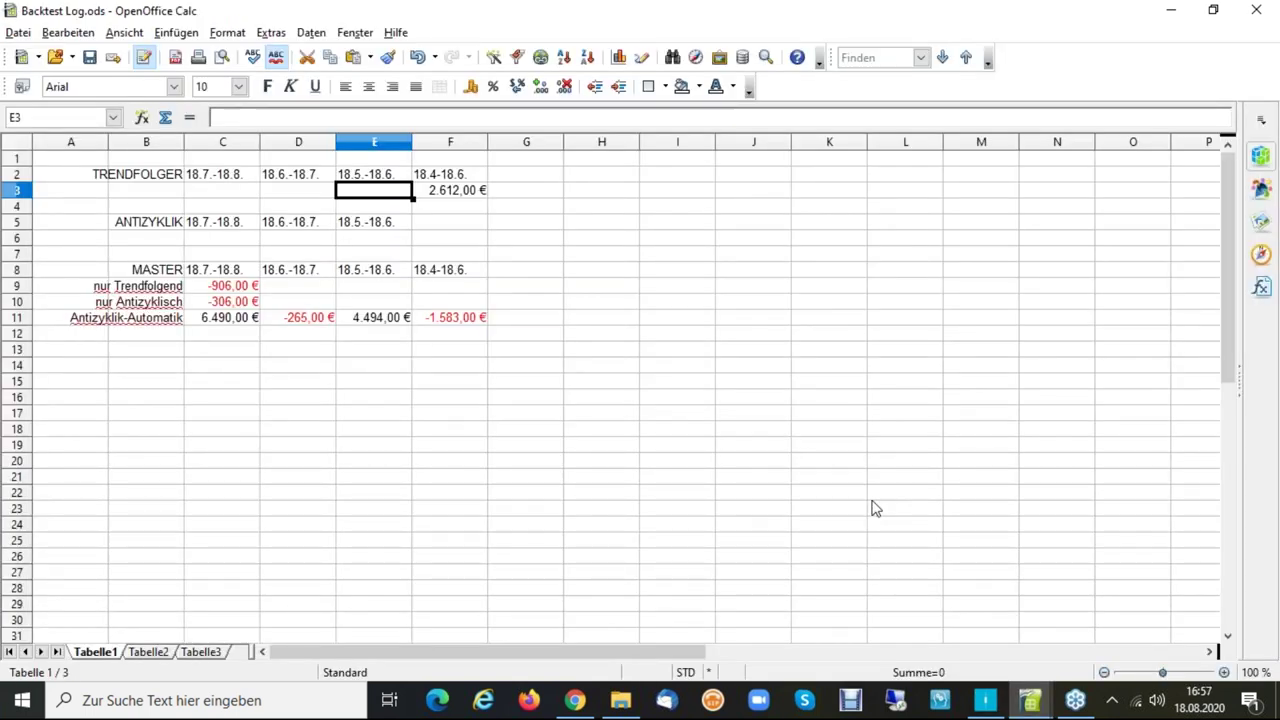
key(alt+Tab)
click(270, 645)
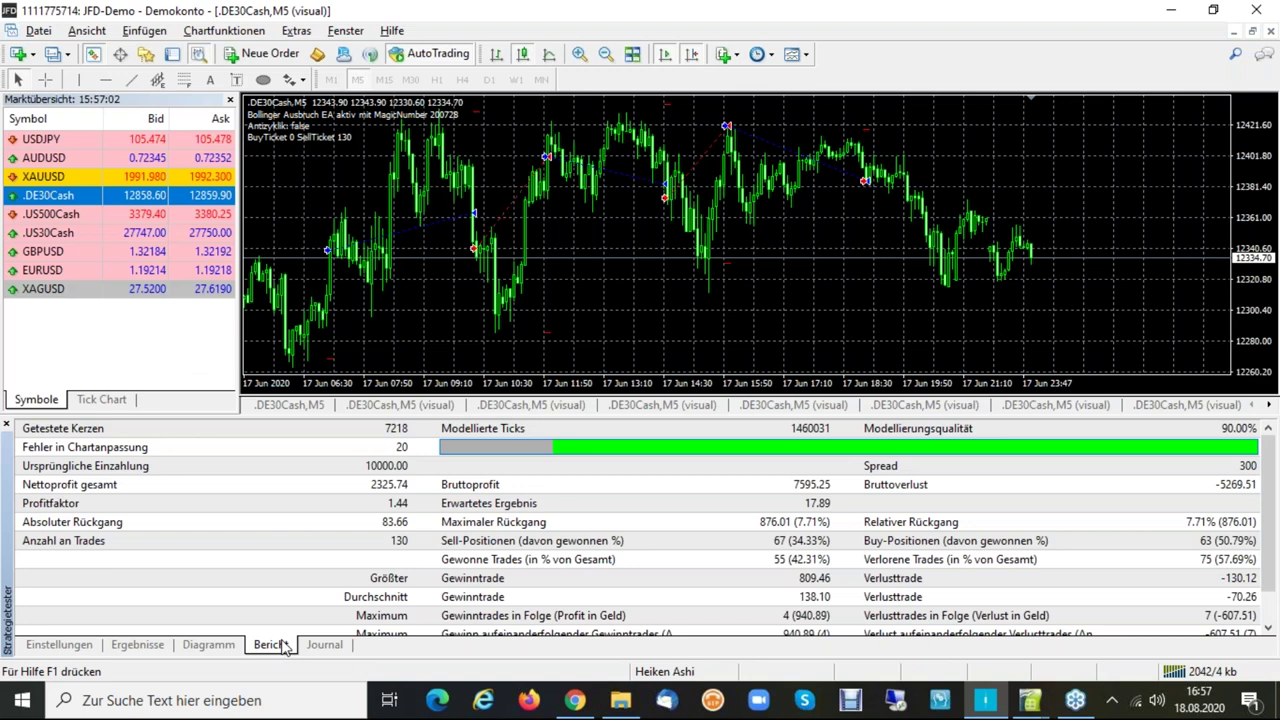
key(alt+Tab)
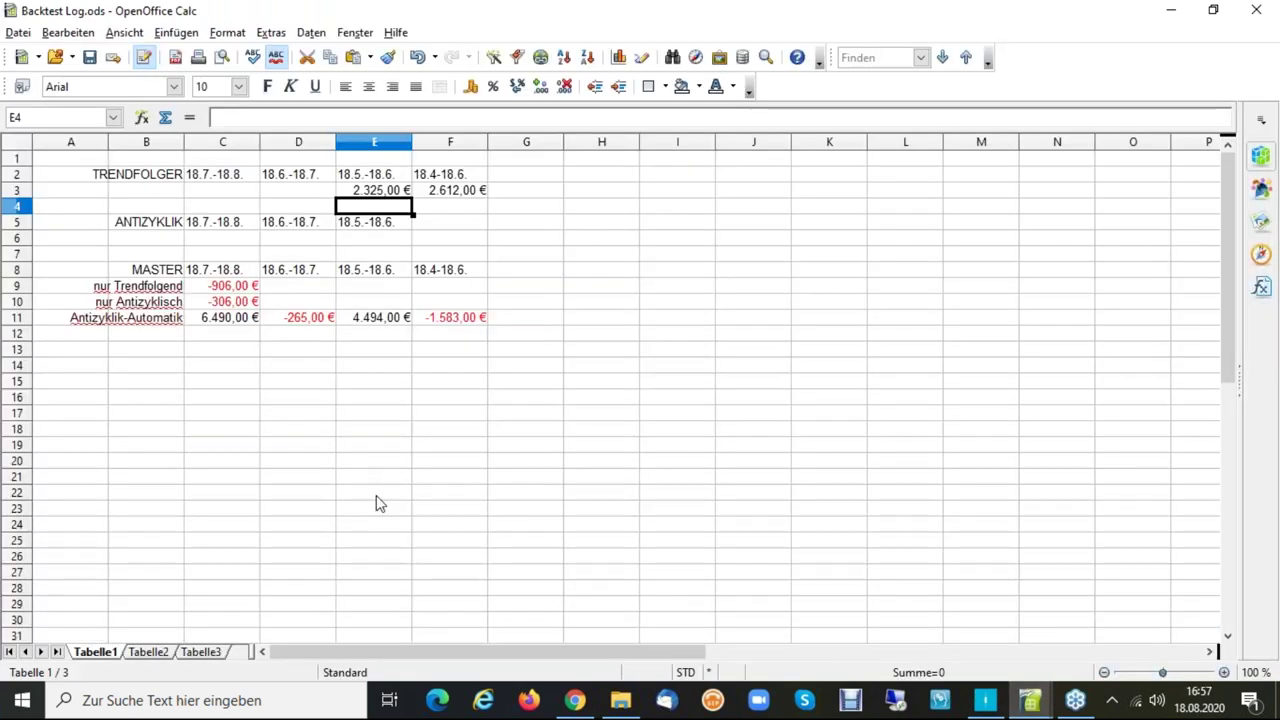
In MetaTrader, set the test period to 2020.06.18 to 2020.07.18, start the visual test and skip ahead to 2020.08.18.
key(alt+Tab)
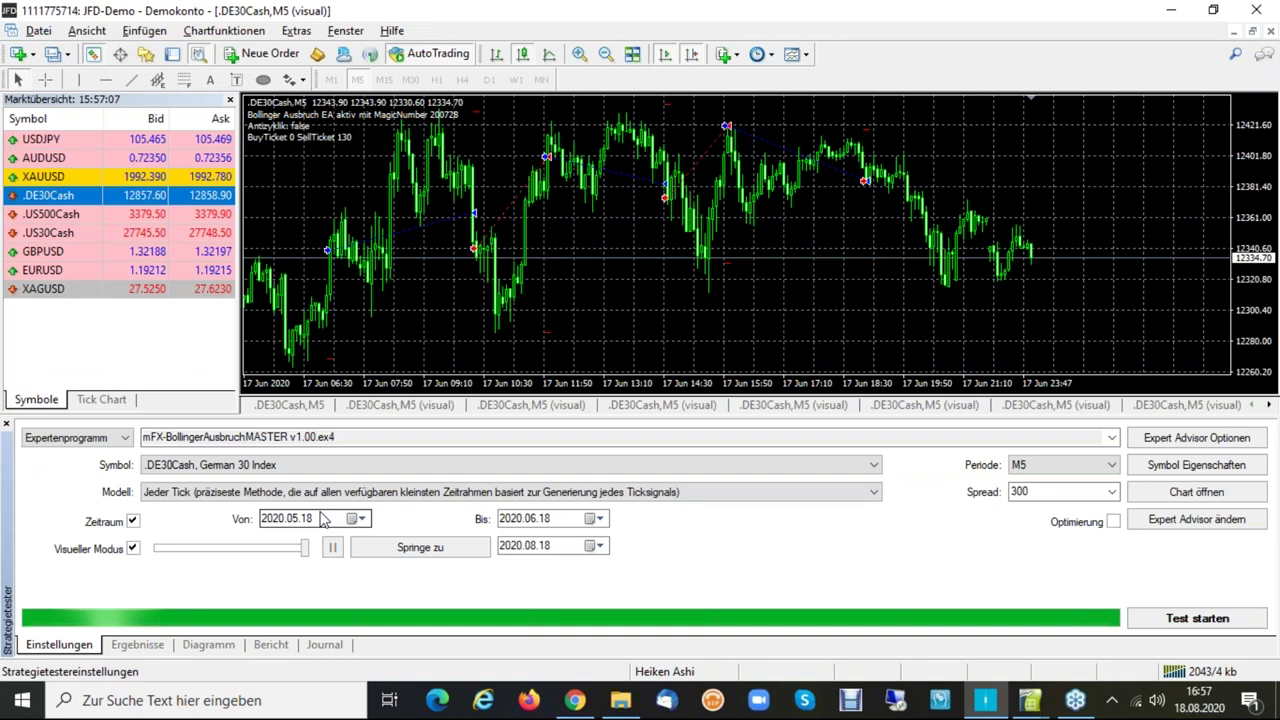
click(533, 519)
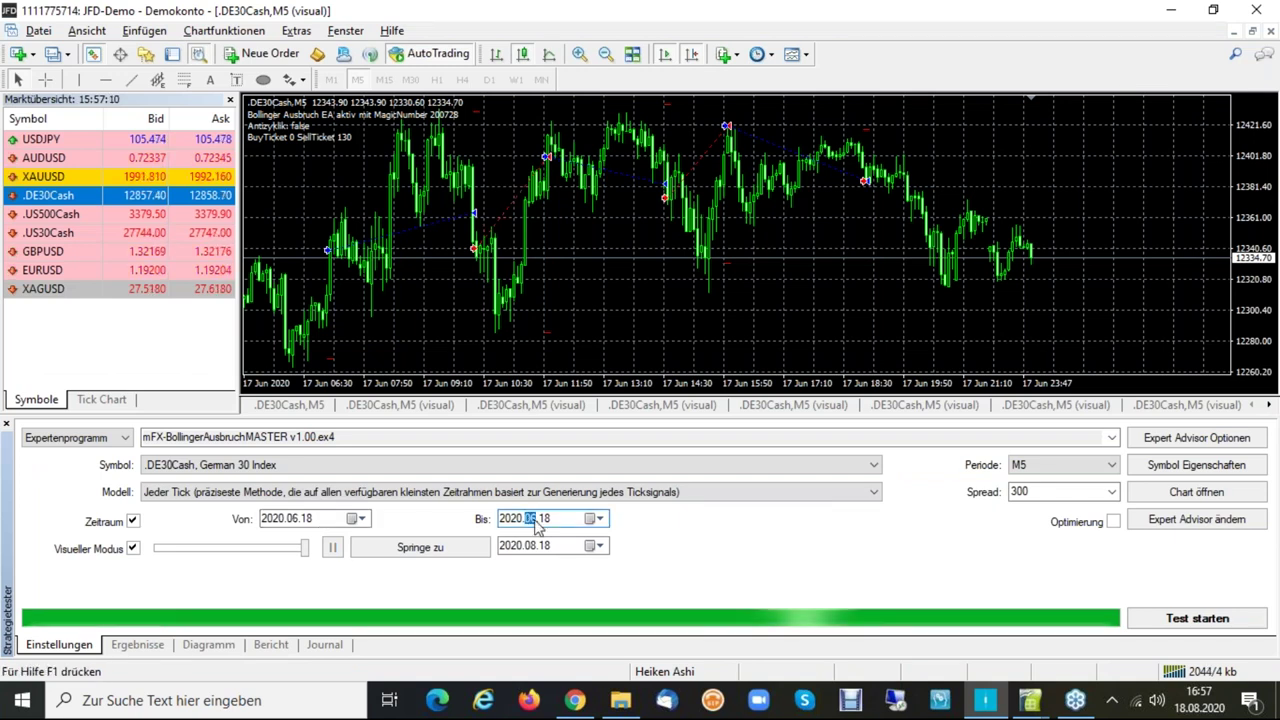
text(07)
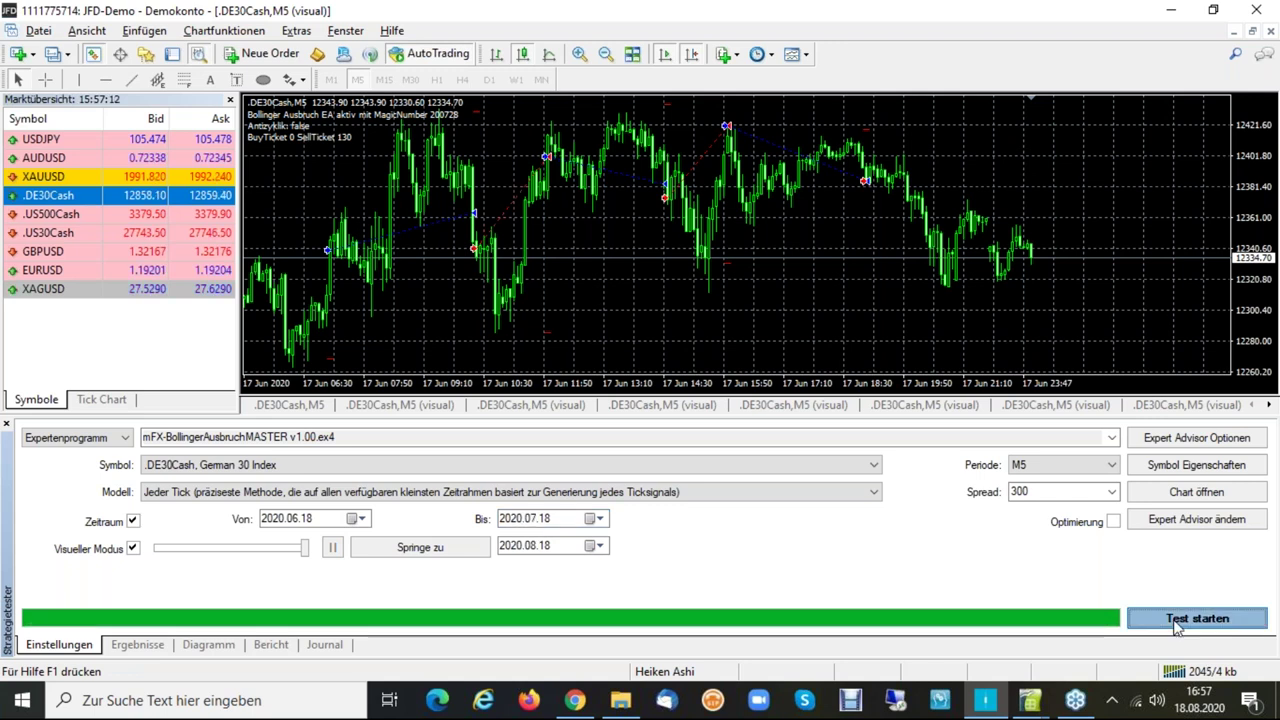
click(1176, 620)
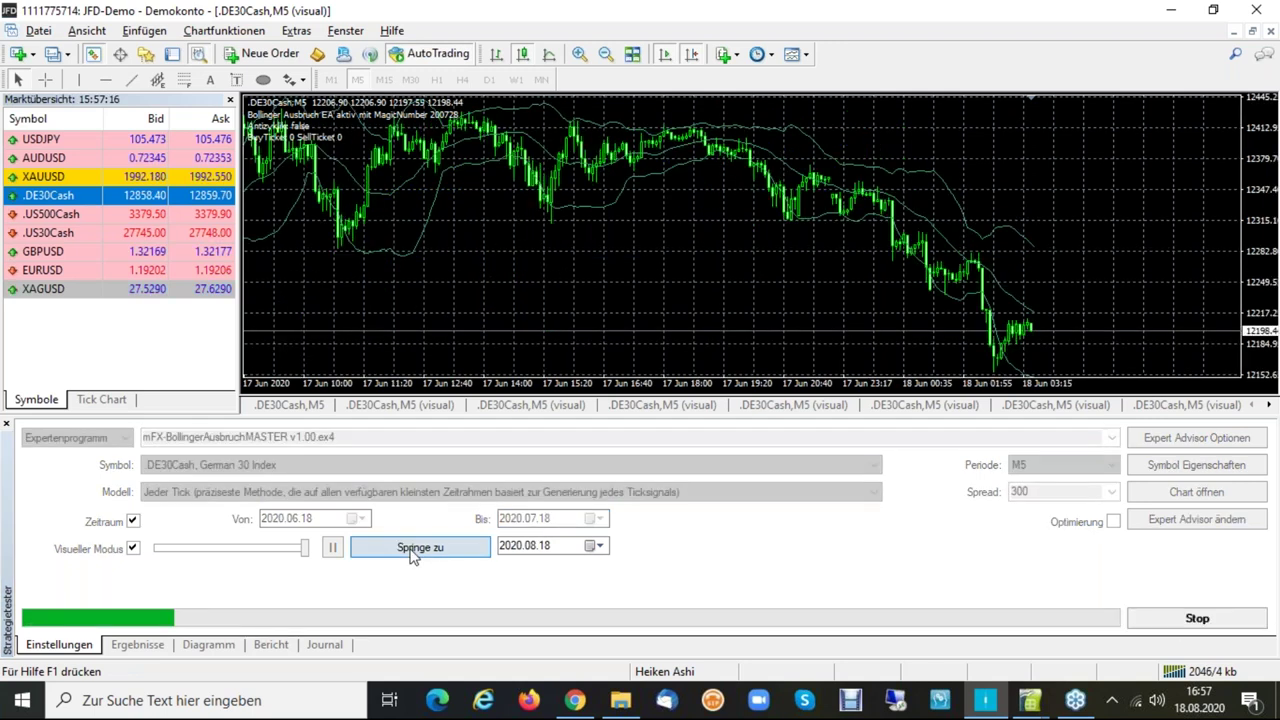
click(413, 555)
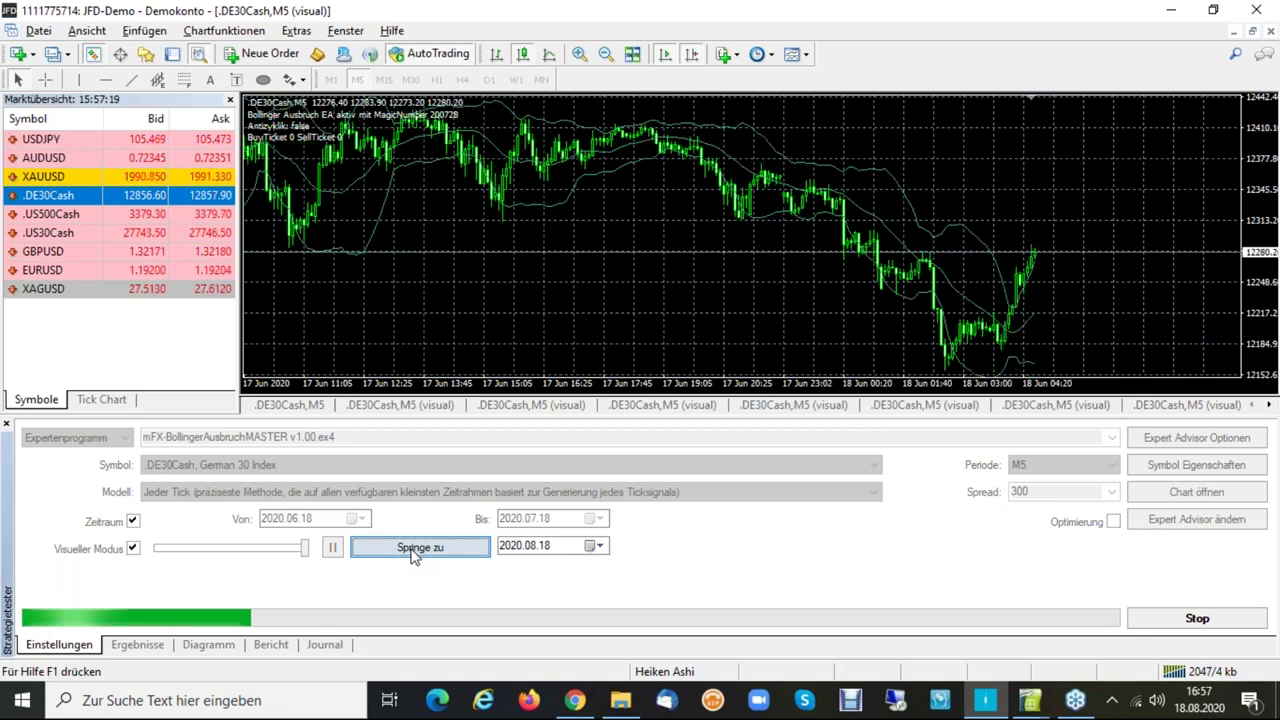
Check the June to July test result and log the net loss of -455 in D3 of the Backtest Log.
key(alt+Tab)
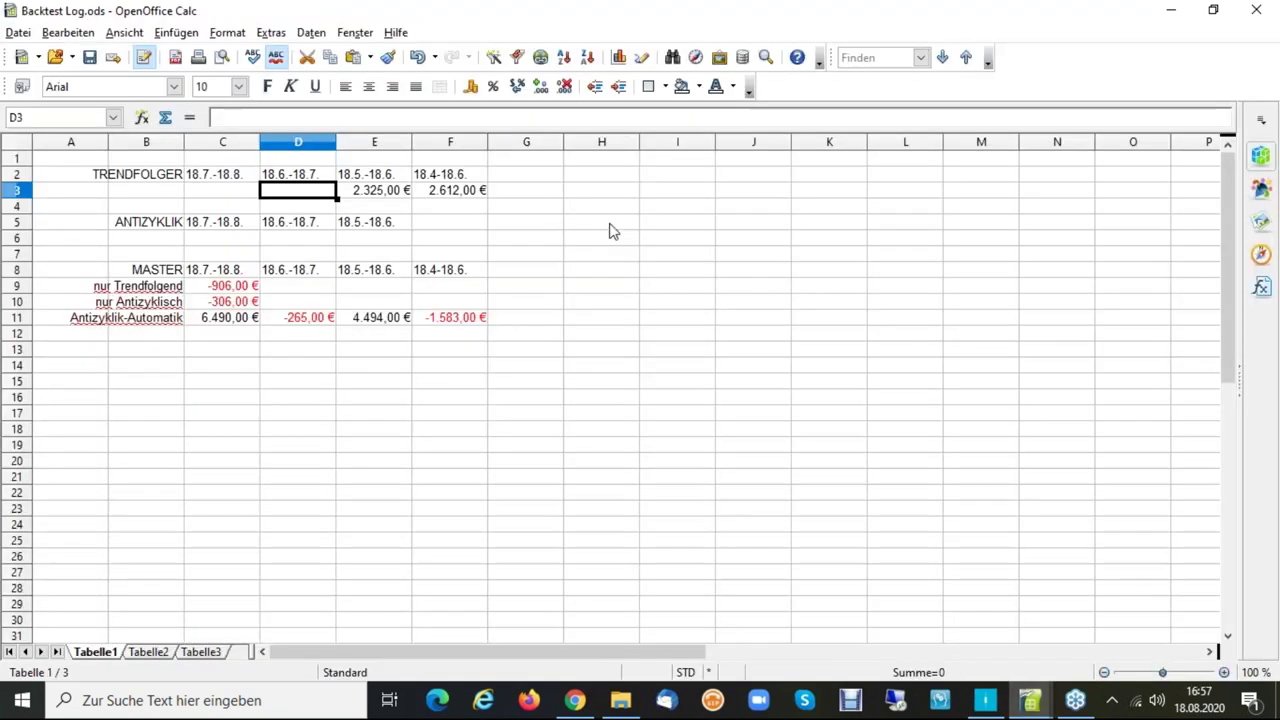
key(Right)
key(Left)
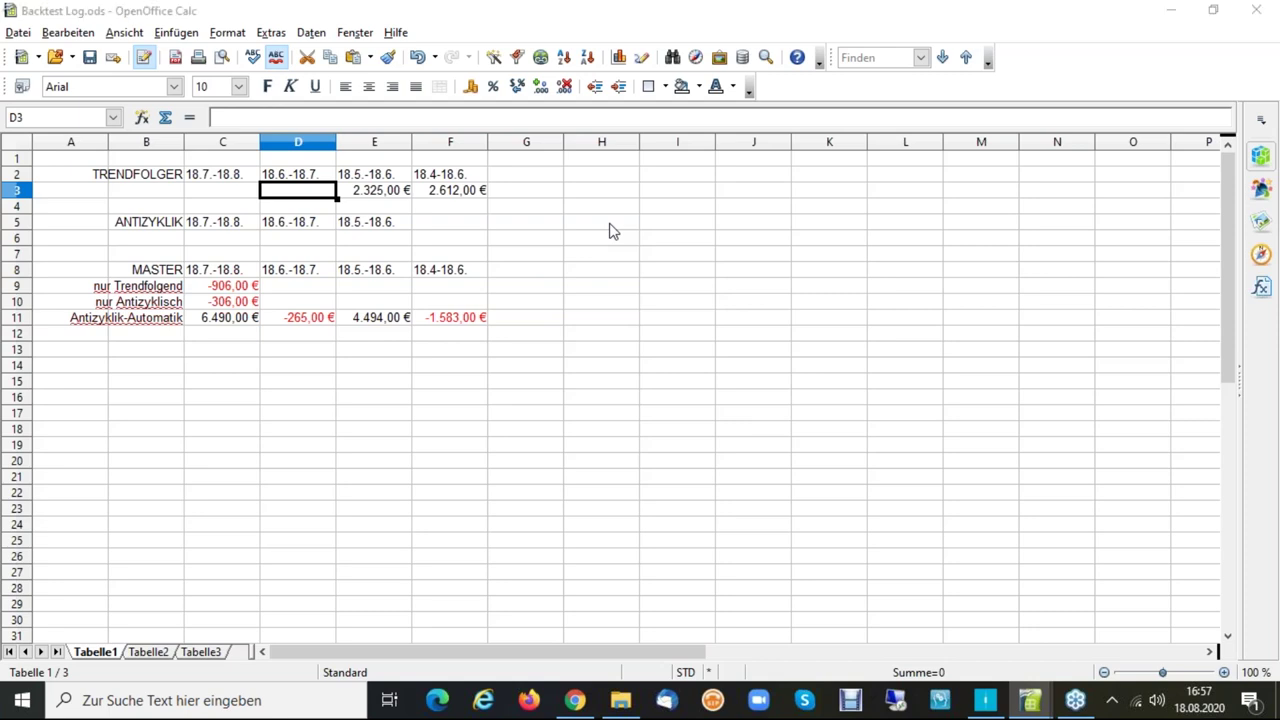
key(alt+Tab)
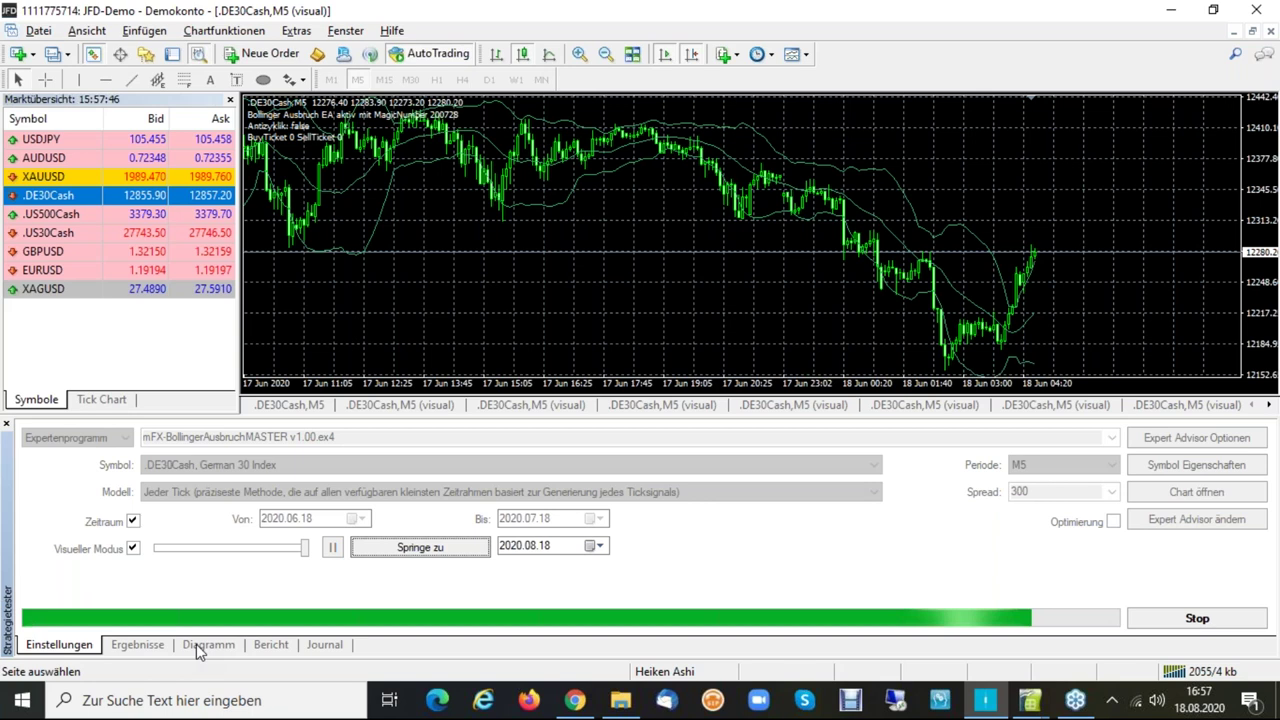
key(alt+Tab)
key(Up)
key(Left)
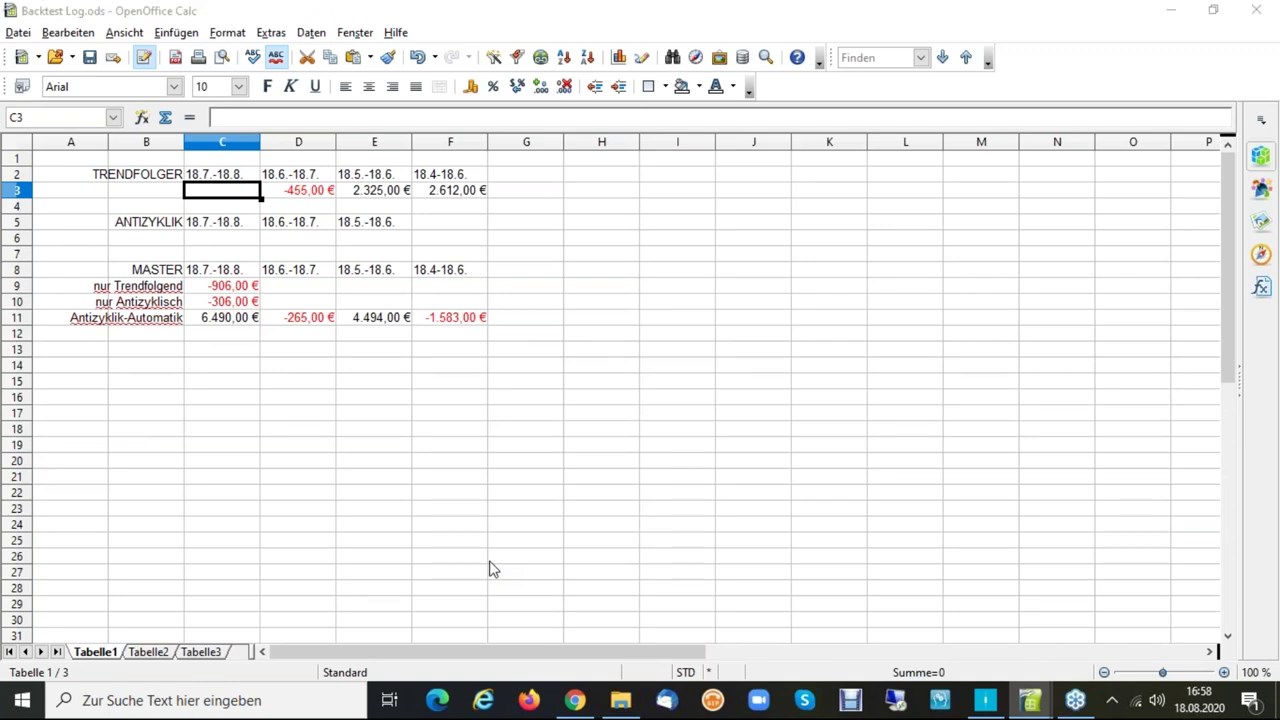
Switch to MetaTrader, review the expert advisor's signal, ADX filter and trend filter inputs, and accept them.
key(alt+Tab)
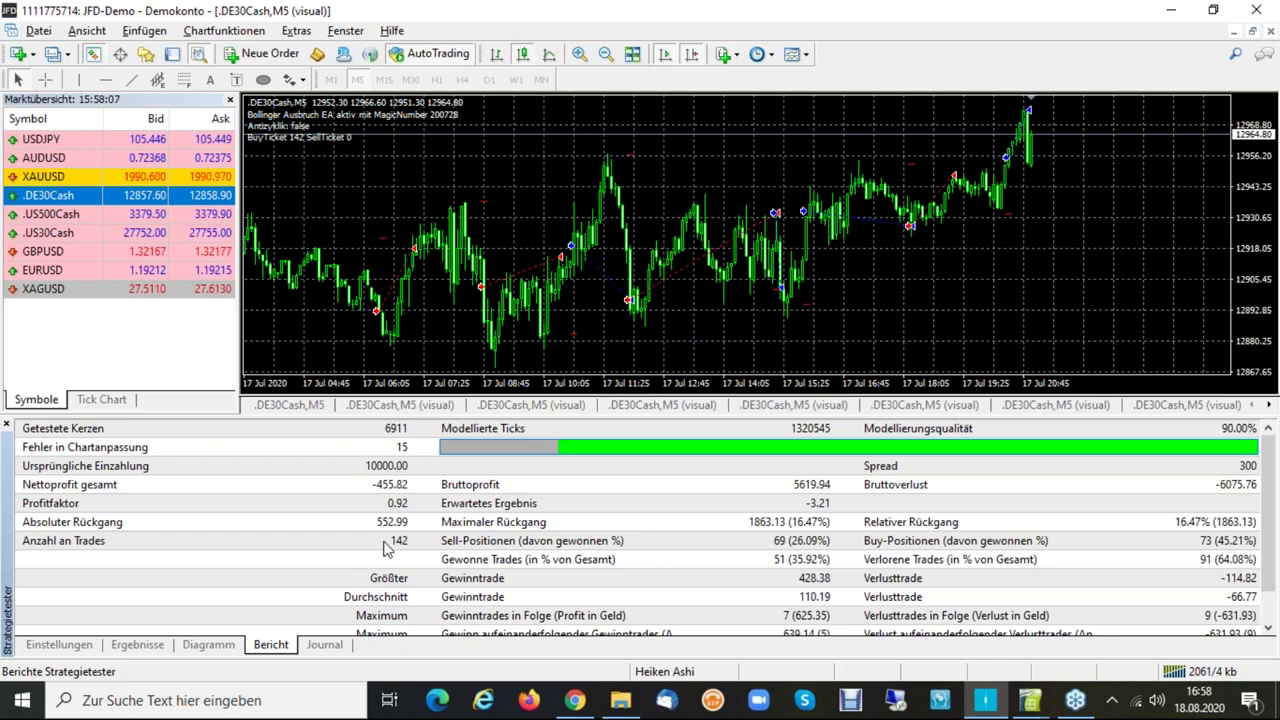
click(59, 644)
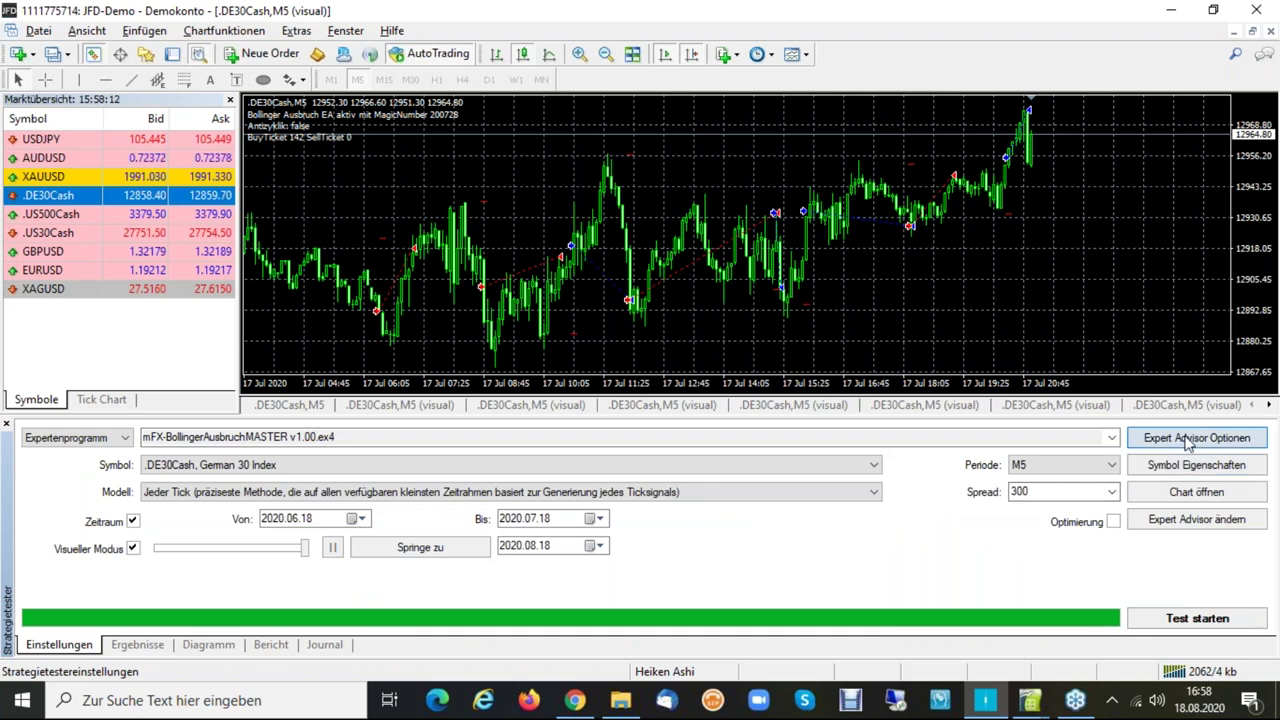
click(1188, 440)
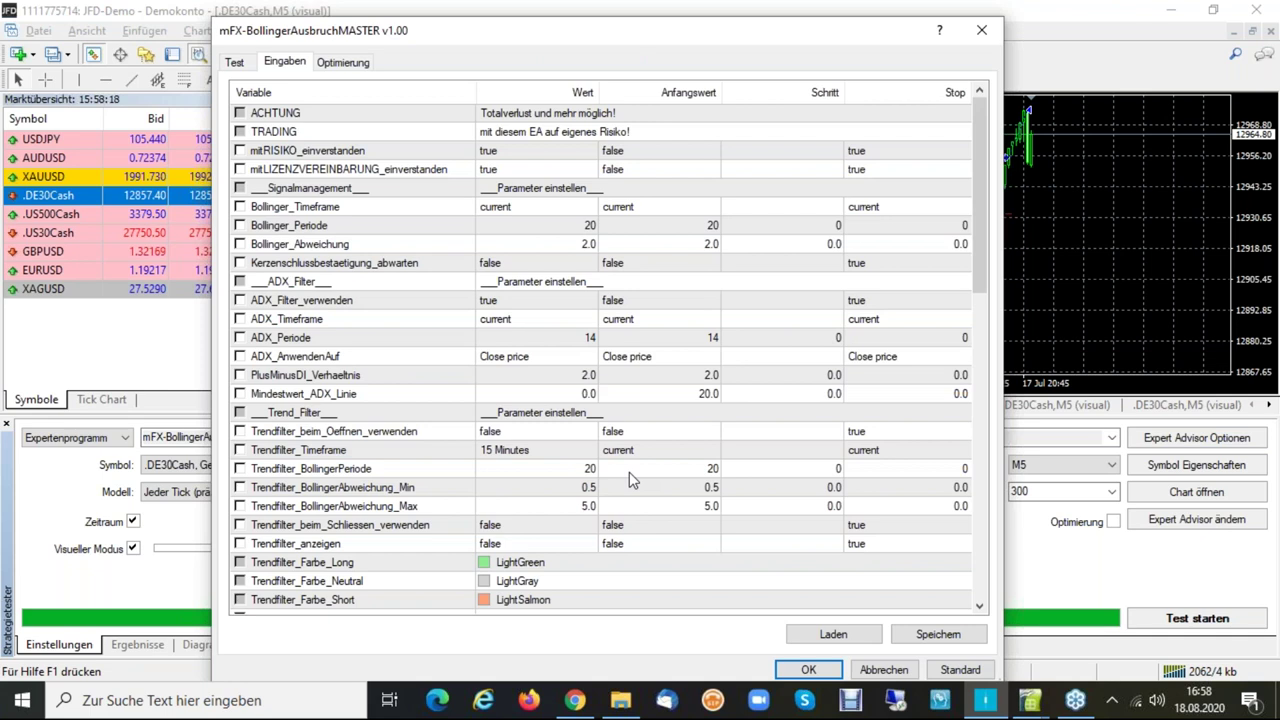
key(Return)
Set the test period back to 2020.05.18 to 2020.06.18, start the visual test and skip ahead to 2020.08.18.
click(291, 519)
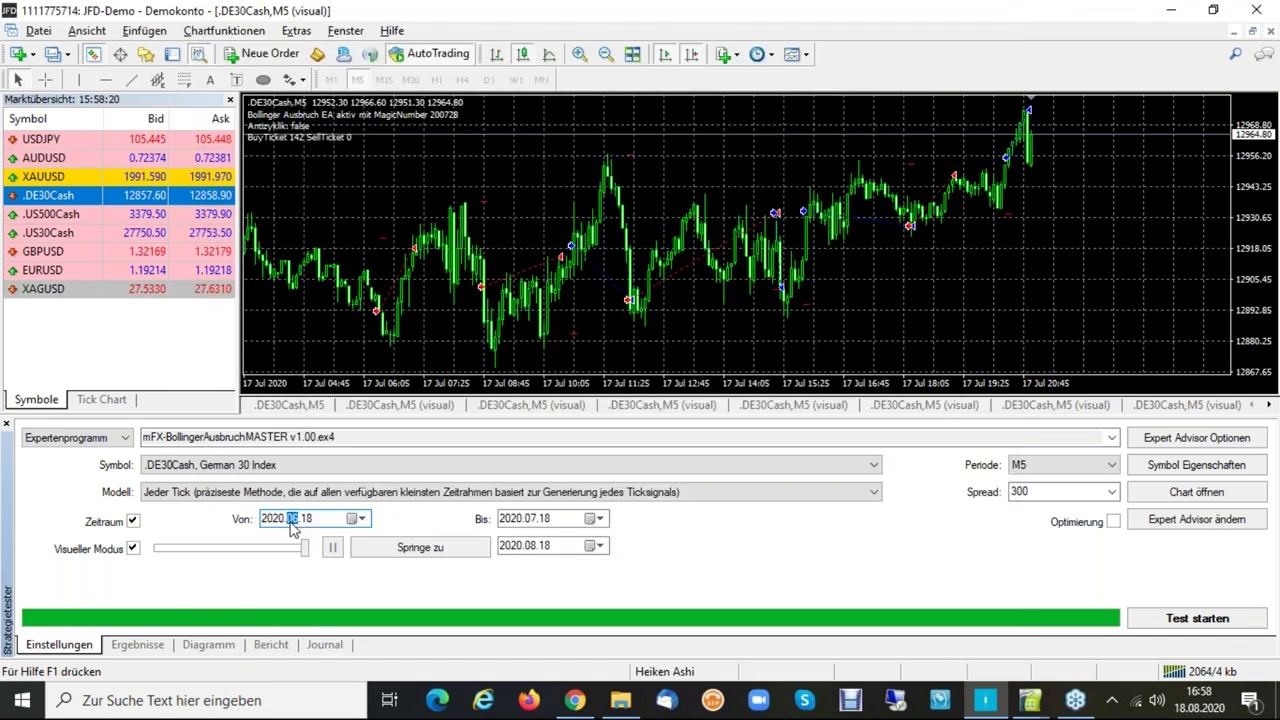
text(05)
click(531, 519)
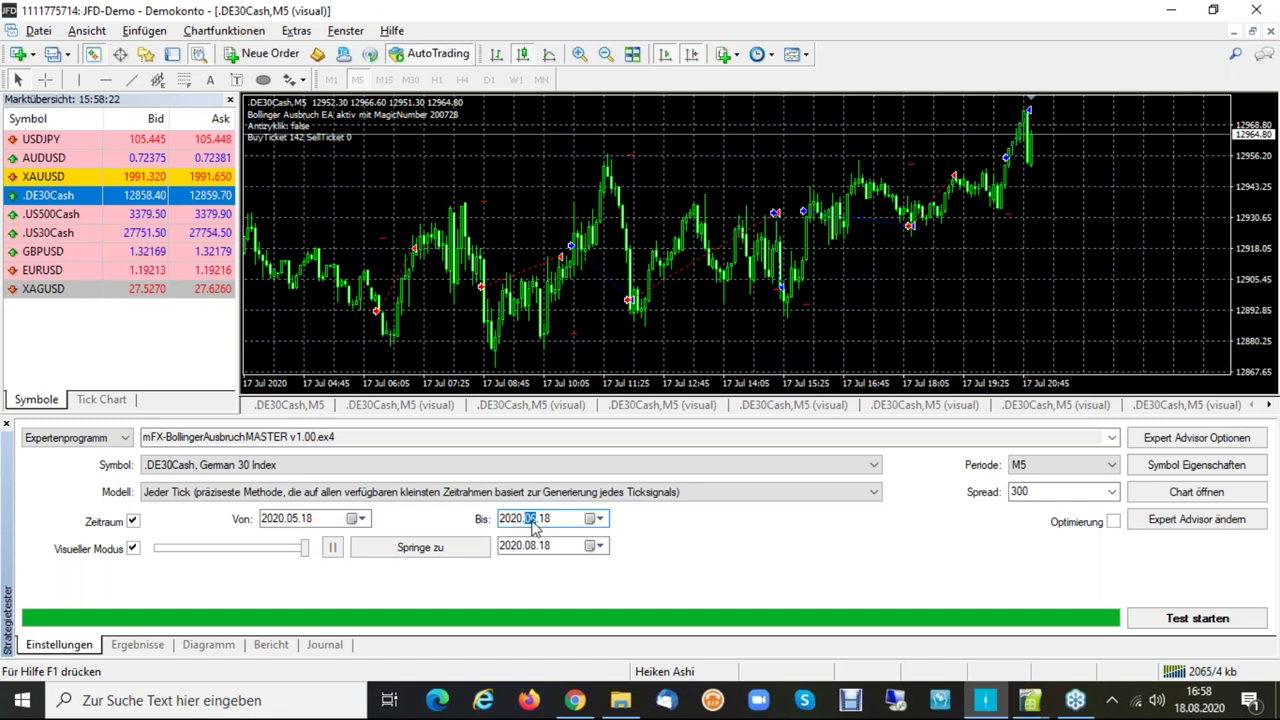
text(06)
click(1175, 620)
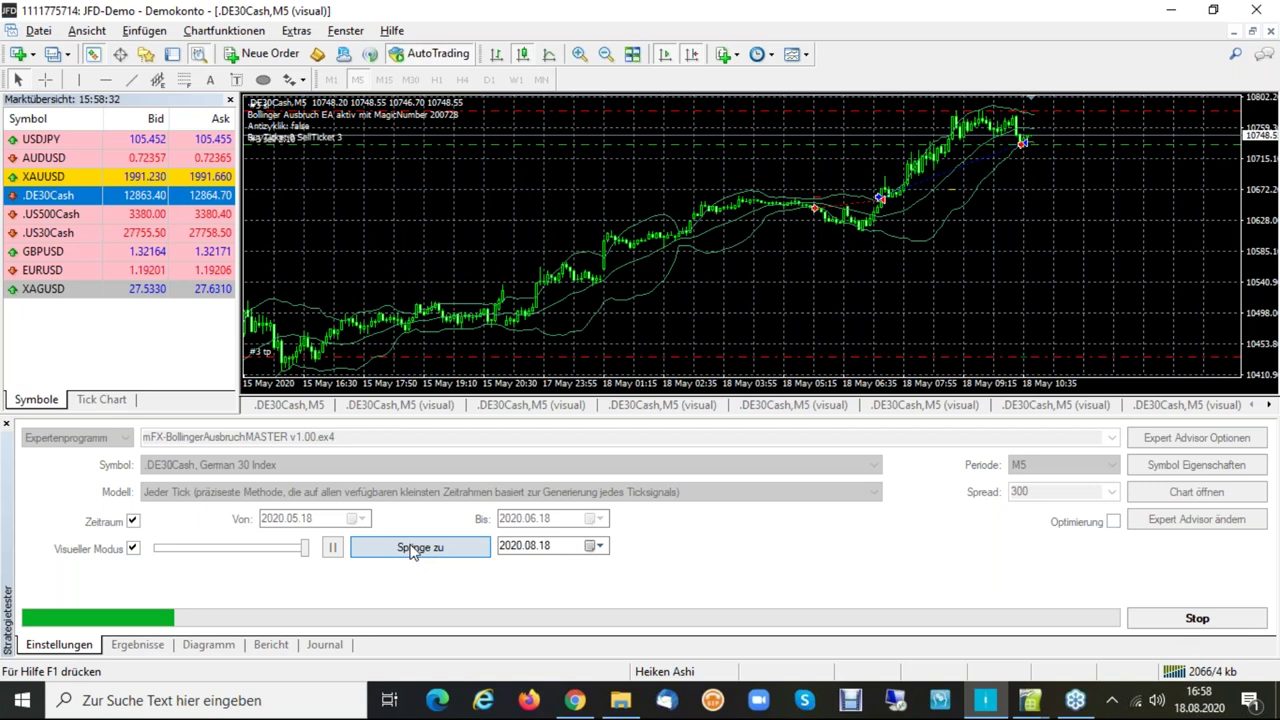
click(410, 550)
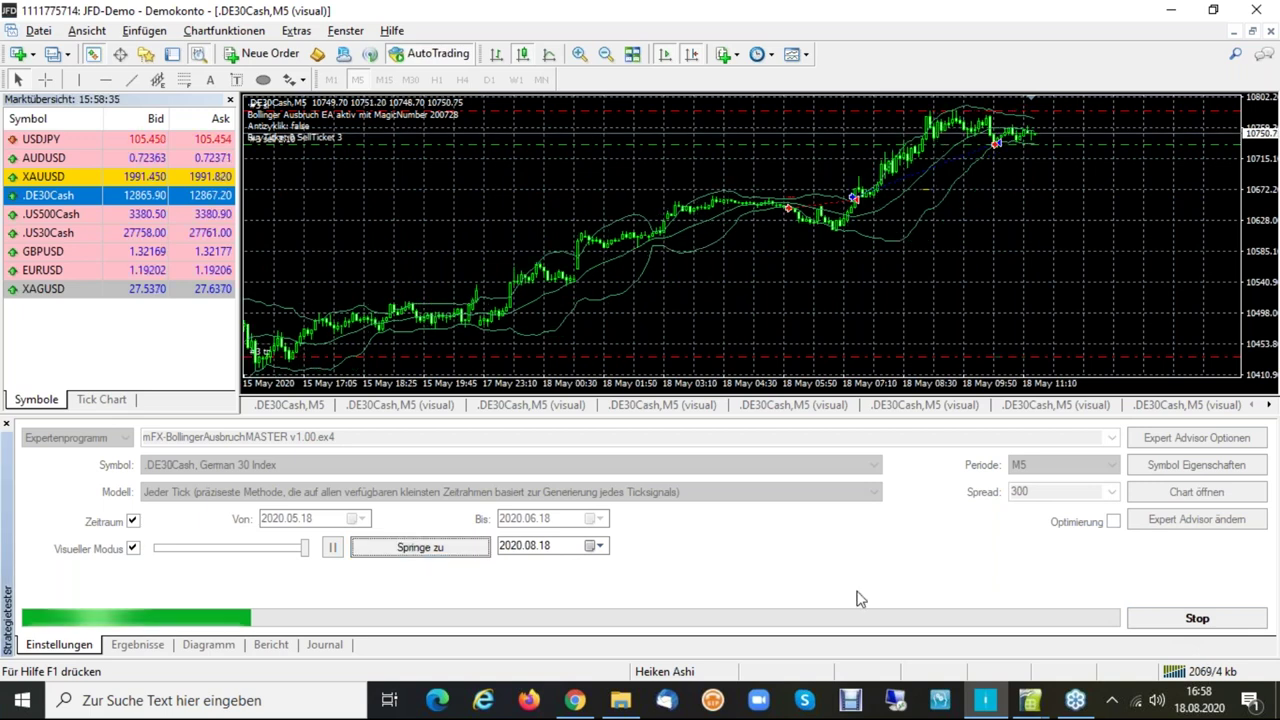
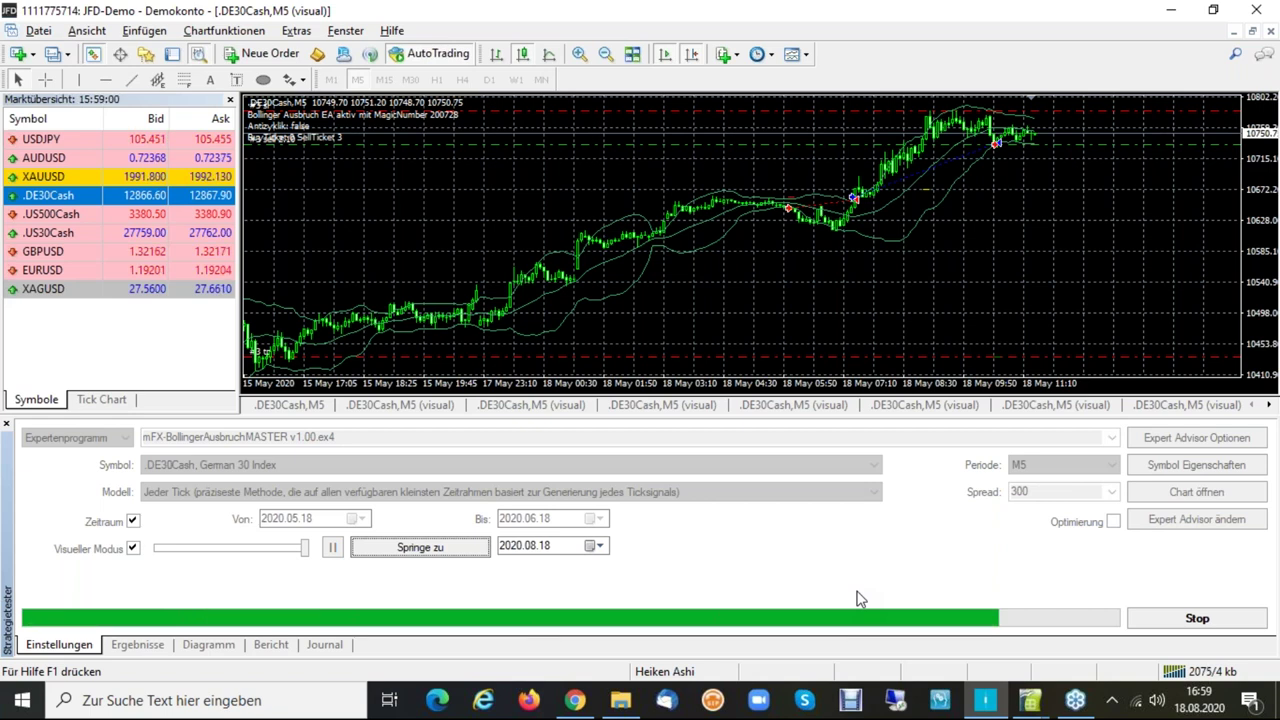
Check the May to June report, set the test period to 2020.07.18 to 2020.08.18, start the visual test and skip ahead to 2020.08.18.
click(272, 645)
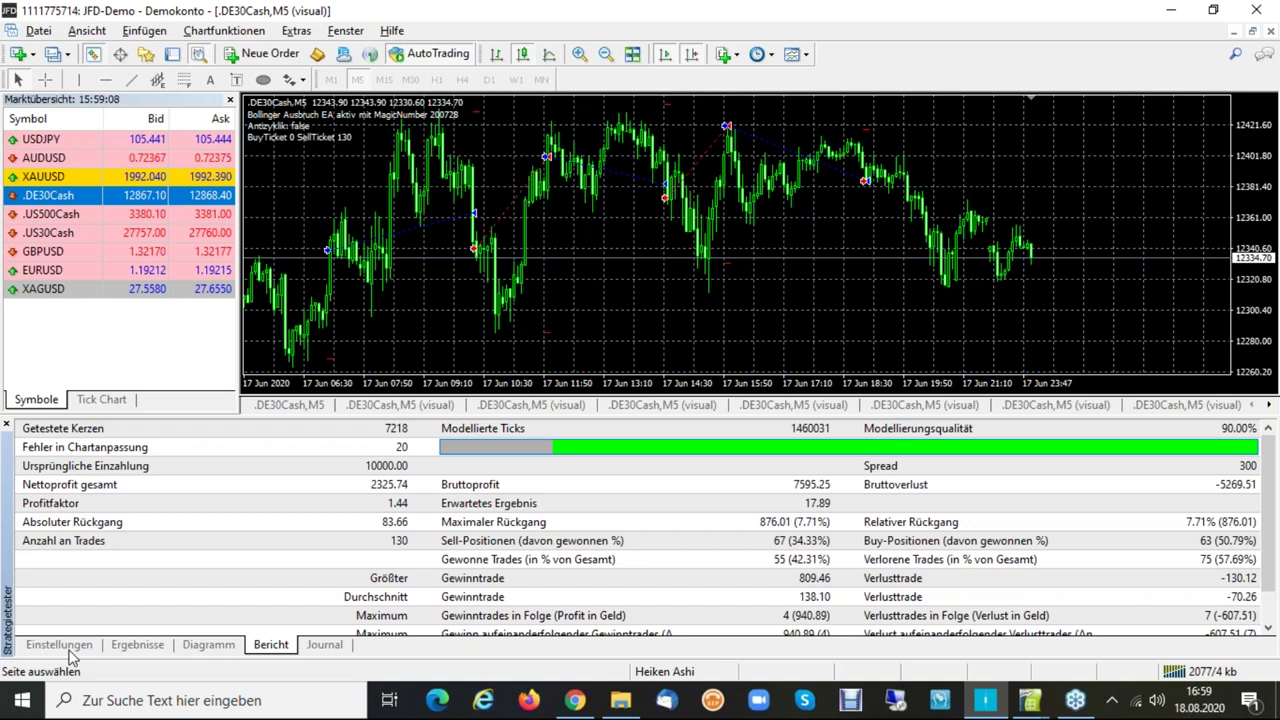
click(60, 645)
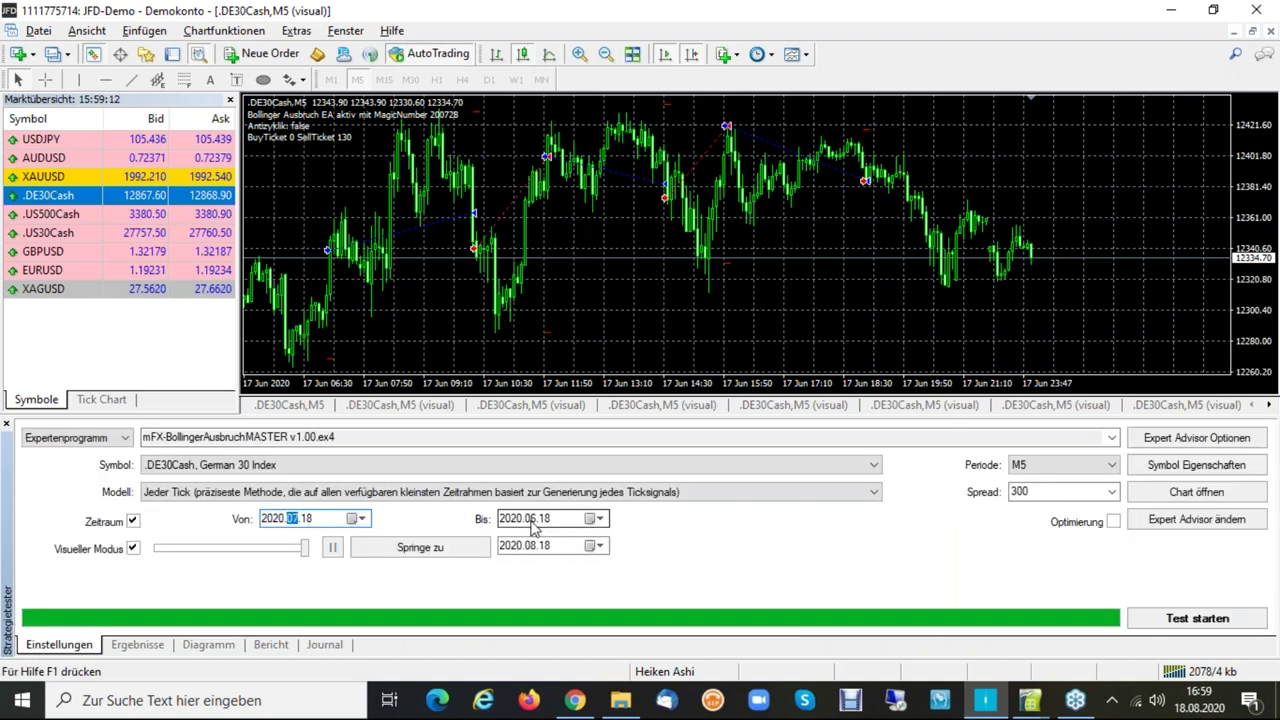
click(531, 519)
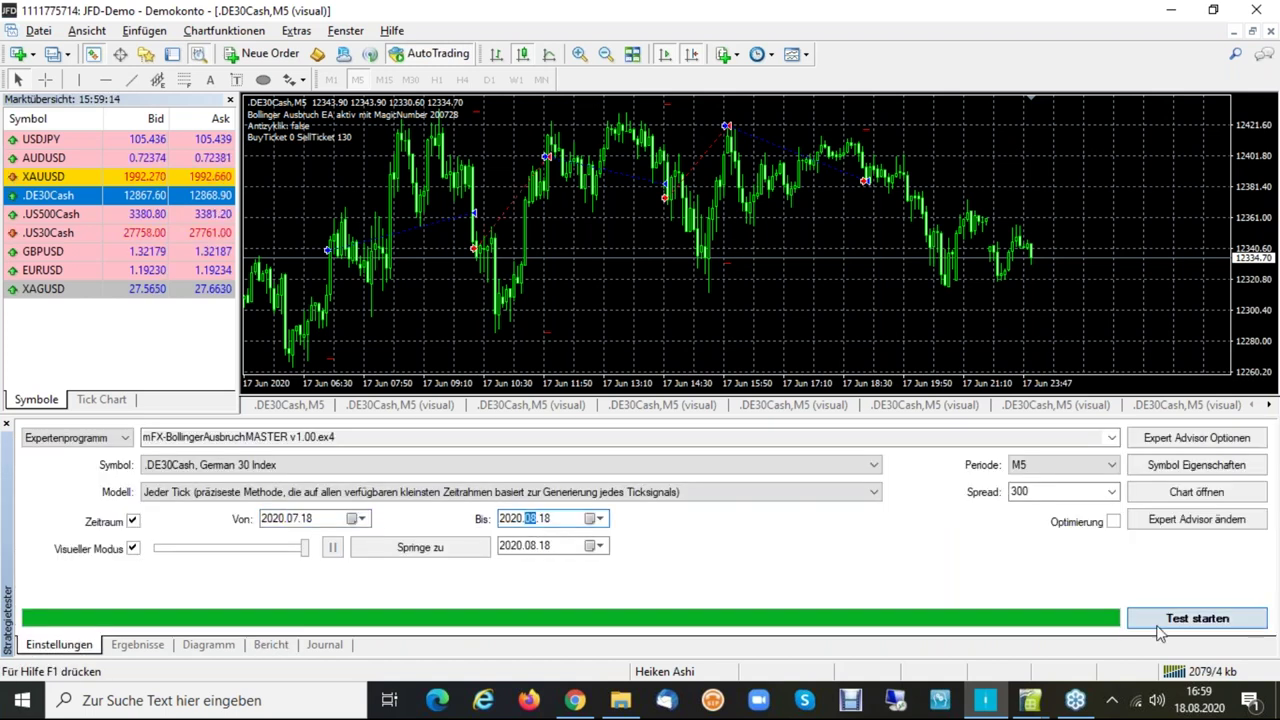
click(1158, 624)
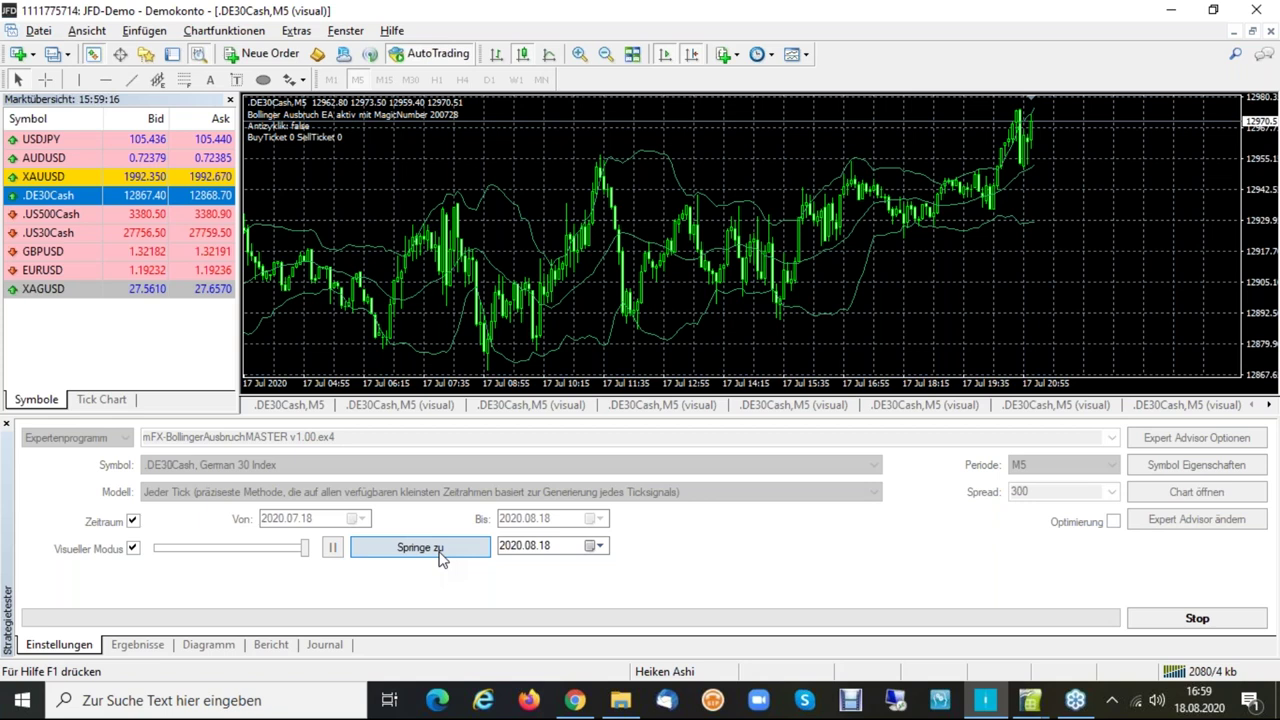
click(440, 556)
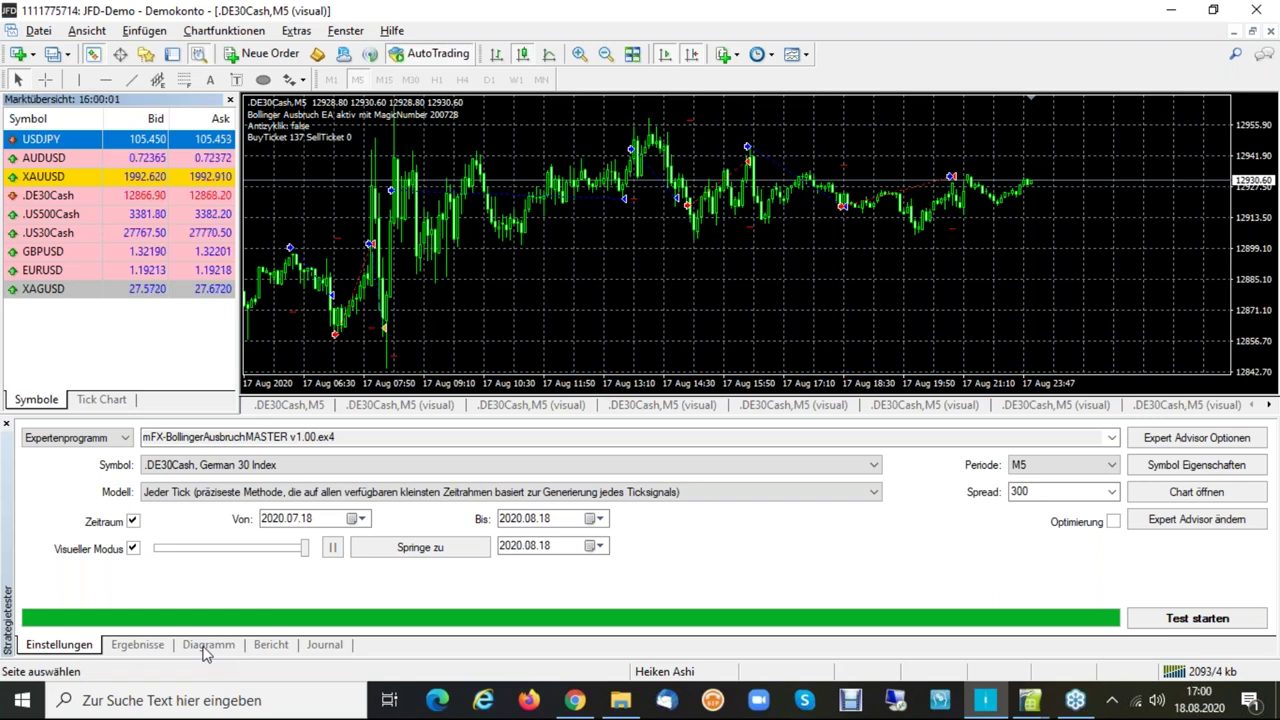
Check the July to August test report and compare it with the monthly TRENDFOLGER results in row 3 of the Backtest Log.
click(268, 645)
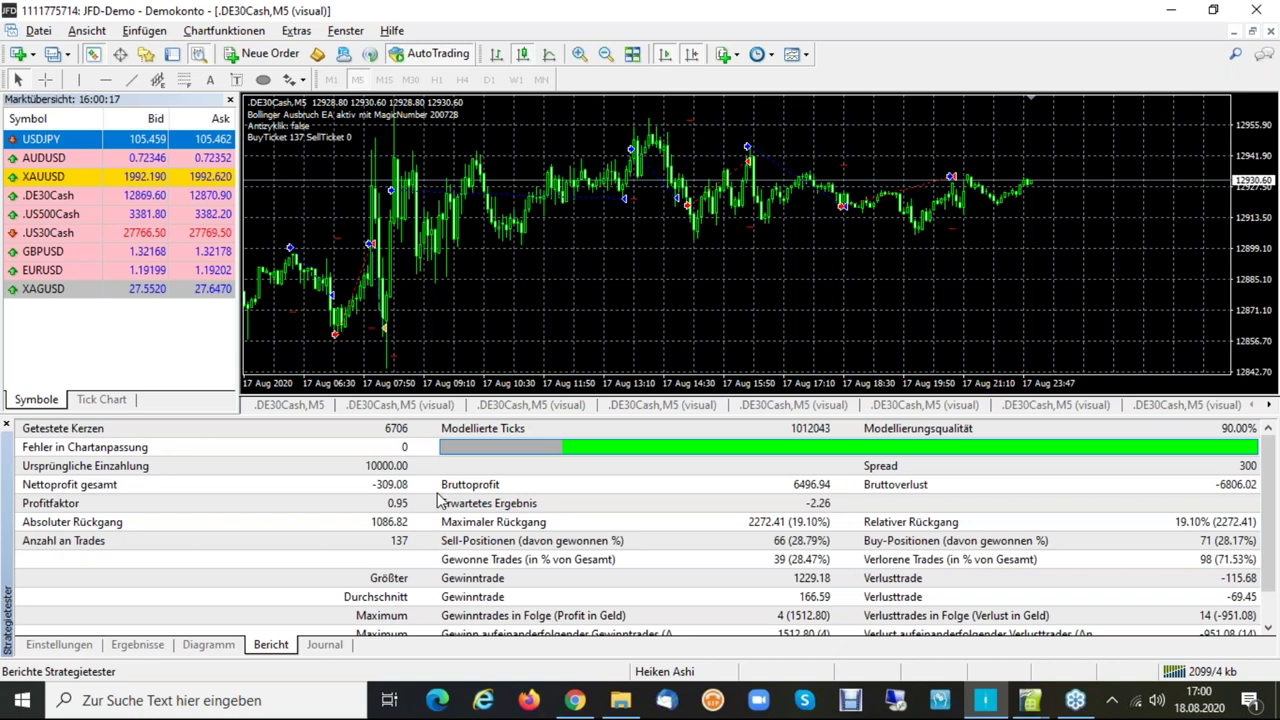
key(alt+Tab)
key(Right)
key(Right)
key(Right)
key(Left)
key(Left)
key(Left)
key(Right)
key(Right)
key(Right)
key(Right)
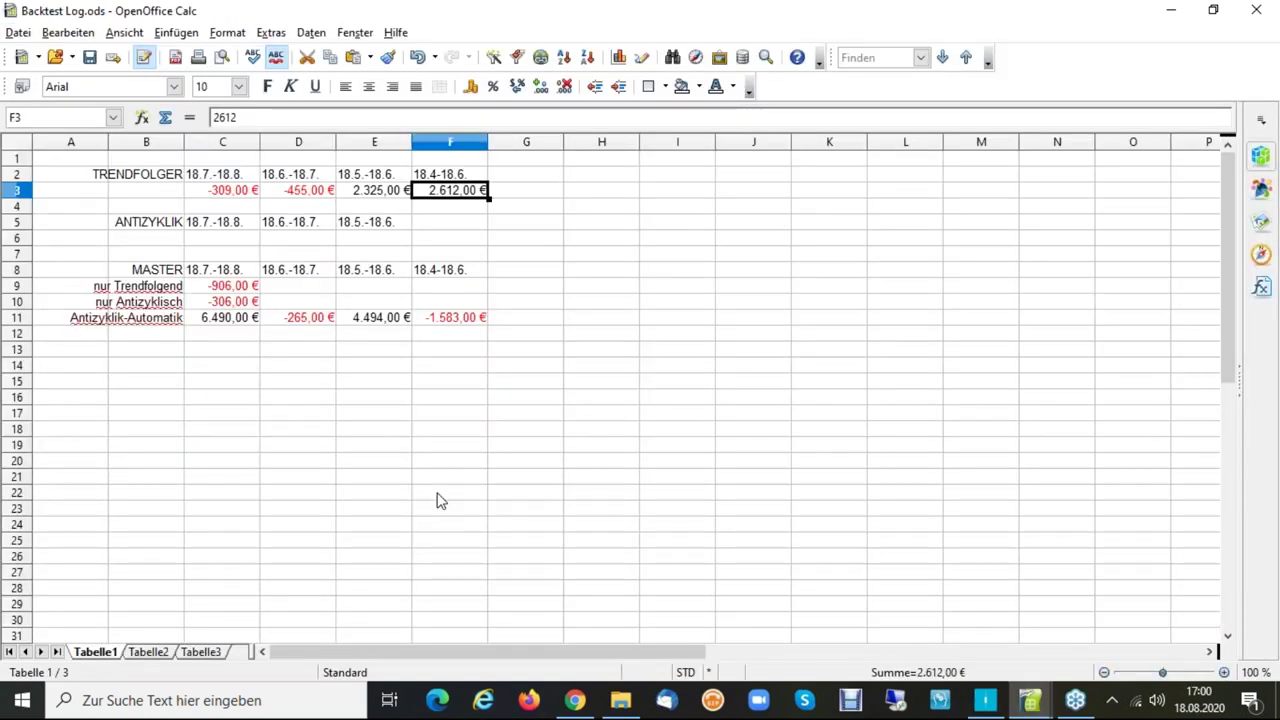
key(shift+Left)
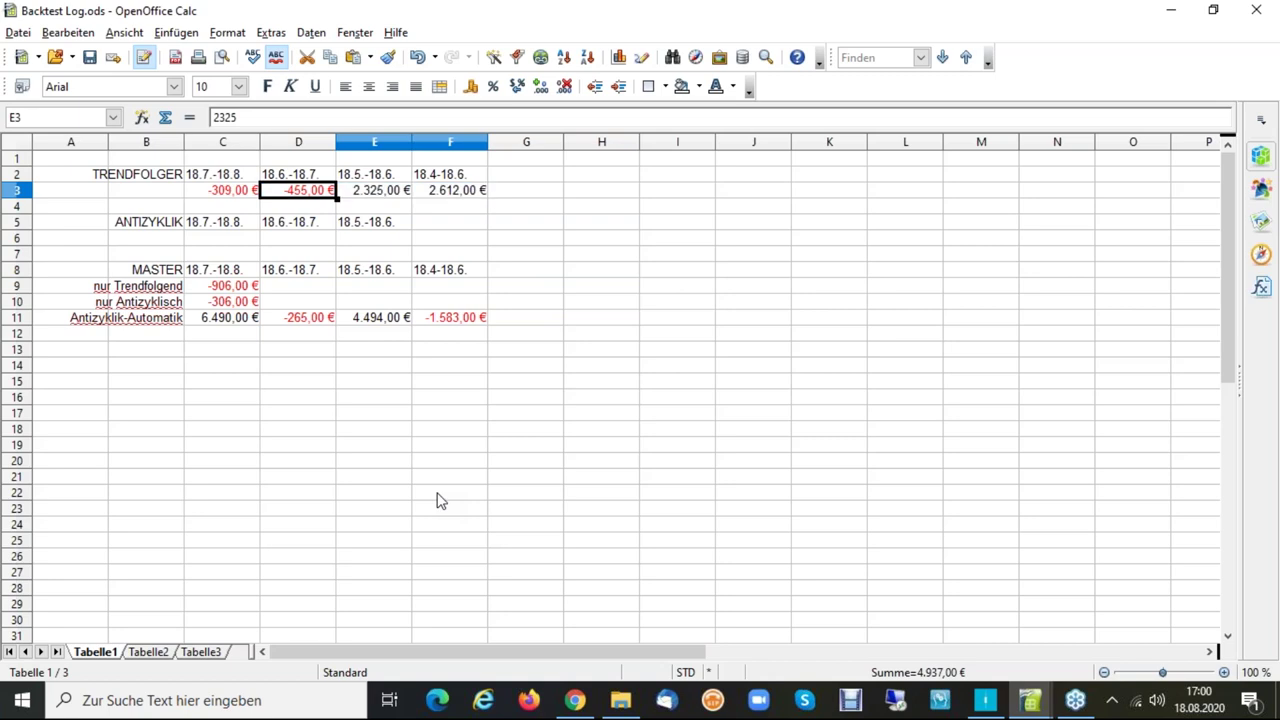
key(shift+Left)
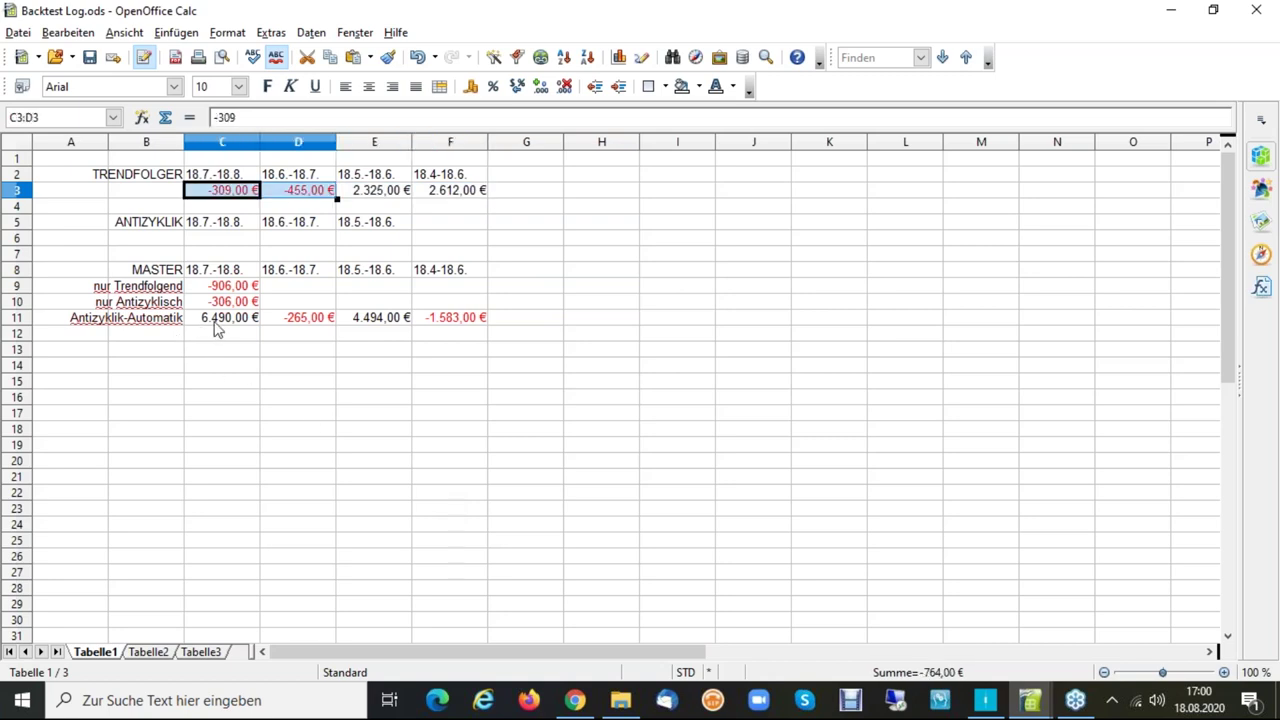
Review the MASTER Antizyklik-Automatik results in row 11 and select C11:F11 to read their sum.
click(446, 323)
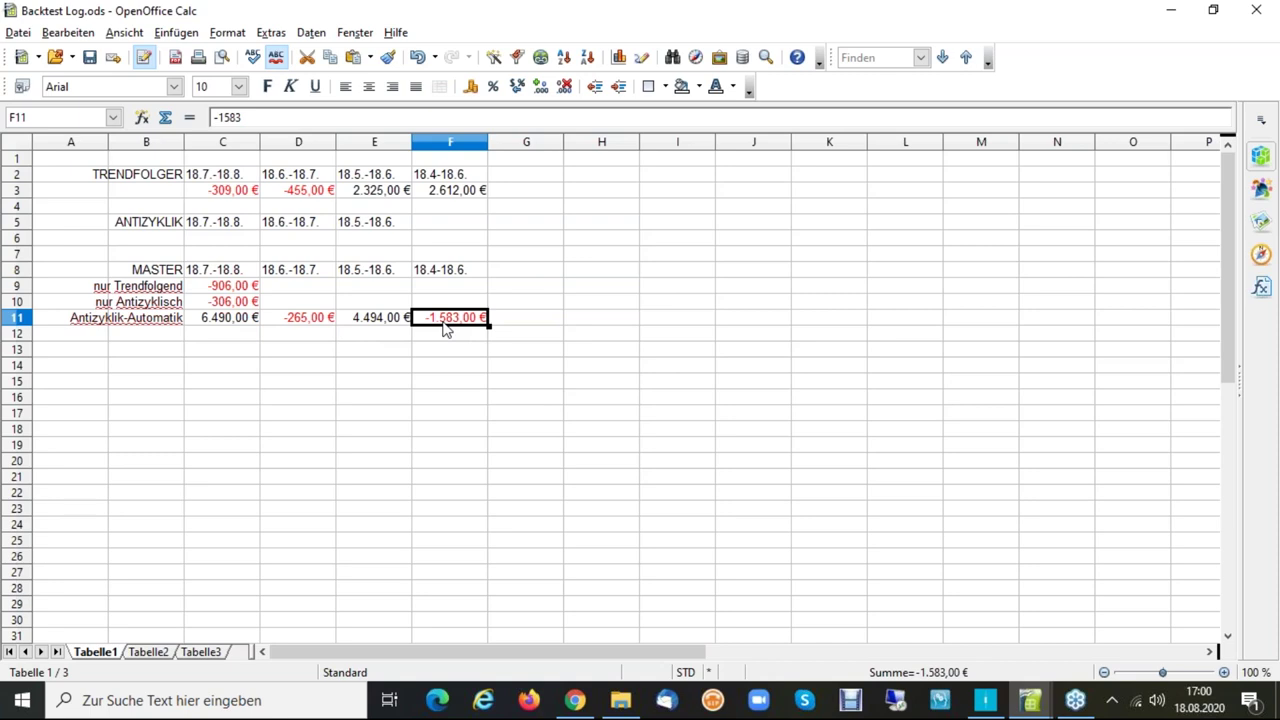
key(Left)
click(218, 320)
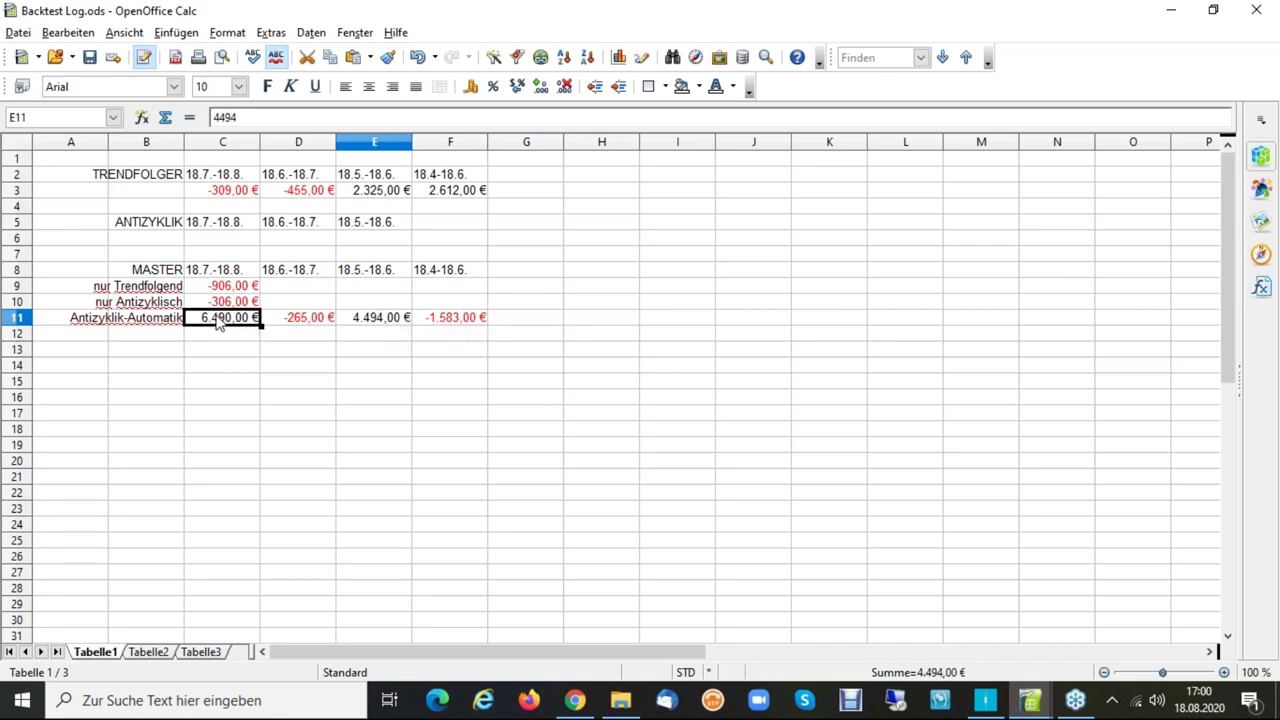
click(290, 323)
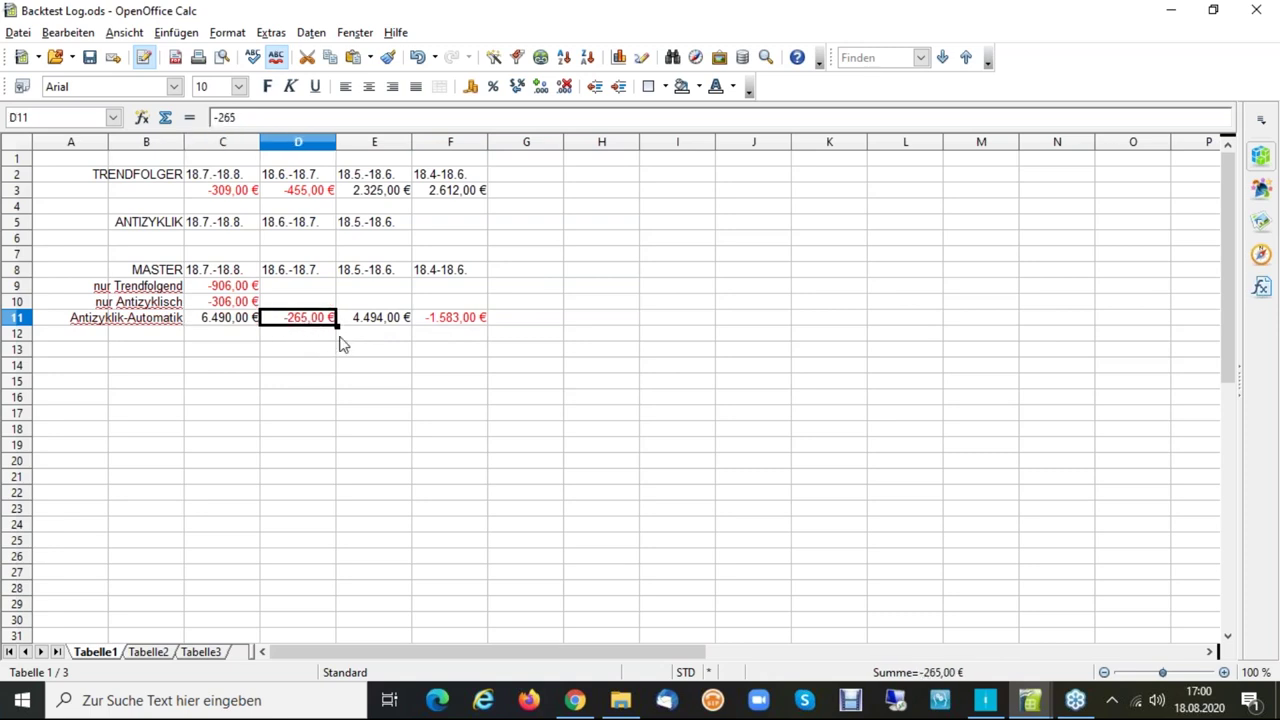
click(453, 326)
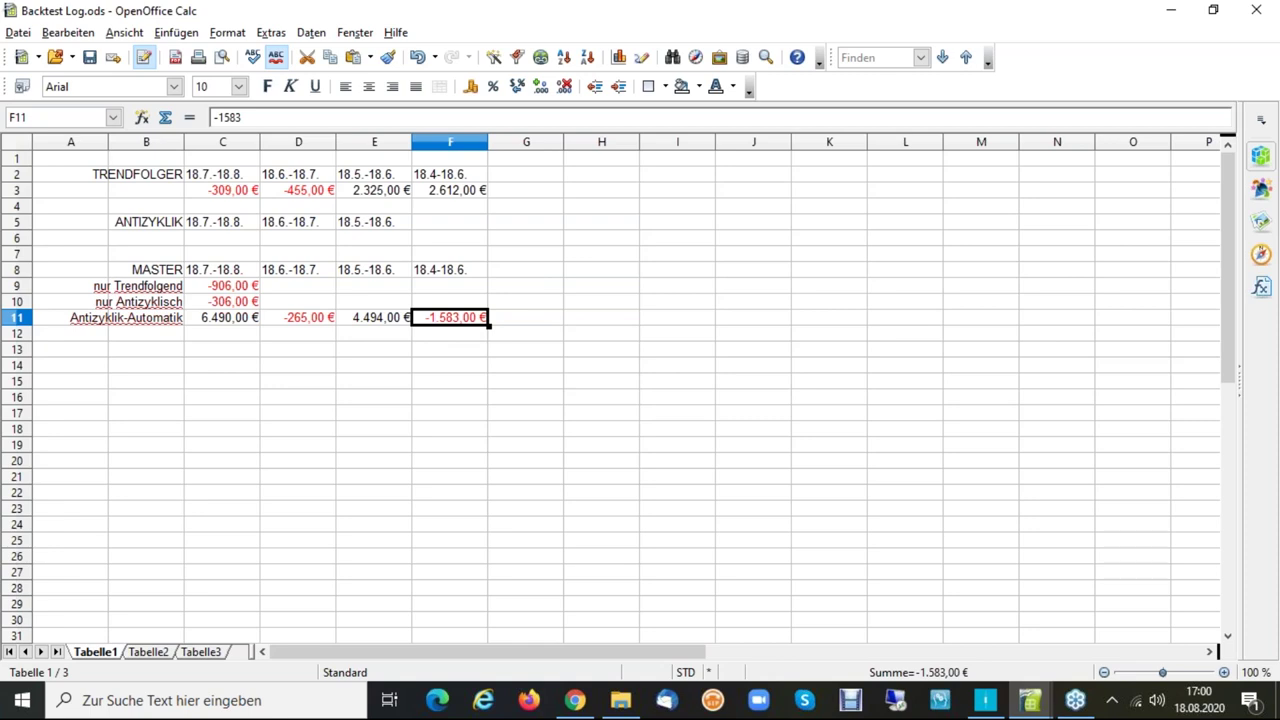
key(shift+Left)
key(shift+Left)
key(shift+Left)
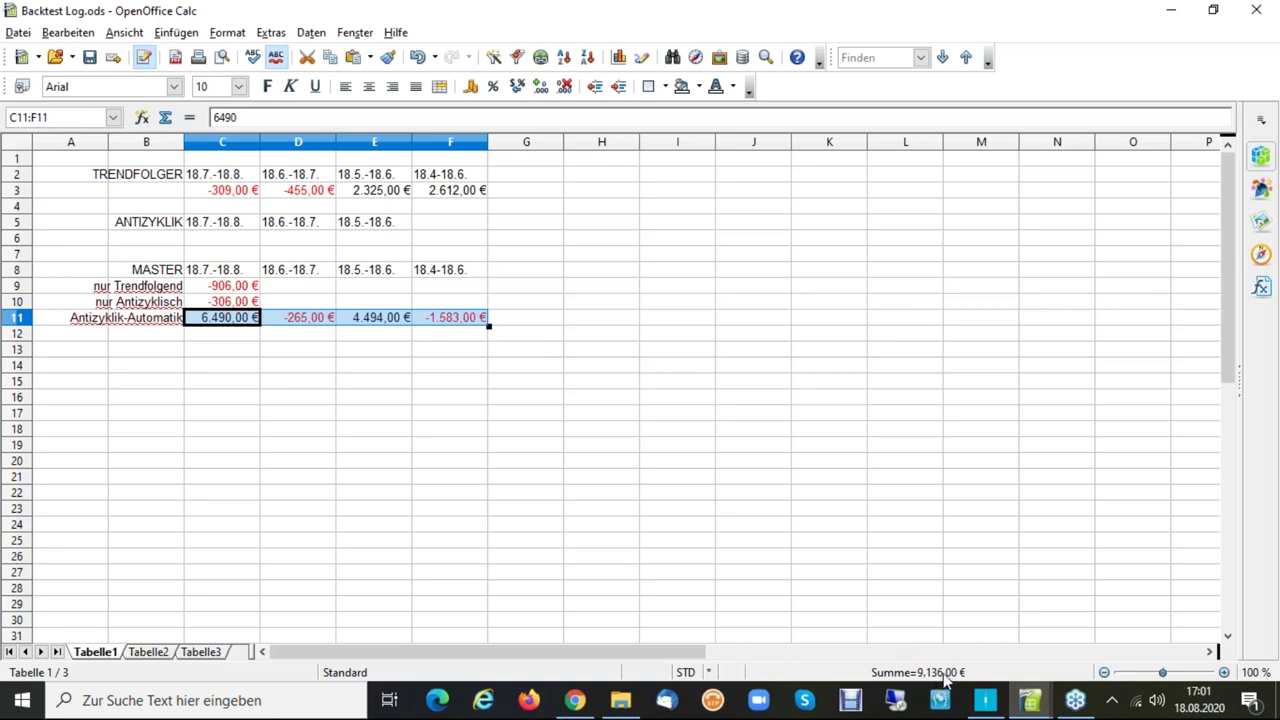
Select the TRENDFOLGER results in C3:F3 to read their sum for comparison.
click(452, 195)
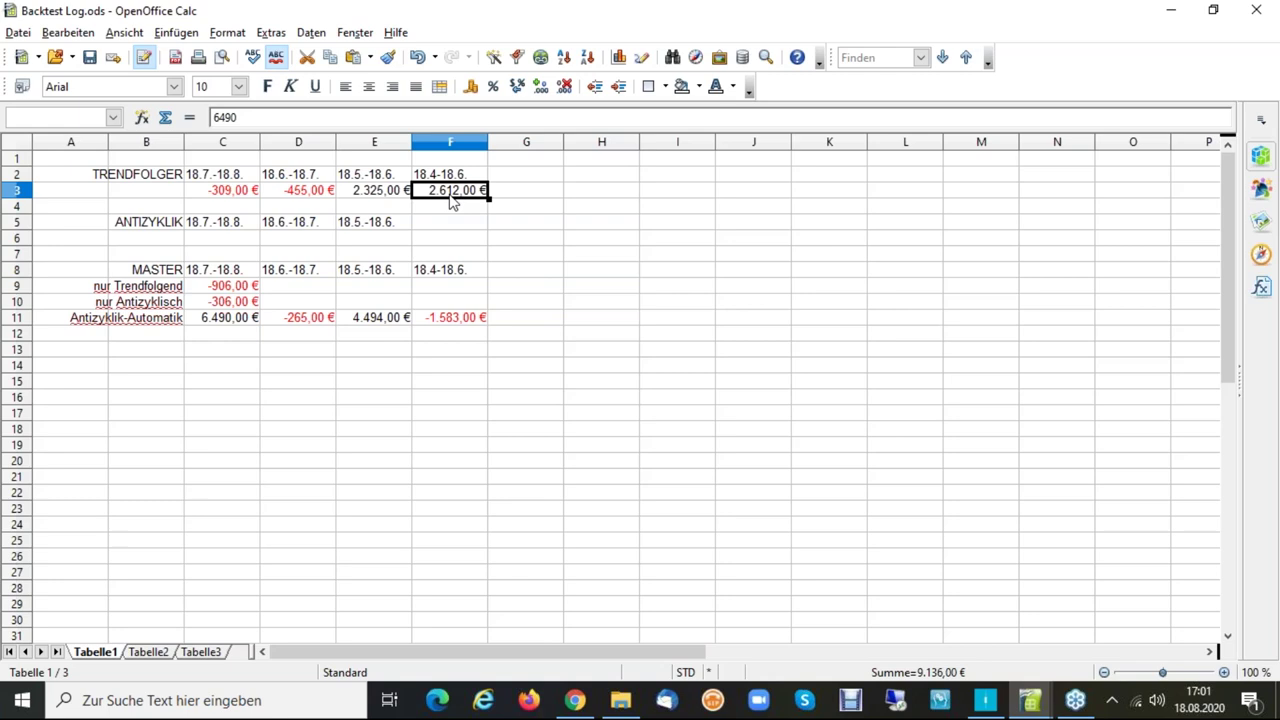
key(shift+Left)
key(shift+Left)
key(shift+Left)
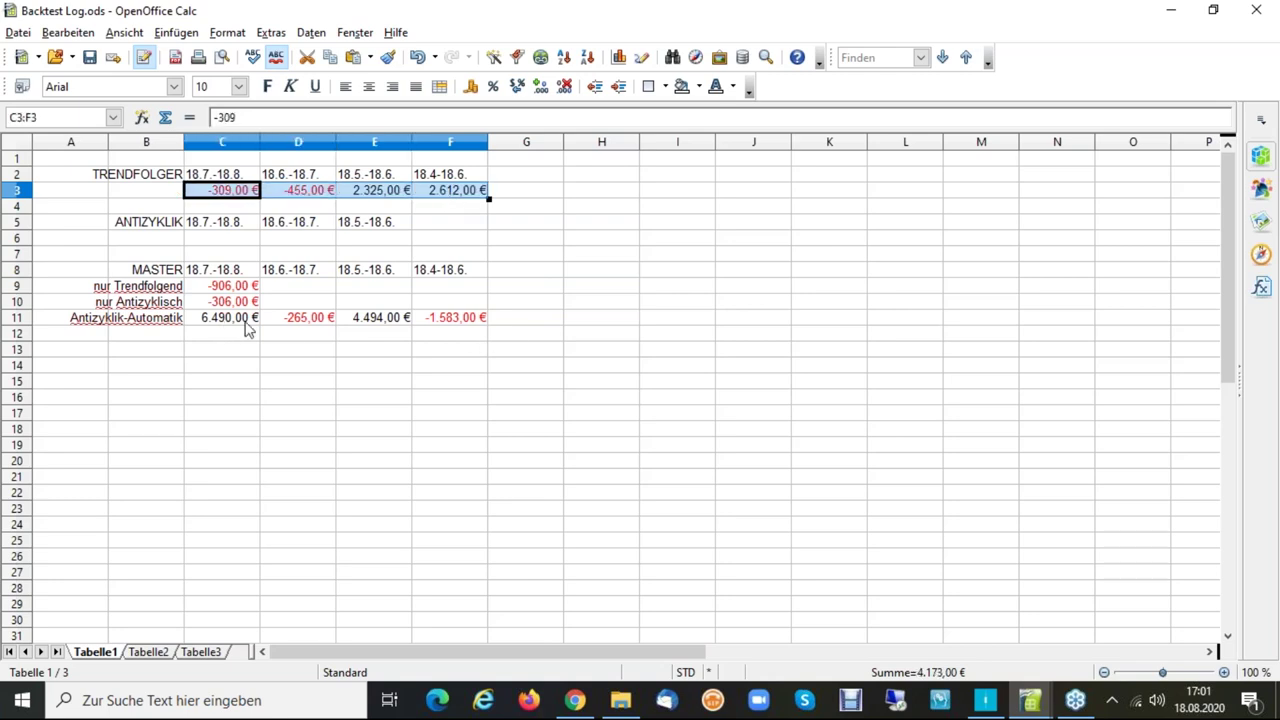
Go through the individual monthly Antizyklik-Automatik results from F11 back to C11.
click(441, 322)
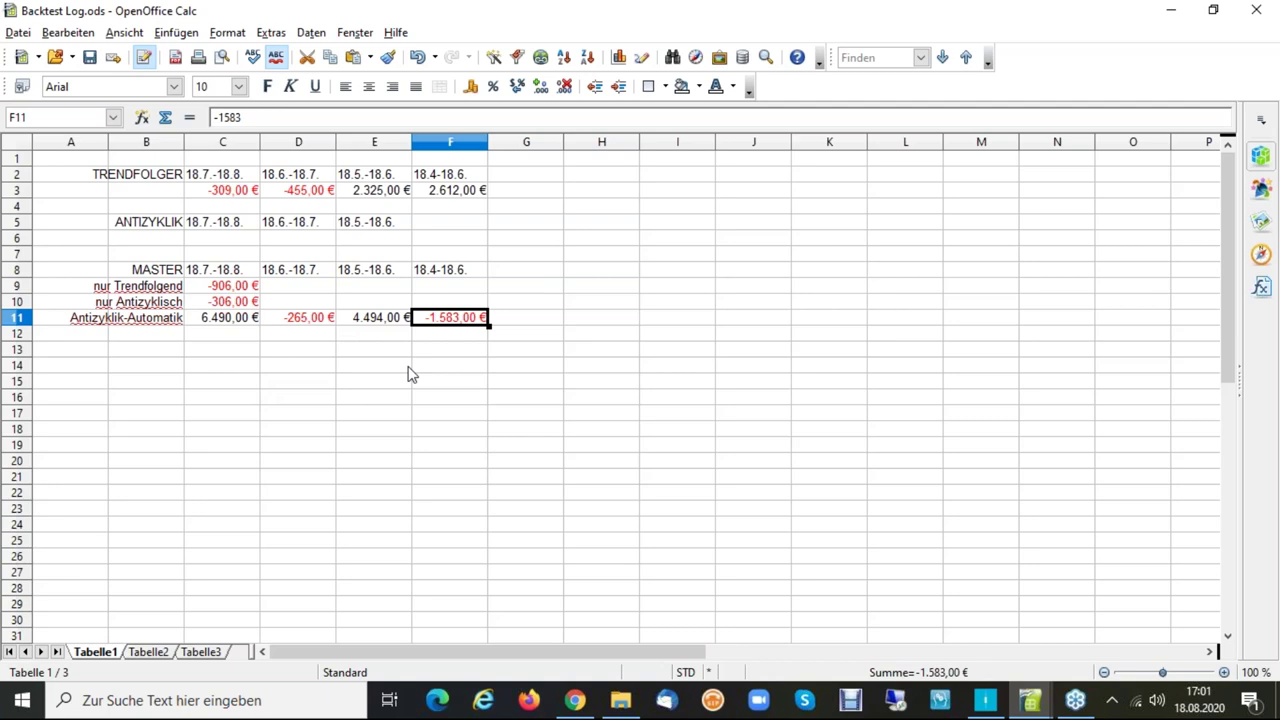
key(Left)
key(Left)
key(Left)
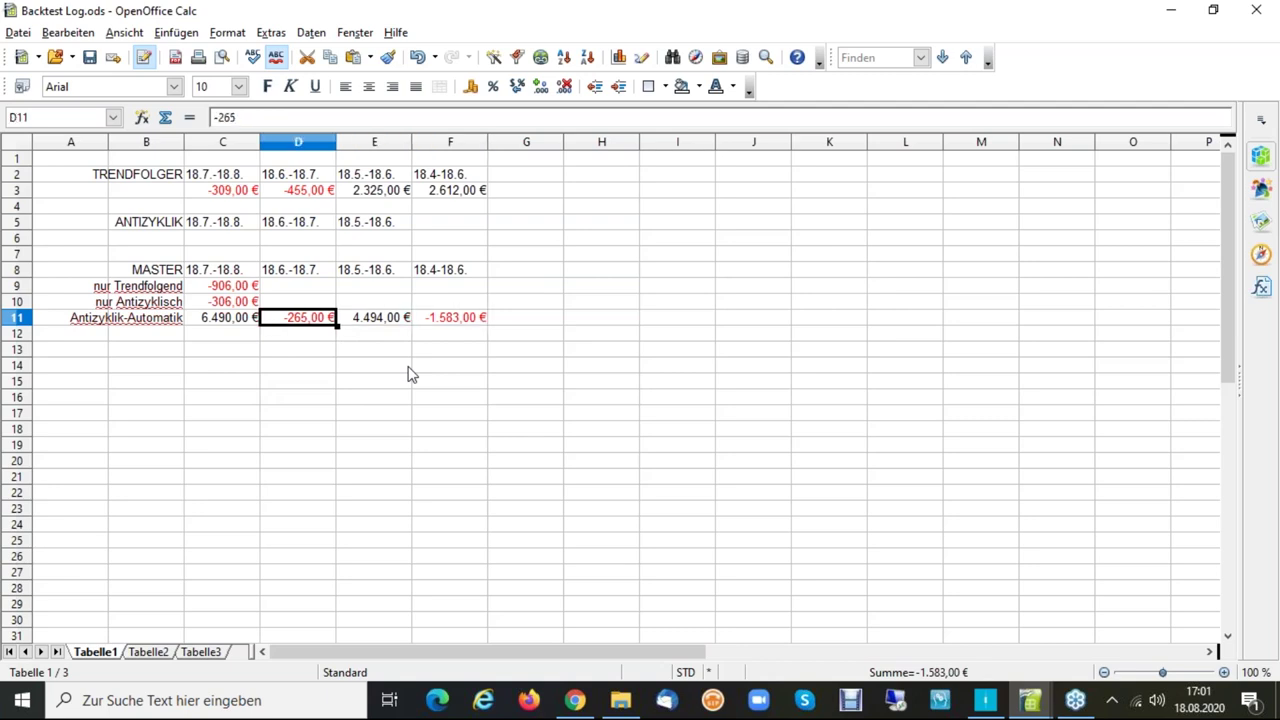
key(Right)
key(Right)
key(Right)
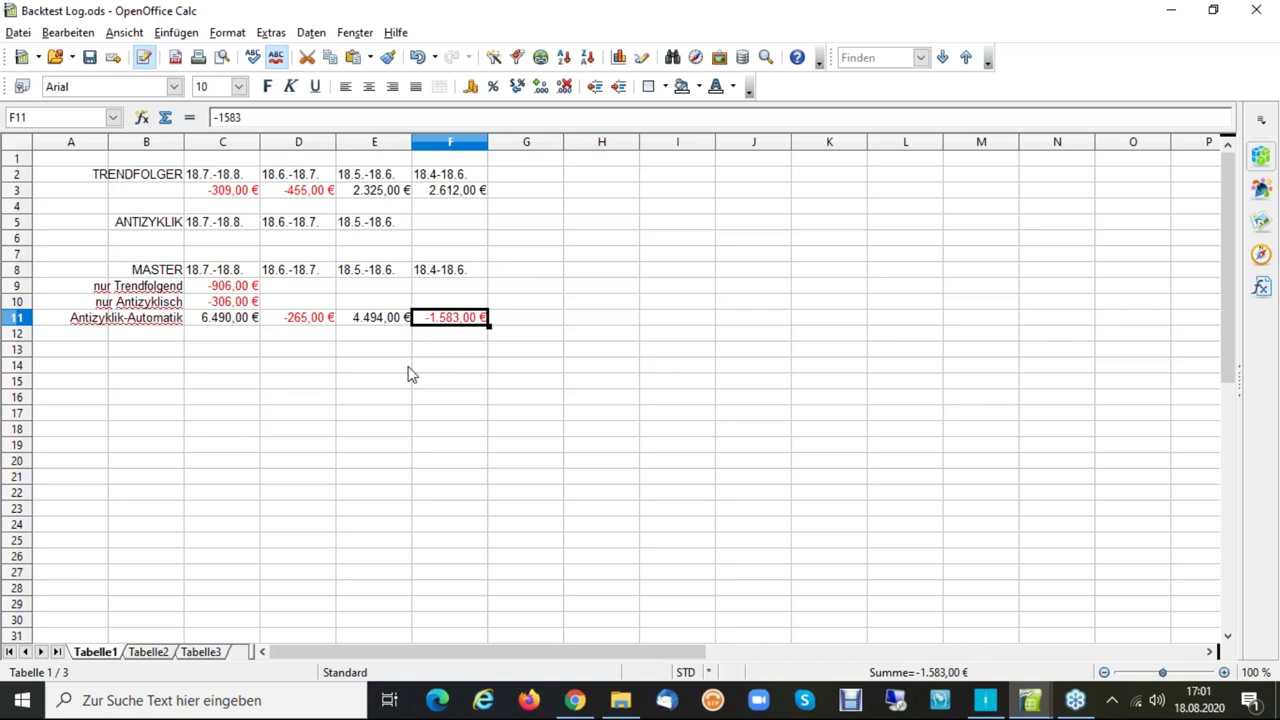
key(Left)
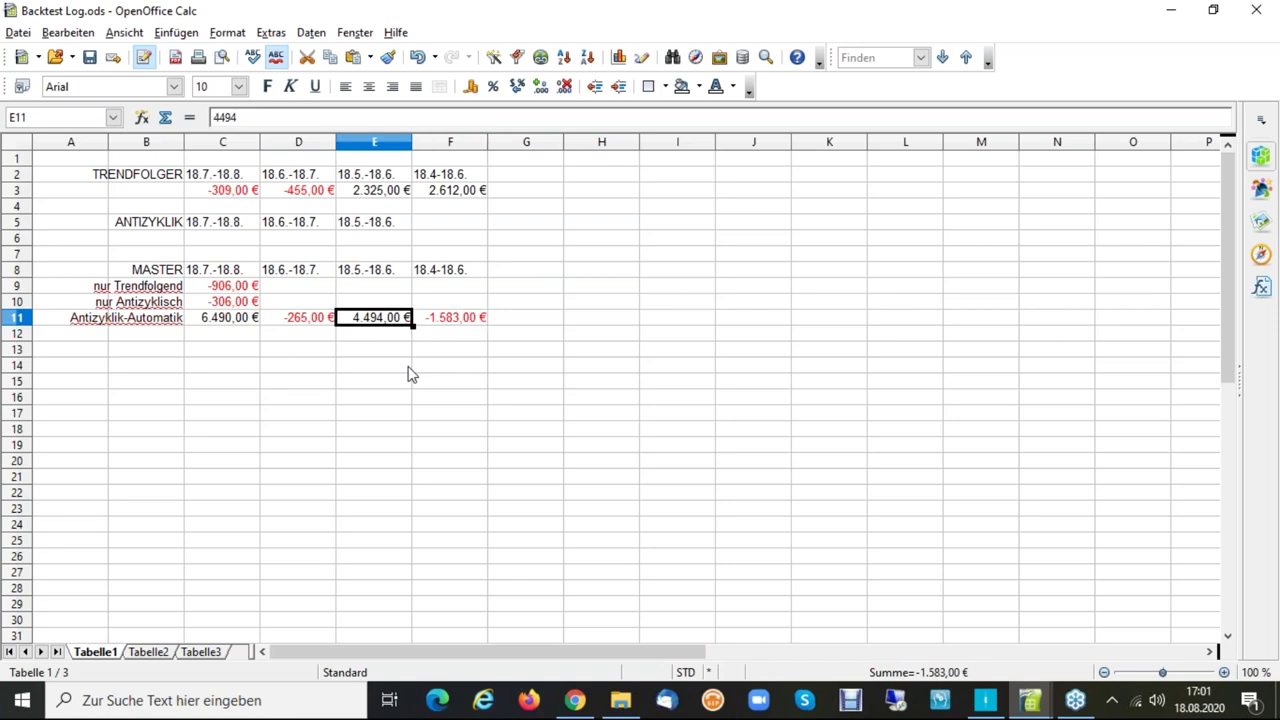
key(Left)
key(Right)
key(Right)
key(Left)
key(Left)
key(Left)
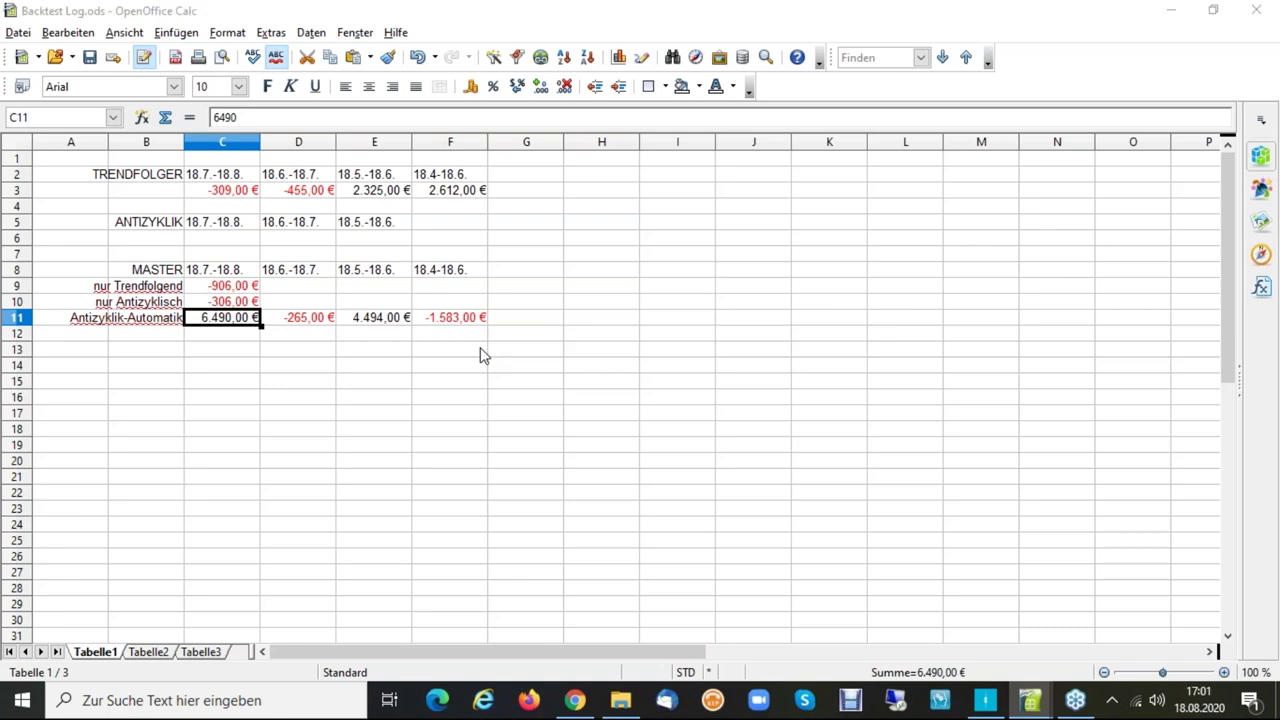
Switch to MetaTrader, show the live .DE30Cash M5 chart and delete its Average Directional Movement Index indicator.
key(alt+Tab)
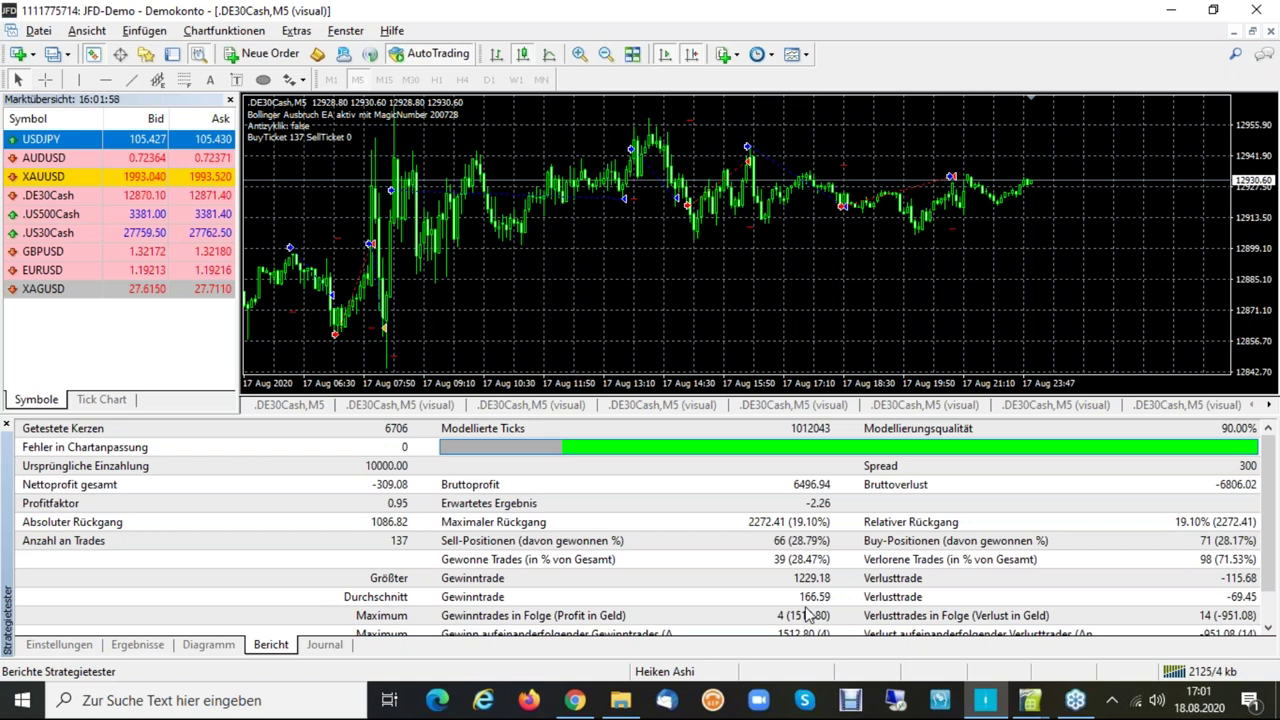
click(287, 405)
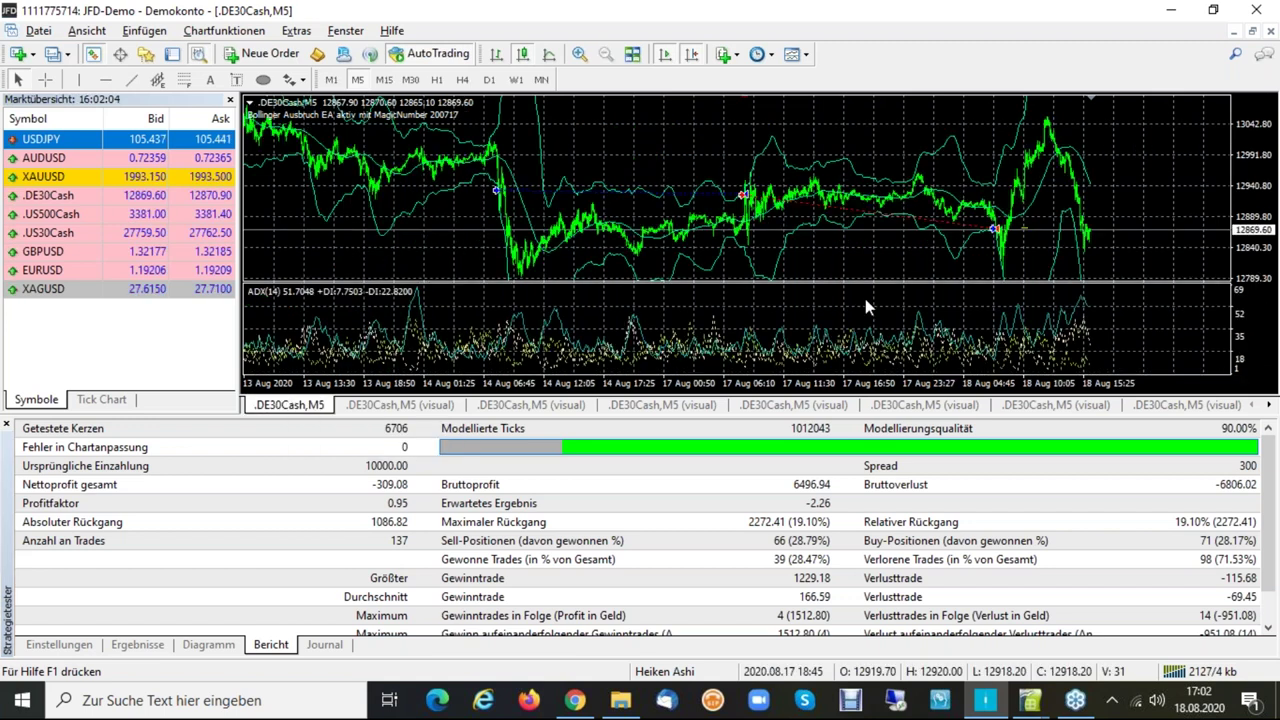
key(ctrl+i)
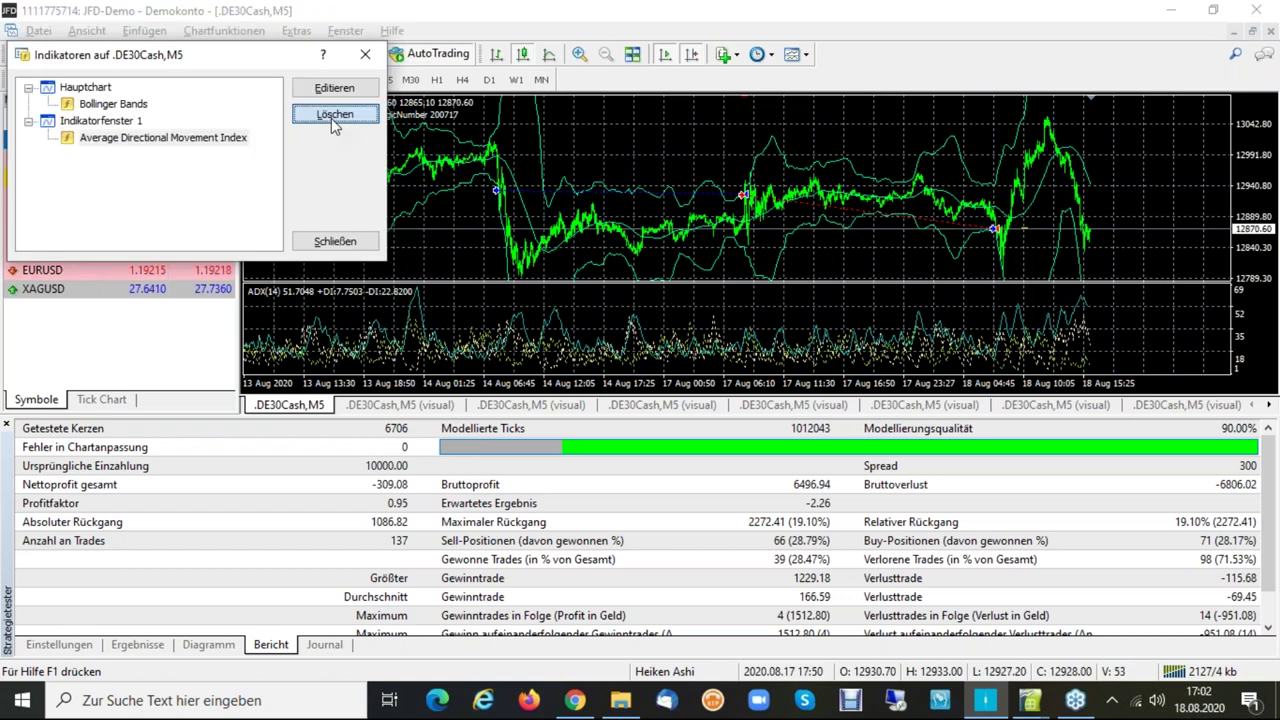
click(331, 118)
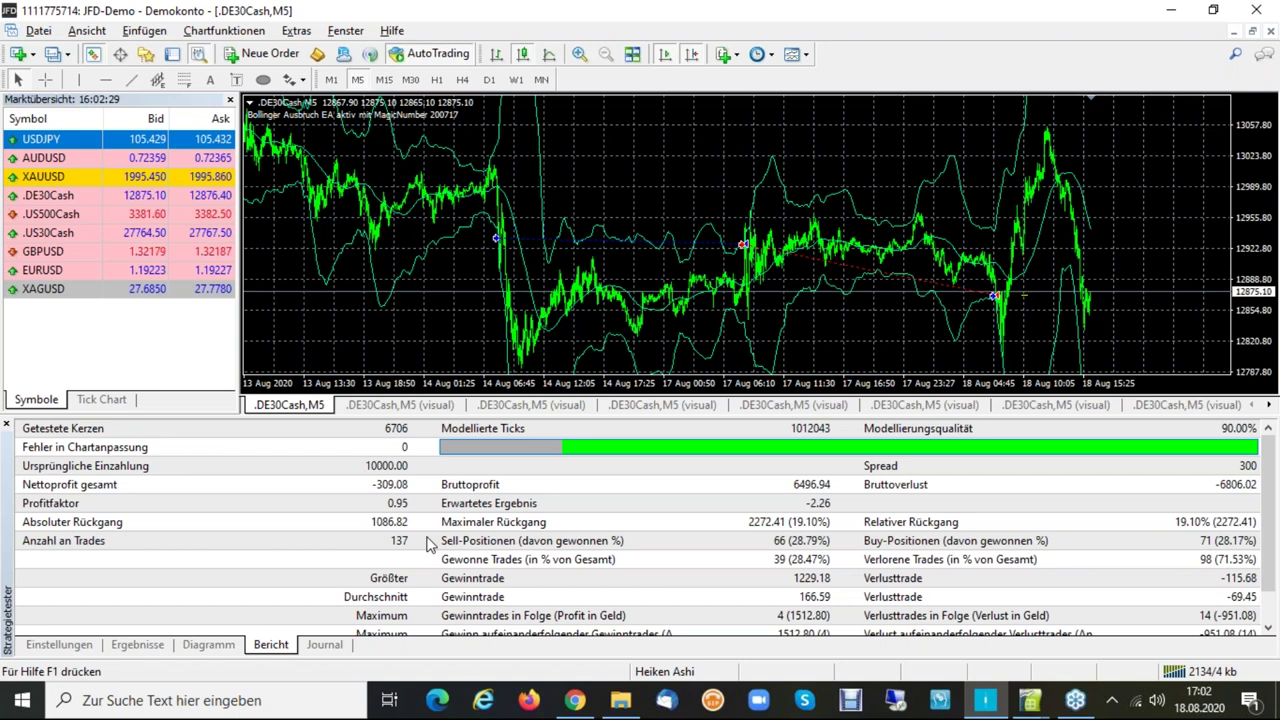
Switch to the saved Strategy Tester report in Chrome, examine its key figures and balance curve, and return to MetaTrader.
key(alt+Tab)
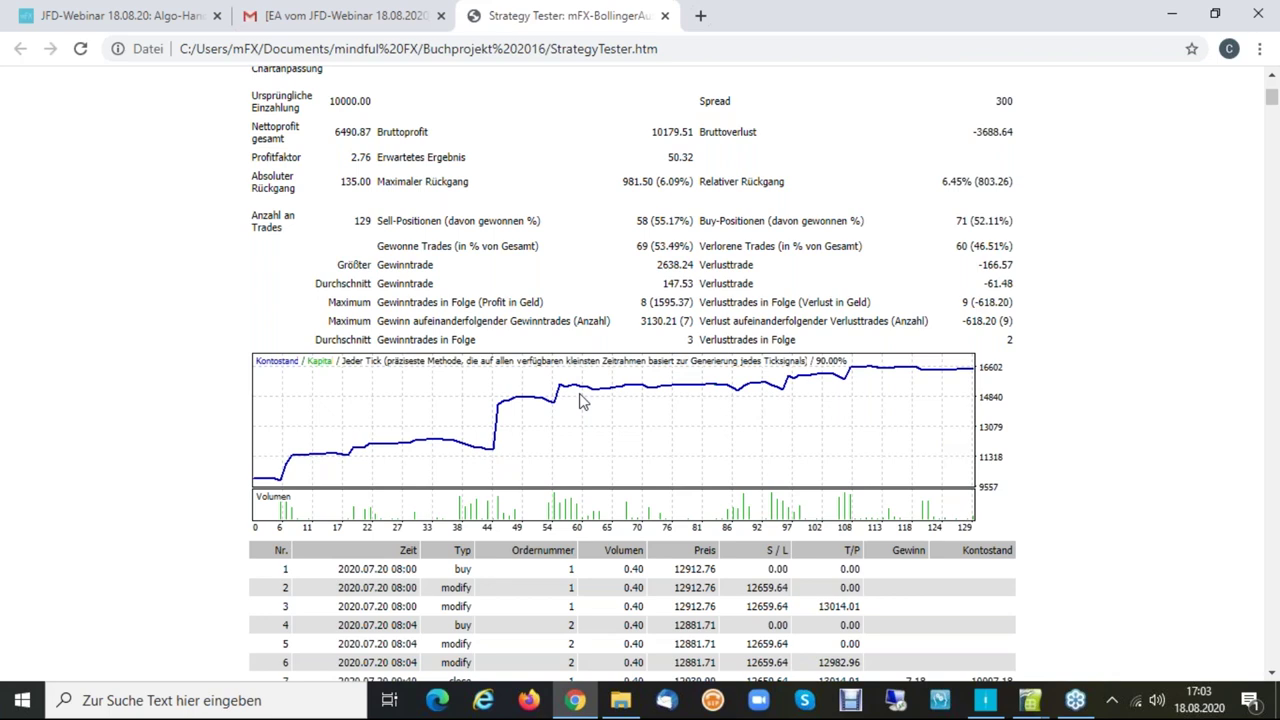
key(alt+Tab)
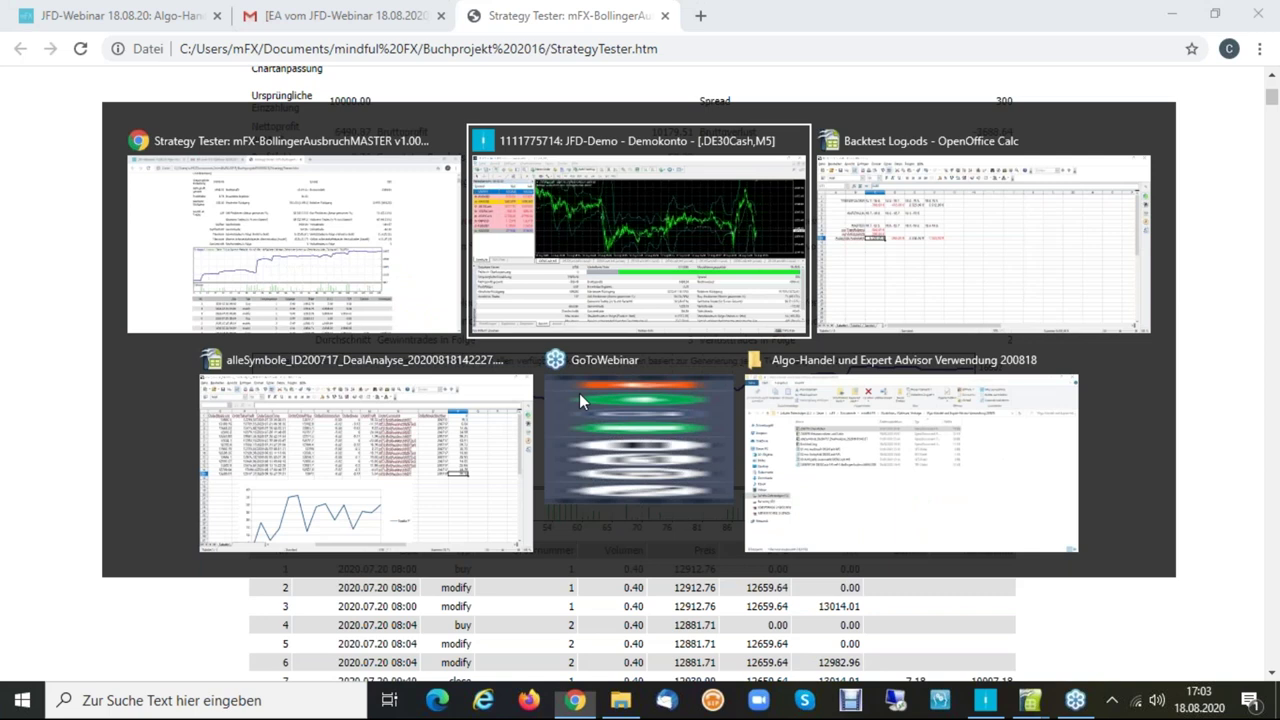
key(alt)
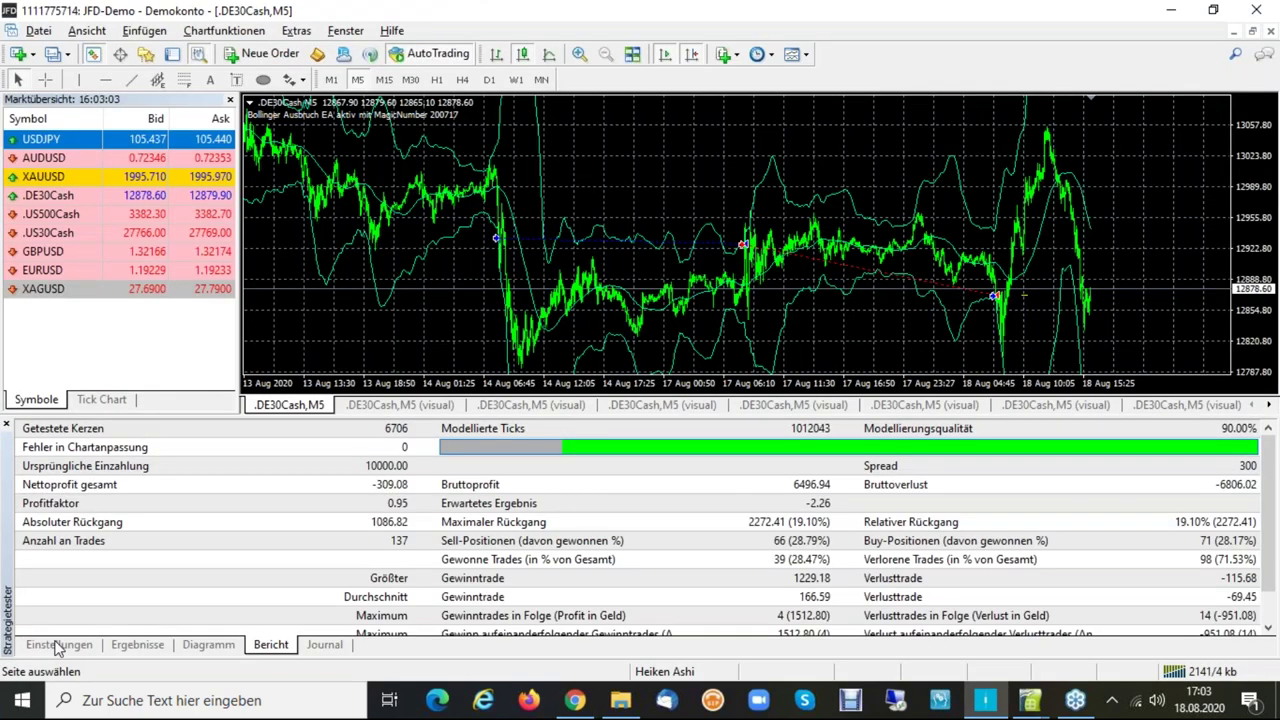
Load the set file "01 nur Ausbruch DE30Cash M5" into the expert advisor's test inputs.
click(58, 645)
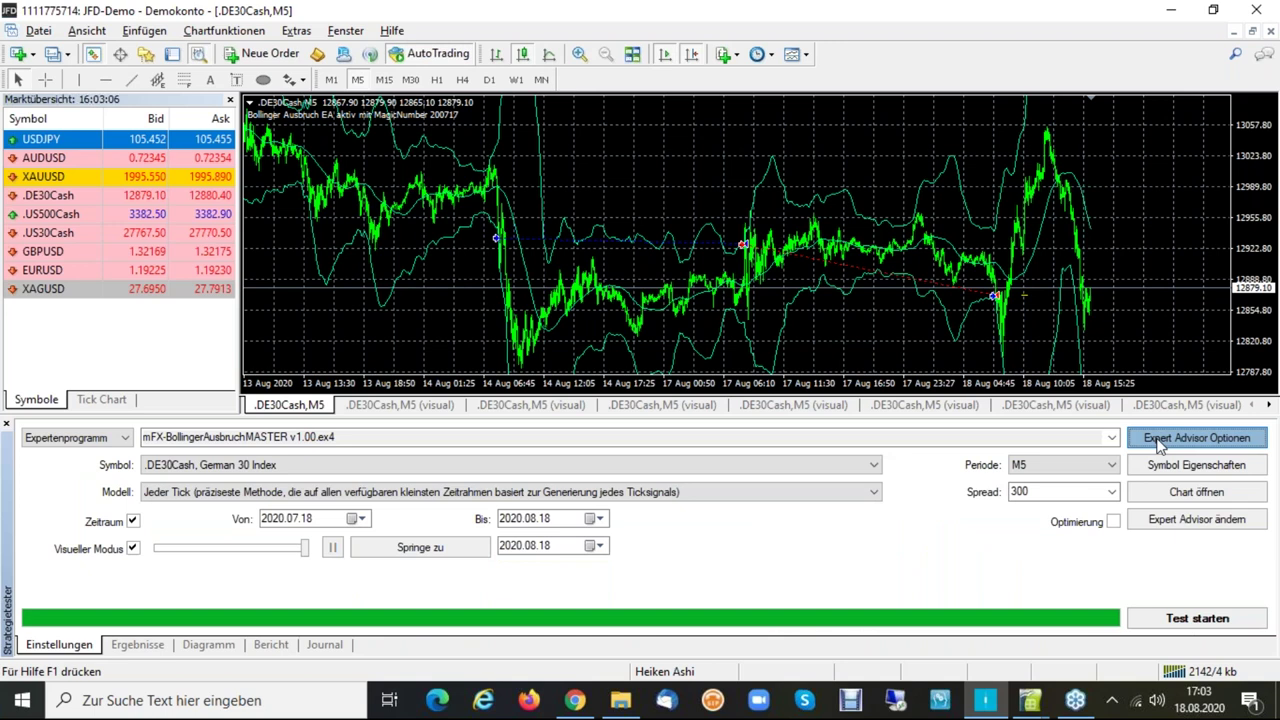
click(1160, 445)
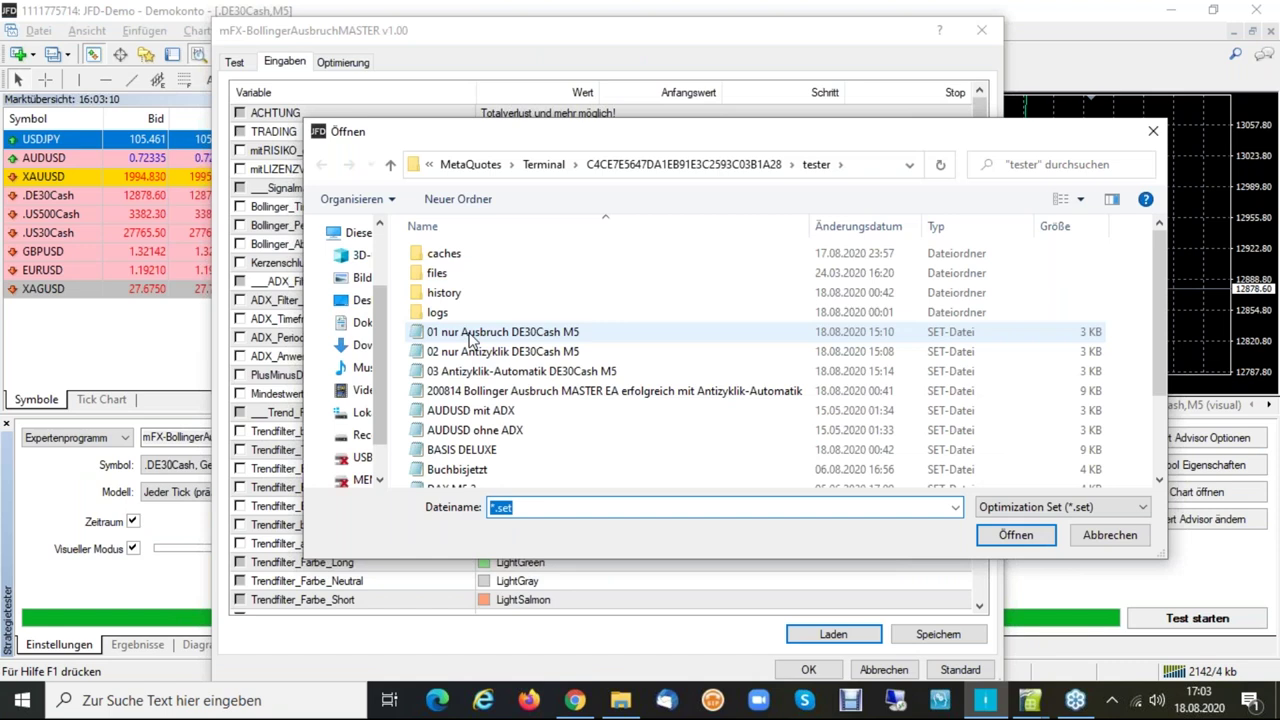
double_click(470, 338)
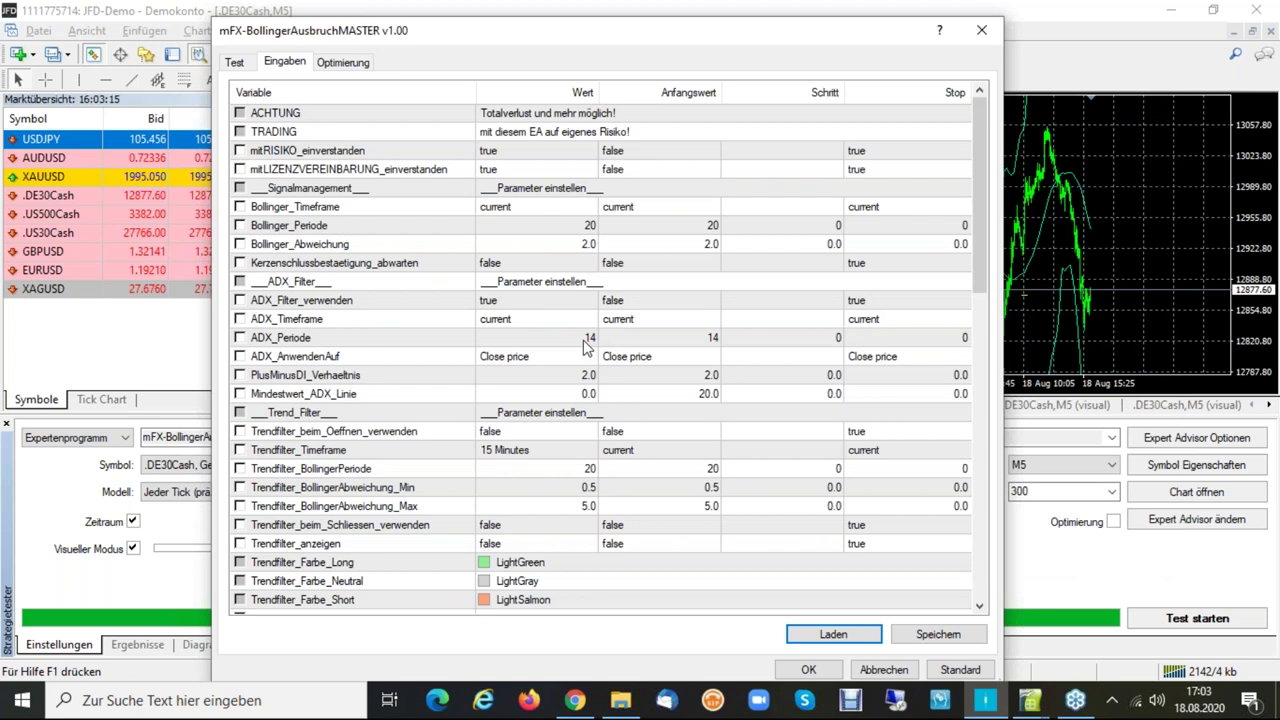
Switch to the File Explorer folder "Algo-Handel und Expert Advisor Verwendung 200818" to view the set files.
key(alt+Tab)
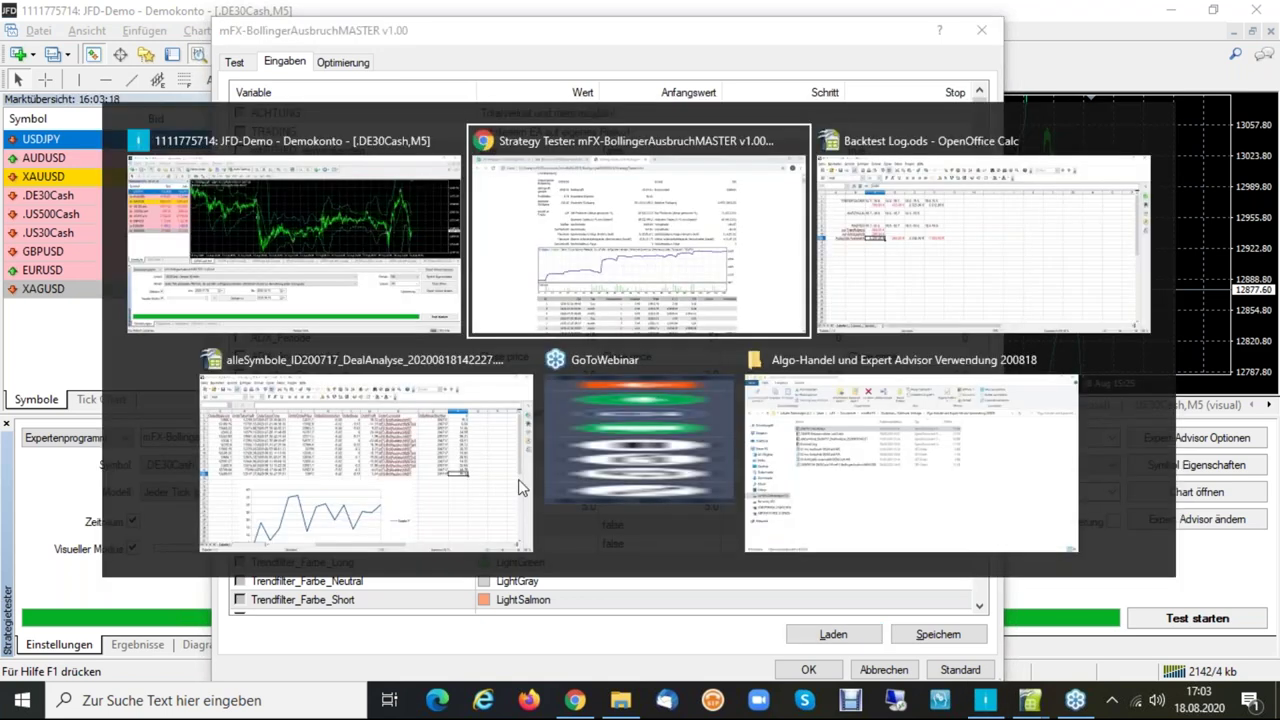
key(alt+Tab)
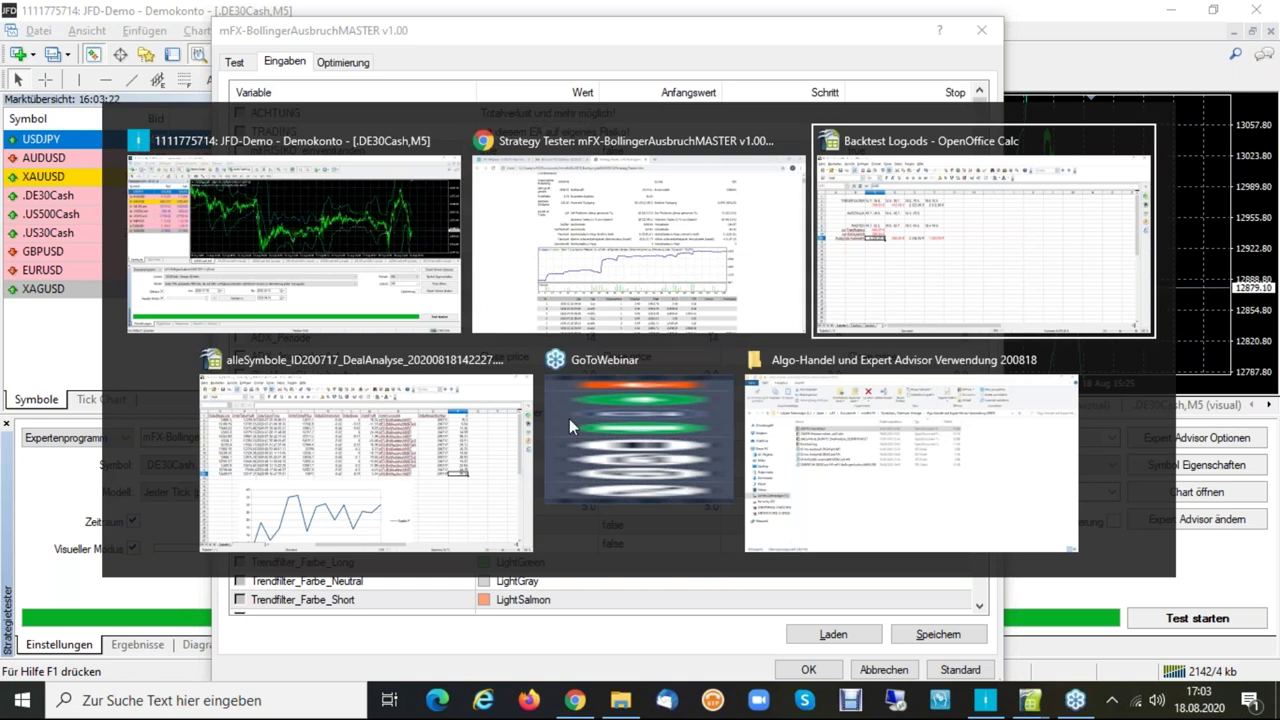
key(alt+Tab)
key(alt+Tab)
key(alt+Tab)
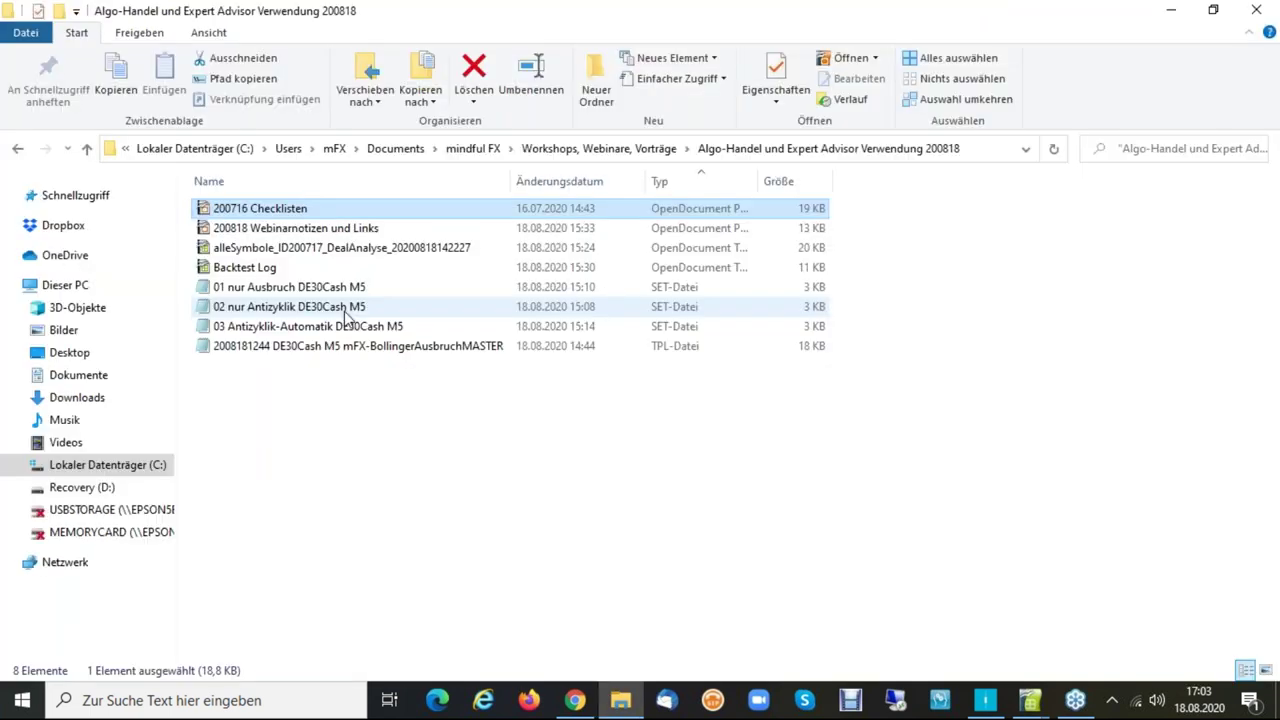
Open the set file "03 Antizyklik-Automatik DE30Cash M5" in the text editor and compare it with the expert advisor's test inputs in MetaTrader.
double_click(613, 334)
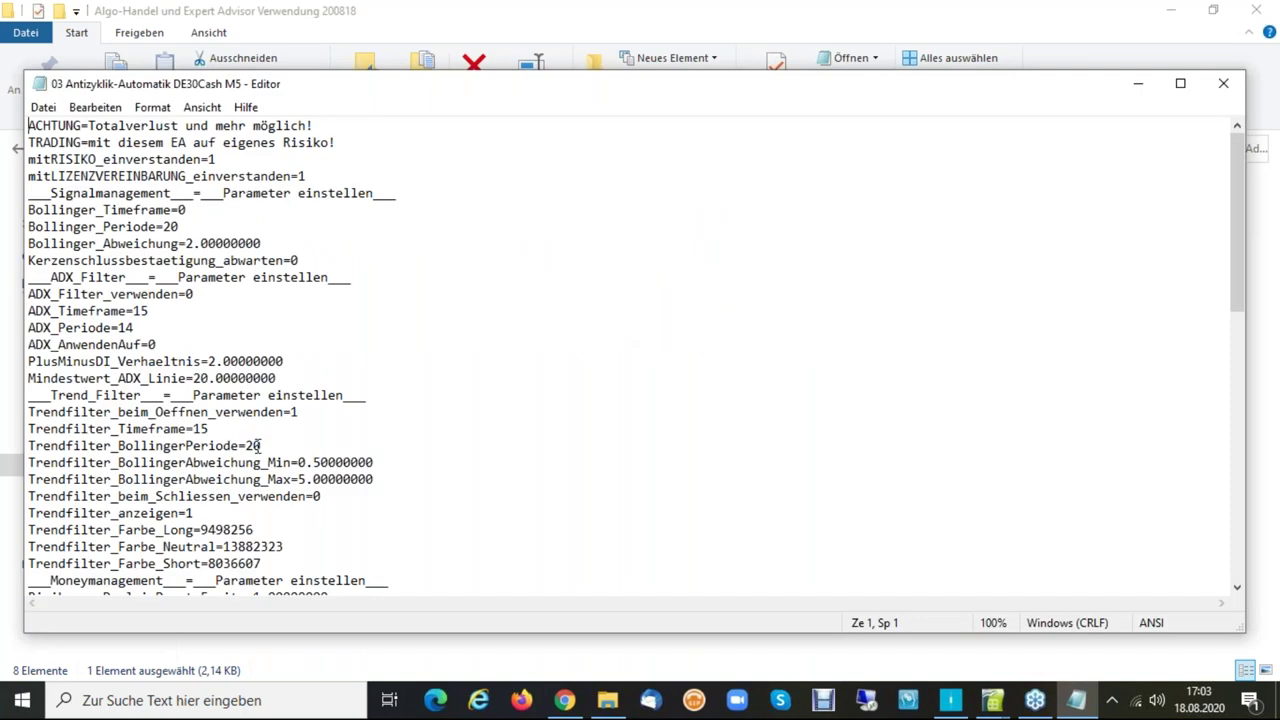
click(75, 210)
key(Down)
key(Down)
click(164, 281)
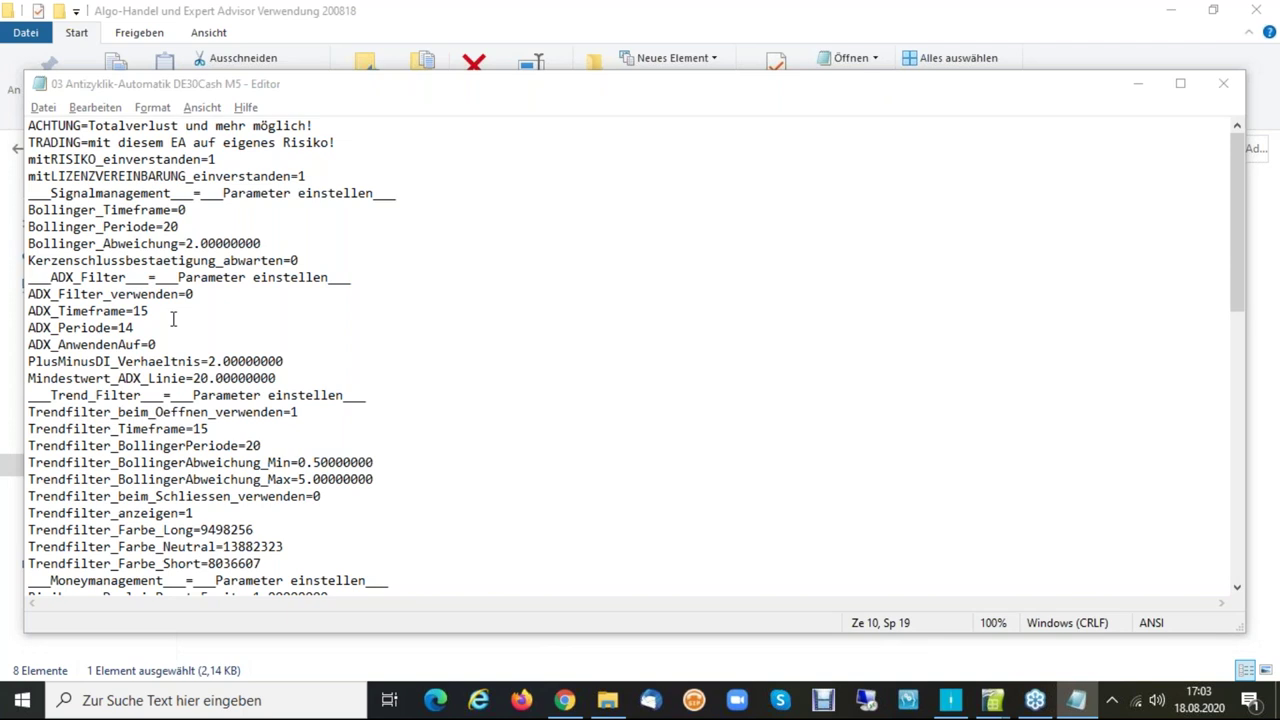
key(alt+Tab)
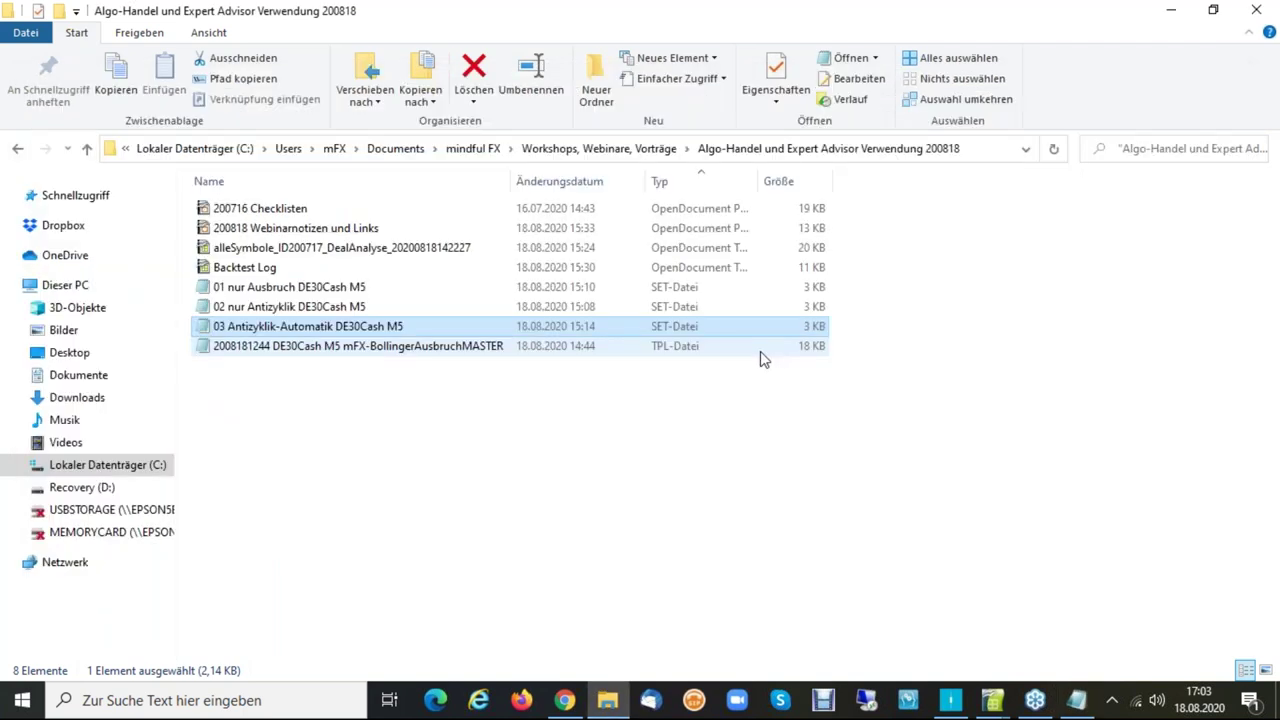
key(alt+Tab)
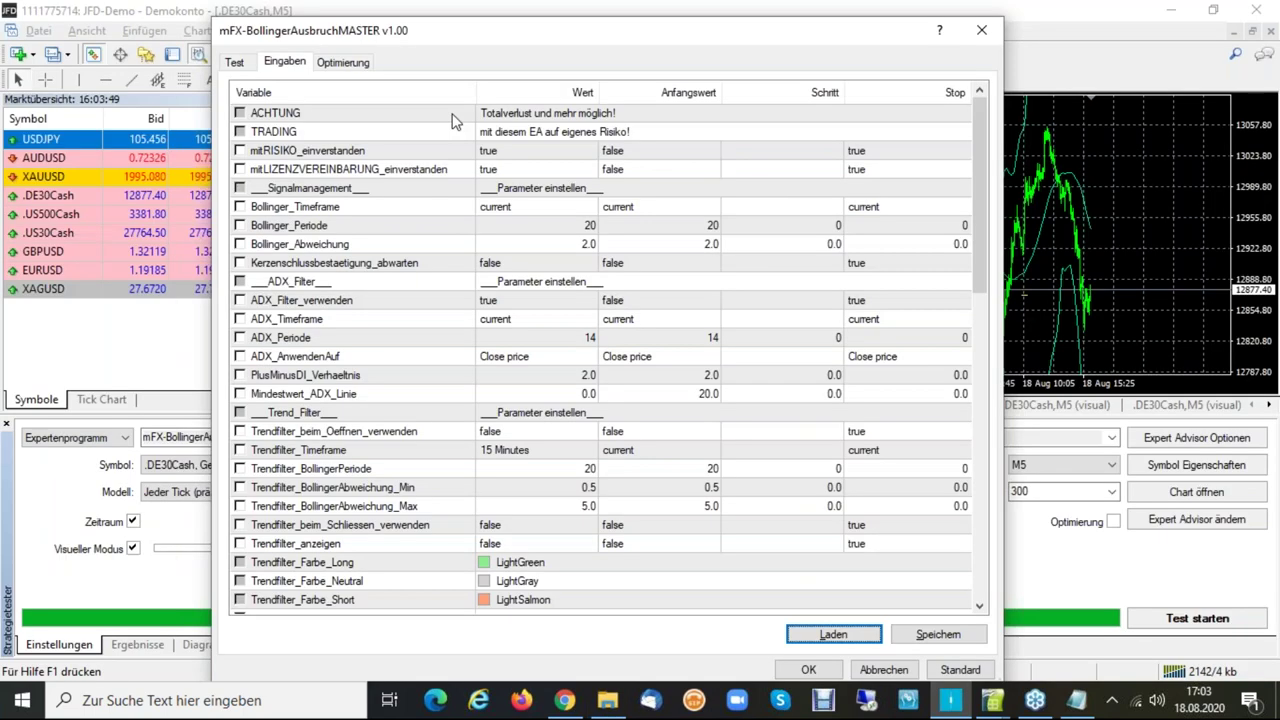
key(alt+Tab)
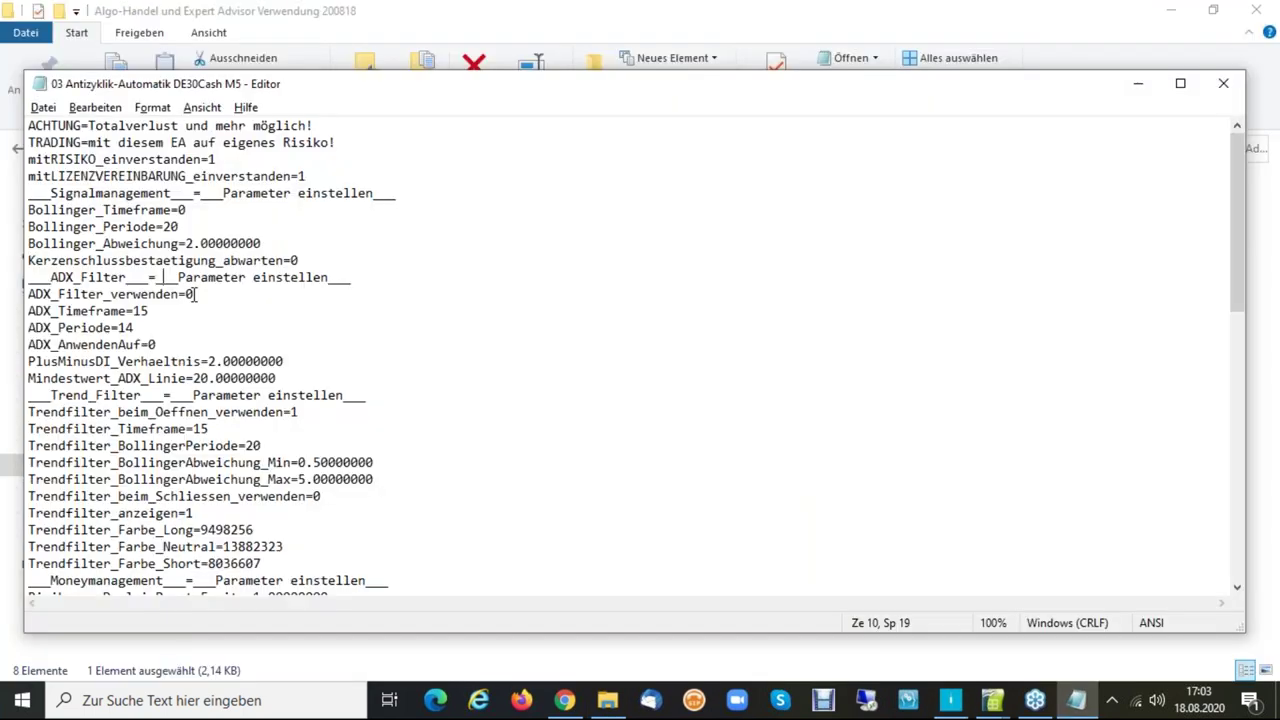
Examine the ADX filter usage, Bollinger timeframe and trend filter timeframe values in the opened set file.
double_click(192, 294)
drag(103, 210, 172, 210)
click(193, 211)
click(212, 429)
key(shift+Left)
key(shift+Left)
scroll(415, 488, down, 1)
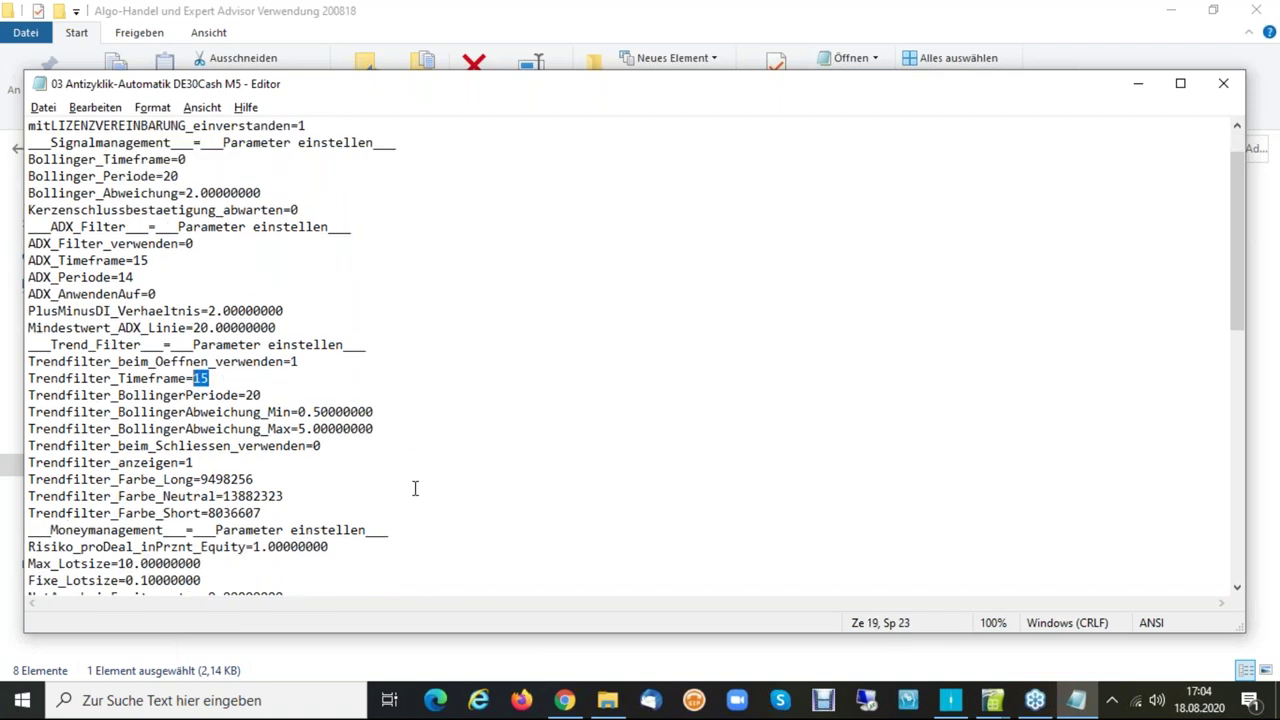
Examine the set file's trend filter, money management, deal management and Antizyklik parameter sections.
scroll(415, 488, down, 1)
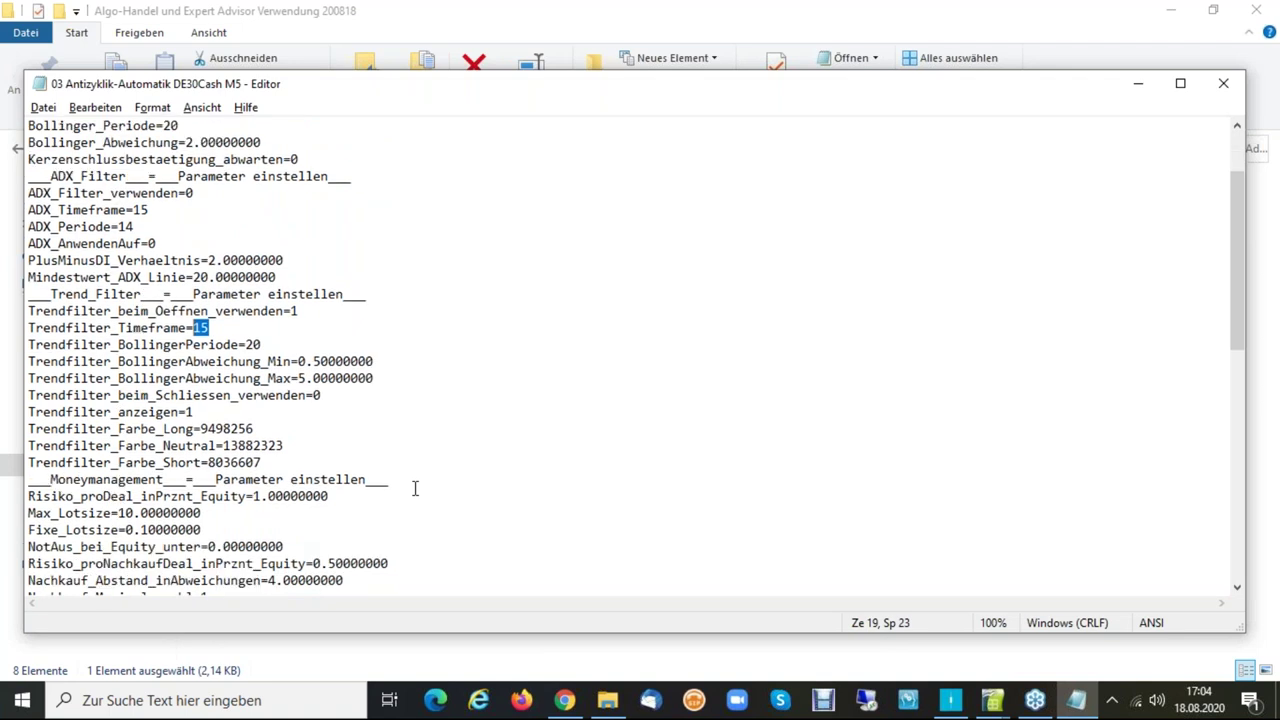
scroll(415, 488, down, 3)
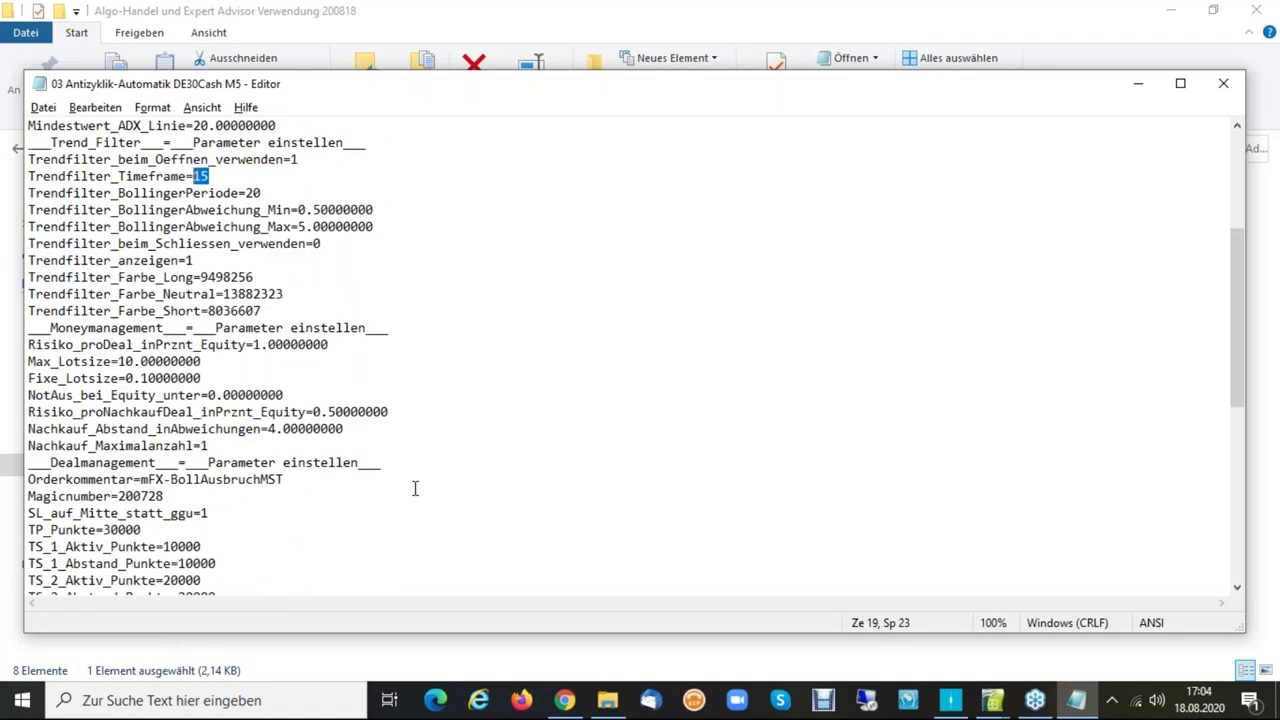
scroll(415, 488, down, 4)
scroll(400, 370, down, 5)
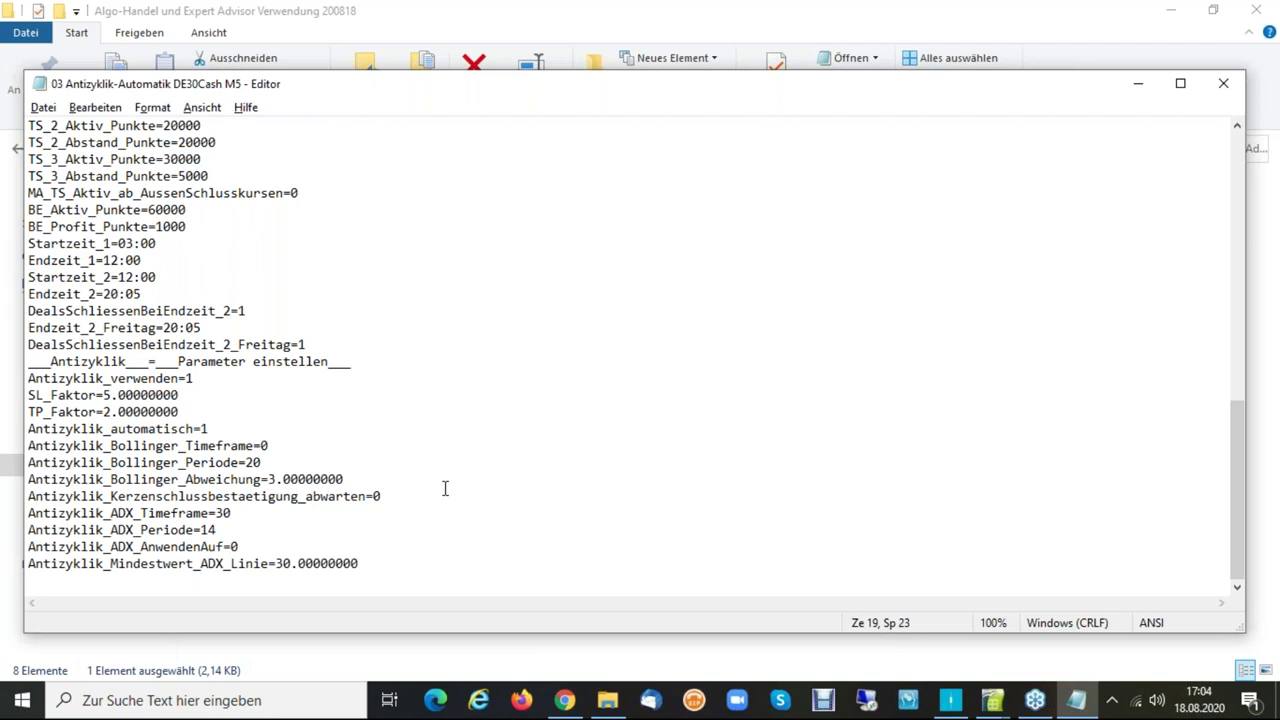
scroll(445, 488, up, 1)
scroll(445, 488, up, 1)
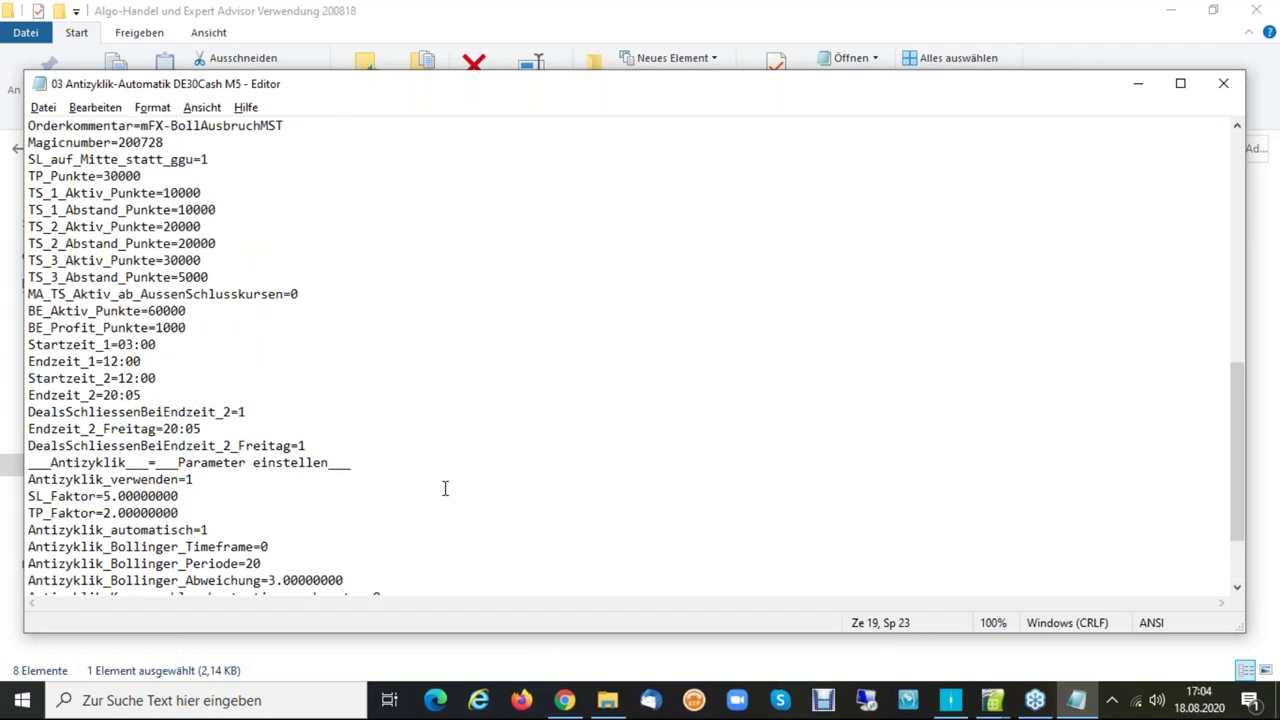
scroll(445, 488, up, 1)
scroll(445, 488, up, 2)
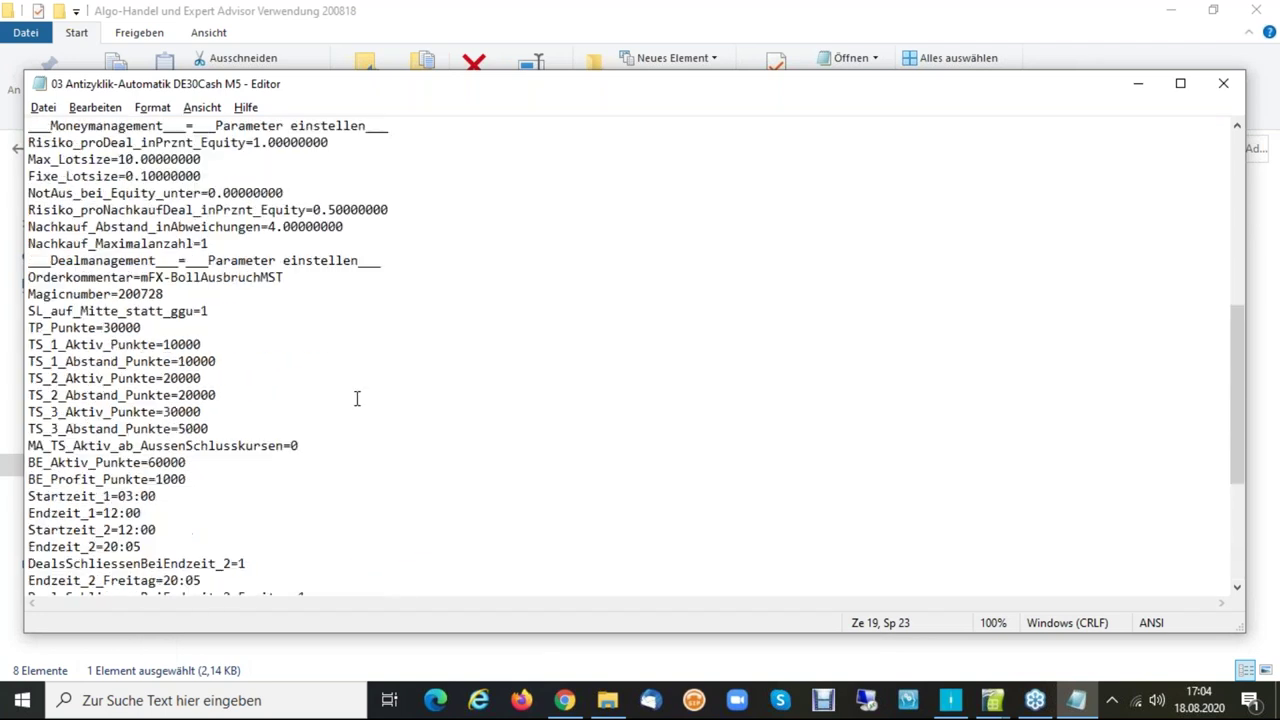
scroll(451, 386, up, 3)
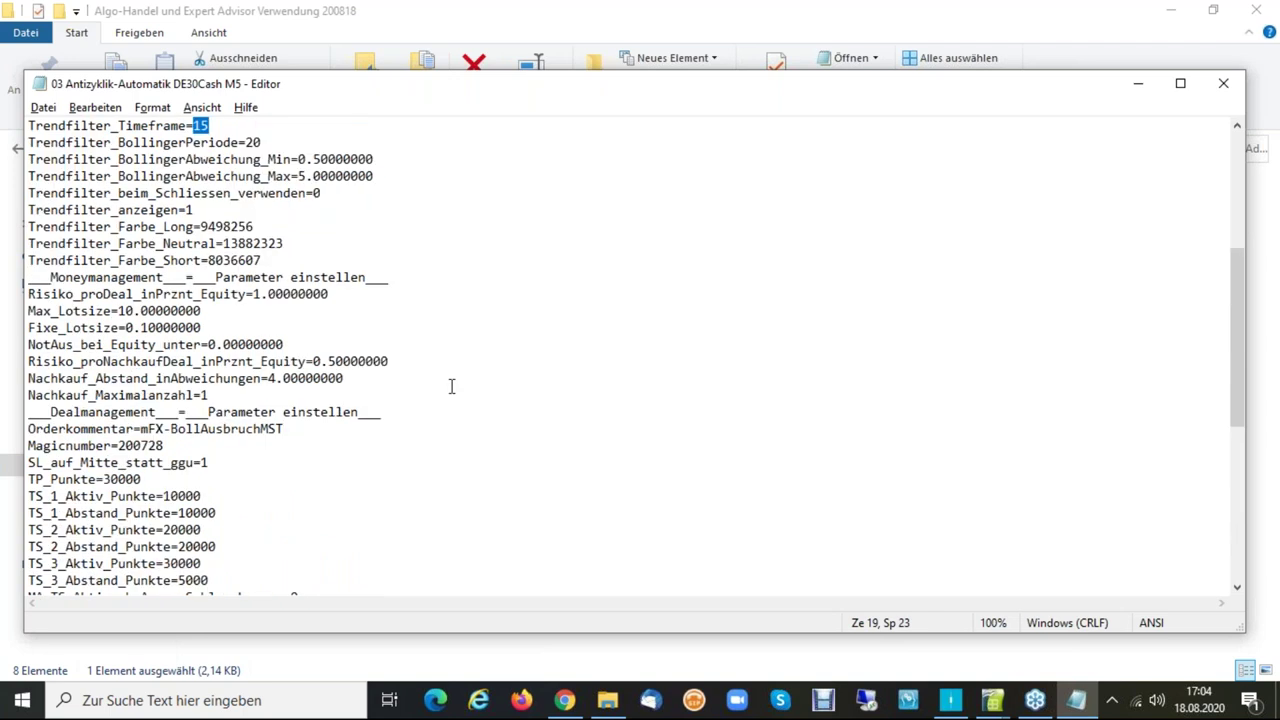
scroll(451, 386, up, 2)
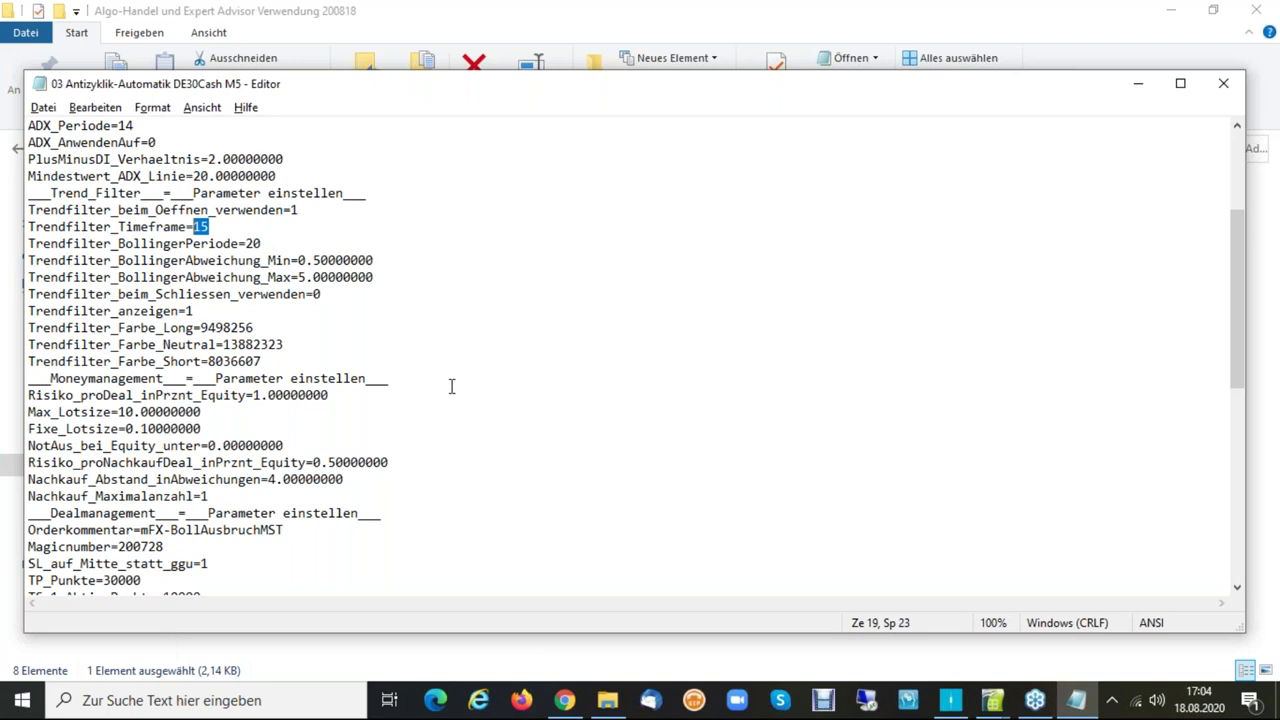
Switch to MetaTrader and cancel the expert advisor's test inputs dialog.
key(alt+Tab)
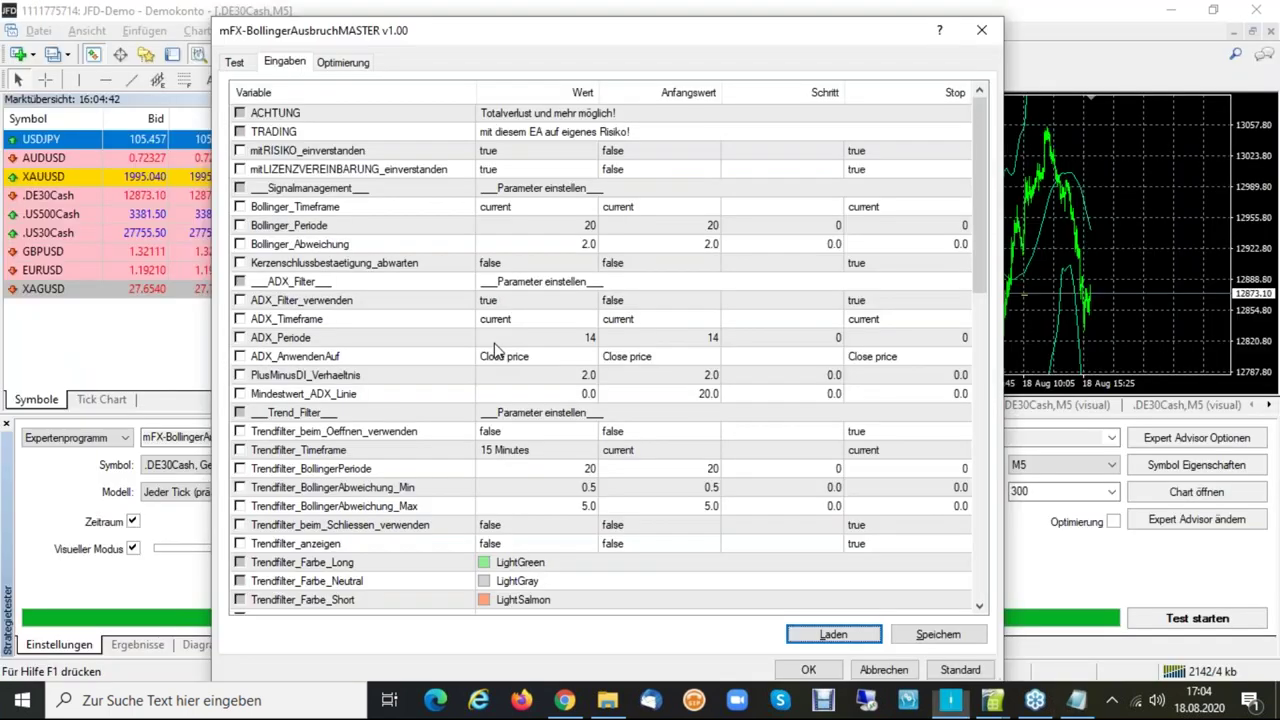
key(Escape)
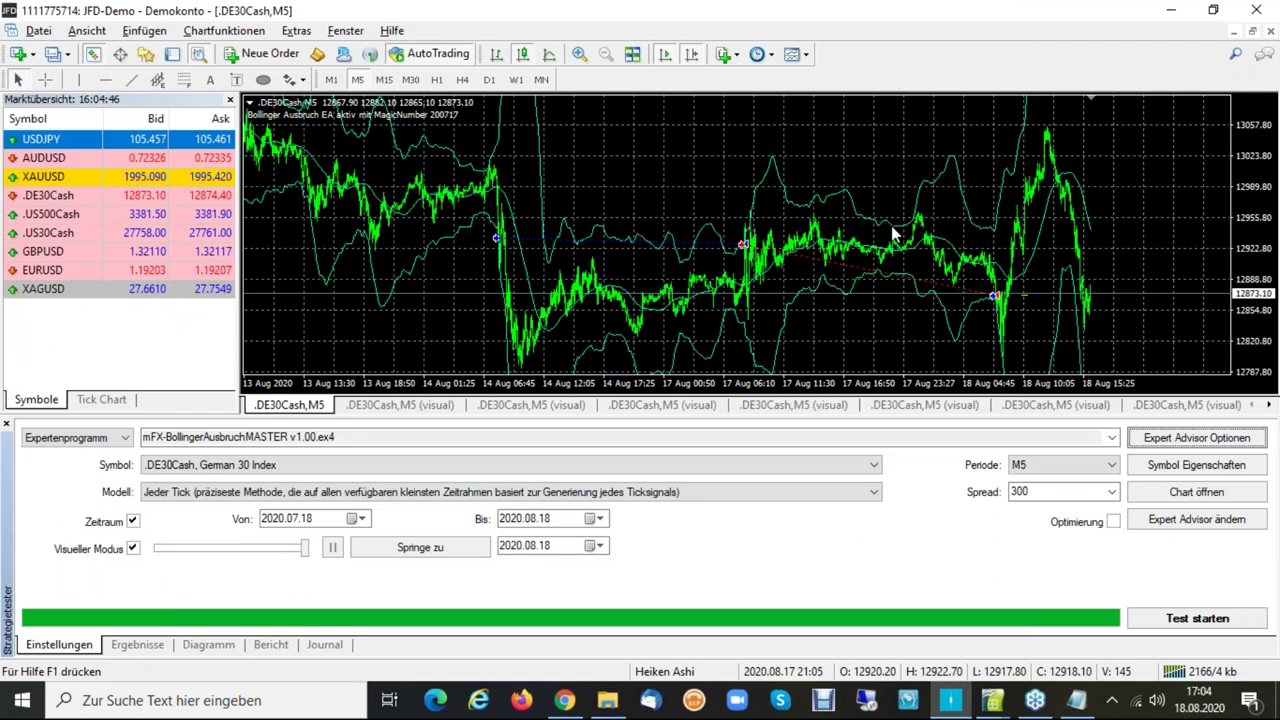
Switch to the File Explorer folder "Algo-Handel und Expert Advisor Verwendung 200818" and go through its three .DE30Cash M5 set files.
key(alt+Tab)
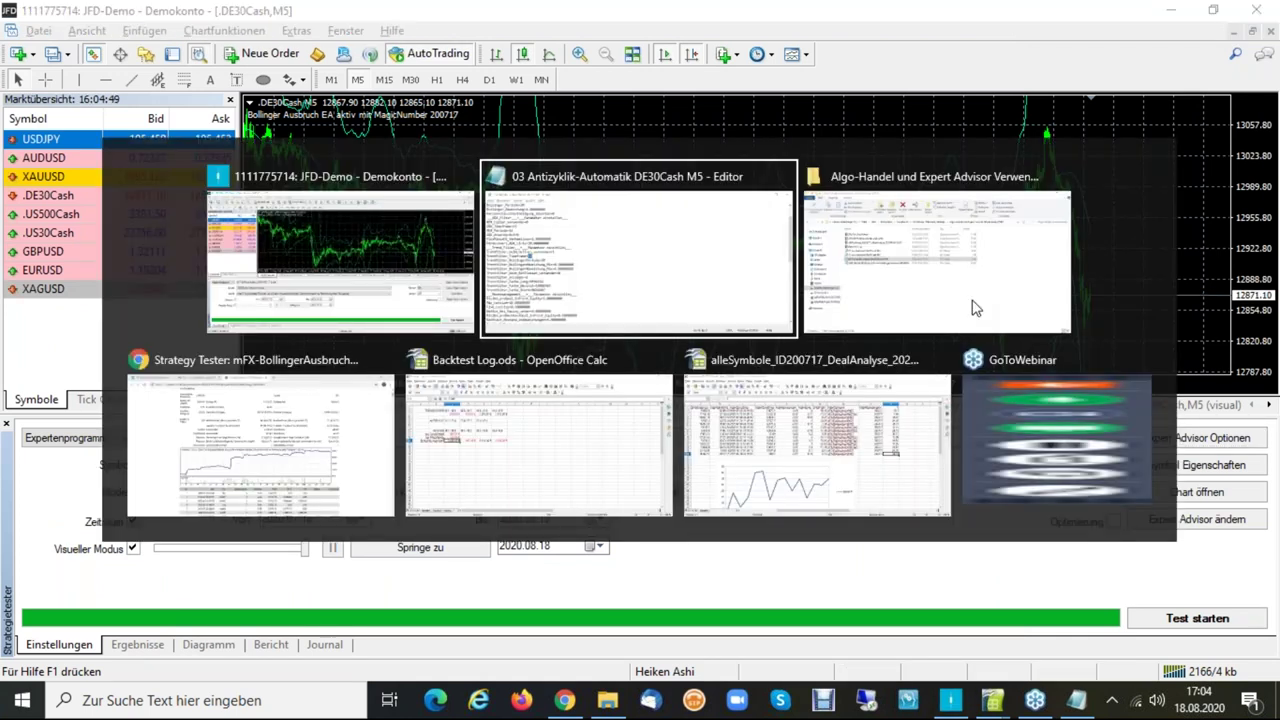
click(975, 308)
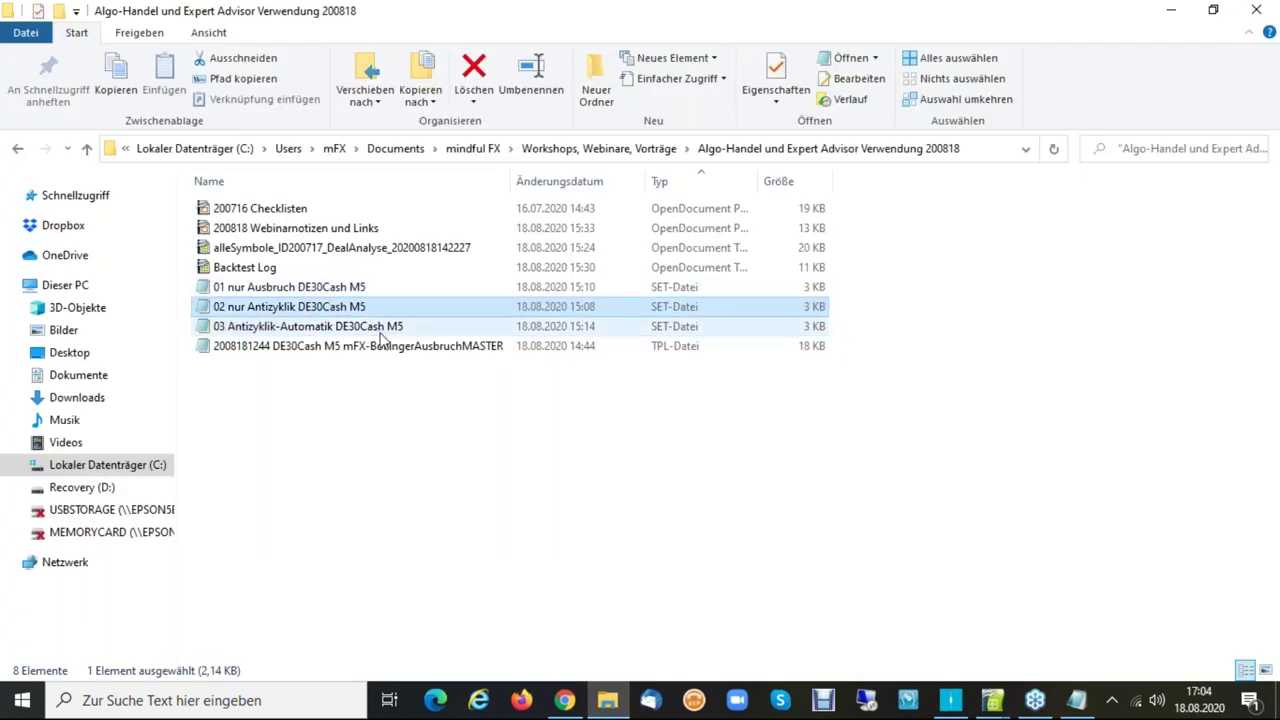
click(380, 335)
key(Up)
key(Up)
key(Up)
key(Down)
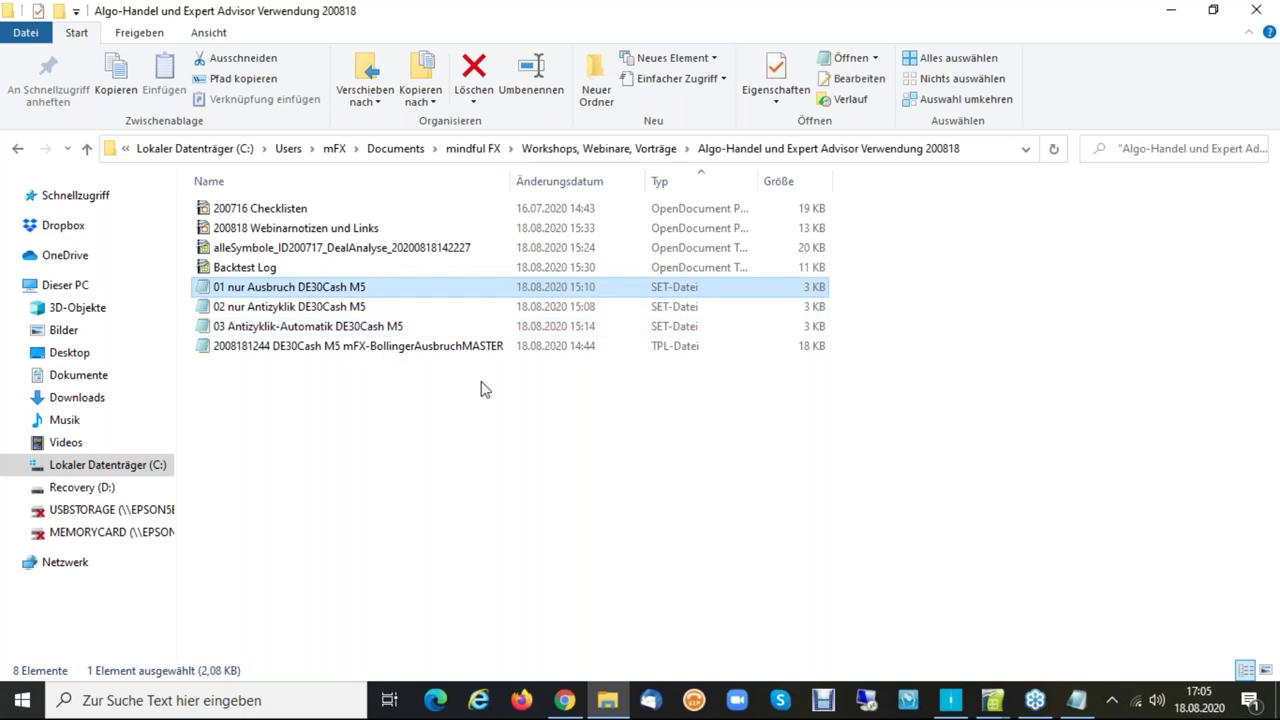
Switch to Chrome and show the webinar page mindfulfx.de/ea-trading with its address.
key(alt+Tab)
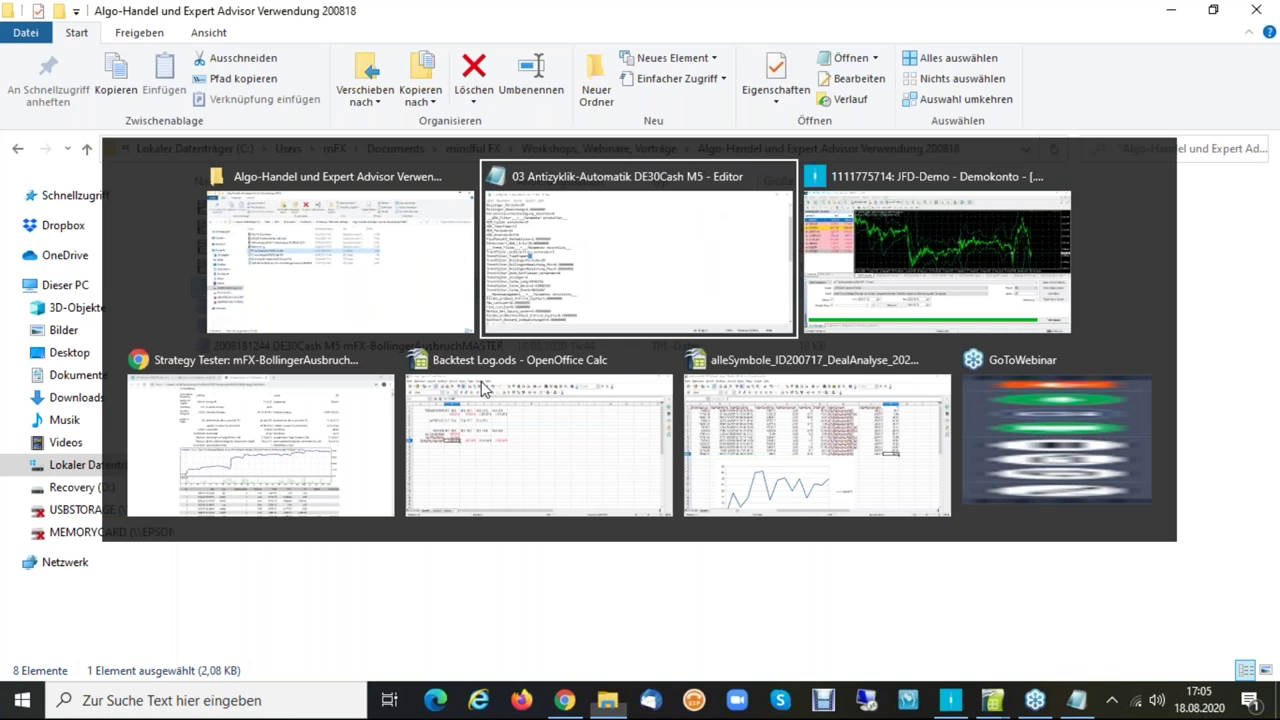
key(alt+Tab)
key(alt+Tab)
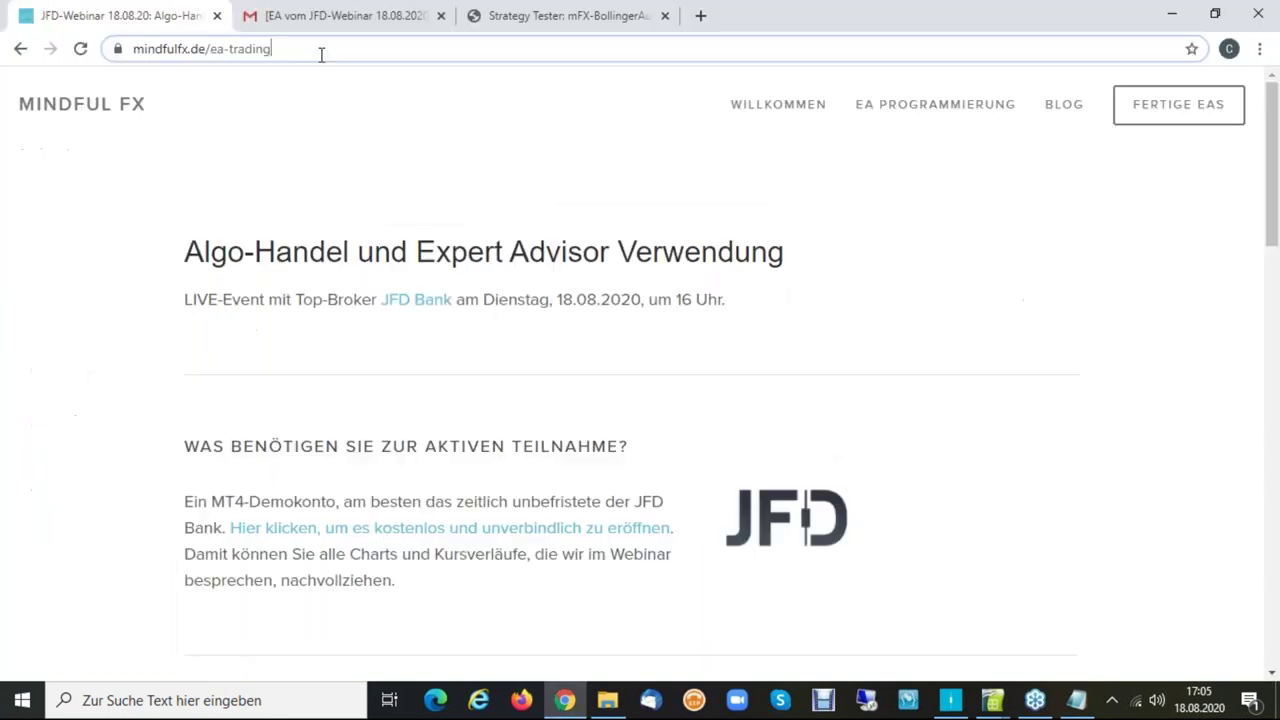
click(320, 51)
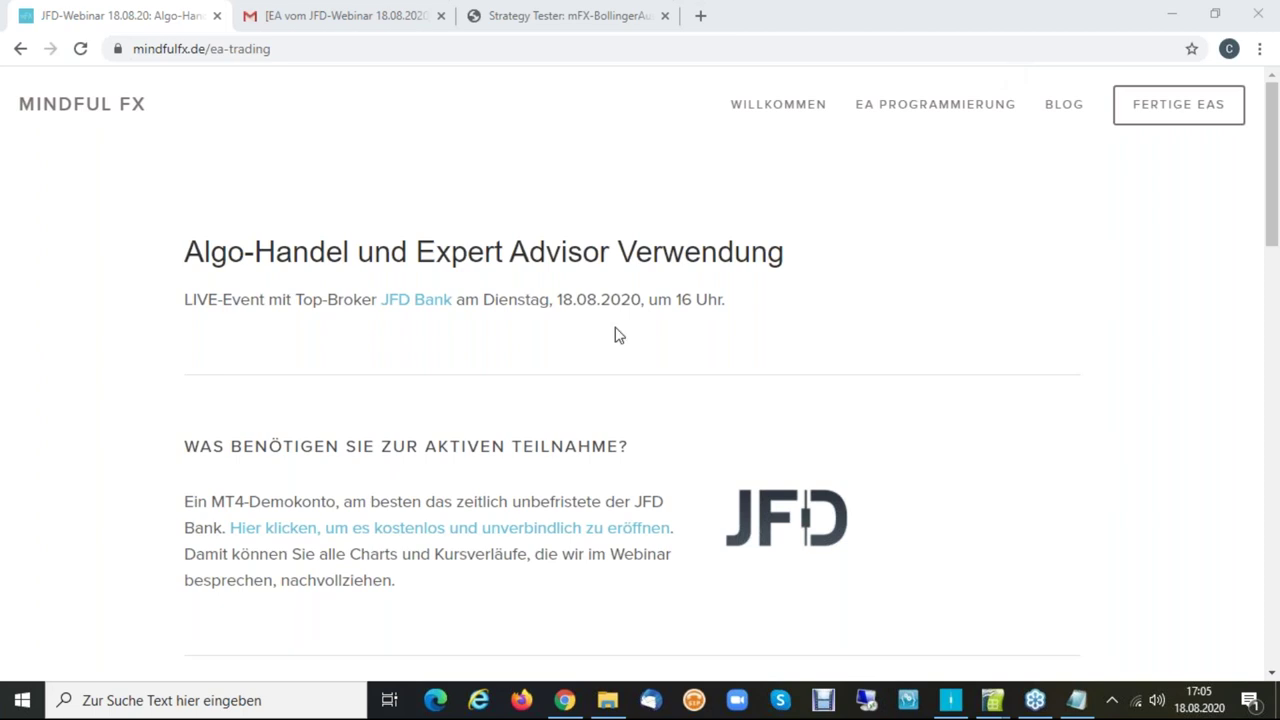
click(586, 501)
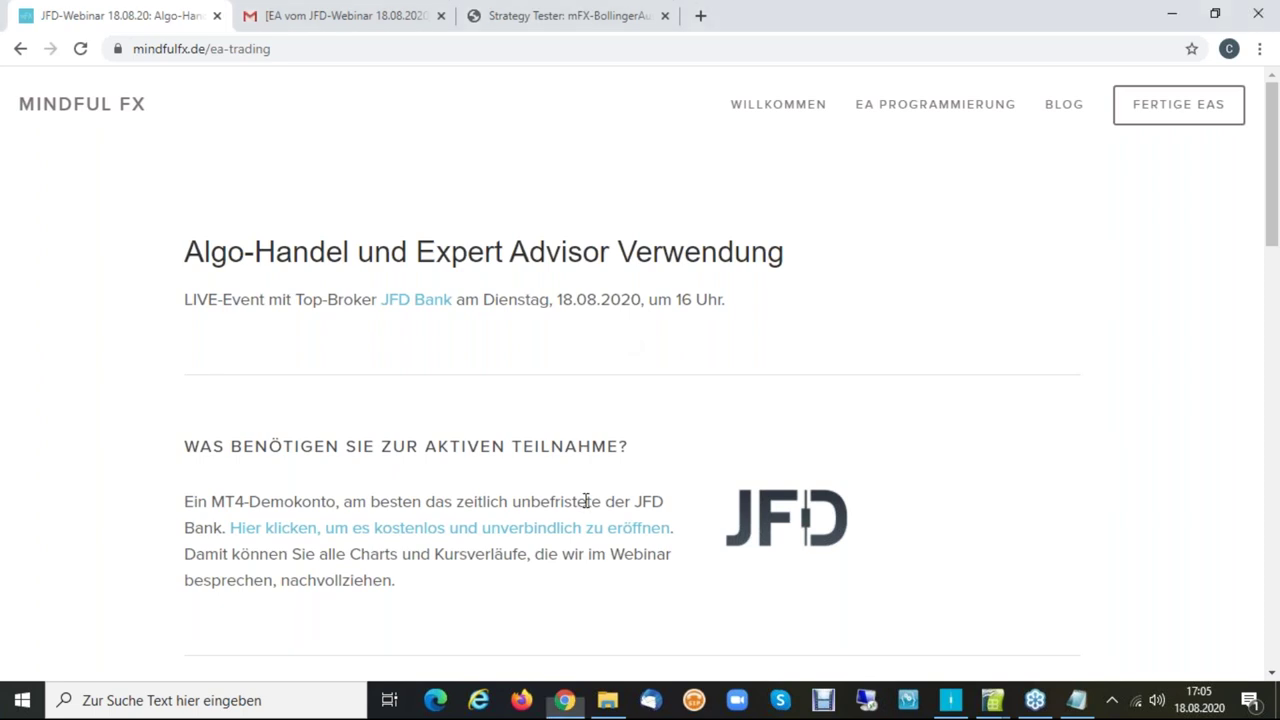
Examine the webinar page's demo account information and the "Webinar-Set-Dateien bestellen" order form.
scroll(586, 501, down, 1)
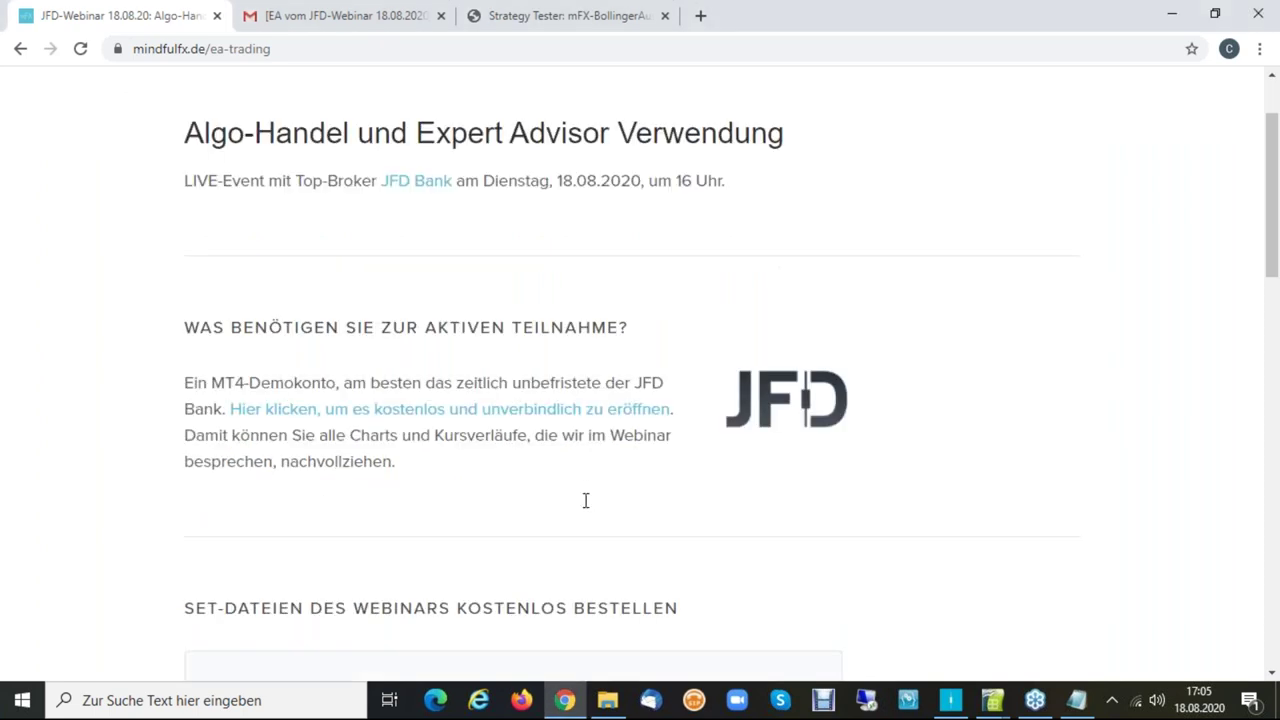
scroll(586, 501, down, 1)
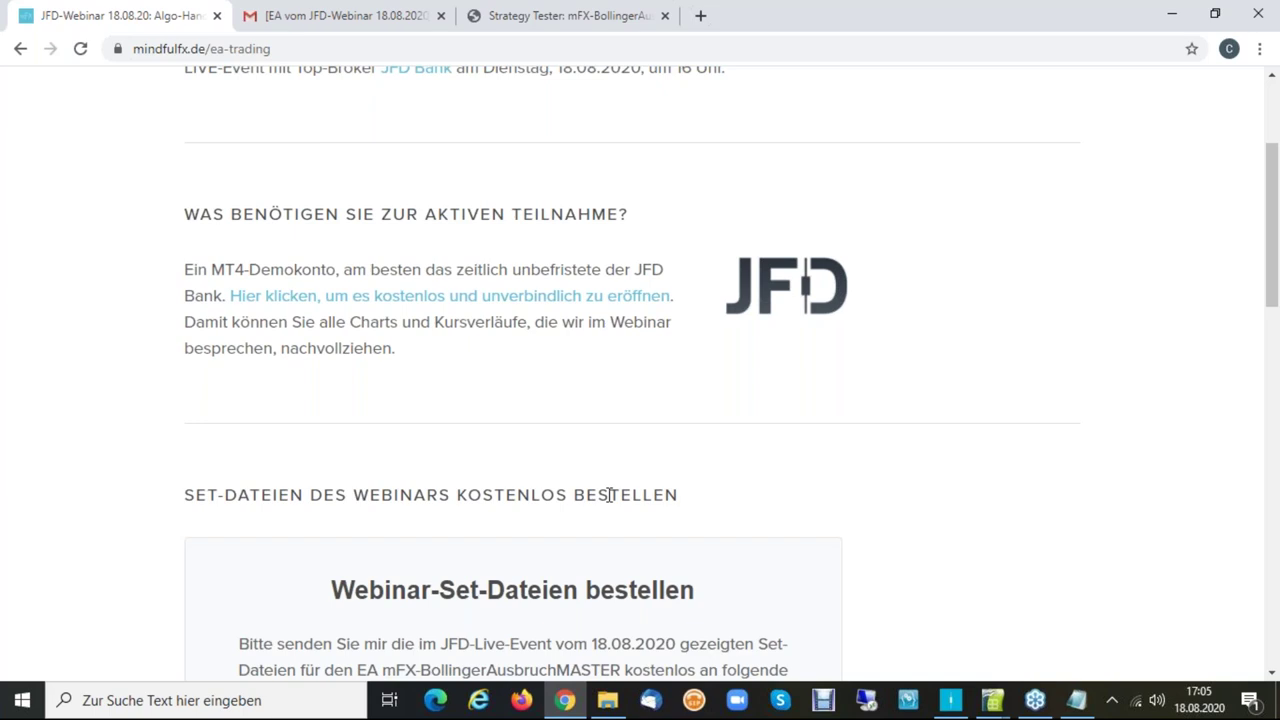
scroll(609, 494, down, 1)
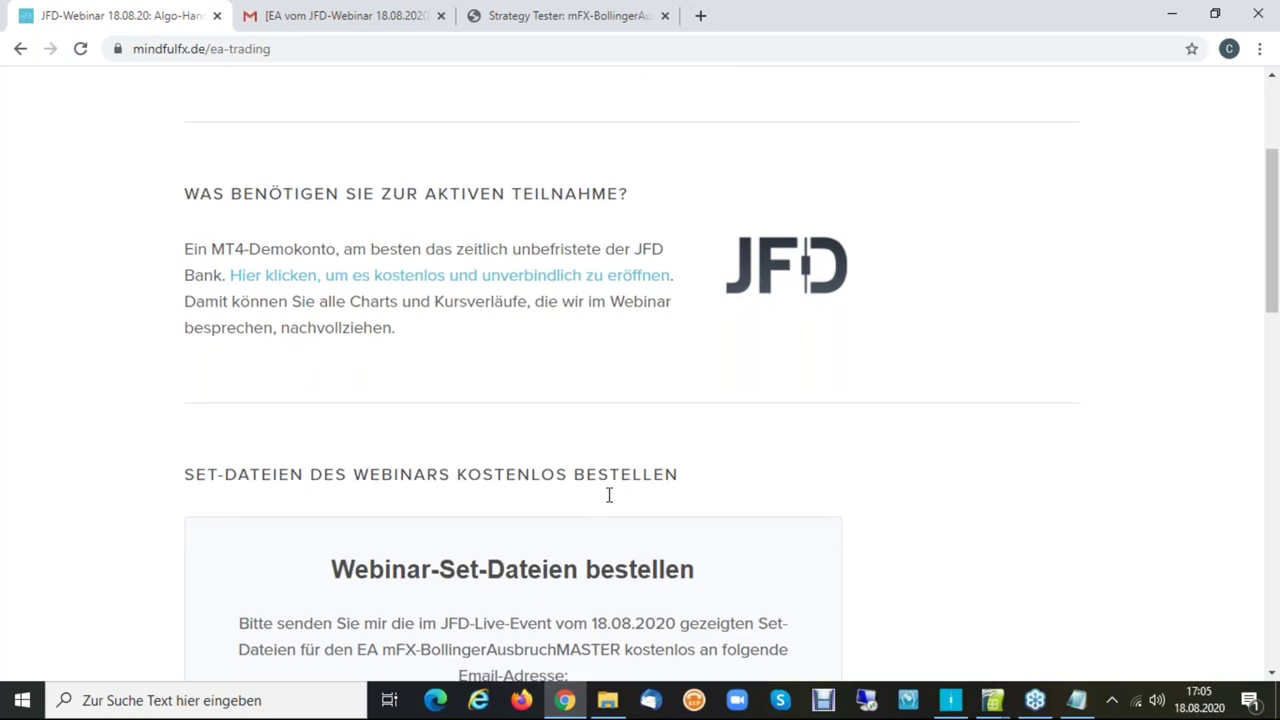
scroll(609, 495, down, 1)
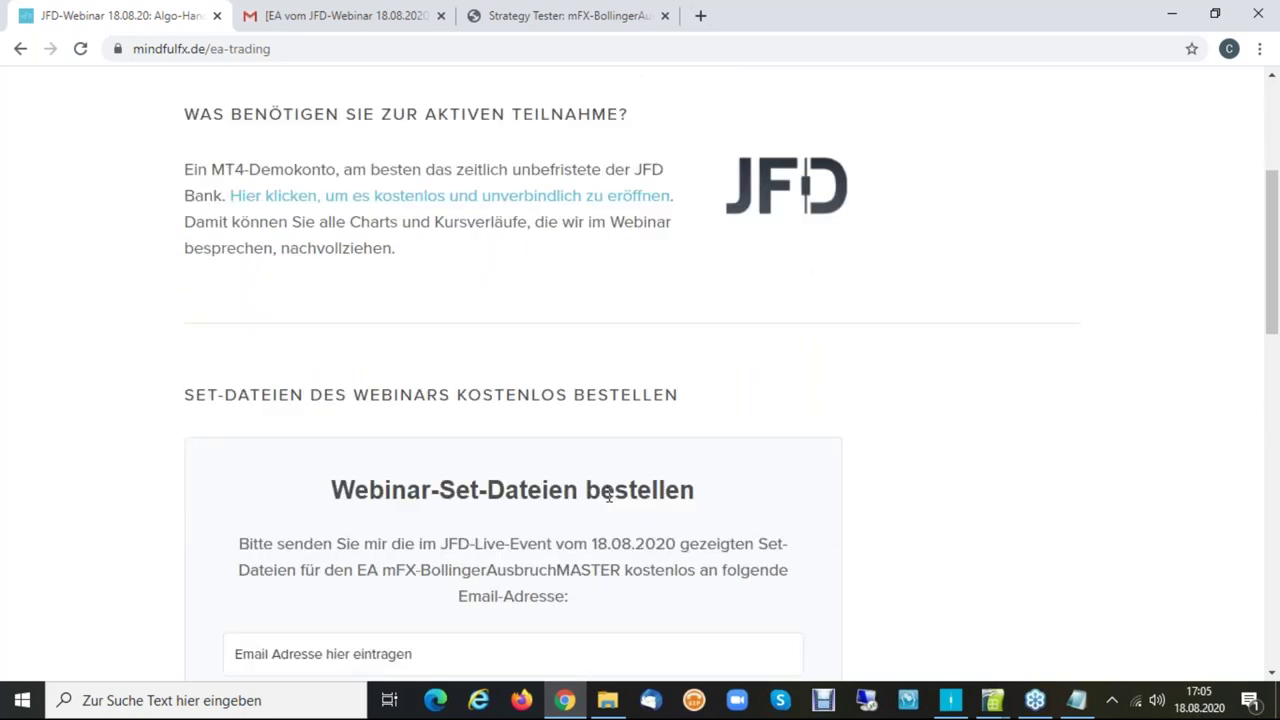
scroll(609, 495, down, 1)
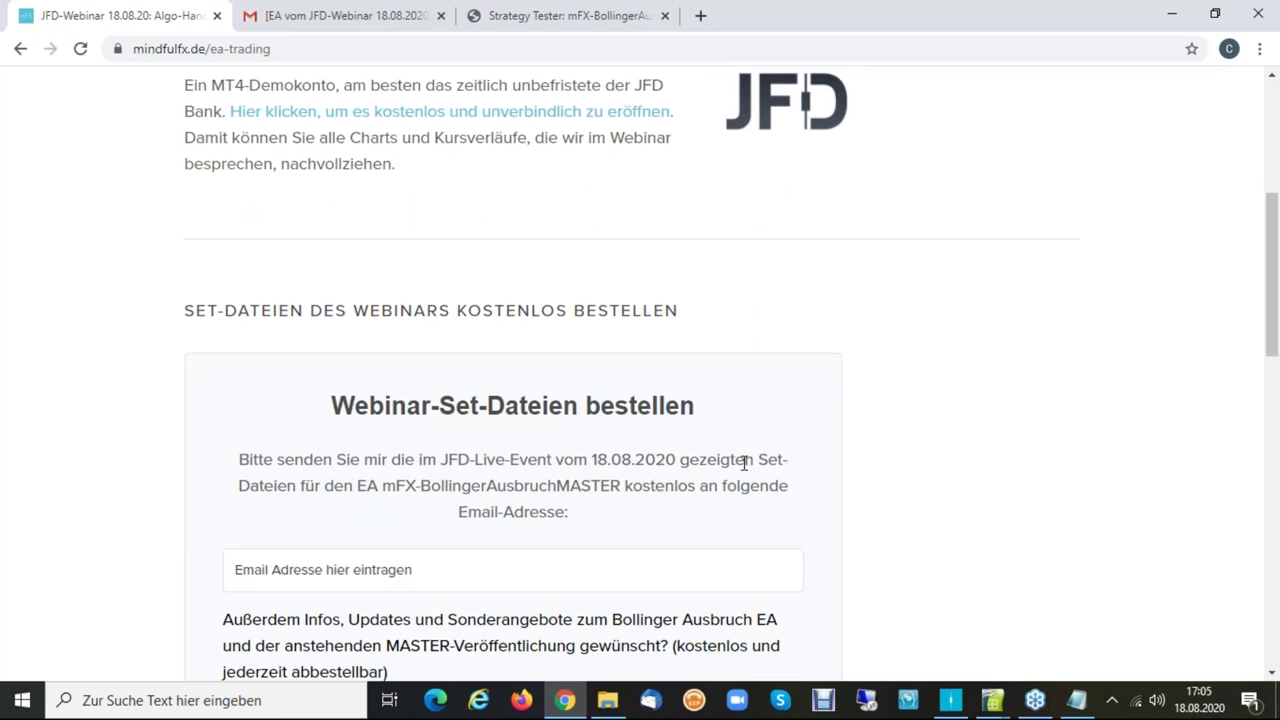
scroll(744, 463, down, 3)
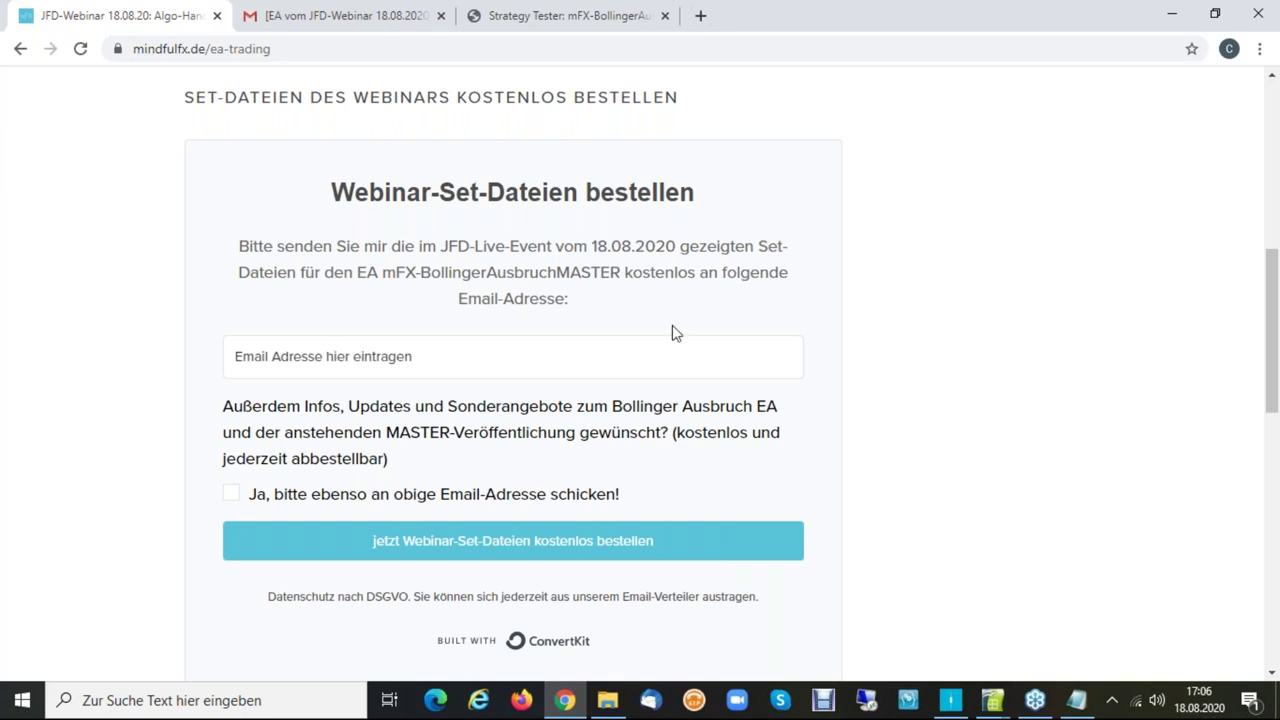
scroll(675, 333, up, 1)
scroll(675, 333, up, 1)
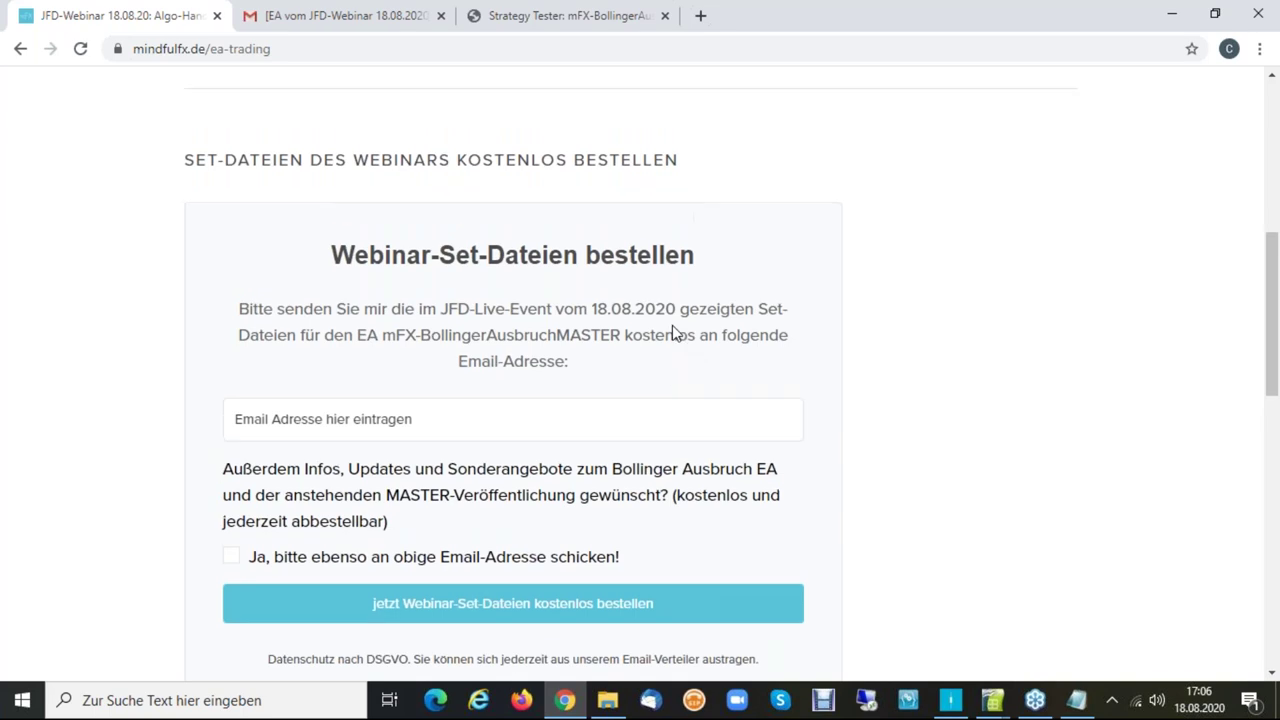
scroll(675, 333, up, 1)
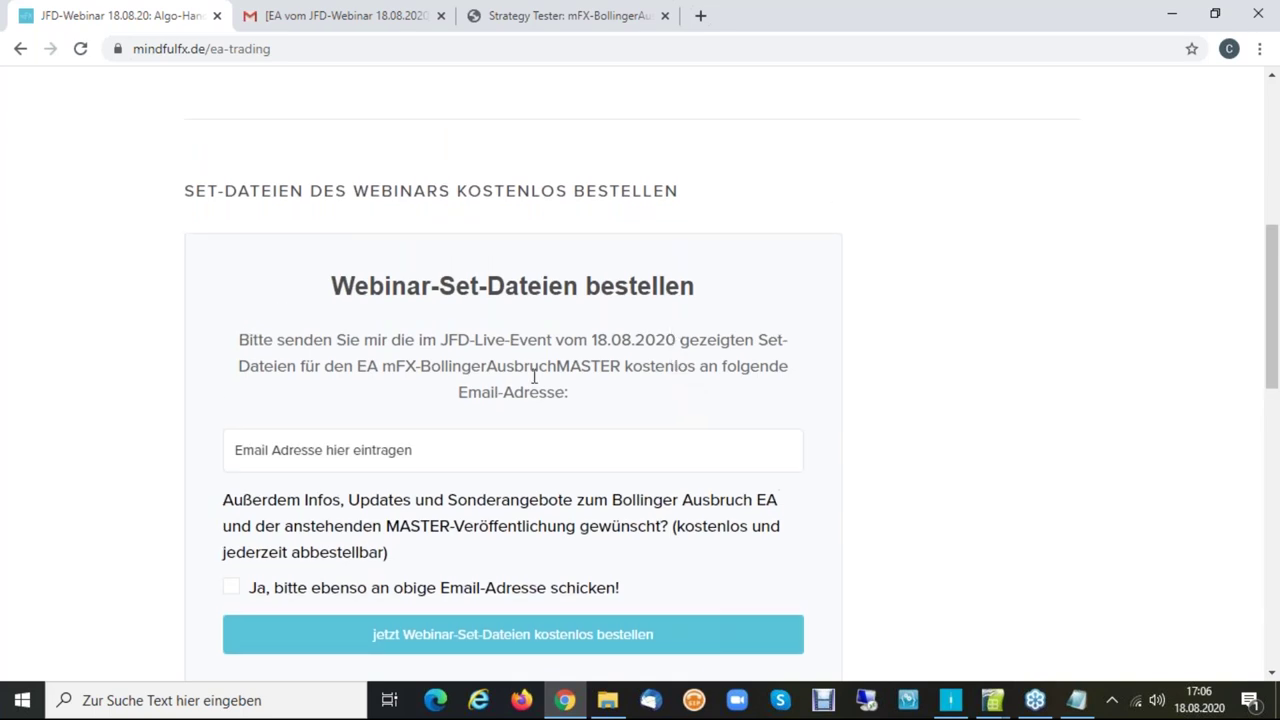
scroll(534, 376, down, 1)
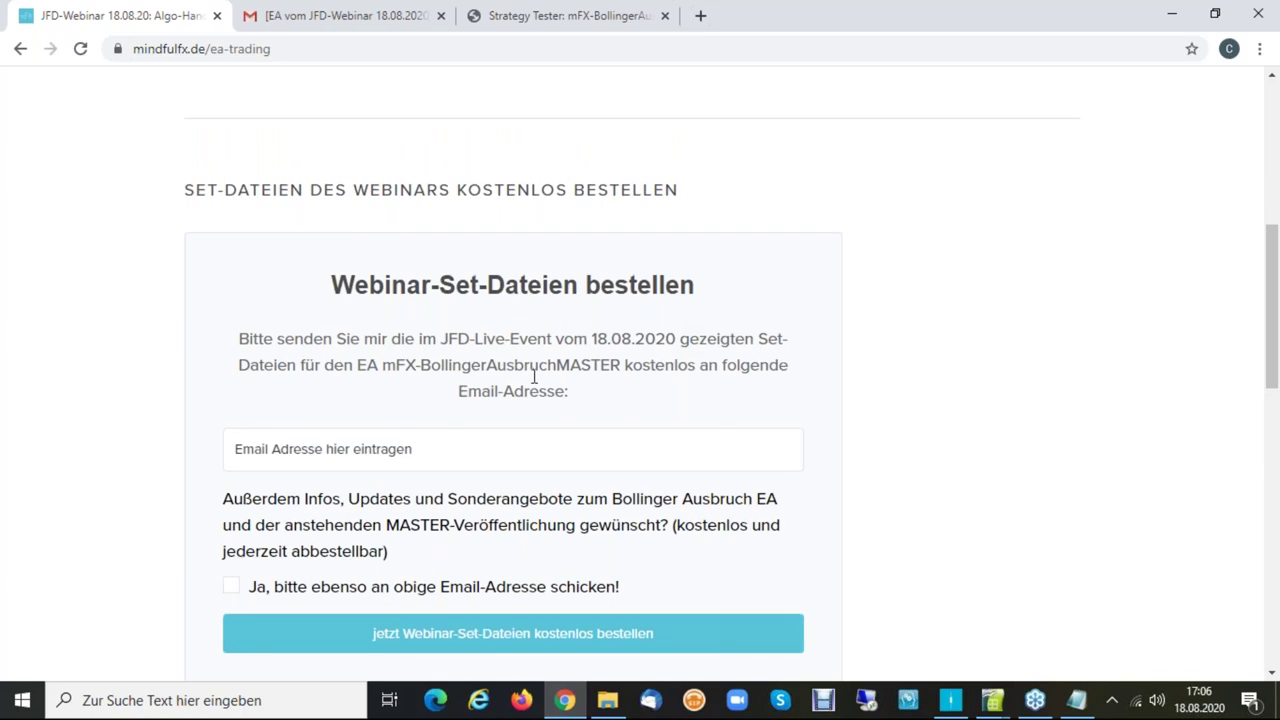
Order the free webinar set files with the contact's e-mail address, opting in to the additional infos, updates and special offers.
scroll(534, 376, down, 1)
click(534, 376)
text(ce@)
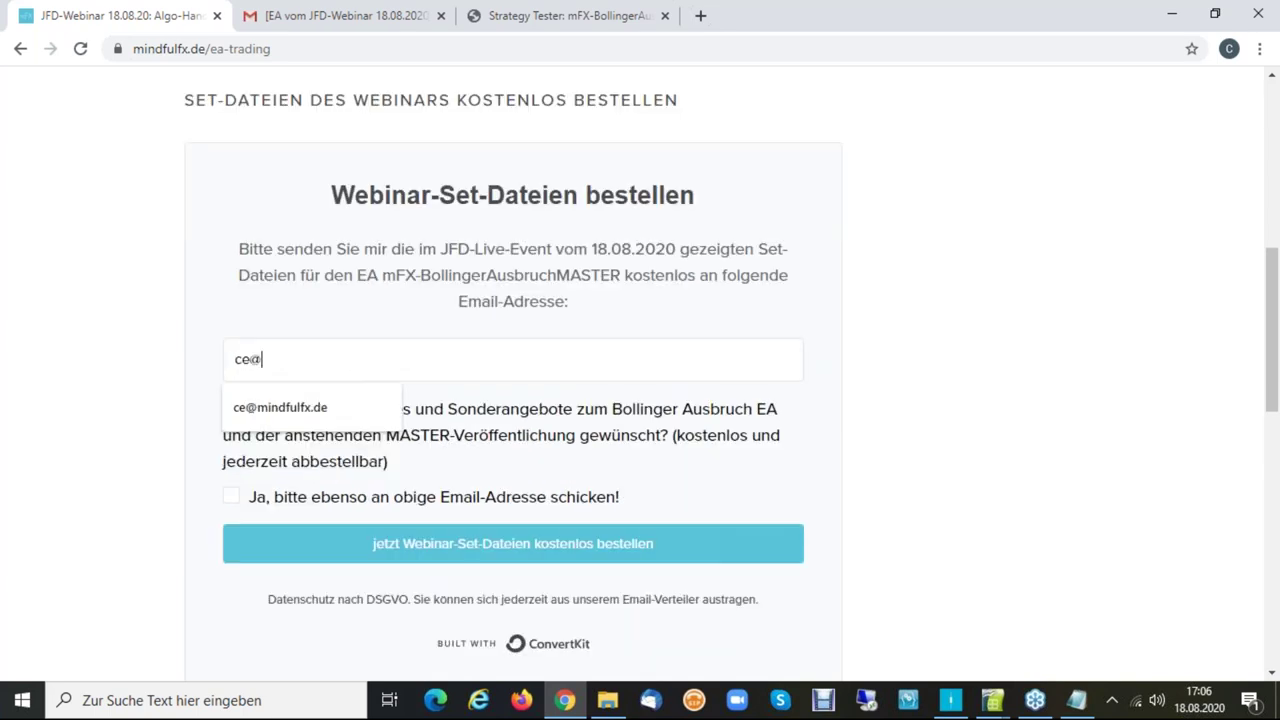
key(Down)
key(Return)
drag(236, 360, 368, 368)
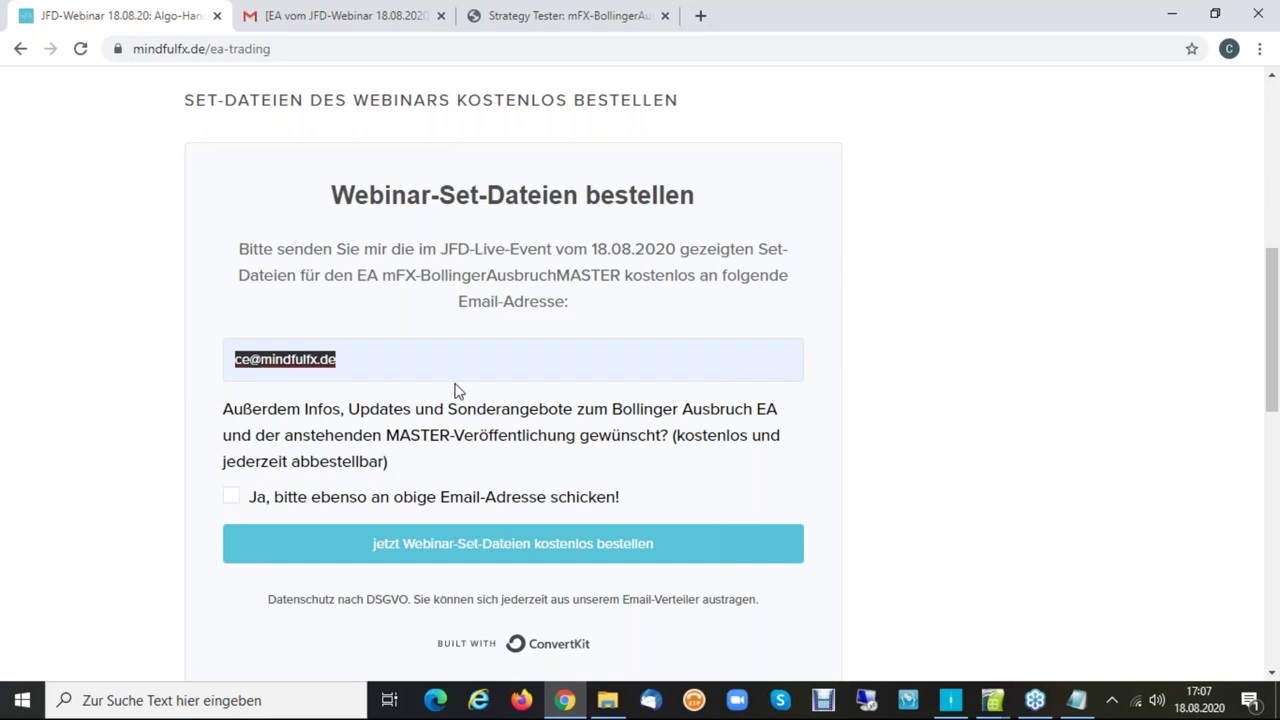
click(233, 500)
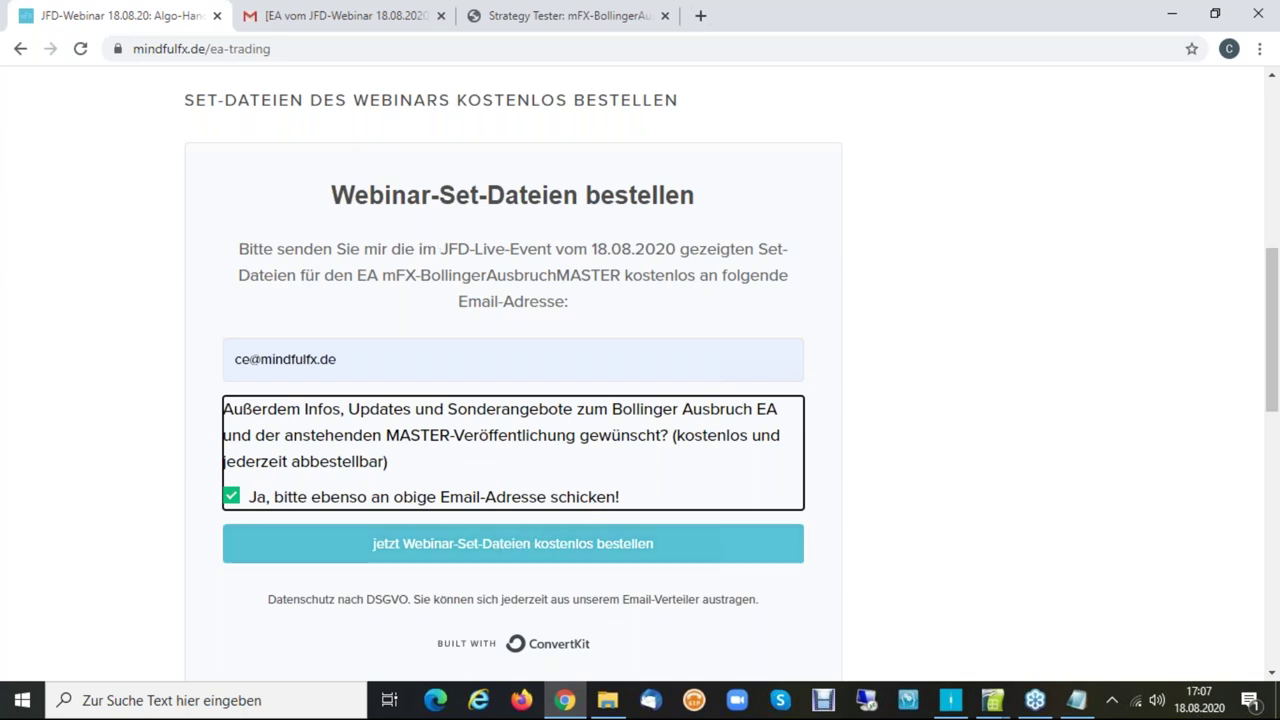
click(524, 549)
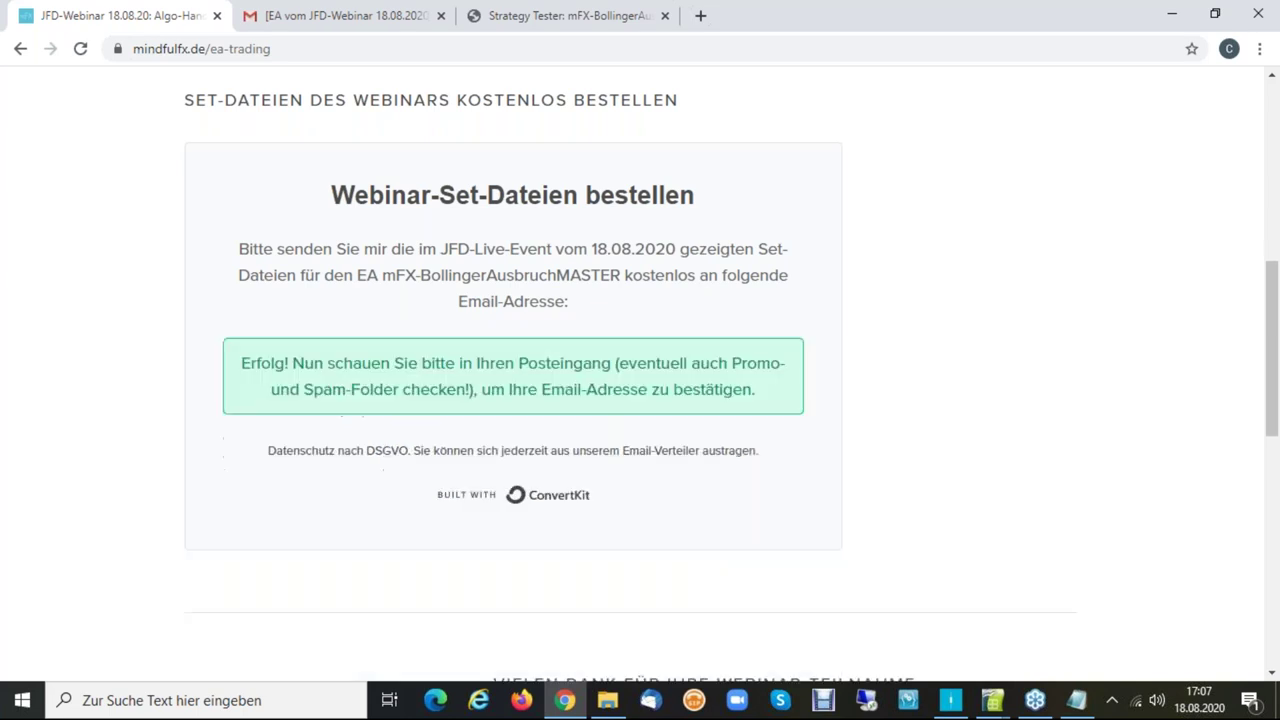
Open the webinar confirmation e-mail in Gmail and try to follow its link for confirming the e-mail address and getting the download.
click(340, 25)
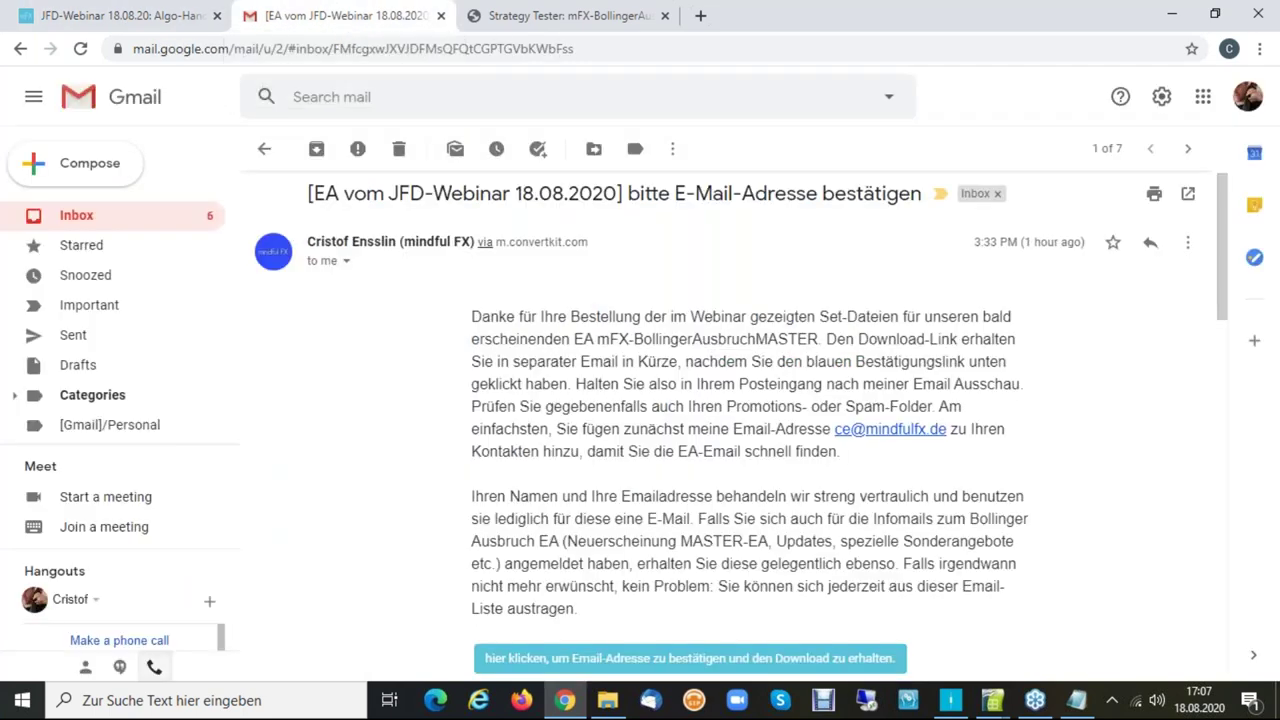
scroll(698, 585, down, 1)
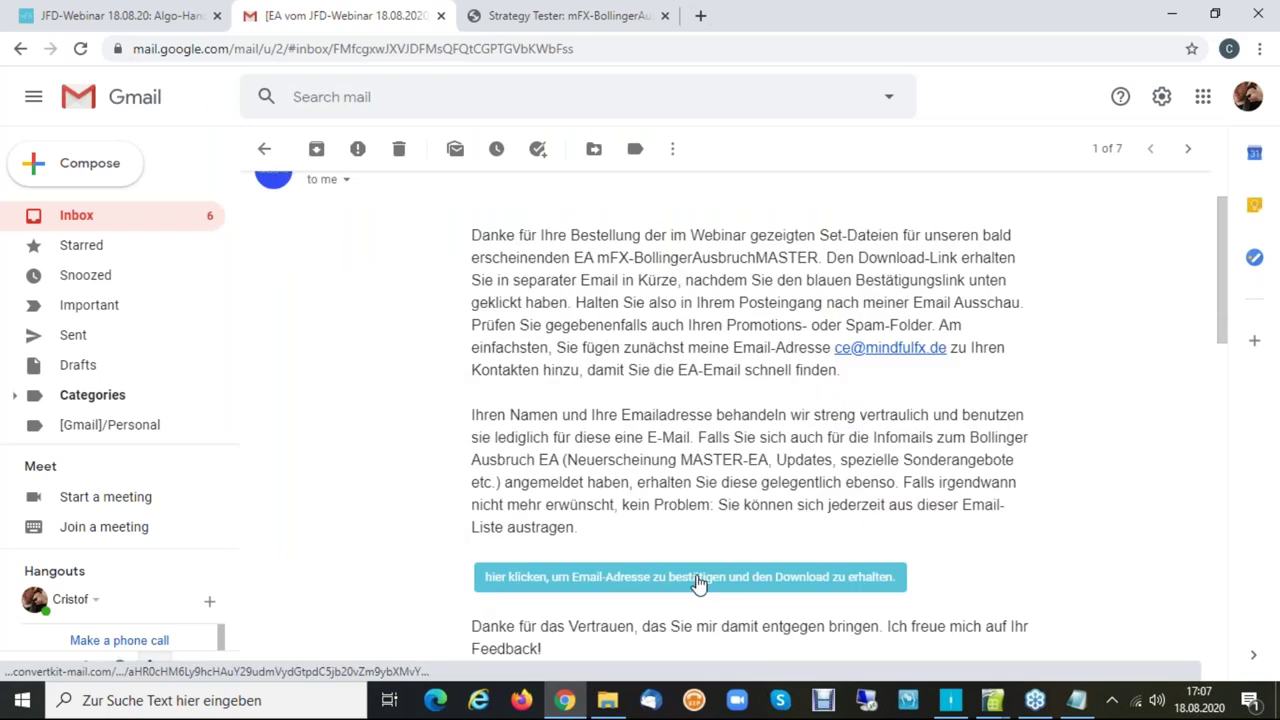
click(698, 585)
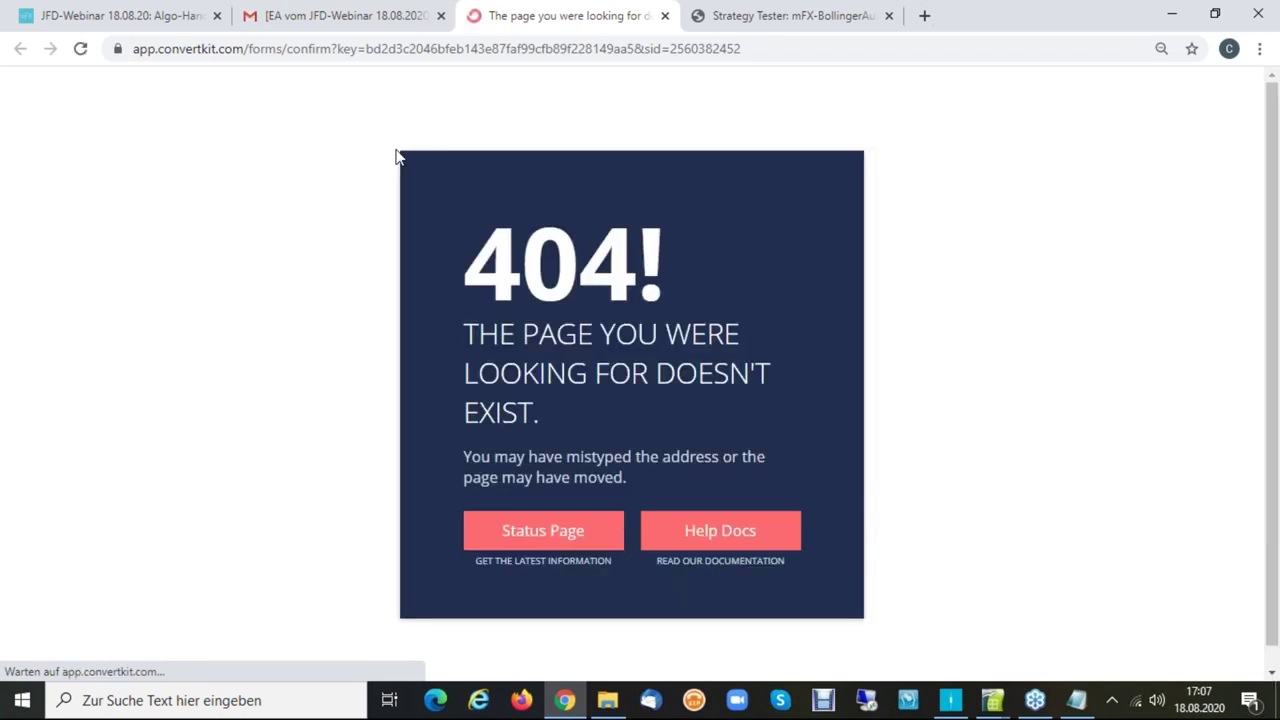
click(336, 18)
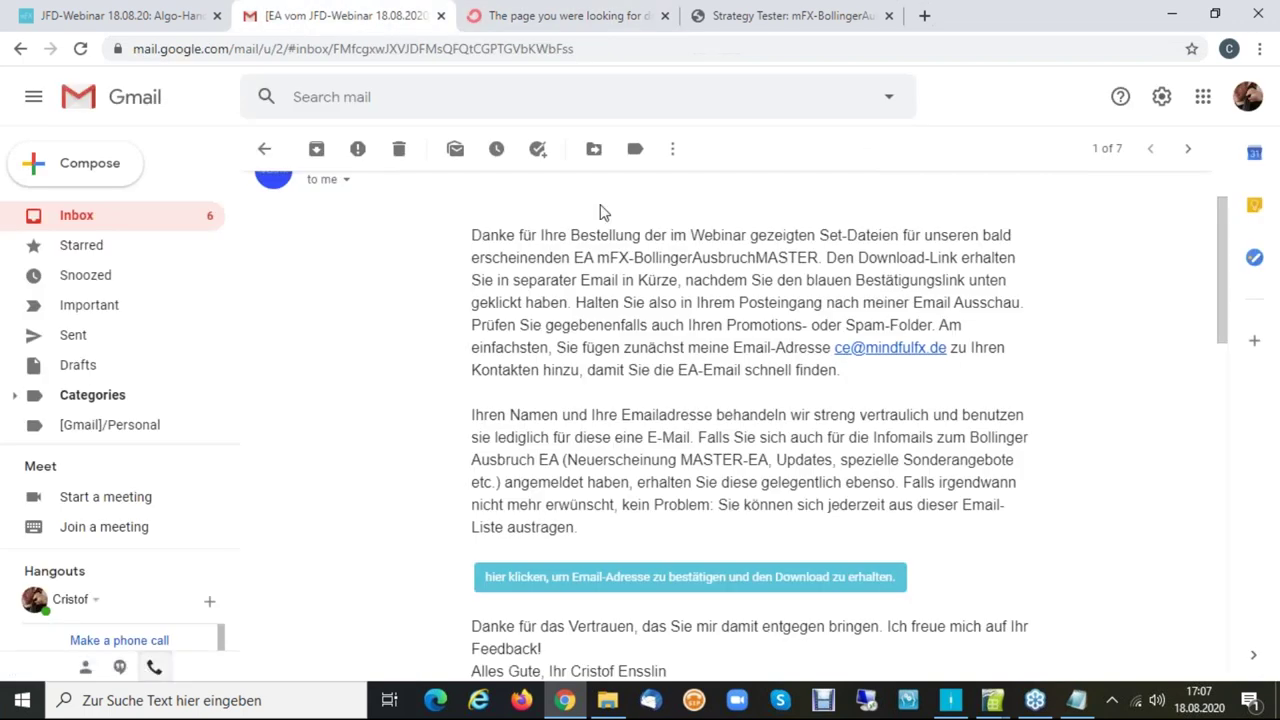
click(587, 14)
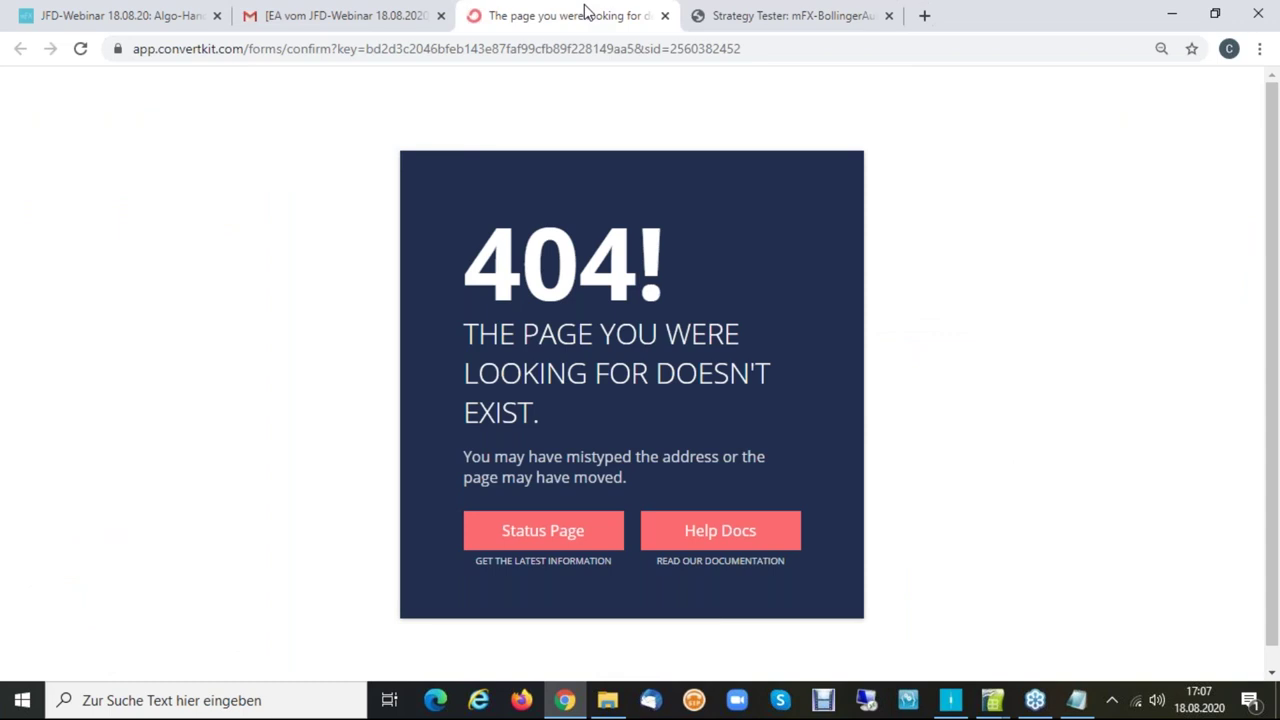
key(ctrl+shift+Tab)
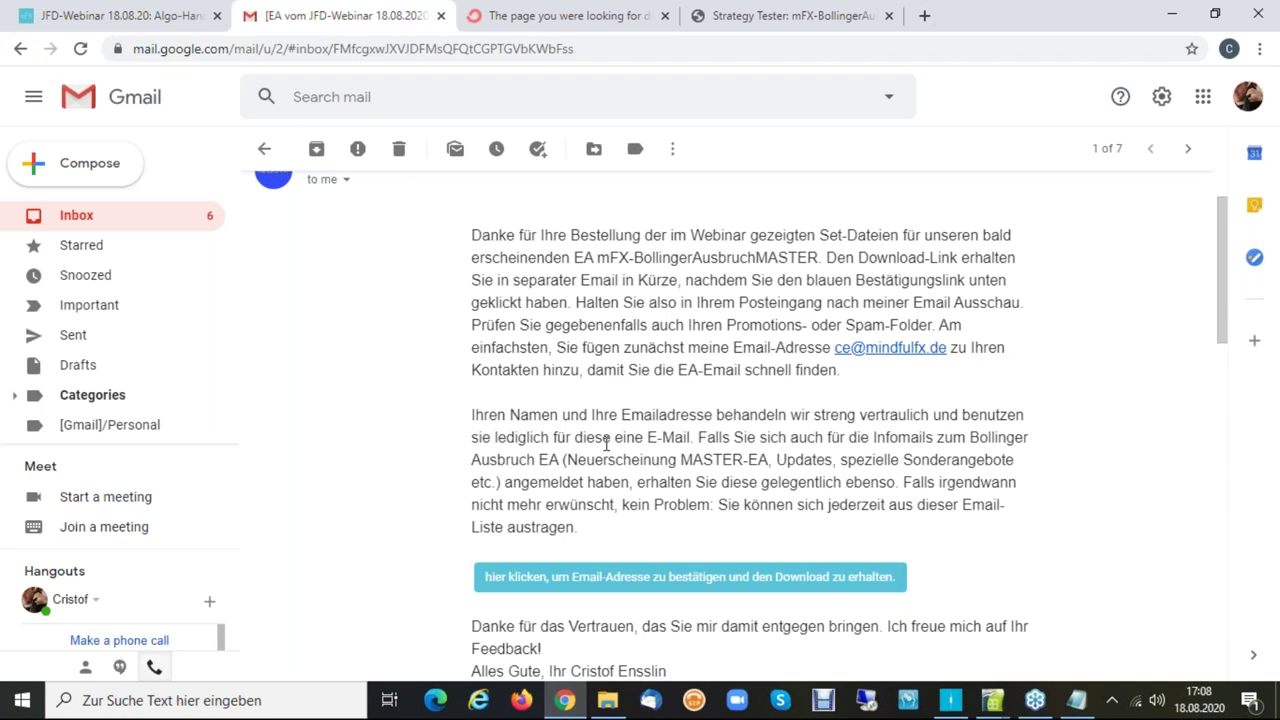
Switch briefly to the set-file folder and the MetaTrader chart, and return to the start of the webinar page mindfulfx.de/ea-trading in Chrome.
key(alt+Tab)
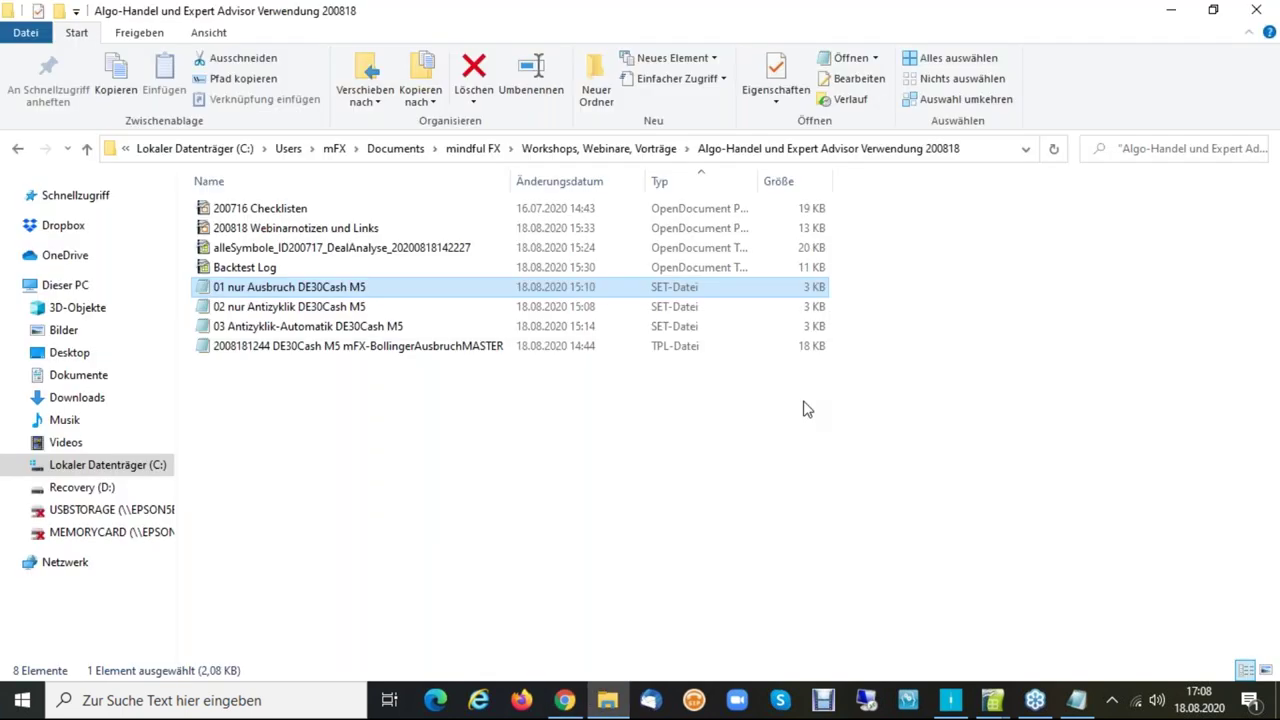
key(alt+Tab)
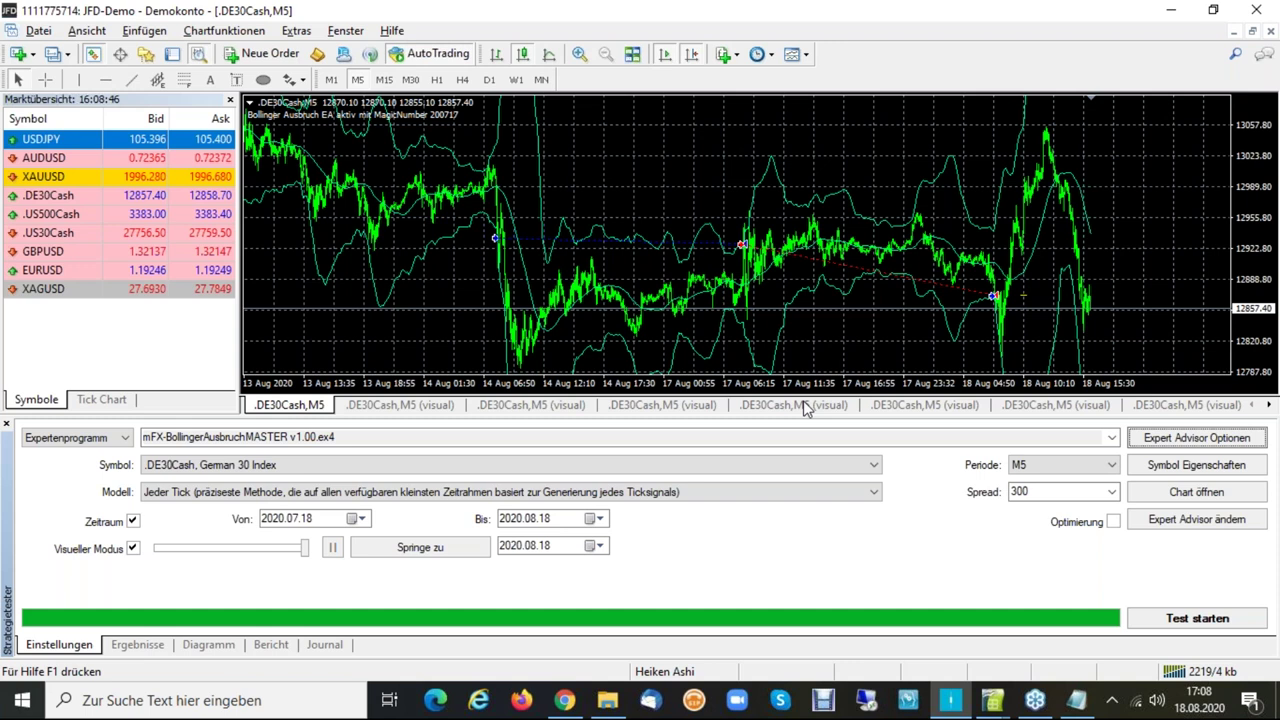
key(alt+Tab)
key(ctrl+shift+Tab)
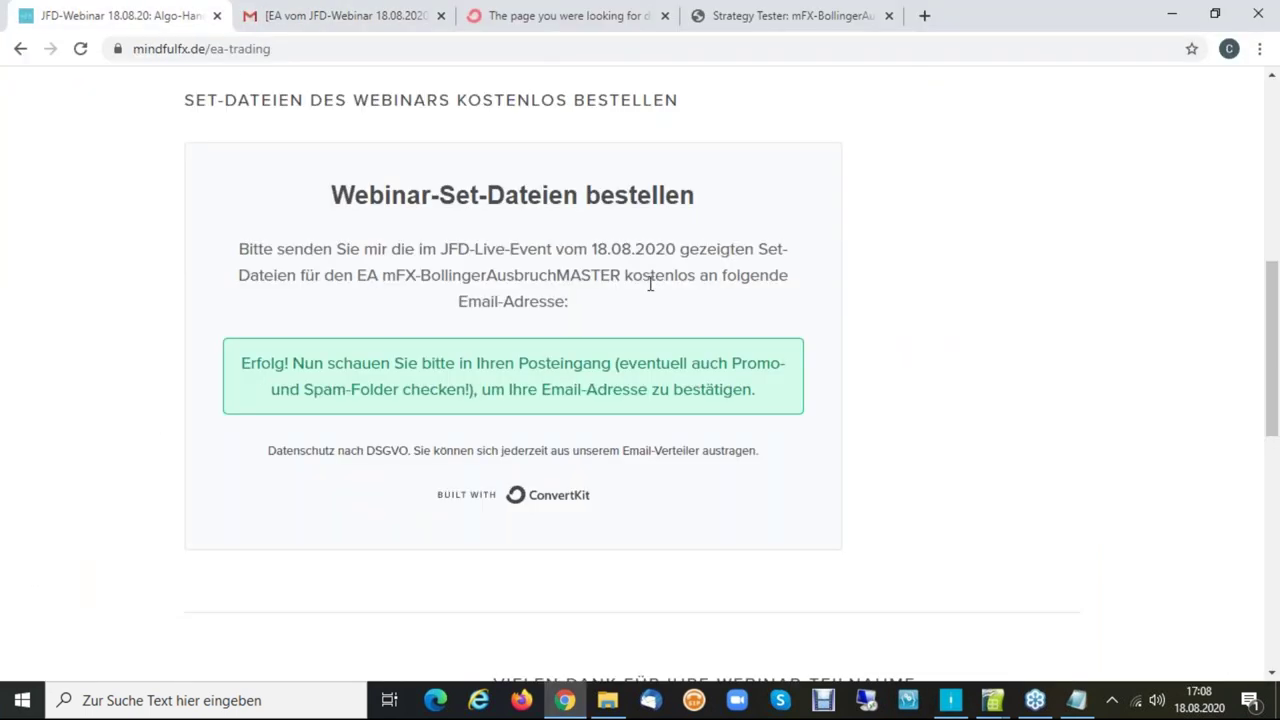
scroll(1000, 502, up, 10)
Switch to Backtest Log.ods in OpenOffice Calc and select the MASTER Antizyklik-Automatik result for 18.7.-18.8. in cell C11.
key(alt+Tab)
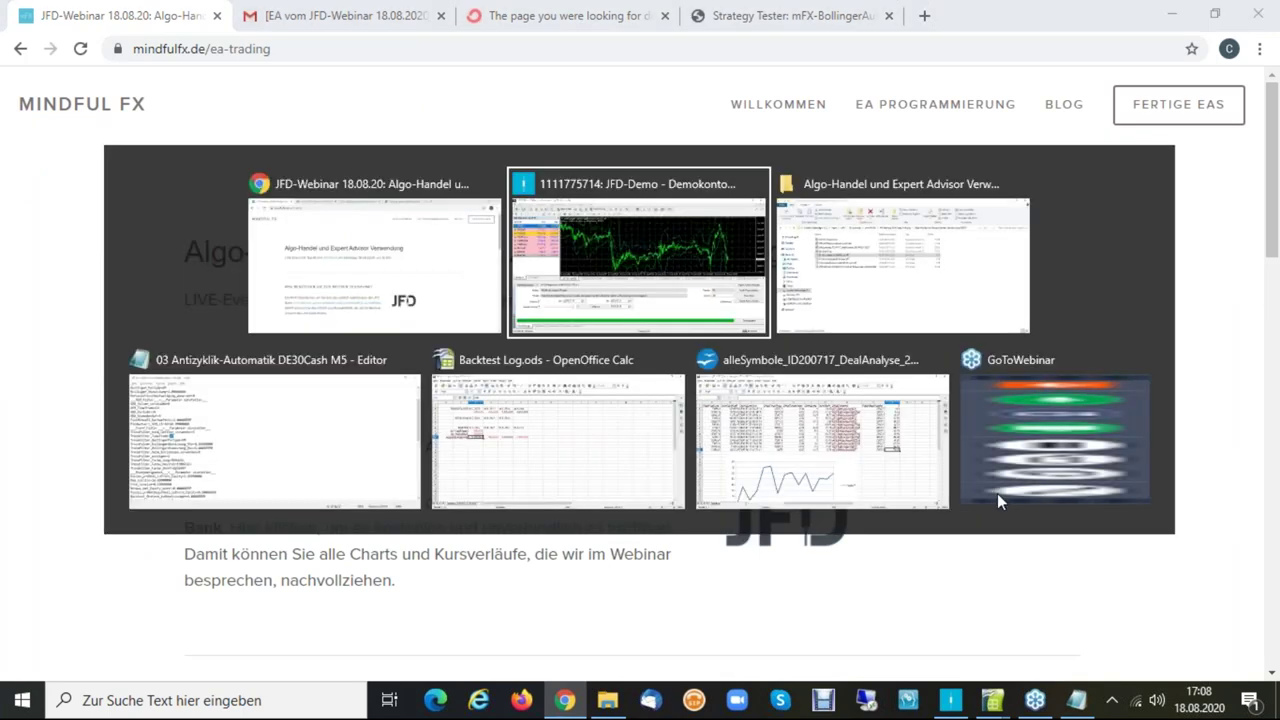
key(Tab)
key(Tab)
key(Tab)
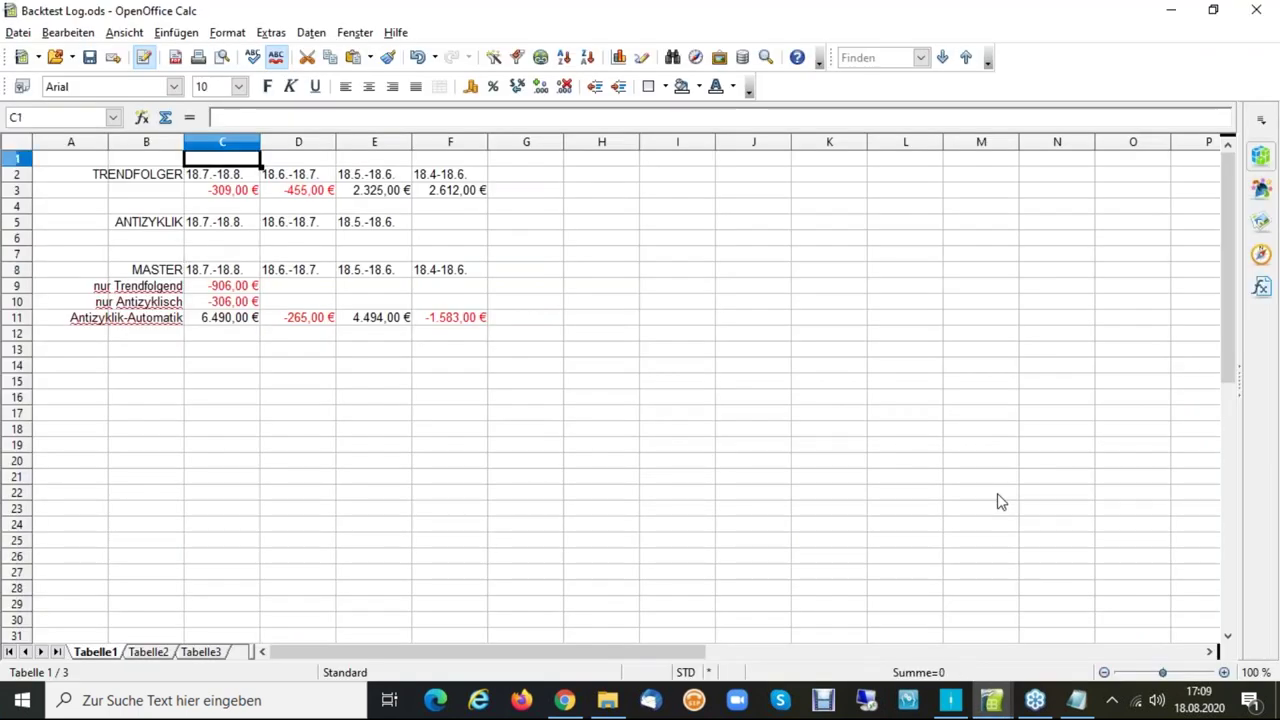
key(Down)
key(Down)
key(Down)
key(Down)
key(Down)
key(Down)
key(Down)
key(Down)
key(Down)
key(Down)
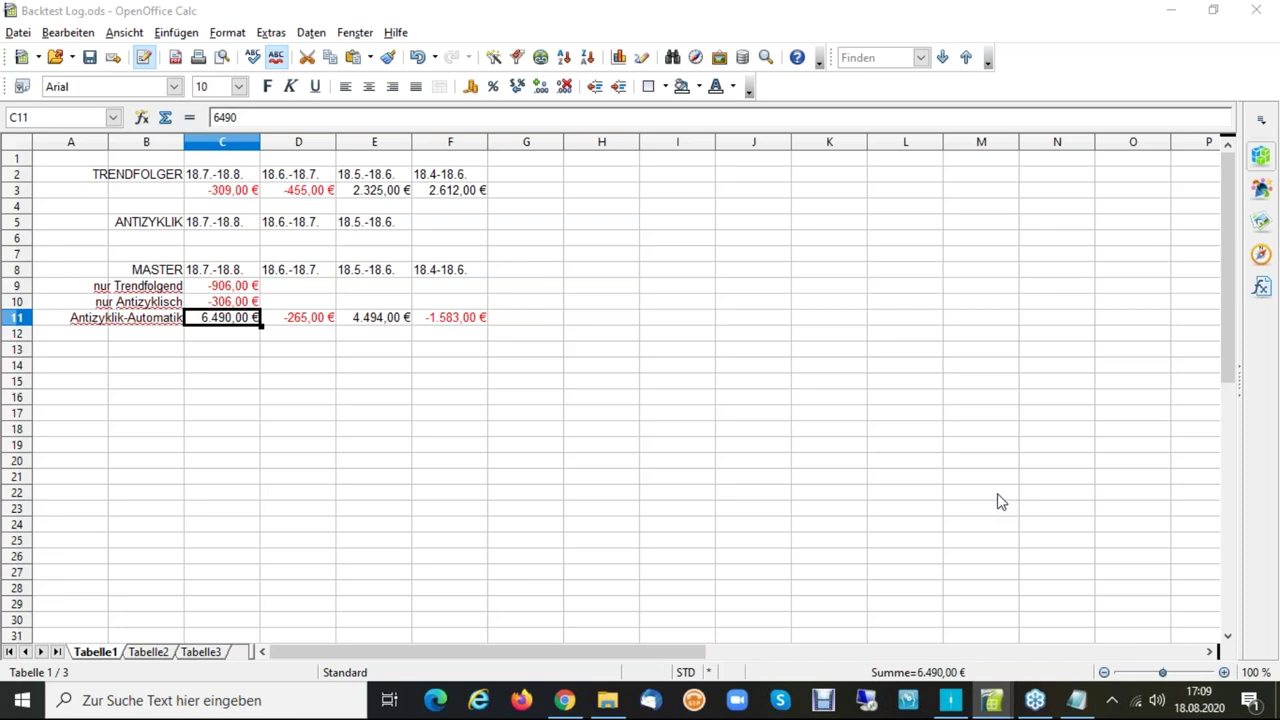
Switch to the Strategy Tester report in Chrome and compare the traded volumes of the first orders, highlighting values for orders 4 and 6.
key(alt+Tab)
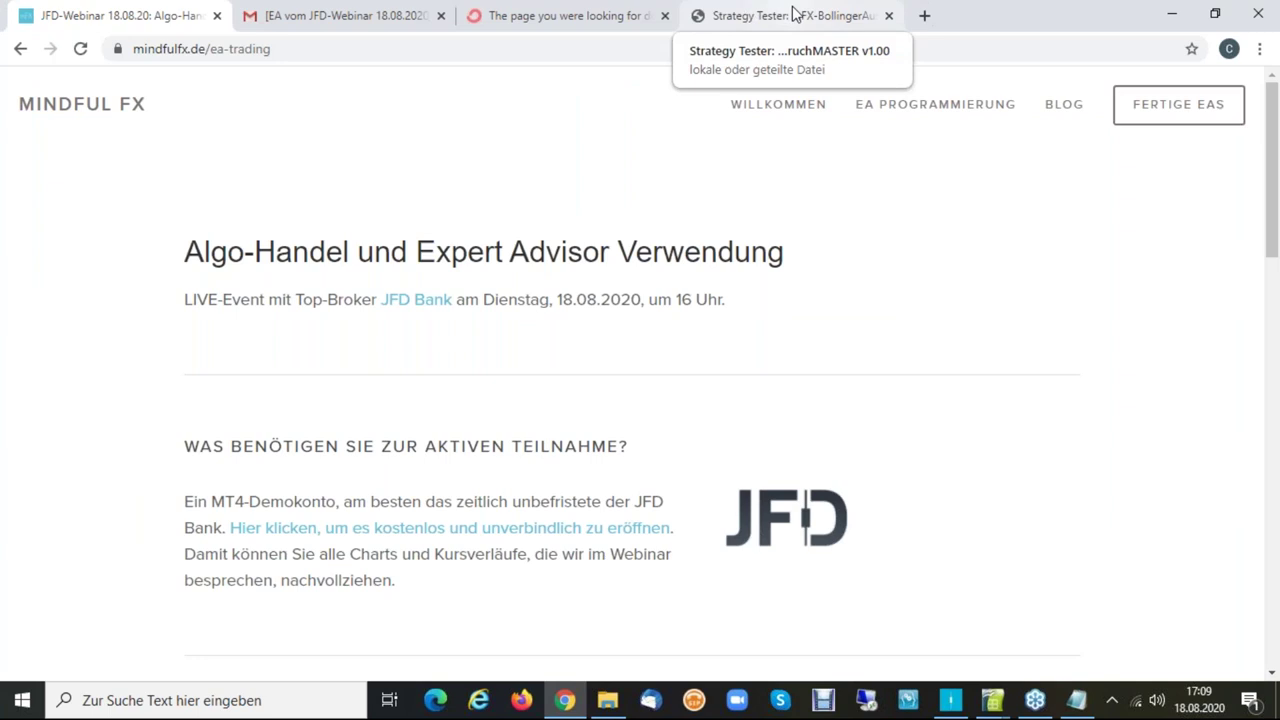
click(793, 15)
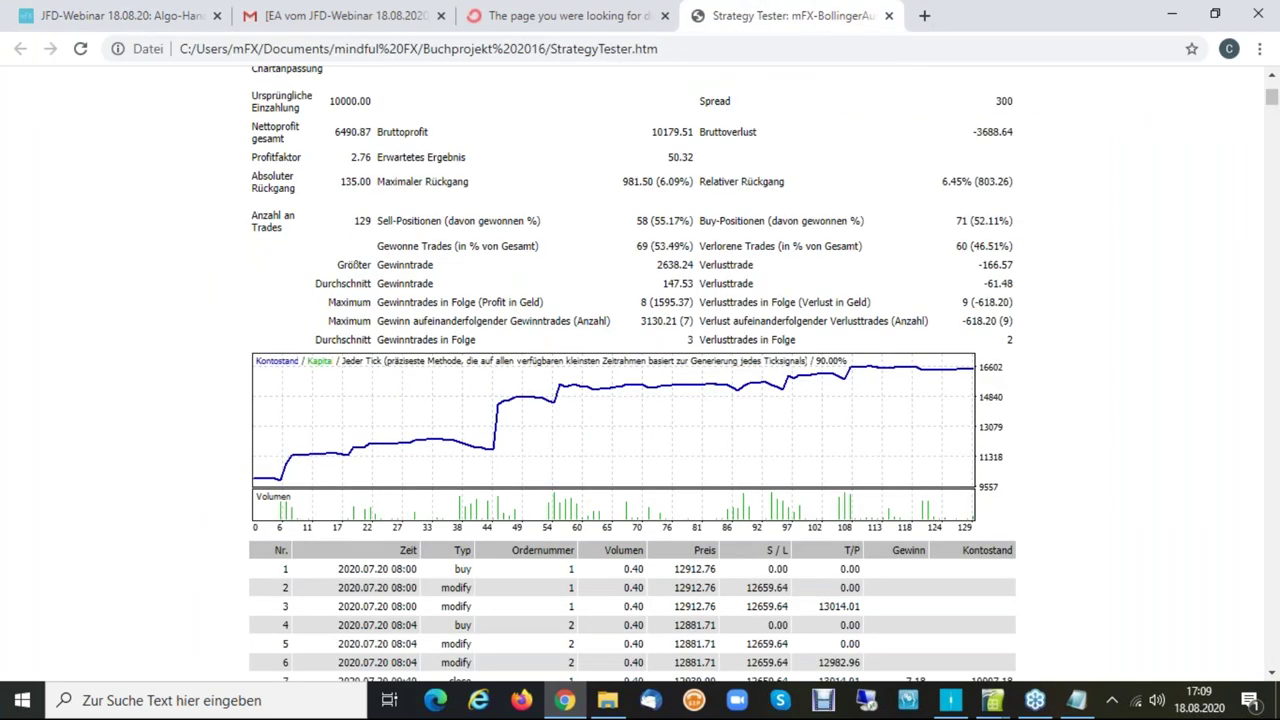
scroll(630, 352, down, 2)
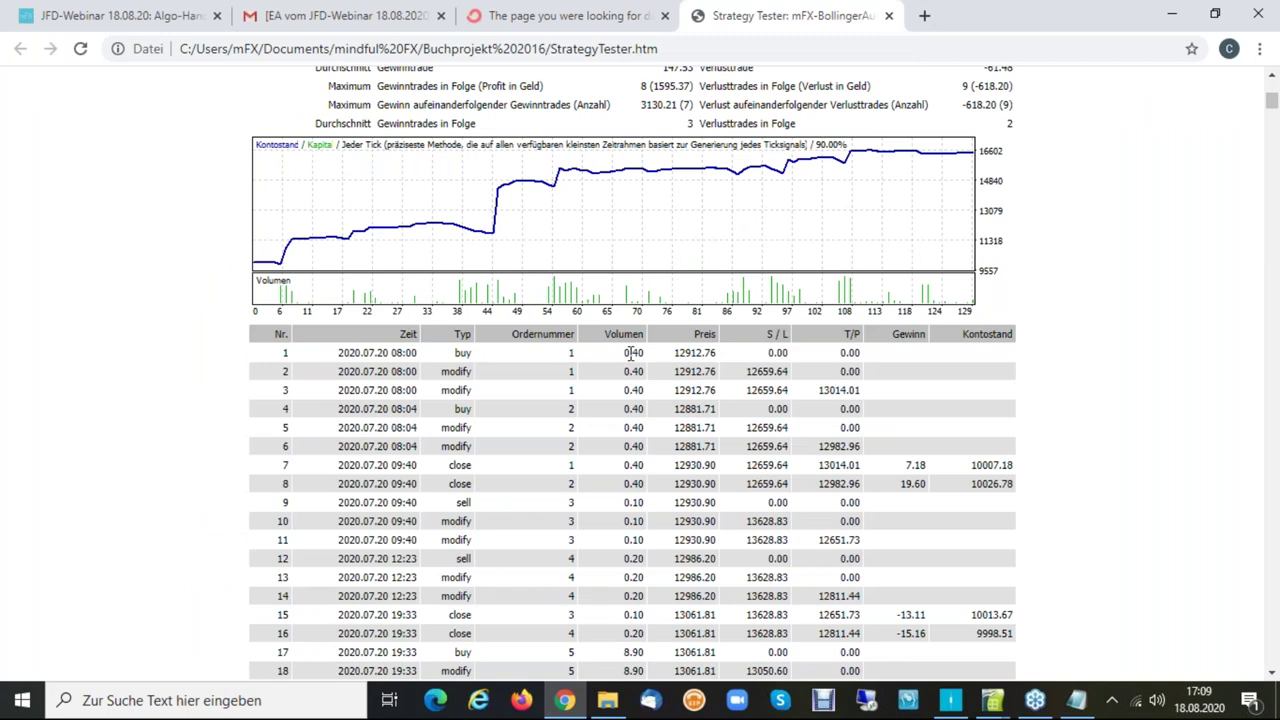
scroll(630, 352, down, 1)
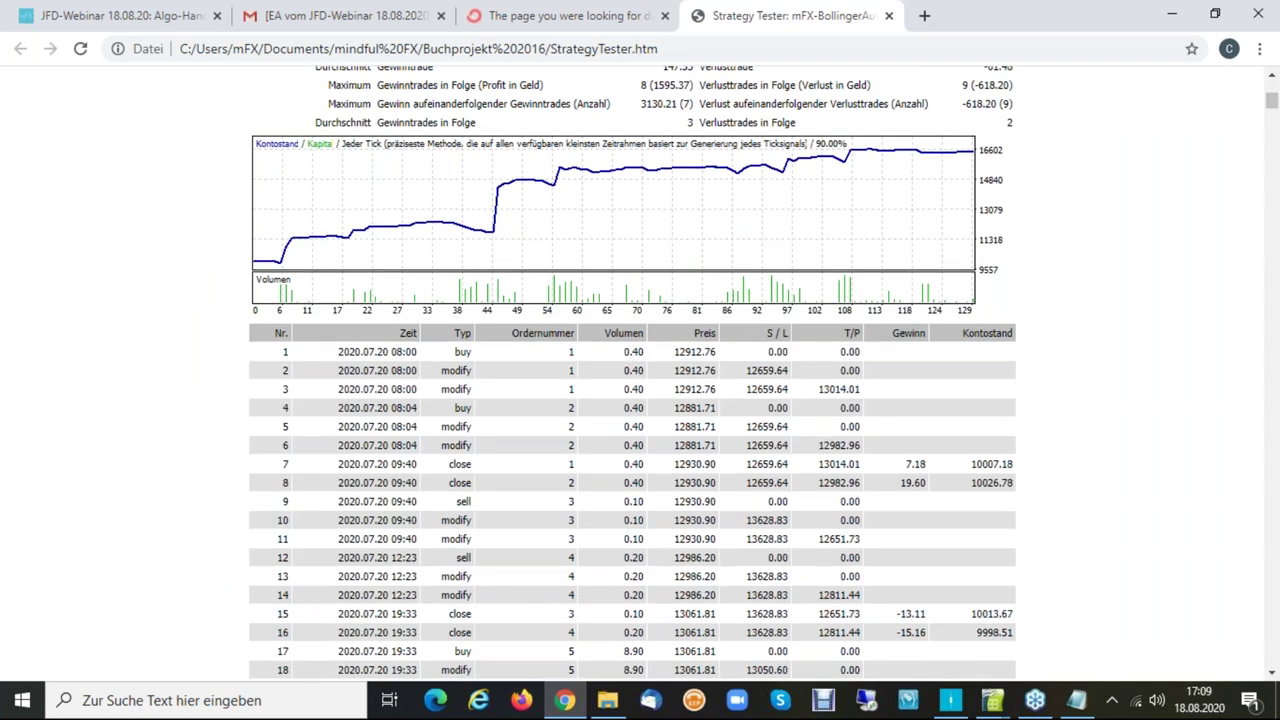
scroll(632, 374, down, 1)
drag(630, 577, 645, 578)
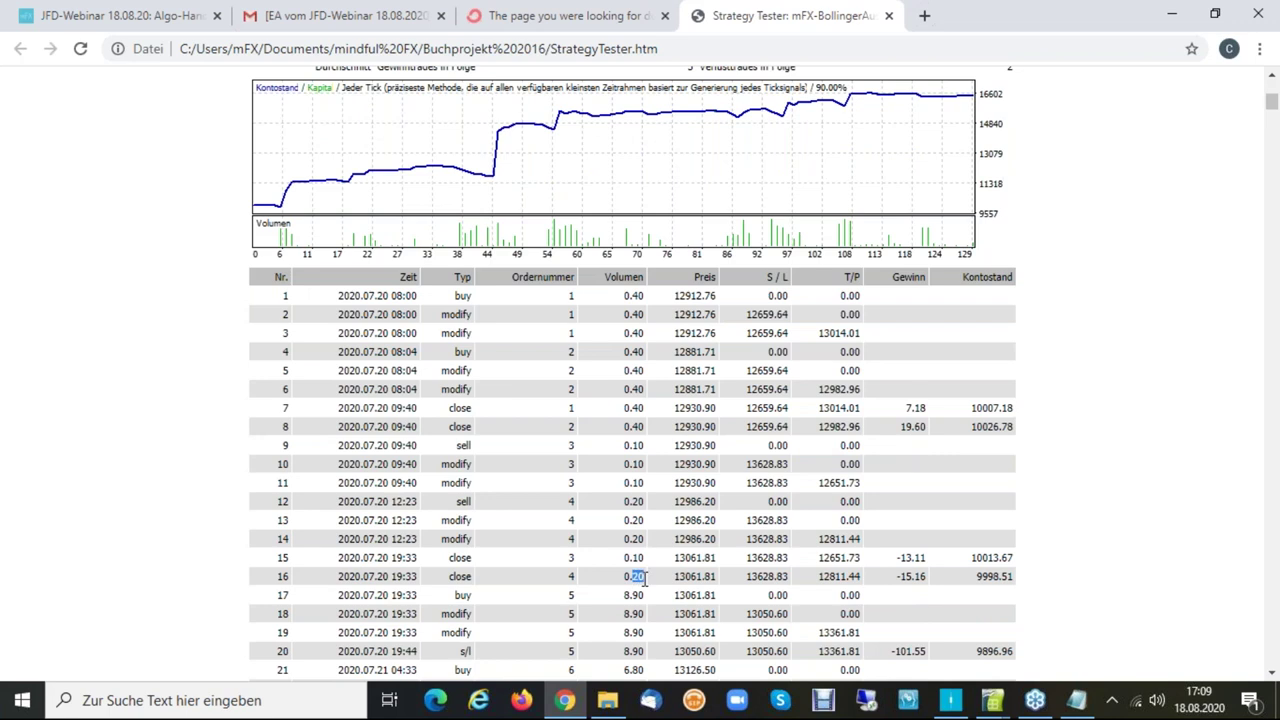
scroll(644, 579, down, 1)
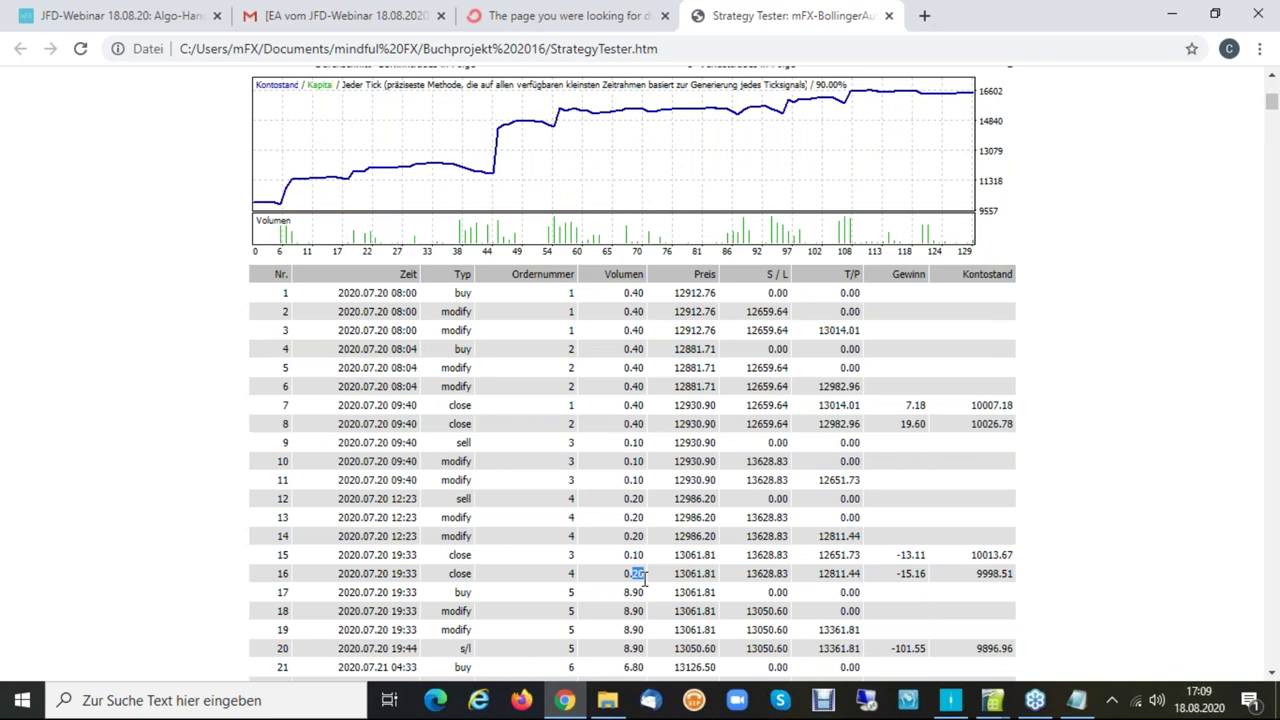
scroll(644, 579, down, 3)
drag(624, 537, 645, 537)
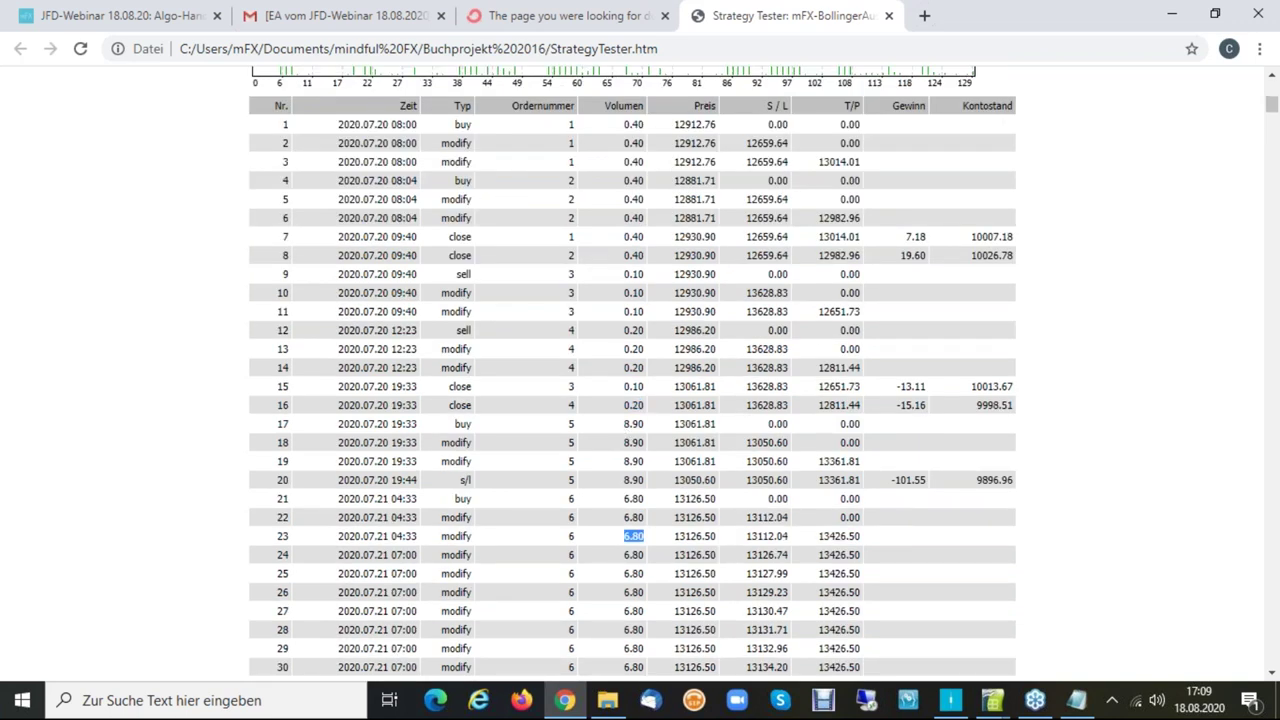
Examine the successive stop-loss modifications of order 6 in the report's trade list.
scroll(632, 370, down, 1)
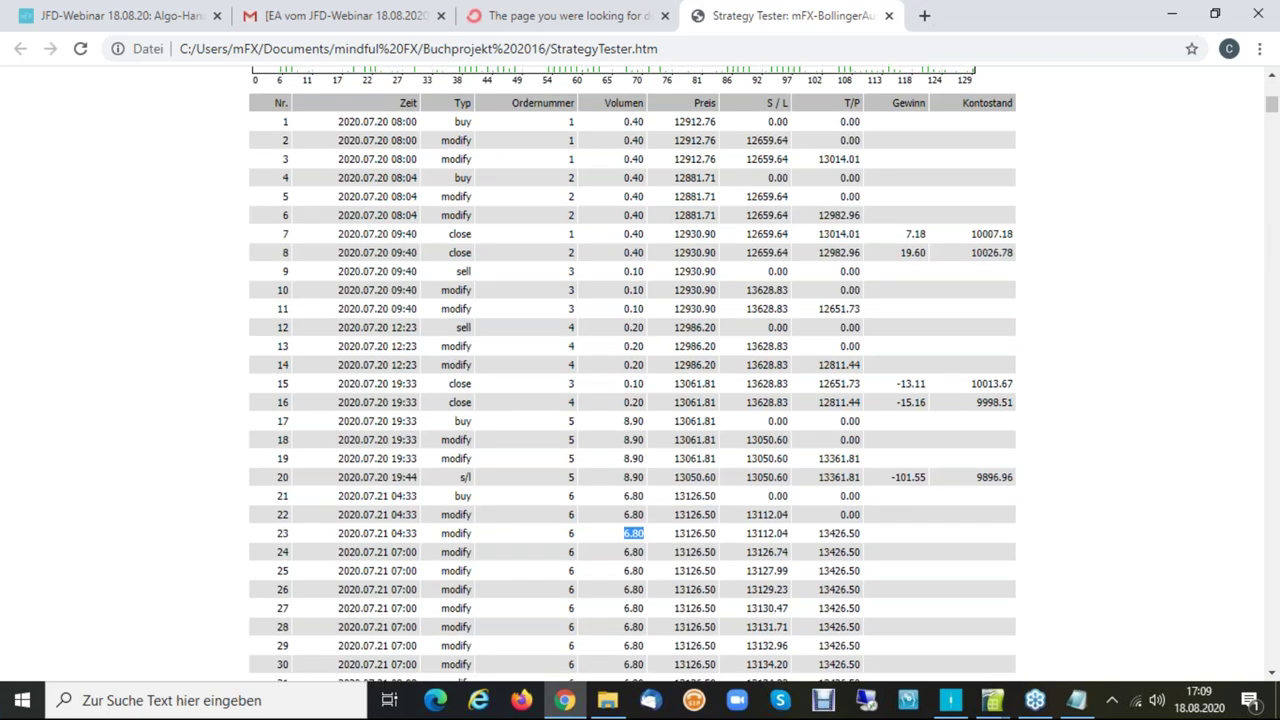
scroll(632, 370, down, 2)
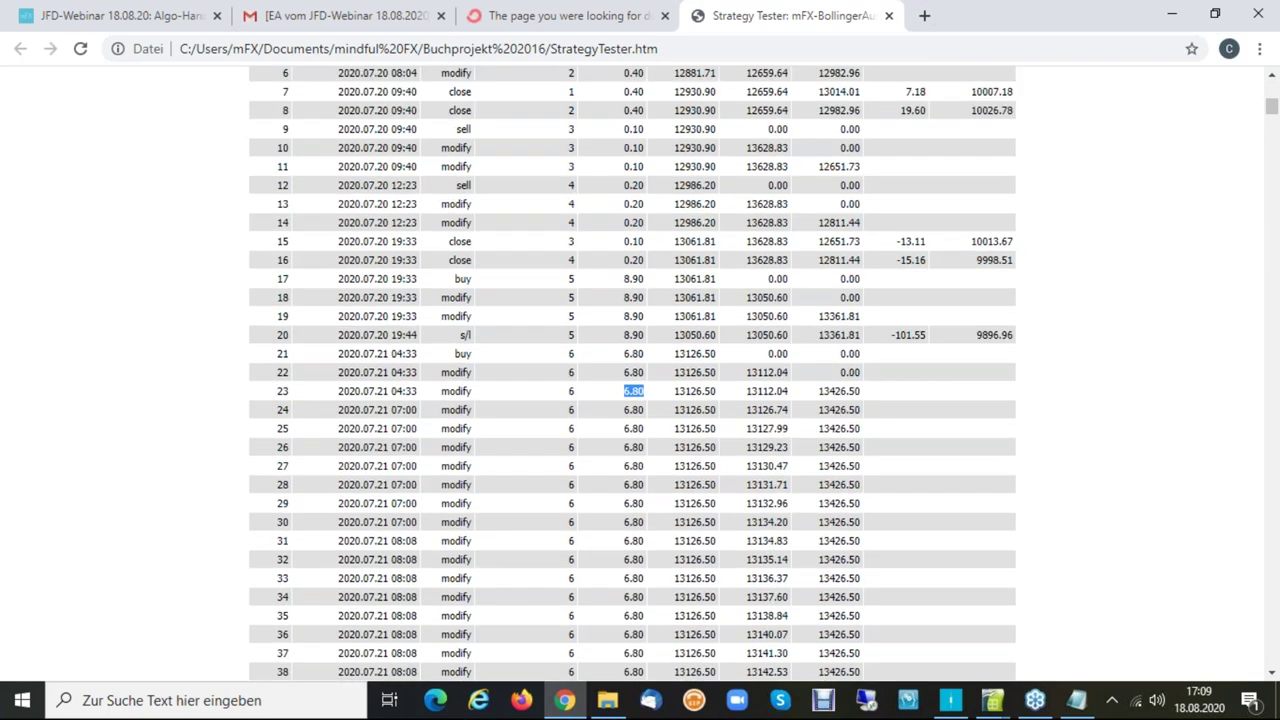
scroll(732, 569, down, 2)
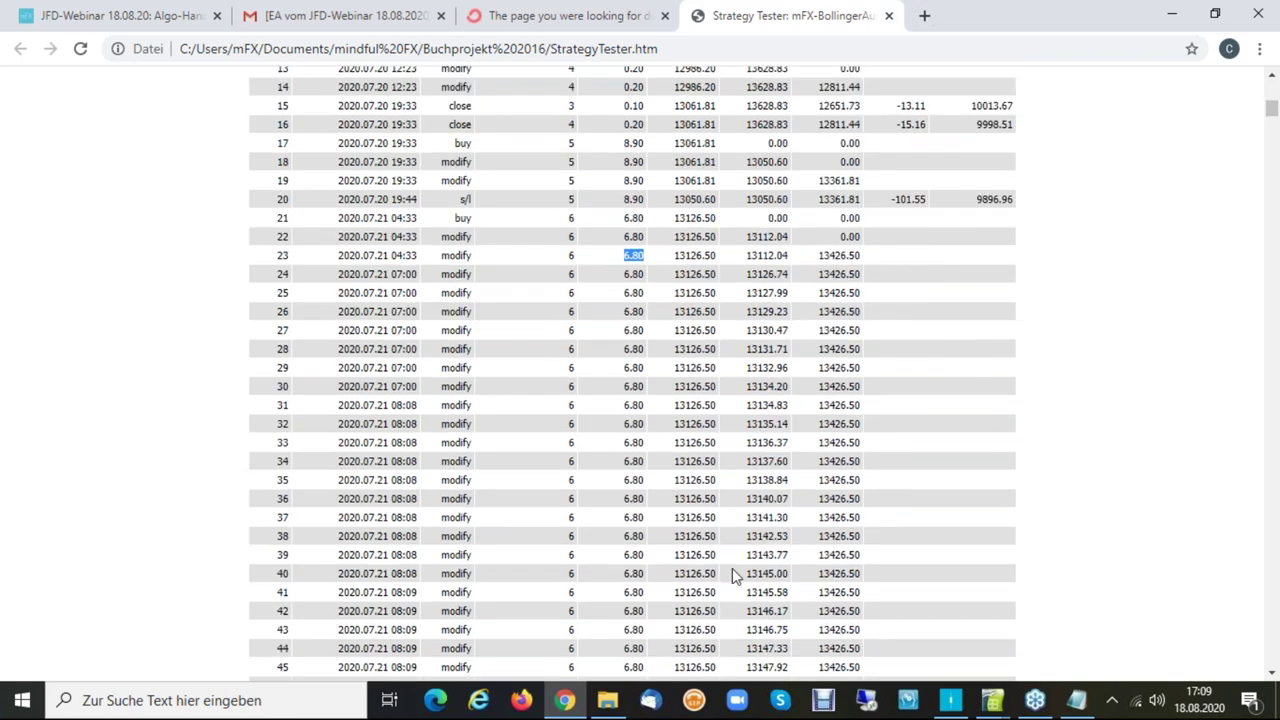
scroll(732, 573, down, 1)
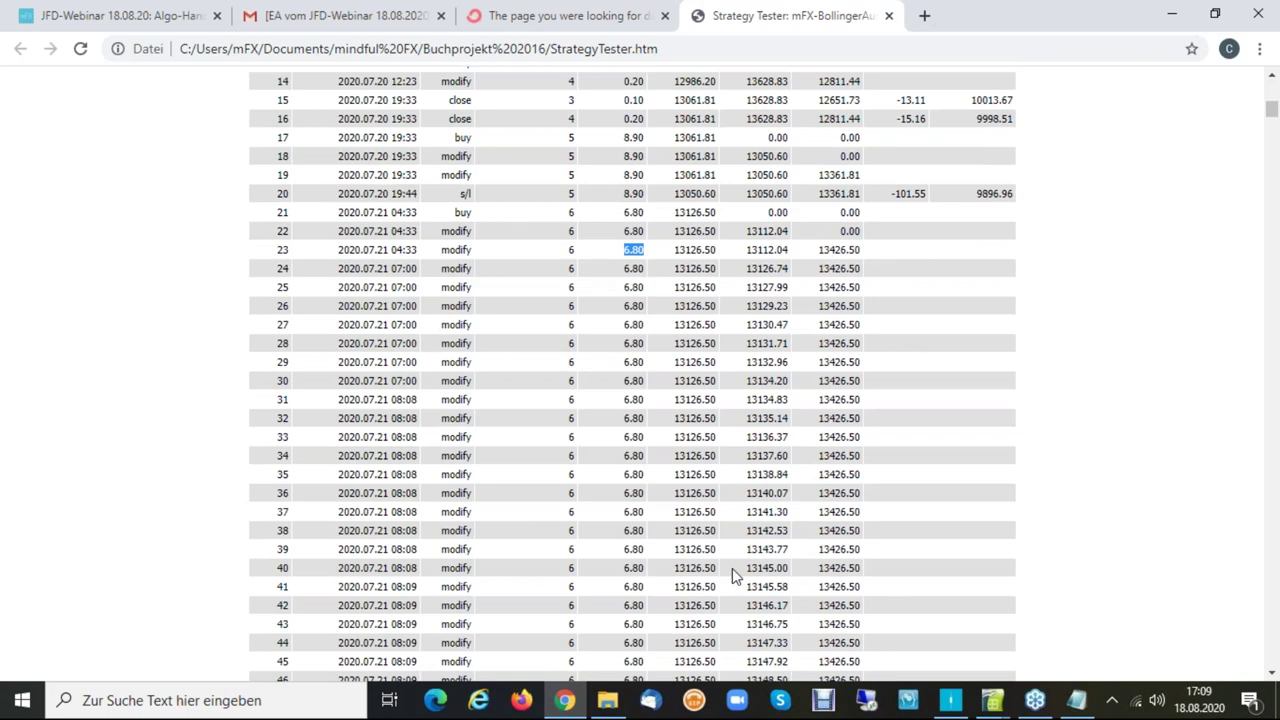
scroll(732, 568, down, 15)
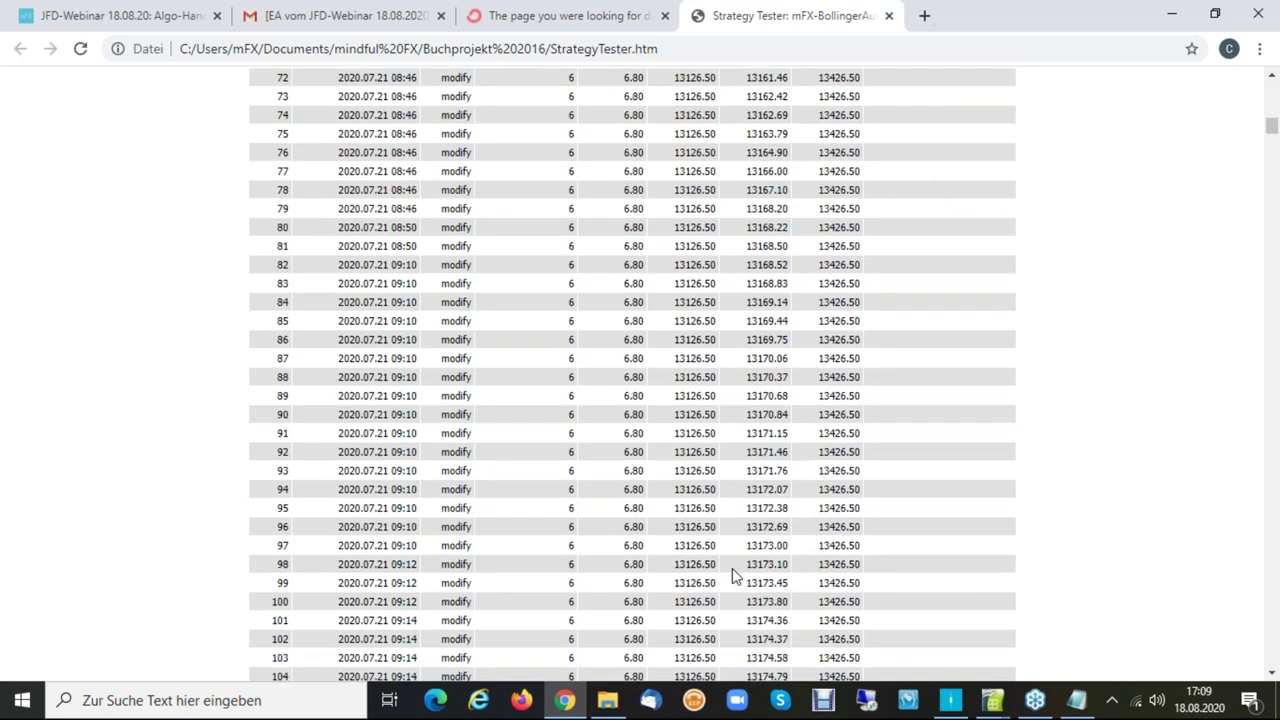
scroll(732, 568, up, 18)
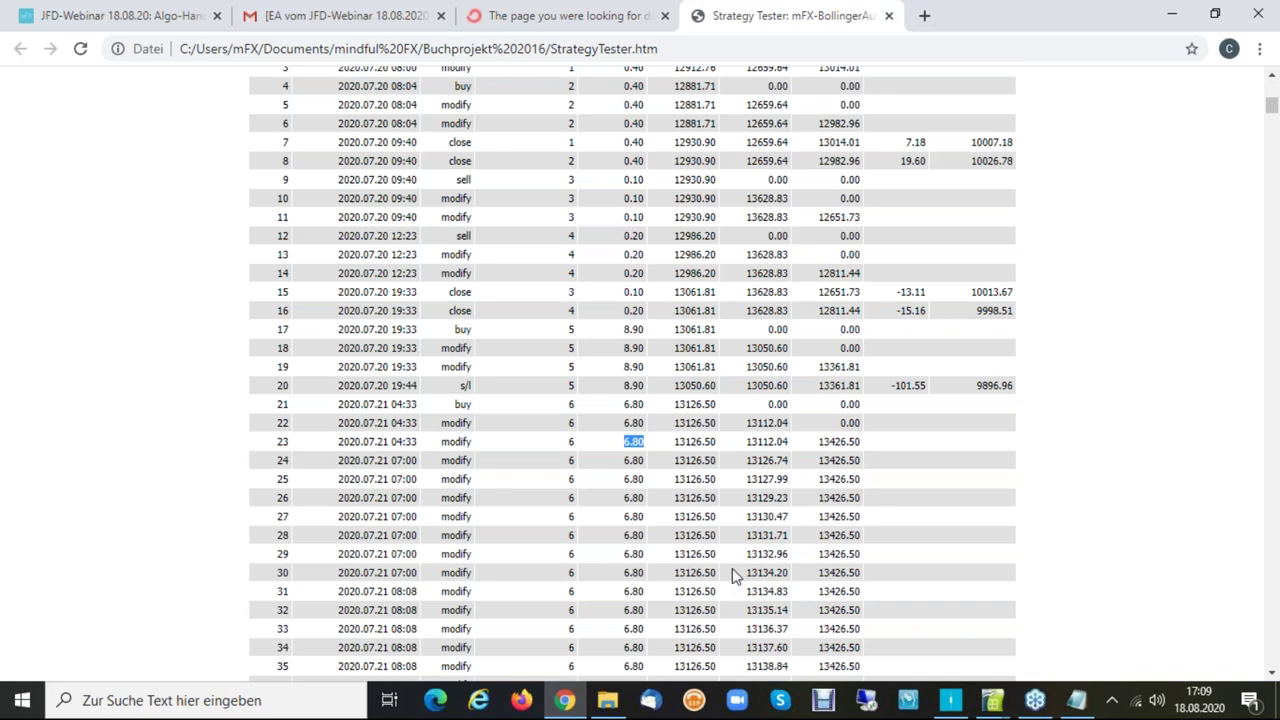
Switch to MetaTrader and open the mFX-BollingerAusbruchMASTER input parameters to examine the filter and money management settings.
key(alt+Tab)
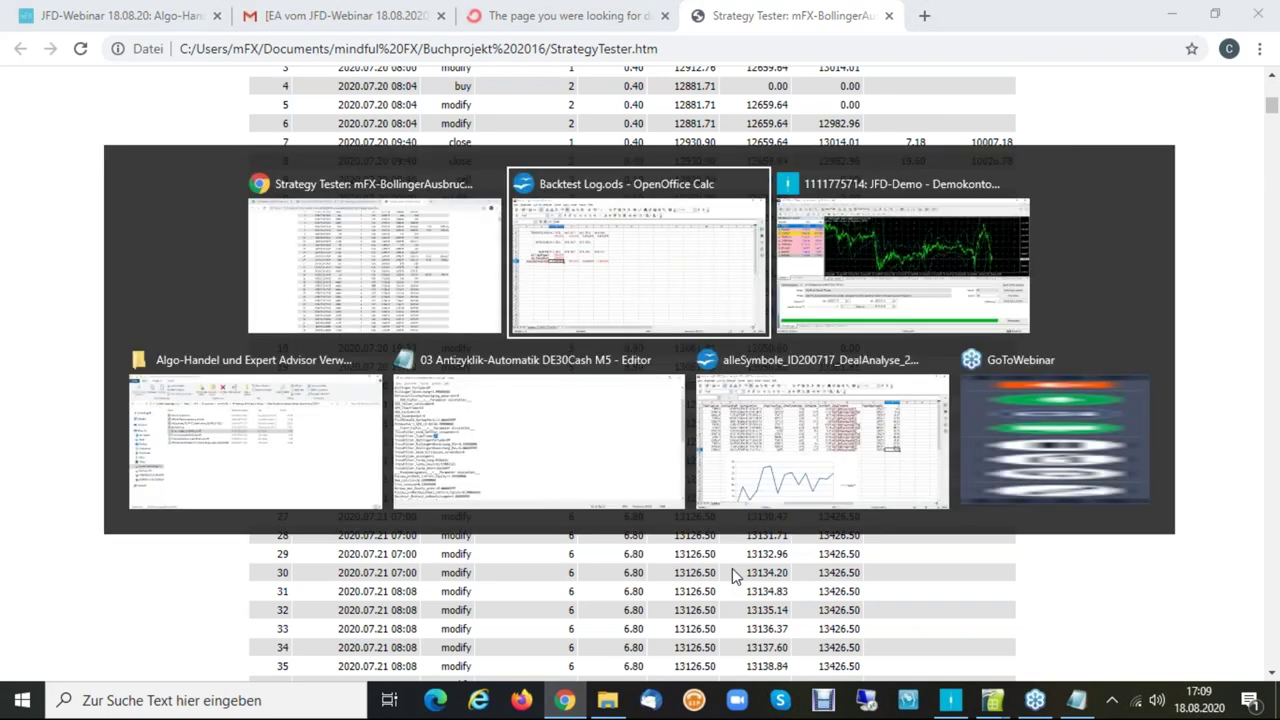
key(alt+Tab)
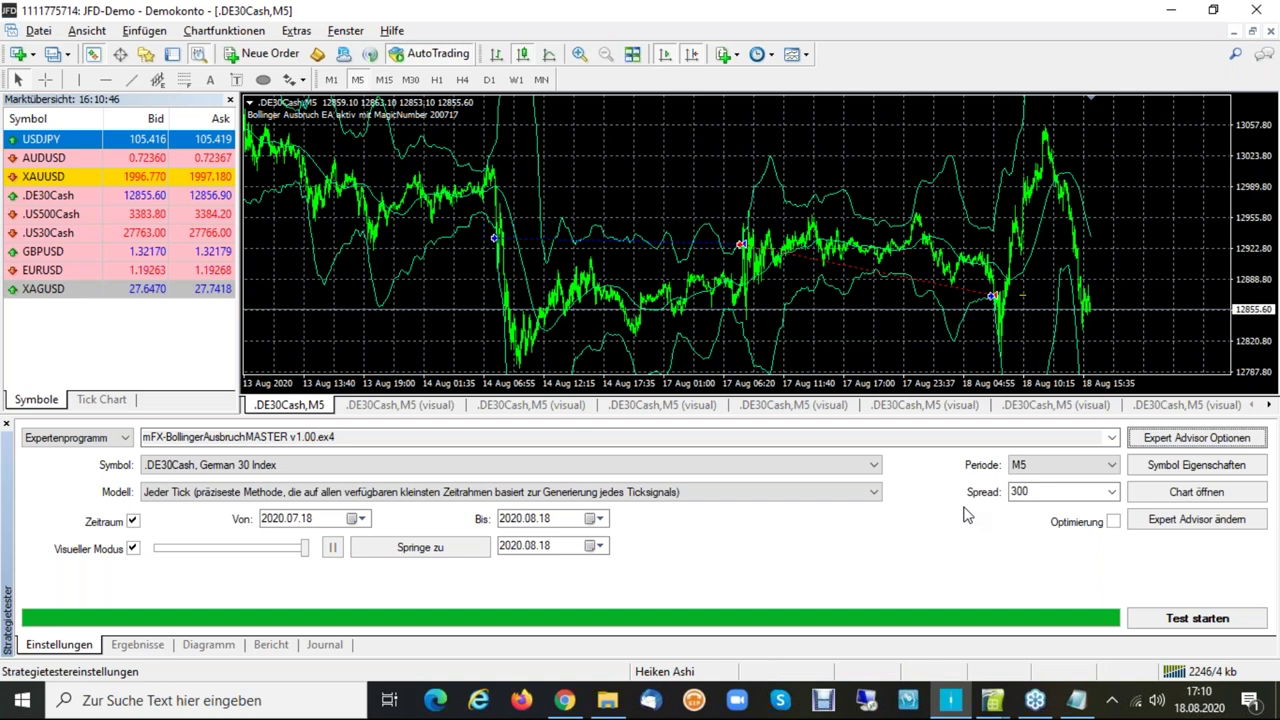
click(1164, 437)
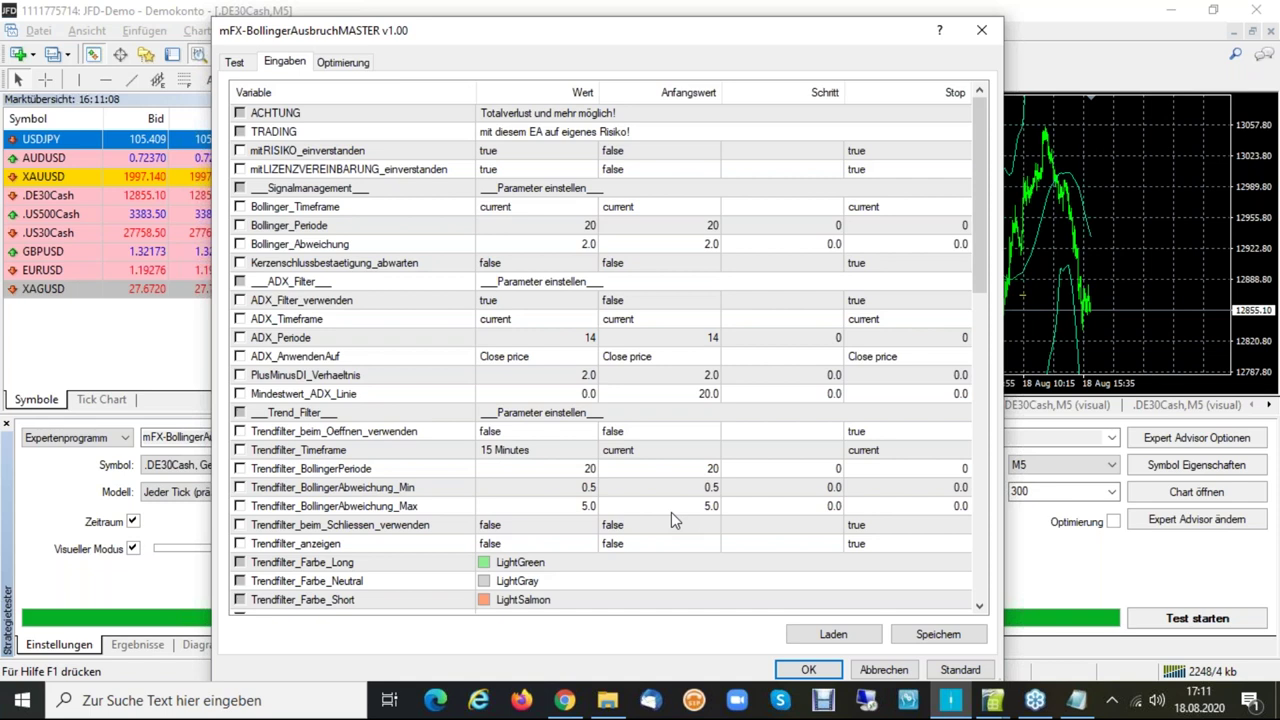
scroll(672, 518, down, 2)
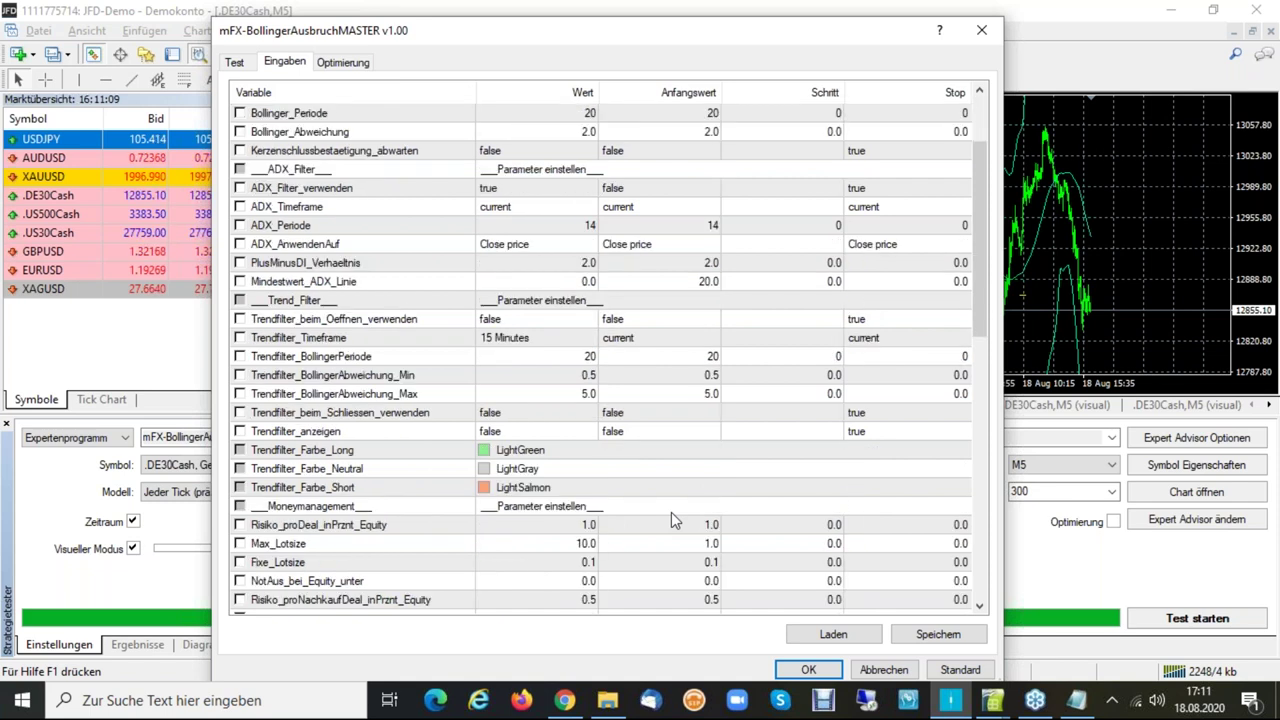